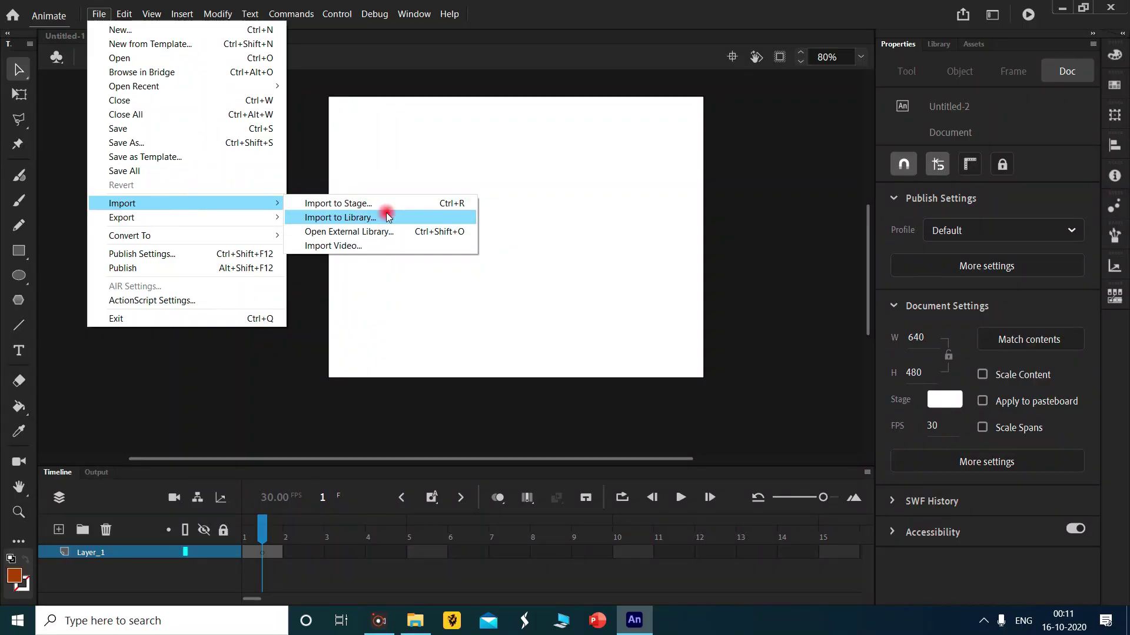
# Import the VectorStock savanna landscape image from Downloads onto the stage and move it to about X -136, Y -148.
pyautogui.click(397, 201)
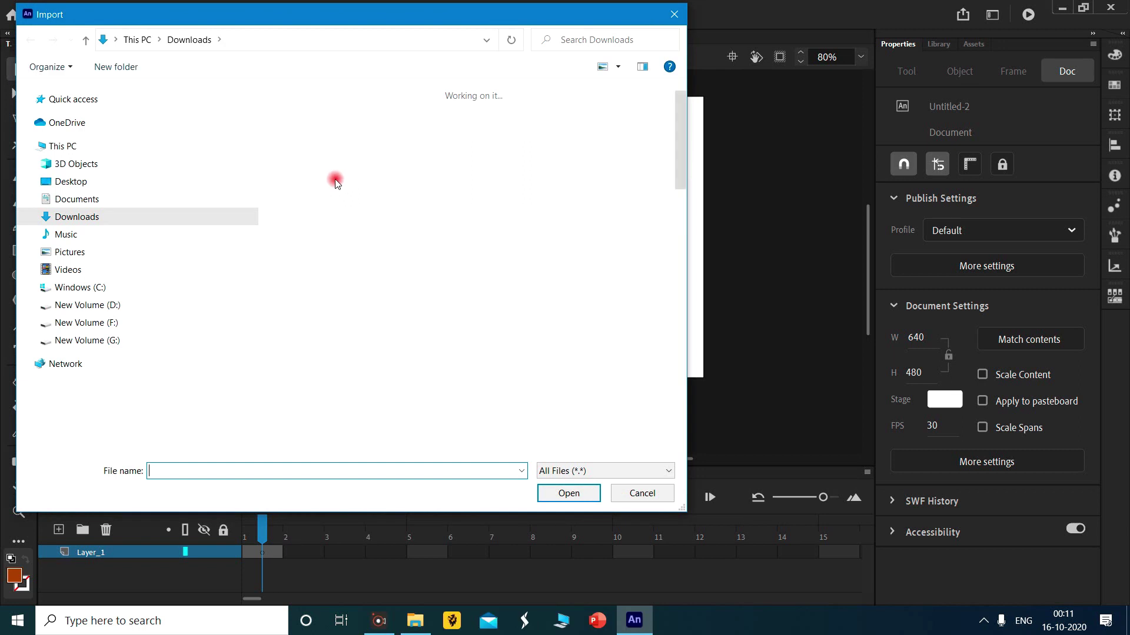
pyautogui.doubleClick(336, 182)
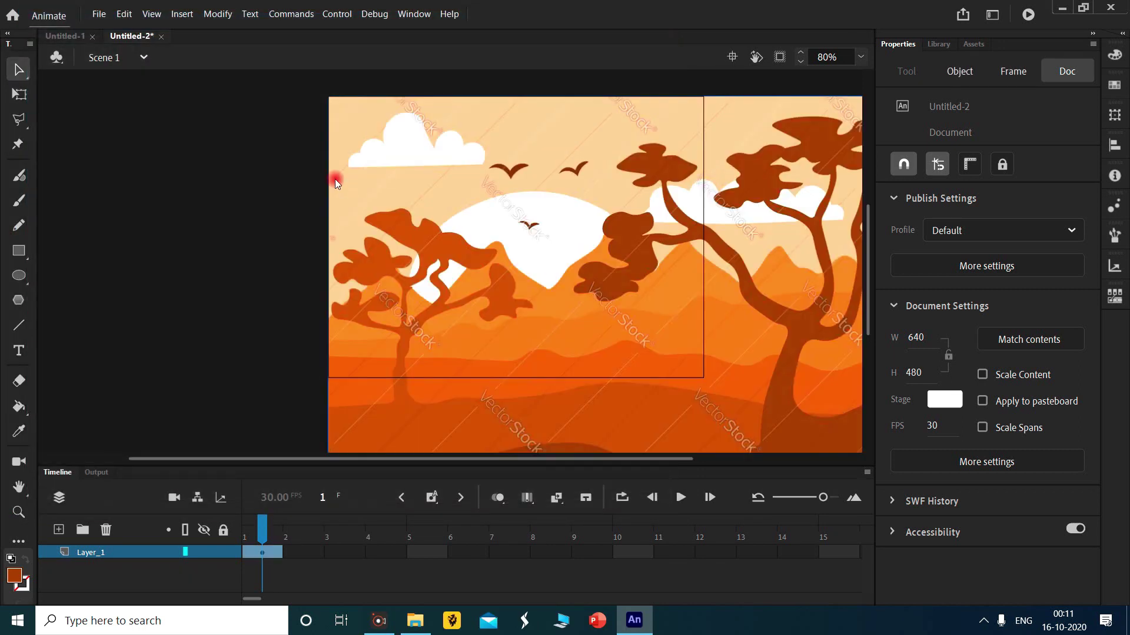
pyautogui.moveTo(749, 274); pyautogui.dragTo(632, 196)
pyautogui.scroll(3, 650, 213)
pyautogui.scroll(-3, 650, 210)
pyautogui.scroll(-3, 632, 194)
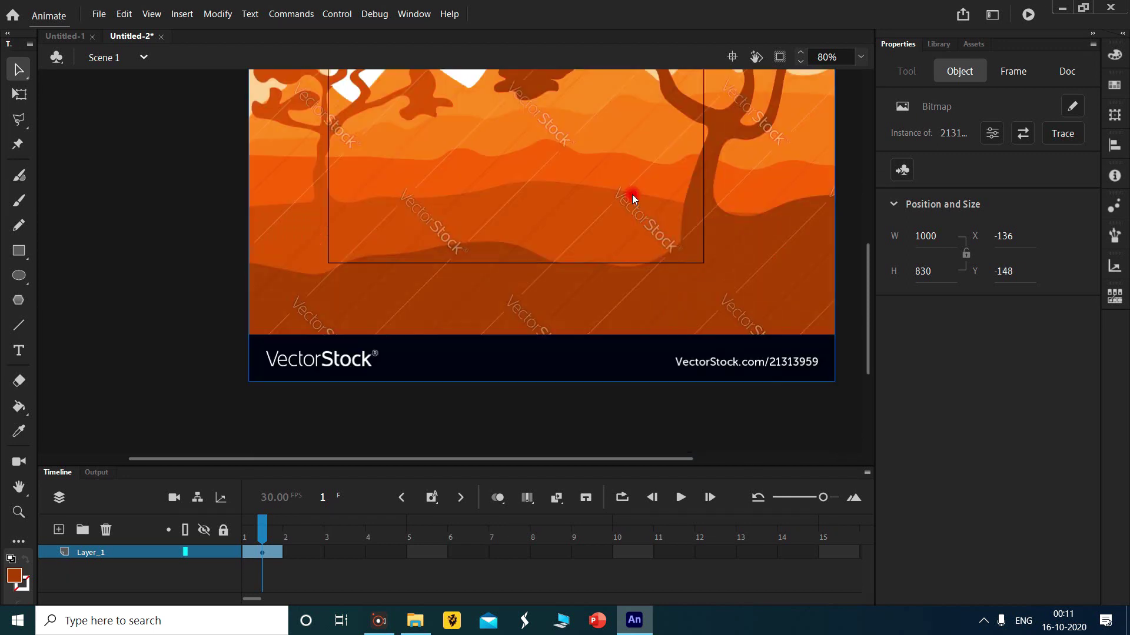
pyautogui.scroll(3, 632, 195)
pyautogui.scroll(-3, 632, 196)
# Squash the landscape image to a height of about 426 px with Free Transform and move it to about X -151, Y 43.
pyautogui.click(19, 94)
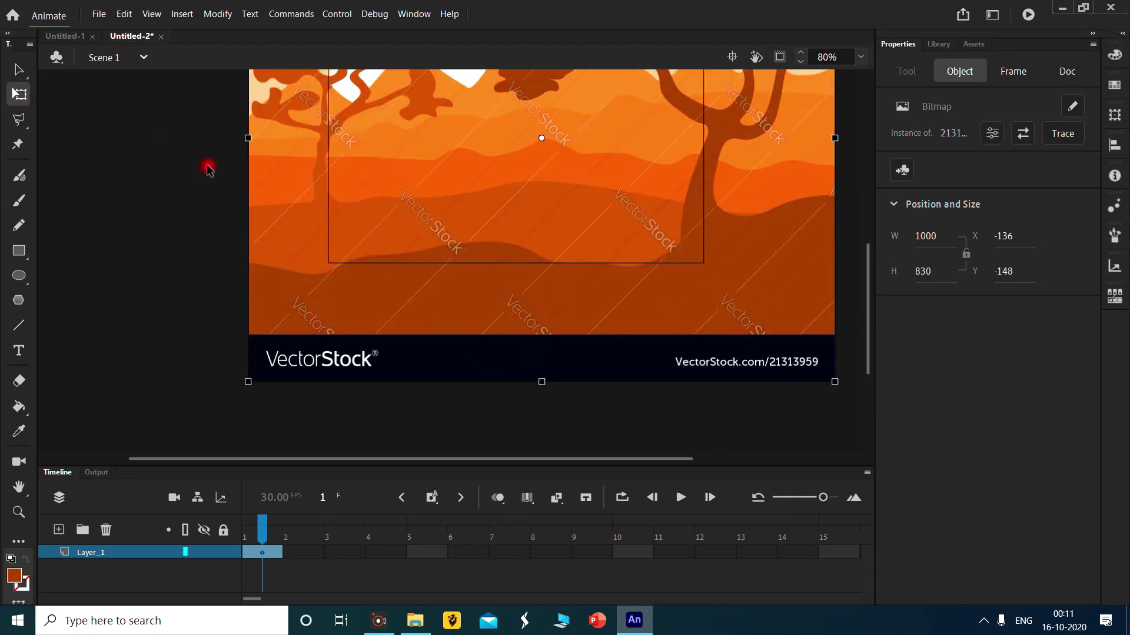
pyautogui.moveTo(539, 382); pyautogui.dragTo(529, 263)
pyautogui.scroll(2, 541, 244)
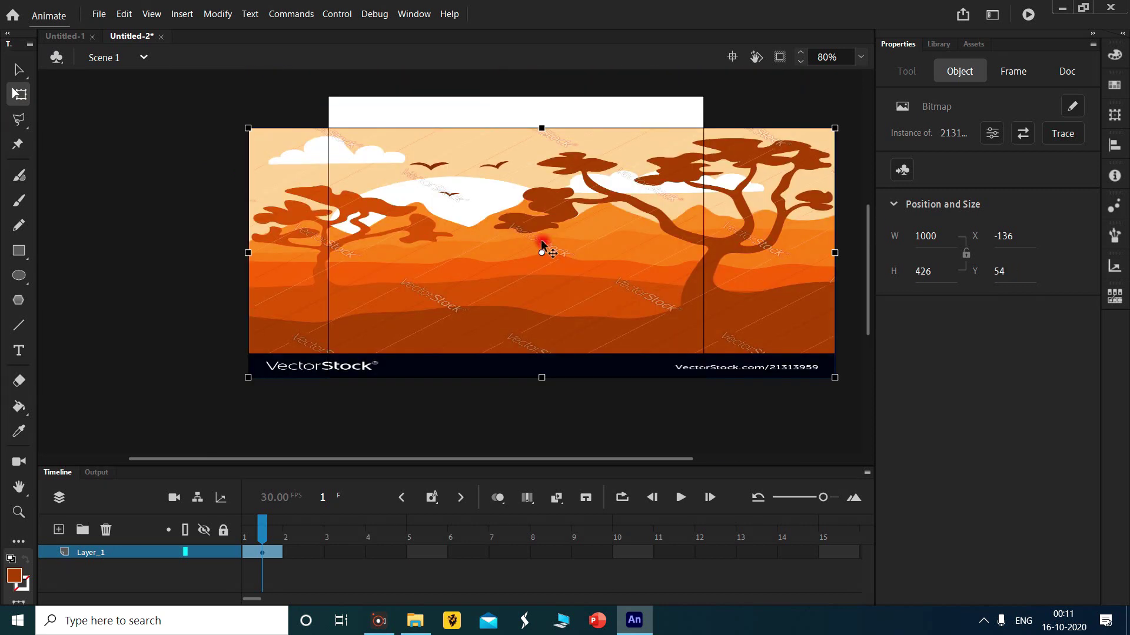
pyautogui.moveTo(519, 207)
pyautogui.mouseDown()
pyautogui.moveTo(524, 182)
pyautogui.moveTo(520, 191)
pyautogui.mouseUp()
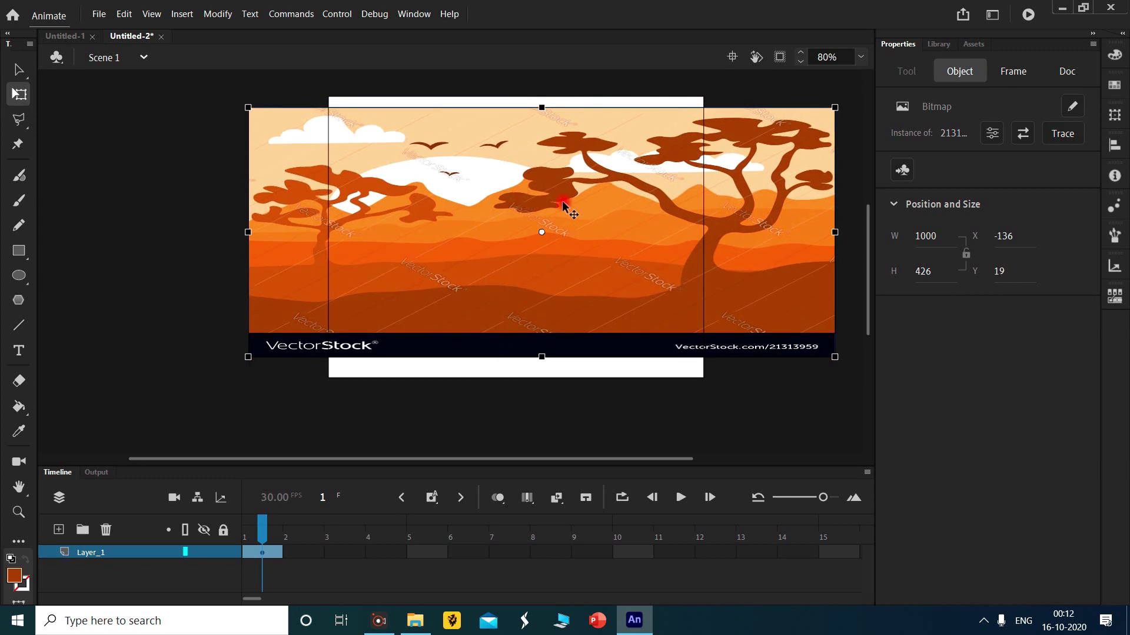
pyautogui.moveTo(524, 247); pyautogui.dragTo(514, 261)
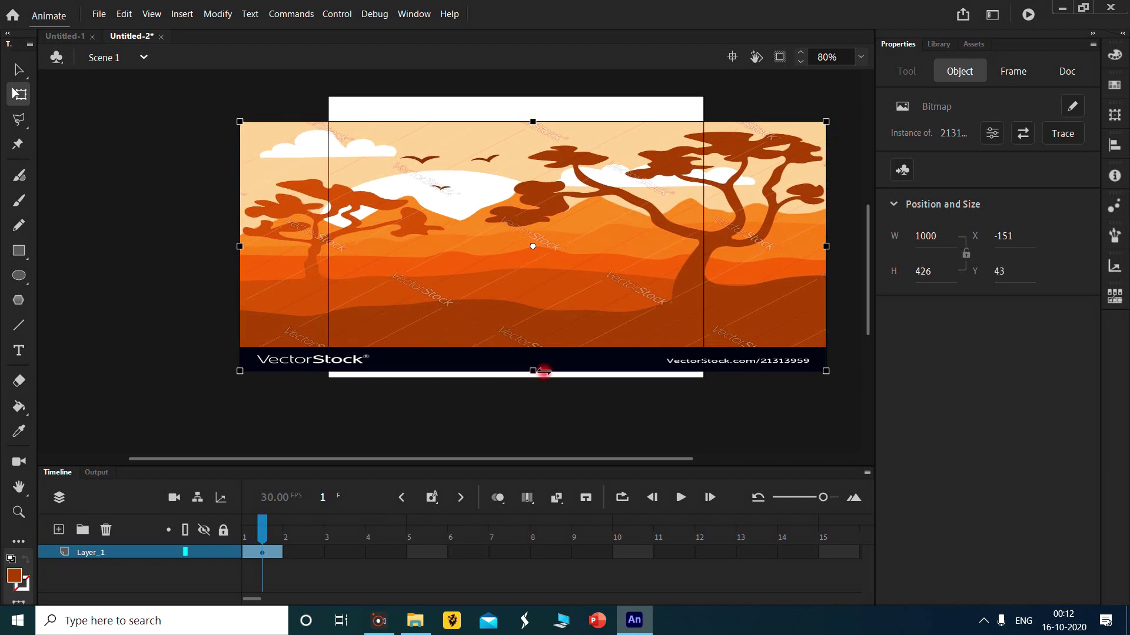
# Stretch the image vertically to a height of about 541 px and move it to about Y -8, leaving the credit strip below the stage.
pyautogui.moveTo(536, 371); pyautogui.dragTo(555, 412)
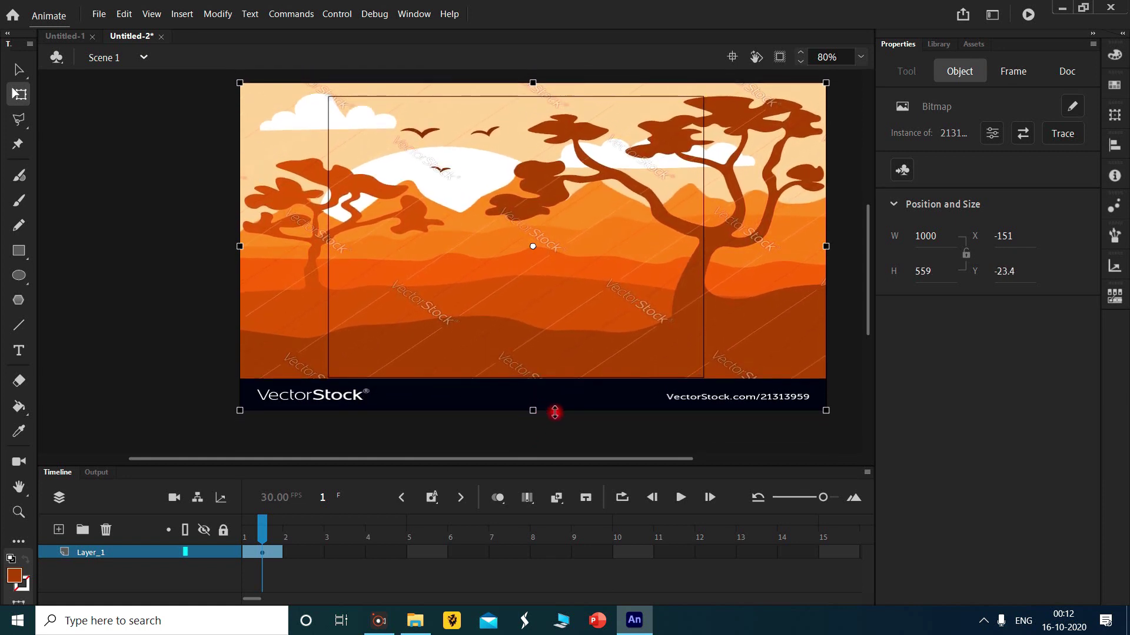
pyautogui.moveTo(556, 246)
pyautogui.mouseDown()
pyautogui.moveTo(558, 270)
pyautogui.moveTo(562, 257)
pyautogui.mouseUp()
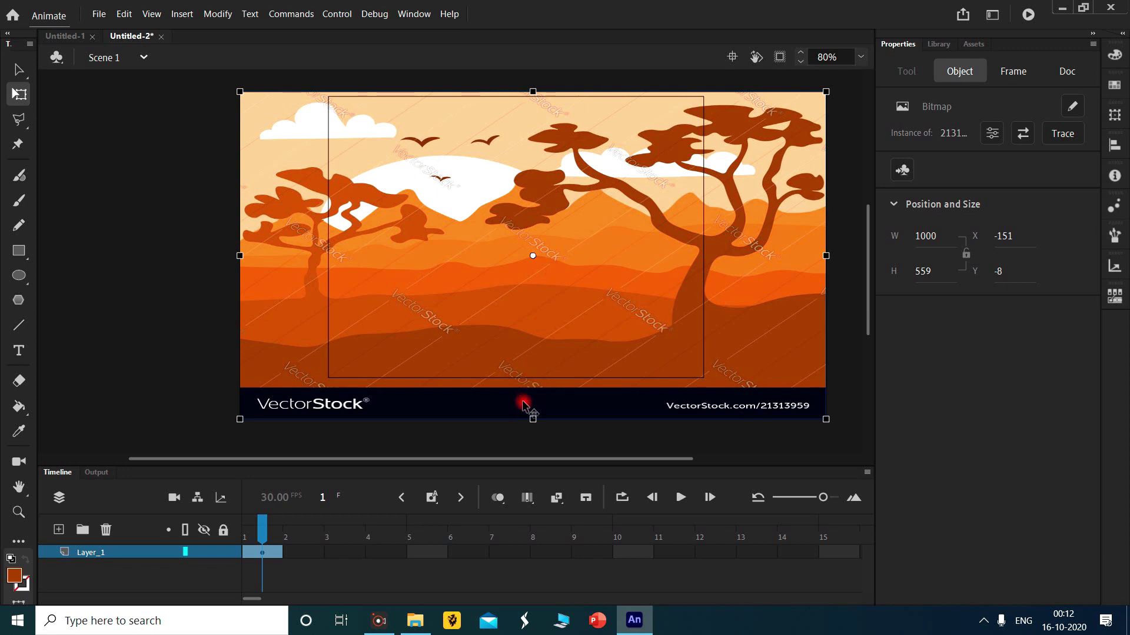
pyautogui.moveTo(531, 418); pyautogui.dragTo(536, 414)
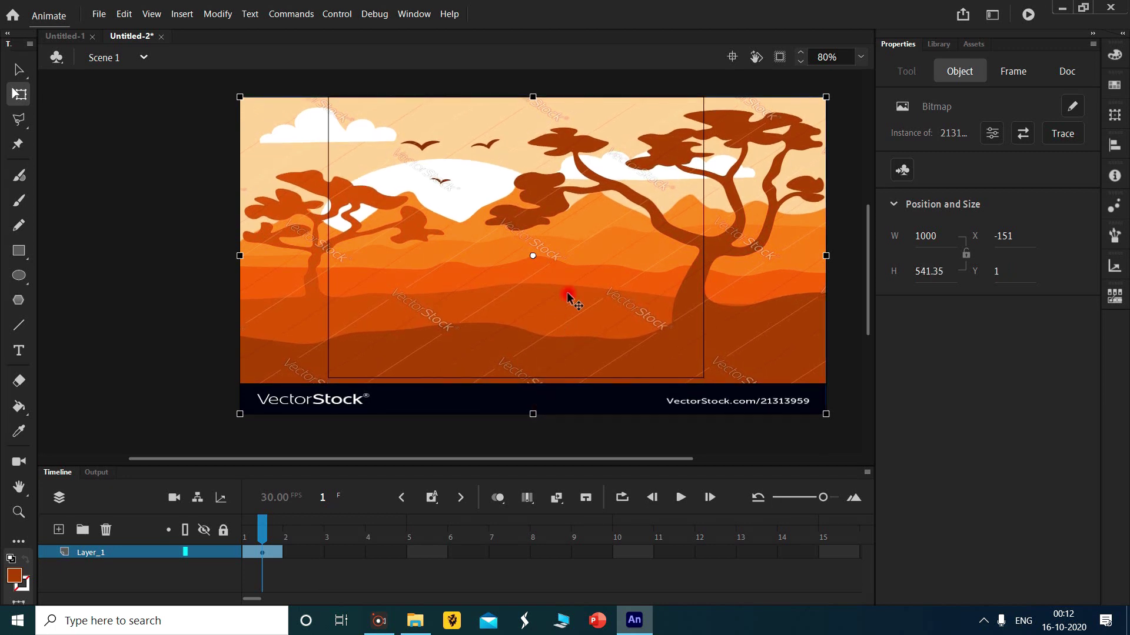
pyautogui.moveTo(563, 338); pyautogui.dragTo(564, 333)
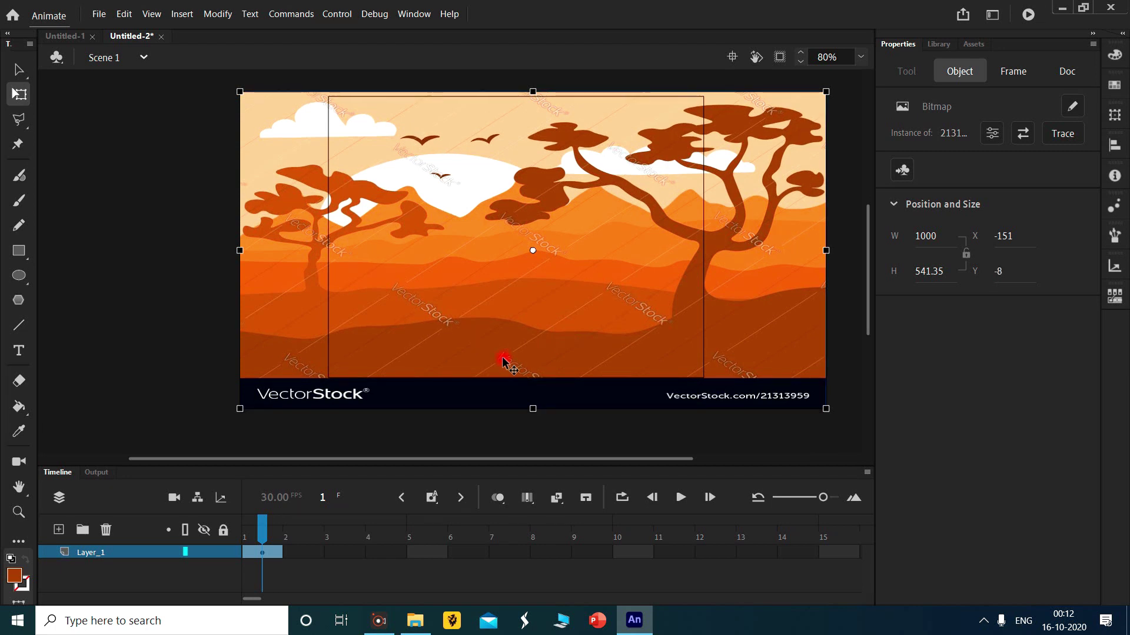
# Narrow the image to about 643 px and place it at about X -2 so that it spans the stage width.
pyautogui.moveTo(242, 249); pyautogui.dragTo(330, 256)
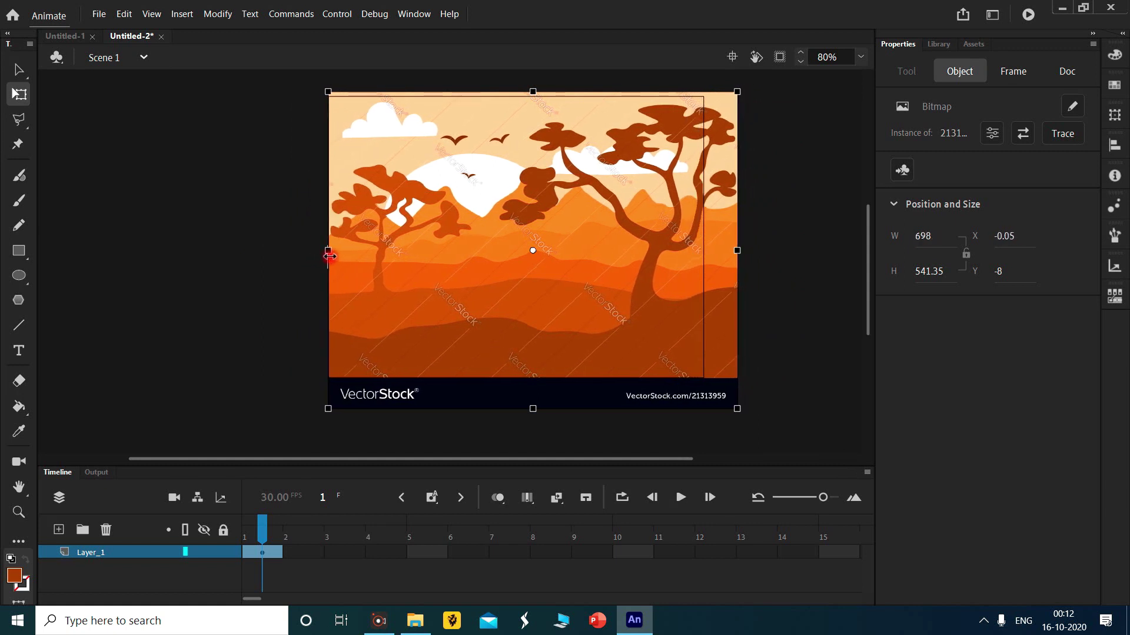
pyautogui.moveTo(499, 196); pyautogui.dragTo(480, 201)
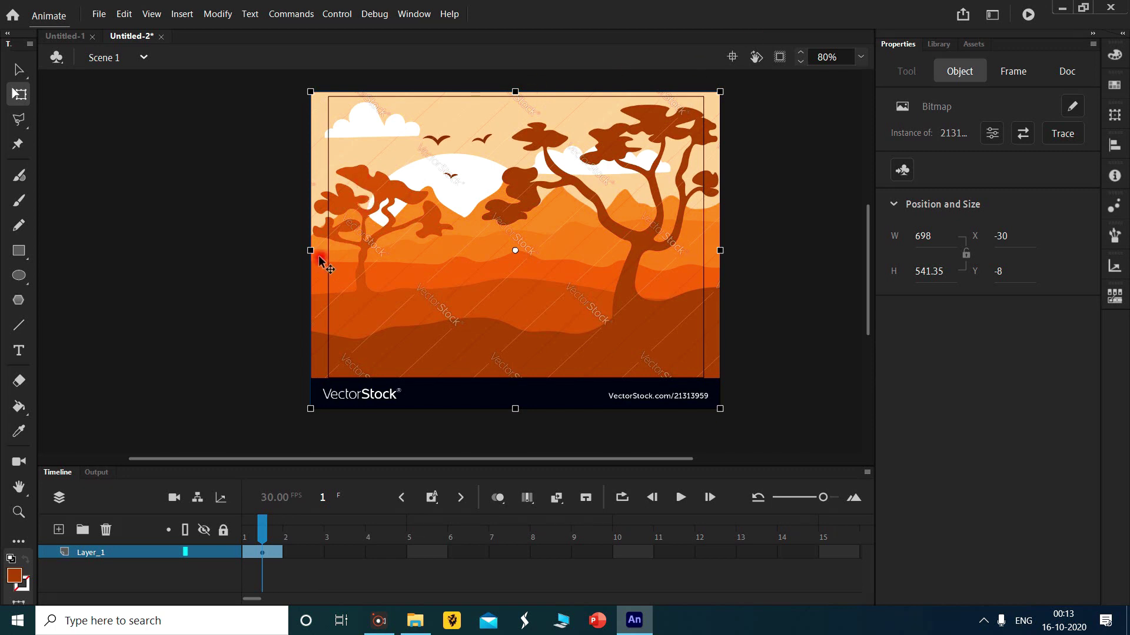
pyautogui.moveTo(311, 251); pyautogui.dragTo(327, 252)
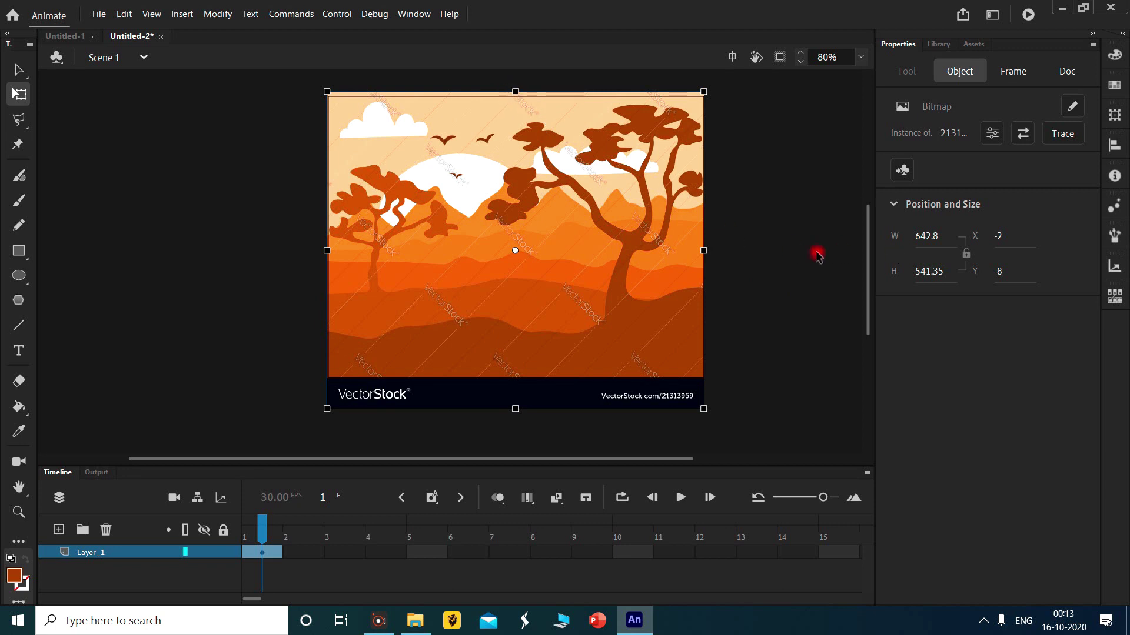
pyautogui.click(725, 310)
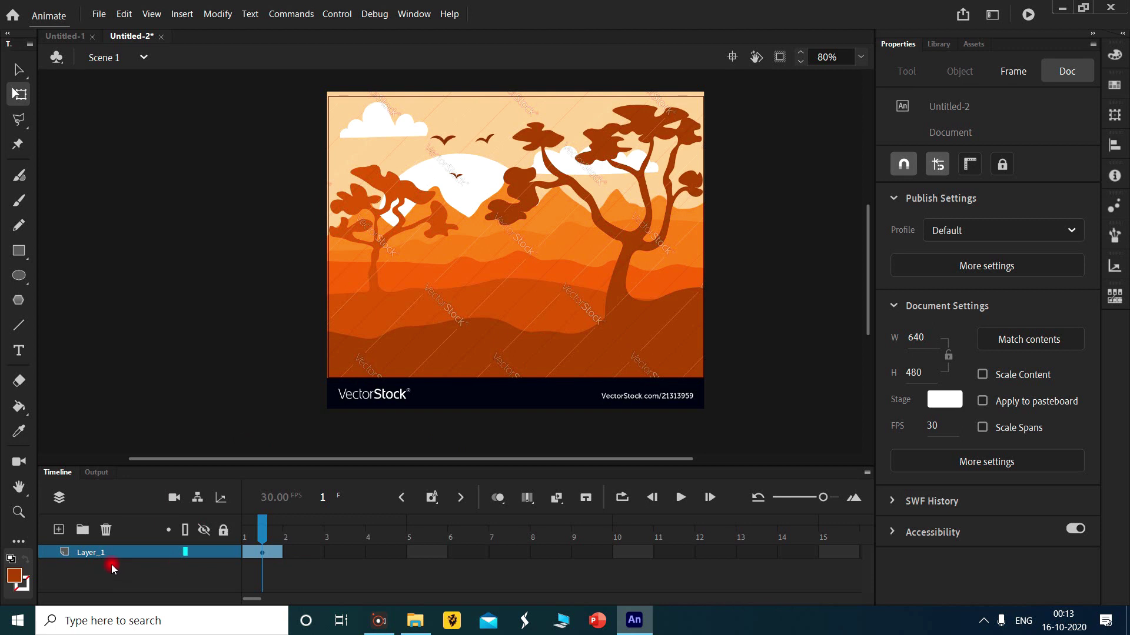
# Add a new layer above the image layer, lock Layer_1 and make Layer_2 the active layer.
pyautogui.click(57, 532)
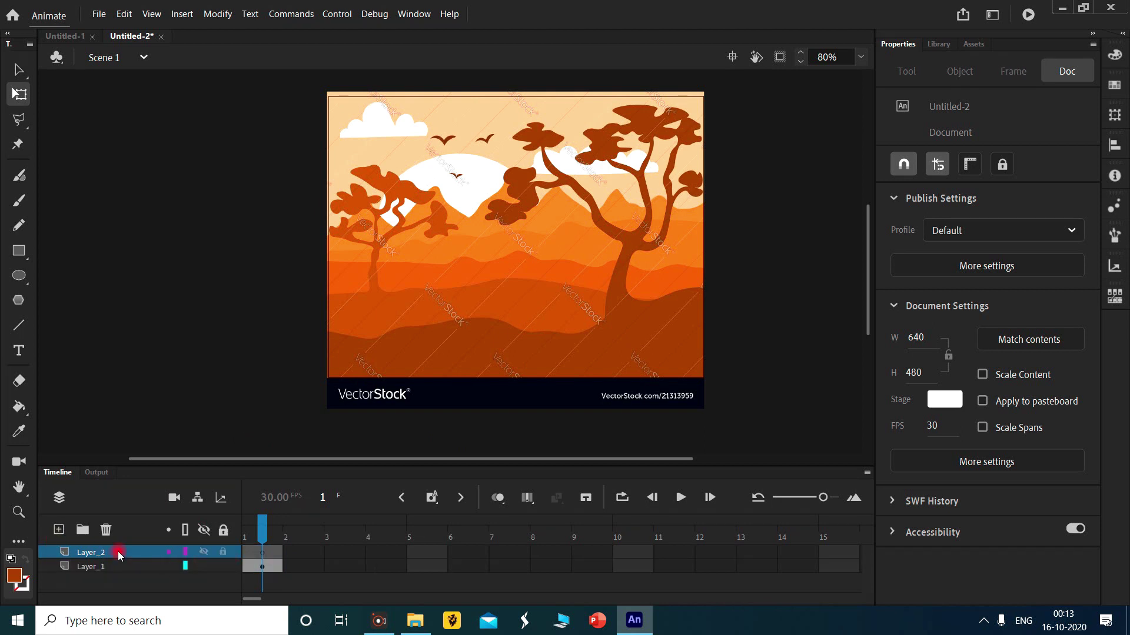
pyautogui.click(205, 566)
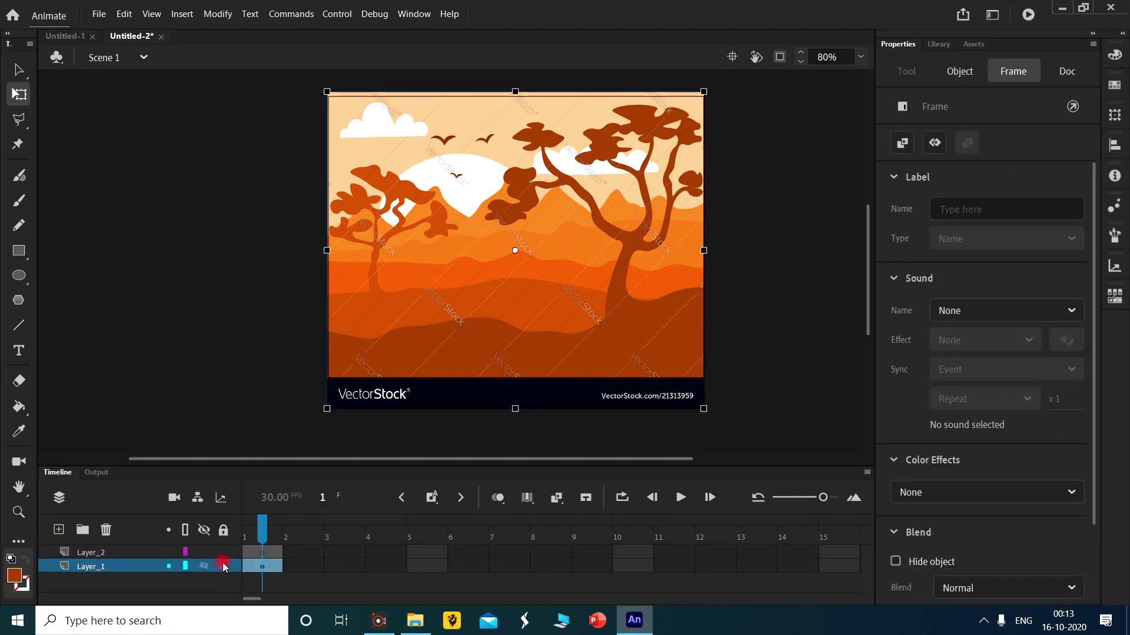
pyautogui.click(224, 567)
pyautogui.click(89, 553)
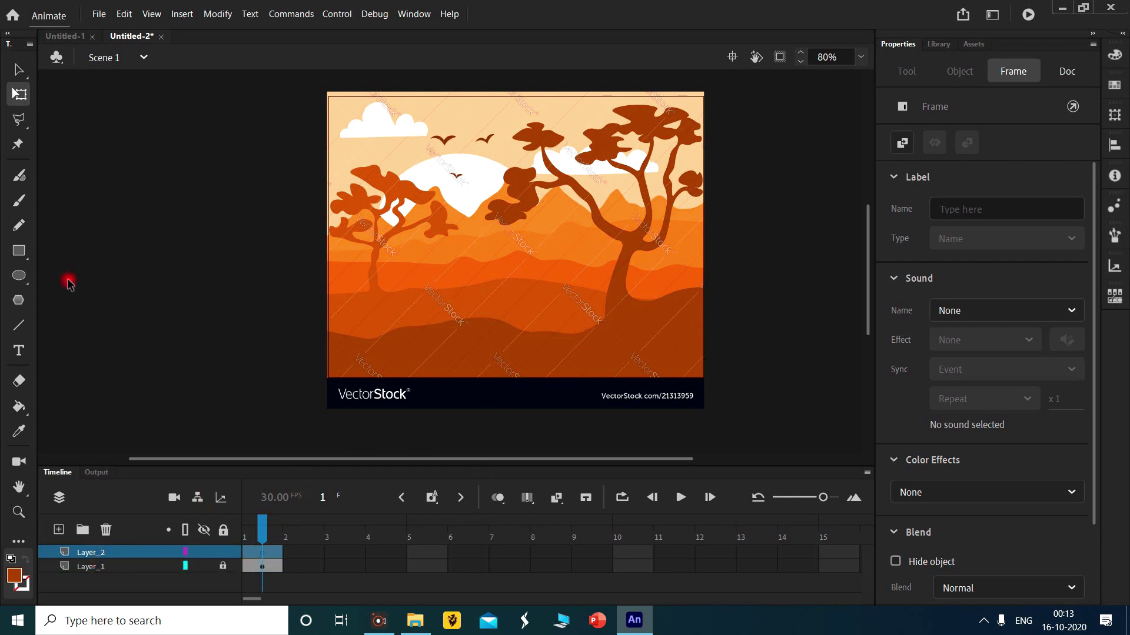
# Sample the image's dark brown ground colour as the fill and draw a rectangle across the full width of the stage's lower edge.
pyautogui.click(13, 580)
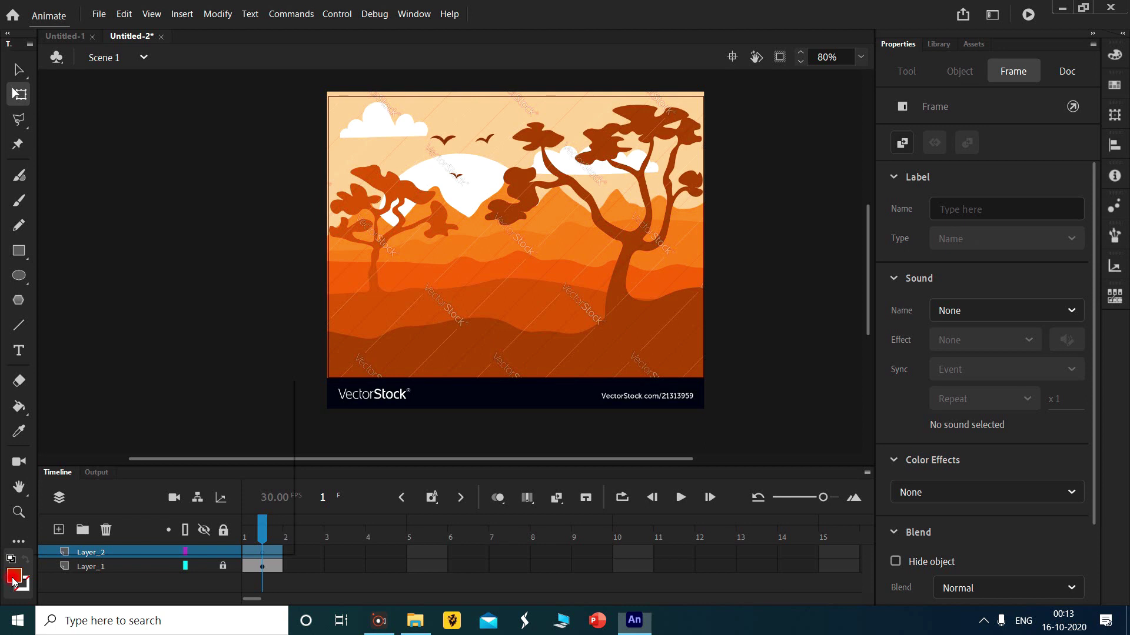
pyautogui.click(668, 343)
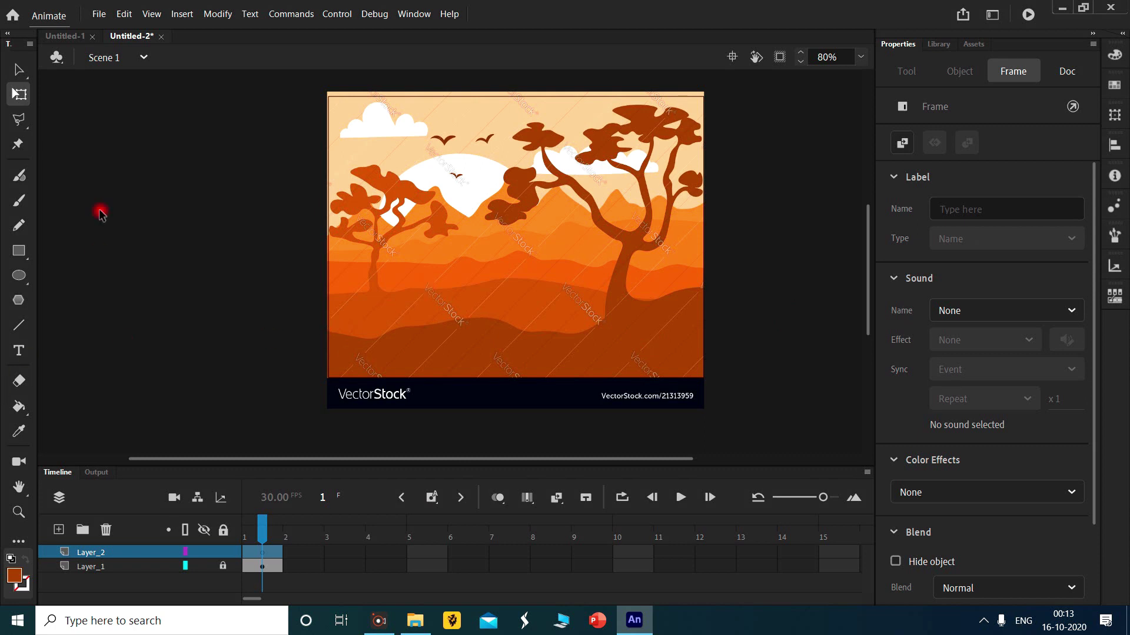
pyautogui.click(19, 251)
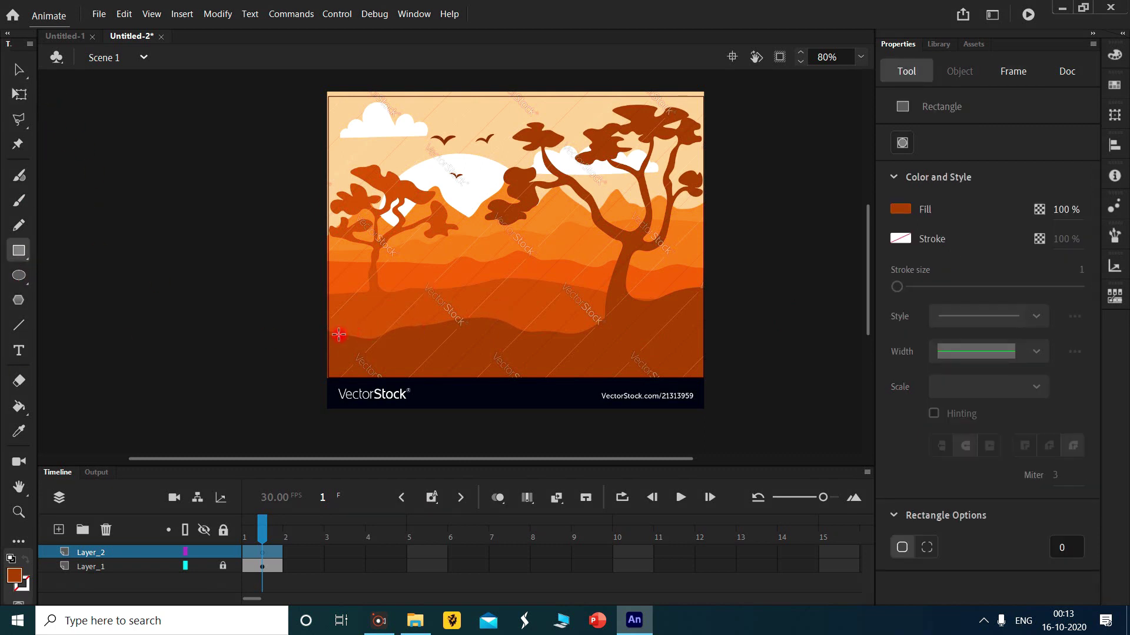
pyautogui.moveTo(330, 333); pyautogui.dragTo(587, 371)
pyautogui.moveTo(696, 369)
pyautogui.mouseDown()
pyautogui.moveTo(709, 393)
pyautogui.moveTo(695, 371)
pyautogui.moveTo(704, 379)
pyautogui.mouseUp()
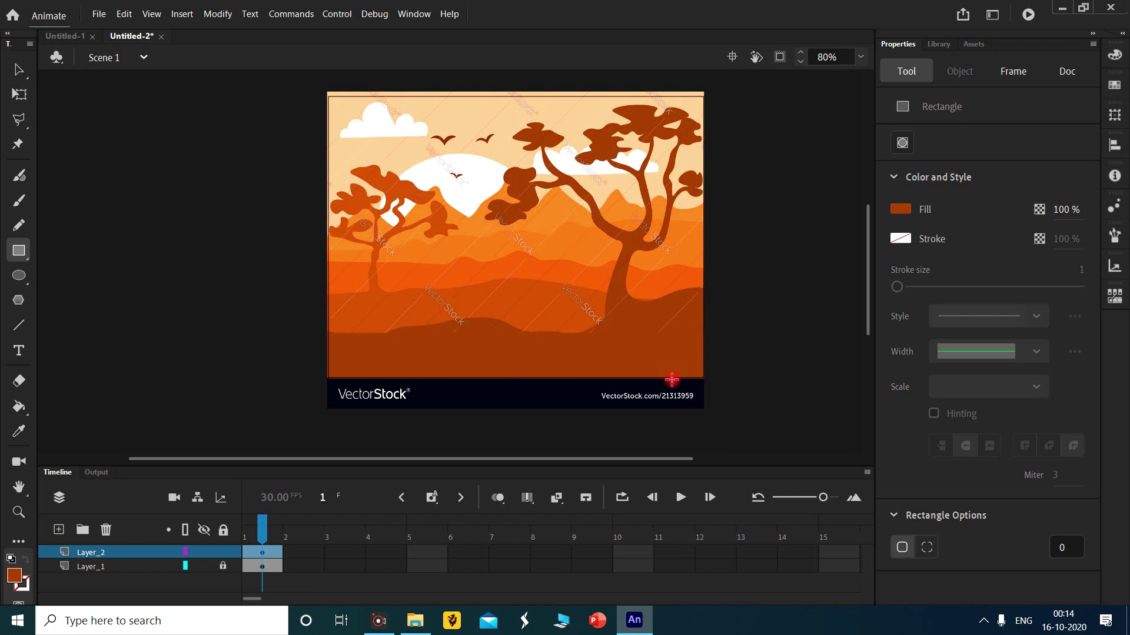
# Display Layer_2 as outlines and raise the rectangle's upper-right corner to the crest of the dark hill at the stage's edge.
pyautogui.click(185, 554)
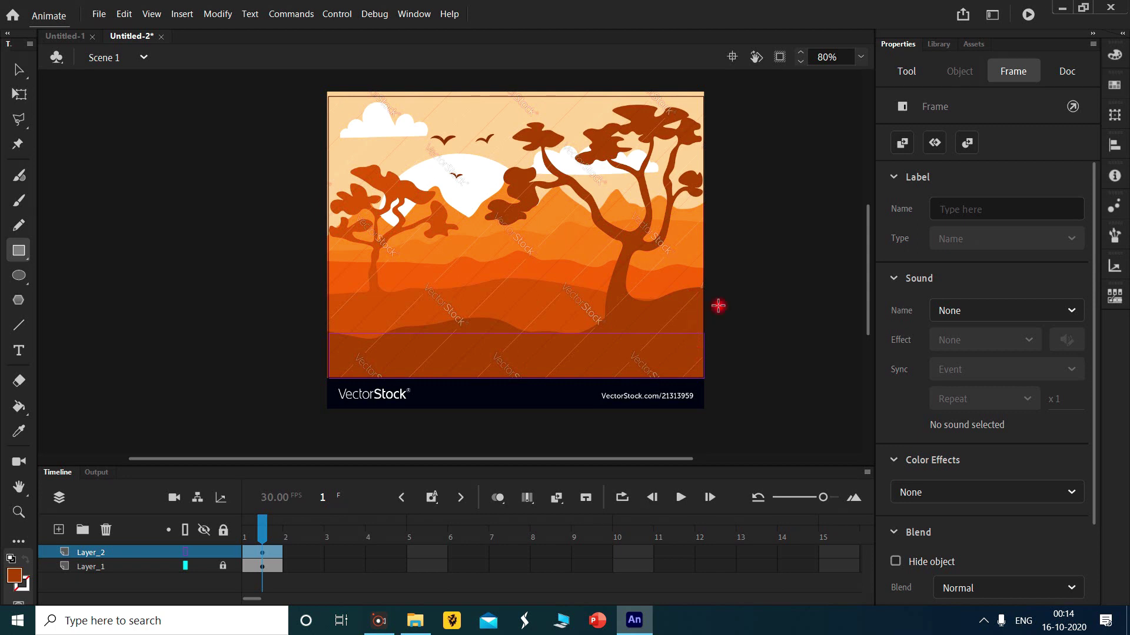
pyautogui.scroll(1, 576, 302)
pyautogui.scroll(2, 576, 301)
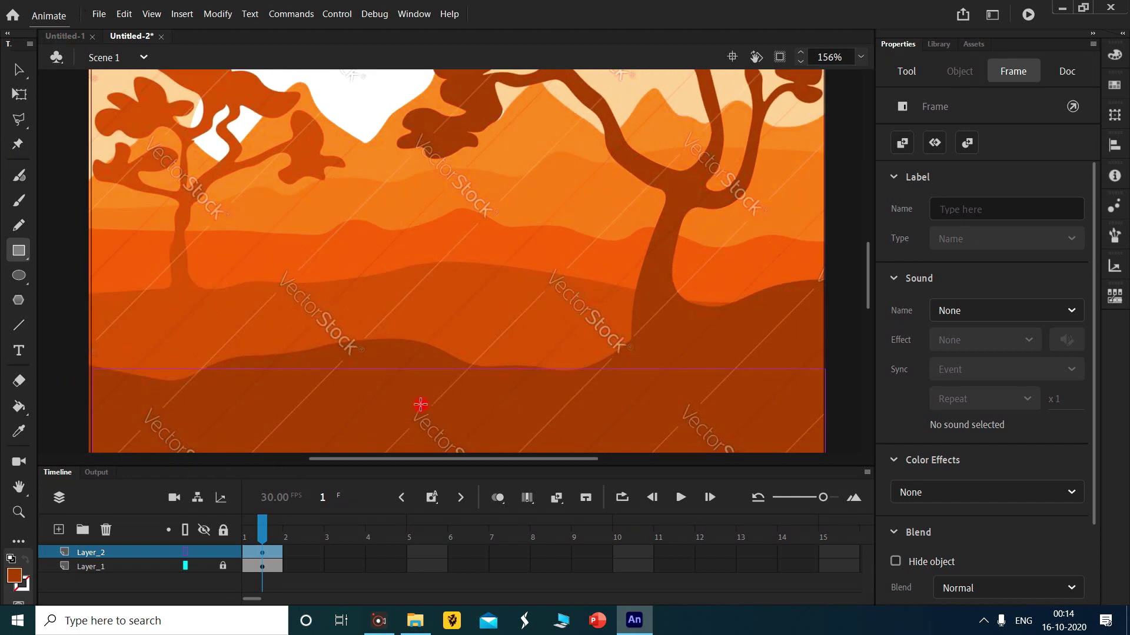
pyautogui.click(438, 394)
pyautogui.press('v')
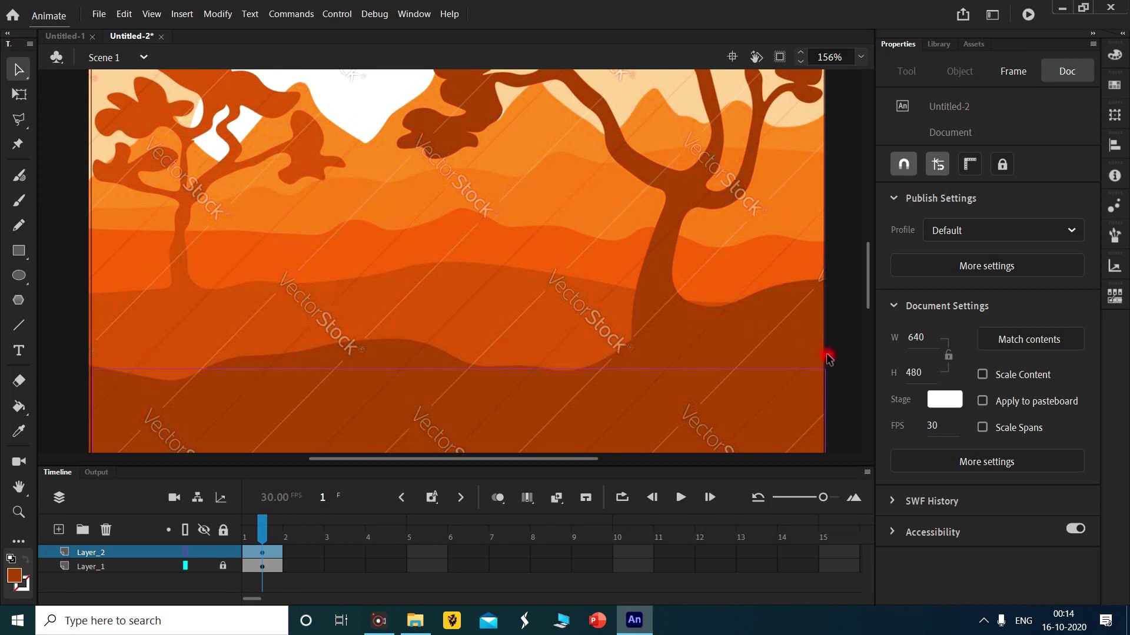
pyautogui.moveTo(826, 373); pyautogui.dragTo(823, 283)
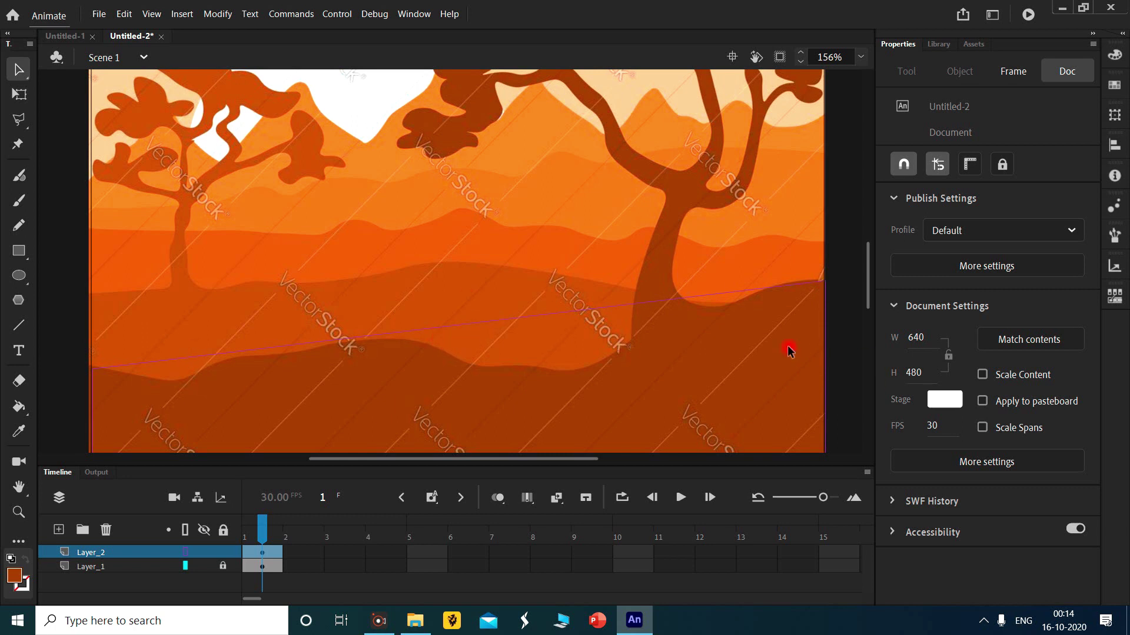
# Bend the rectangle's upper edge into curves that trace the dark foreground hill's contour across the full width of the image.
pyautogui.moveTo(620, 313); pyautogui.dragTo(627, 286)
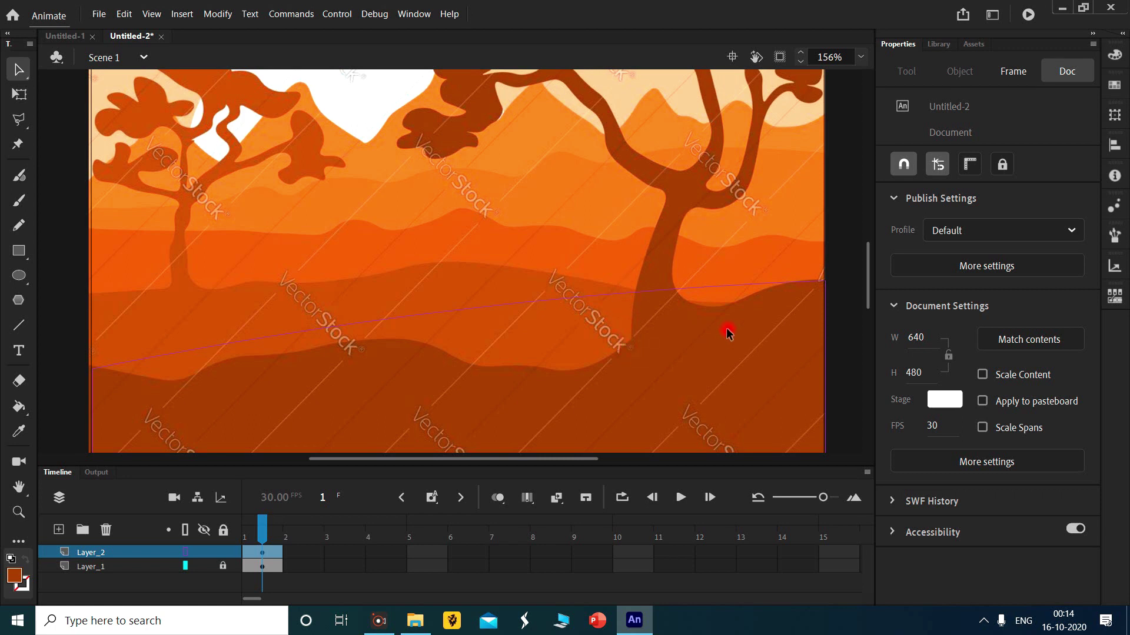
pyautogui.moveTo(615, 294); pyautogui.dragTo(619, 349)
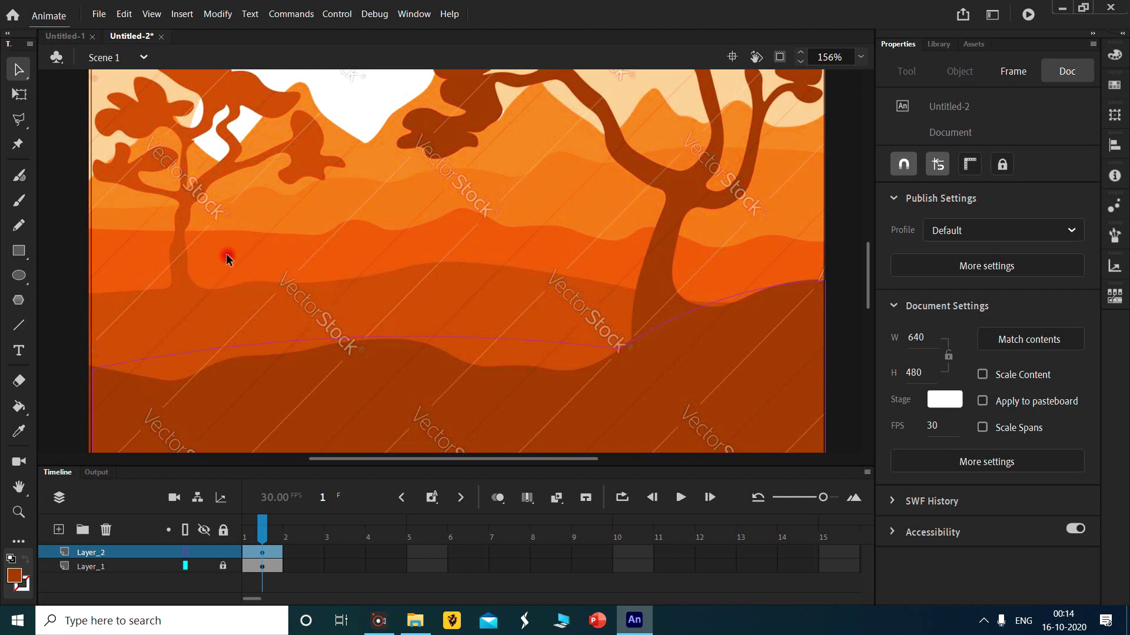
pyautogui.moveTo(177, 356); pyautogui.dragTo(181, 383)
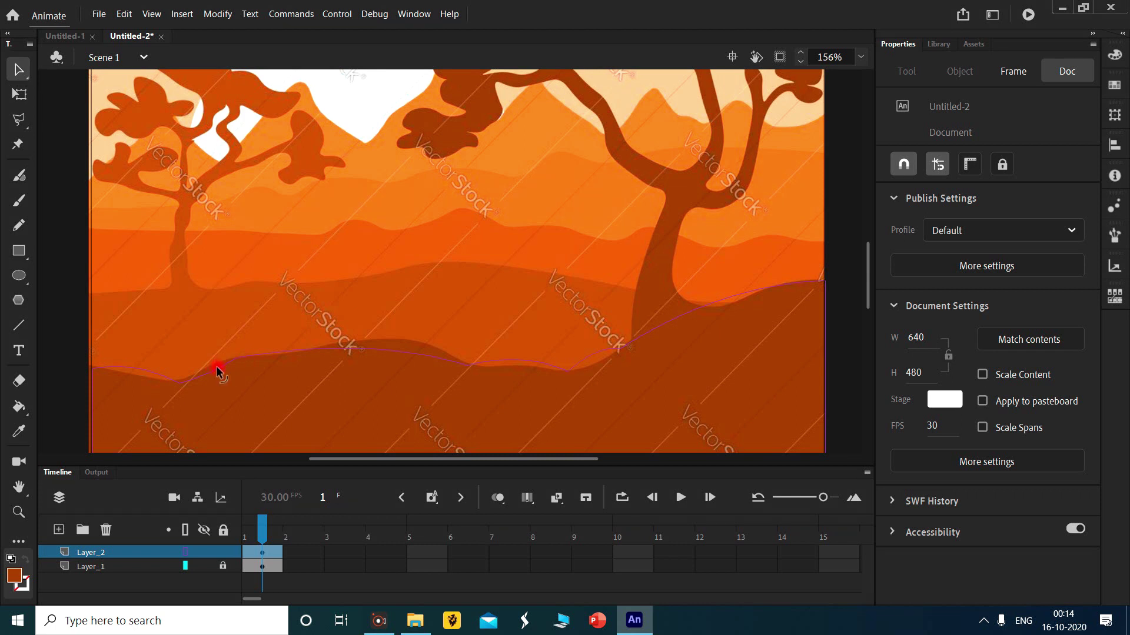
pyautogui.moveTo(131, 368); pyautogui.dragTo(130, 376)
pyautogui.moveTo(403, 353); pyautogui.dragTo(412, 340)
pyautogui.moveTo(320, 344)
pyautogui.mouseDown()
pyautogui.moveTo(298, 343)
pyautogui.moveTo(304, 353)
pyautogui.mouseUp()
pyautogui.moveTo(514, 367); pyautogui.dragTo(591, 363)
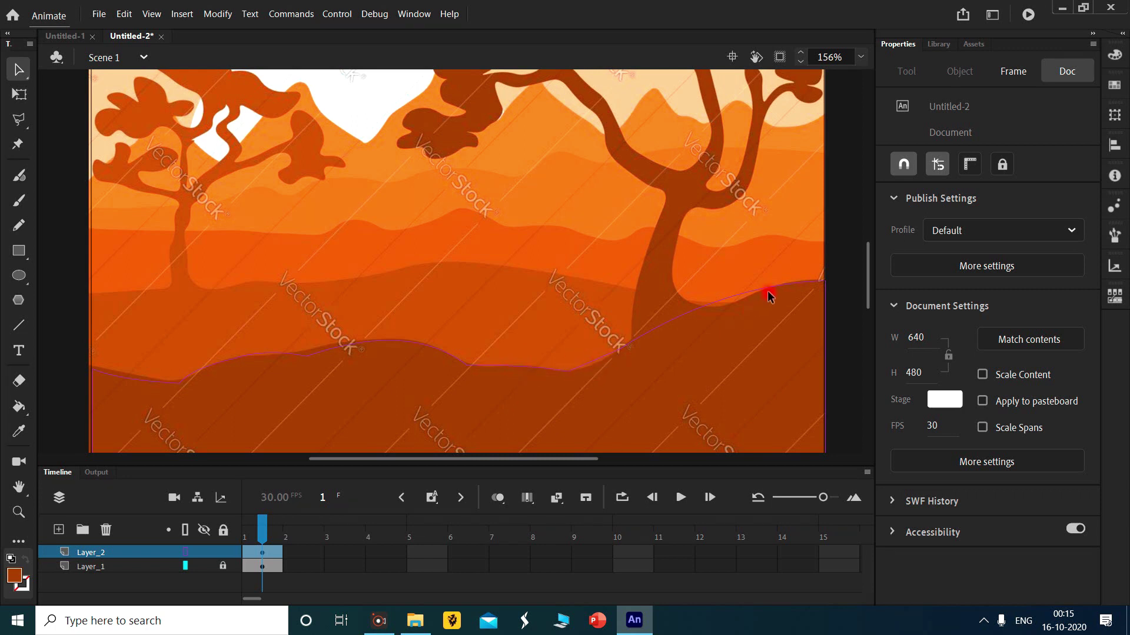
pyautogui.moveTo(732, 297); pyautogui.dragTo(732, 310)
pyautogui.scroll(3, 730, 308)
pyautogui.scroll(3, 730, 308)
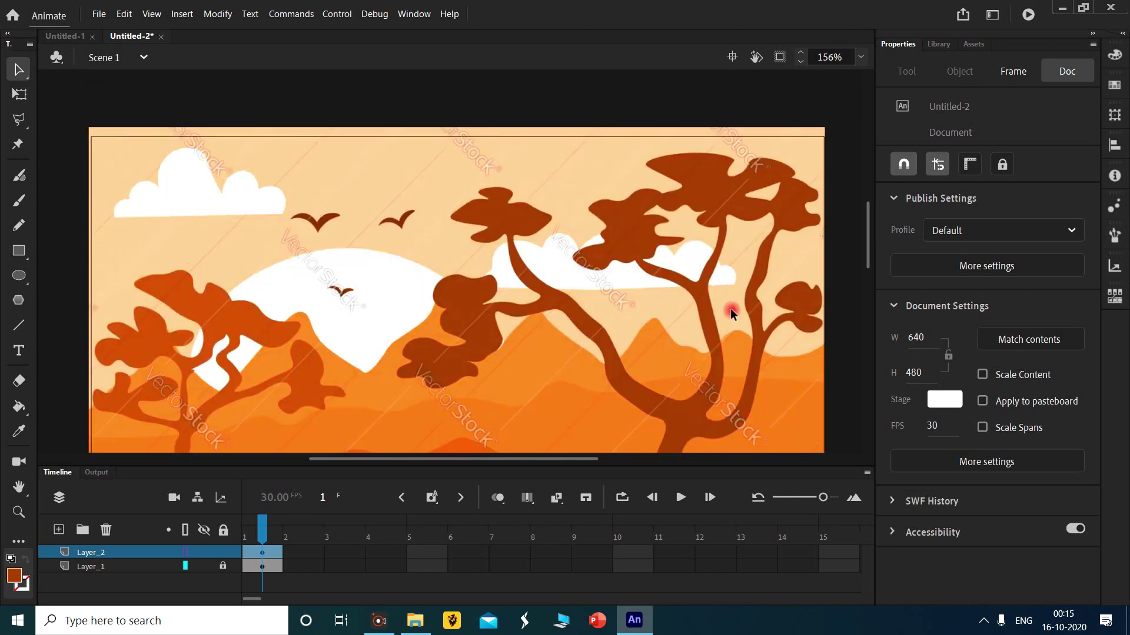
pyautogui.scroll(-3, 729, 308)
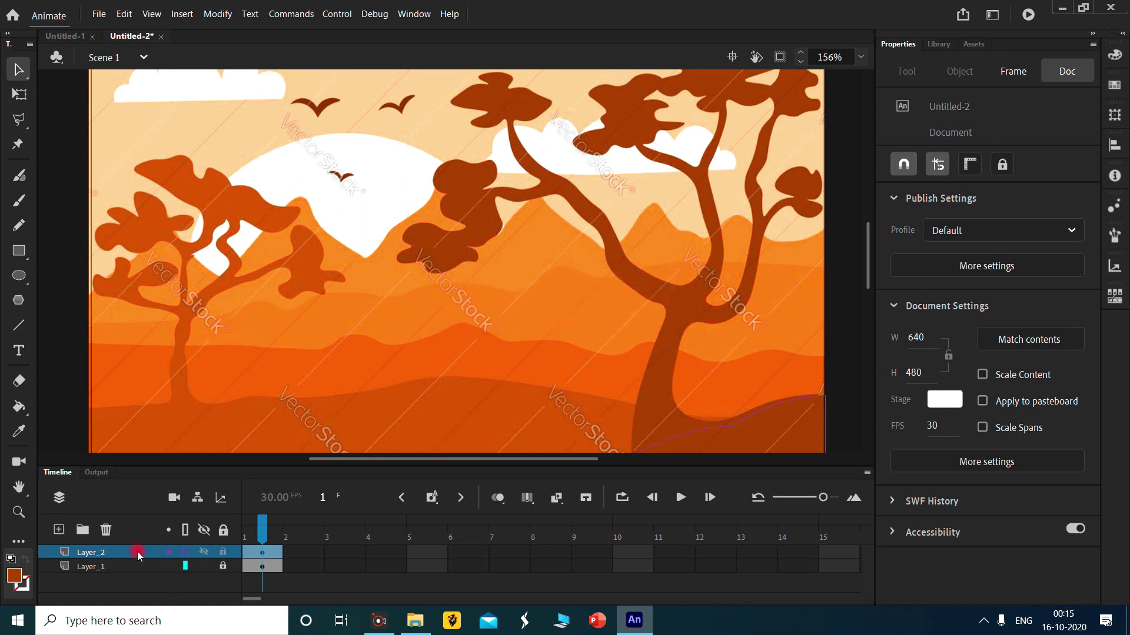
pyautogui.click(19, 252)
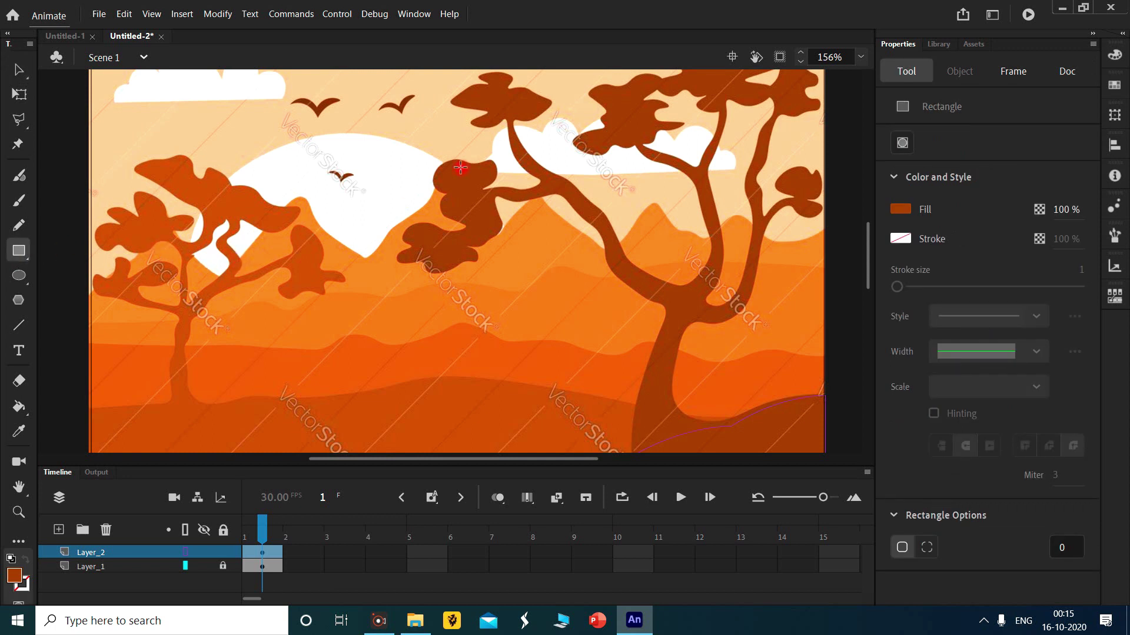
pyautogui.scroll(-3, 460, 171)
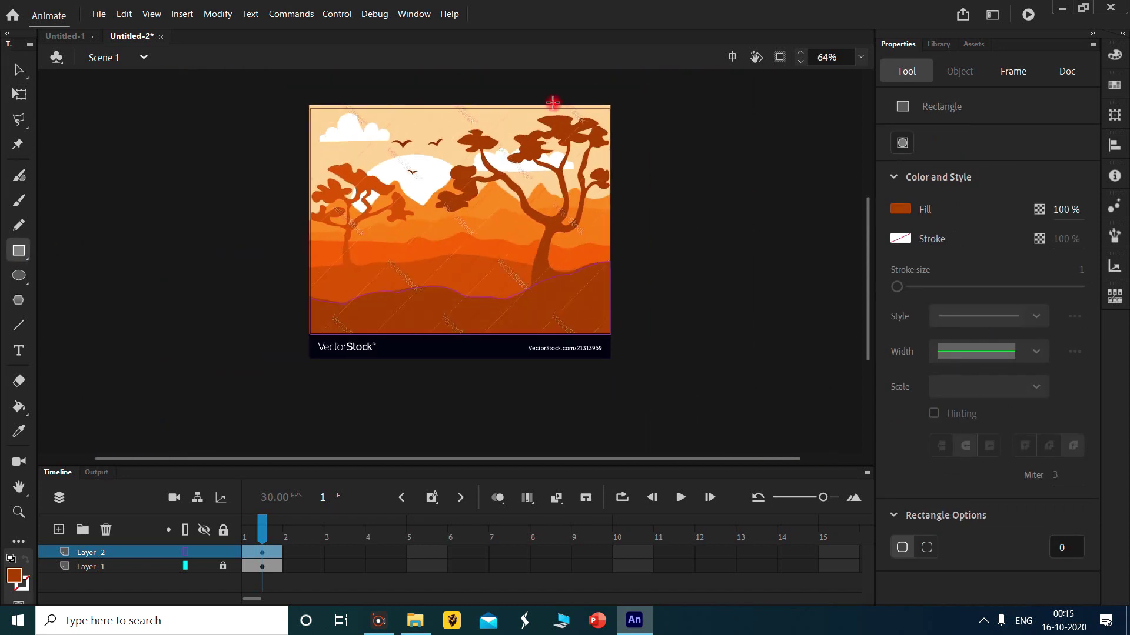
pyautogui.moveTo(455, 95); pyautogui.dragTo(581, 259)
pyautogui.click(21, 71)
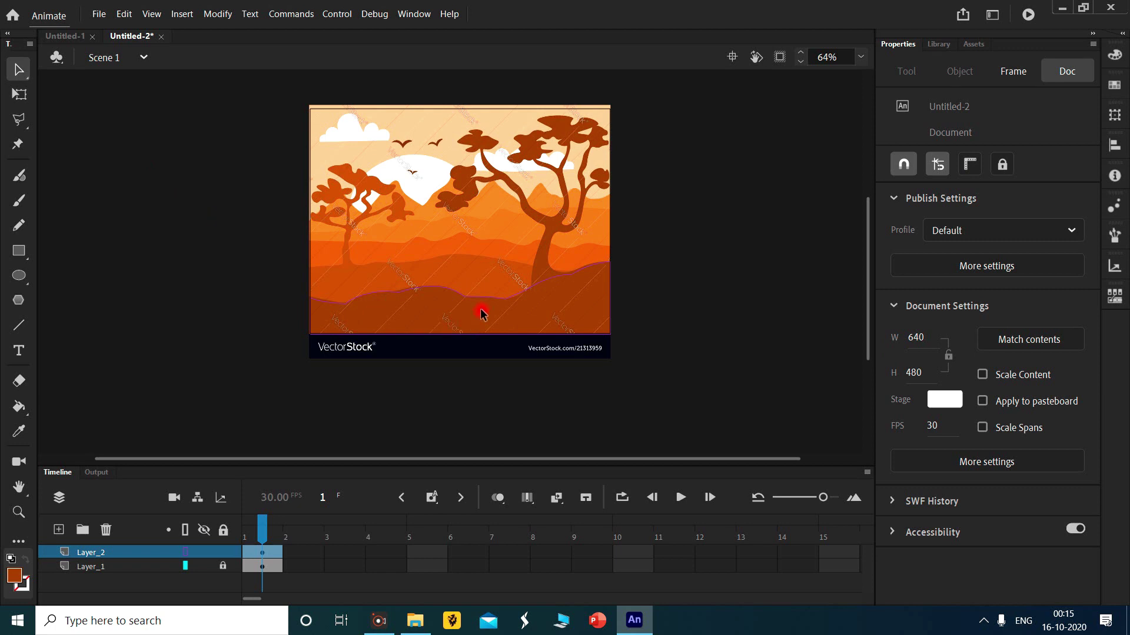
# Show Layer_2 with solid fills again and convert the traced foreground hill to a graphic symbol named 1.
pyautogui.click(184, 556)
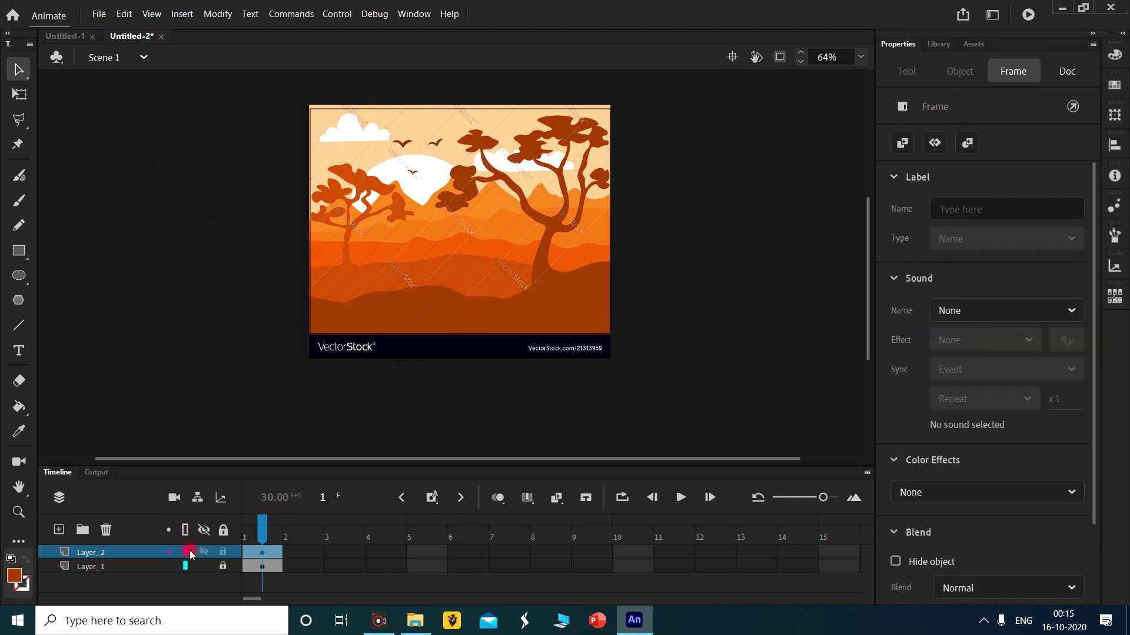
pyautogui.click(403, 319)
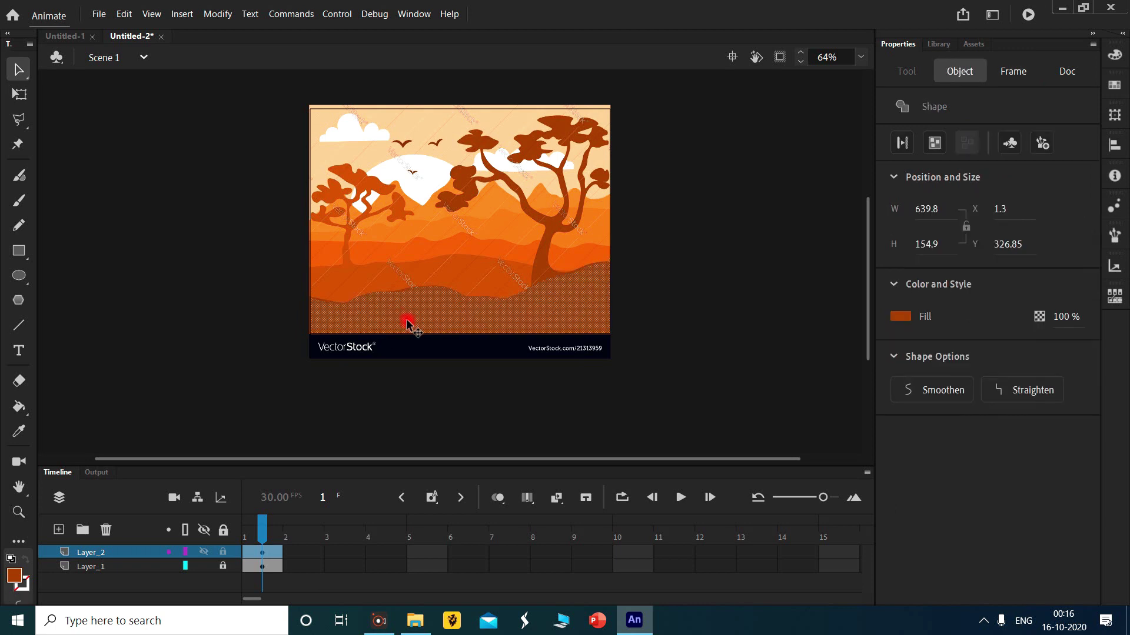
pyautogui.press('F8')
pyautogui.press('BackSpace')
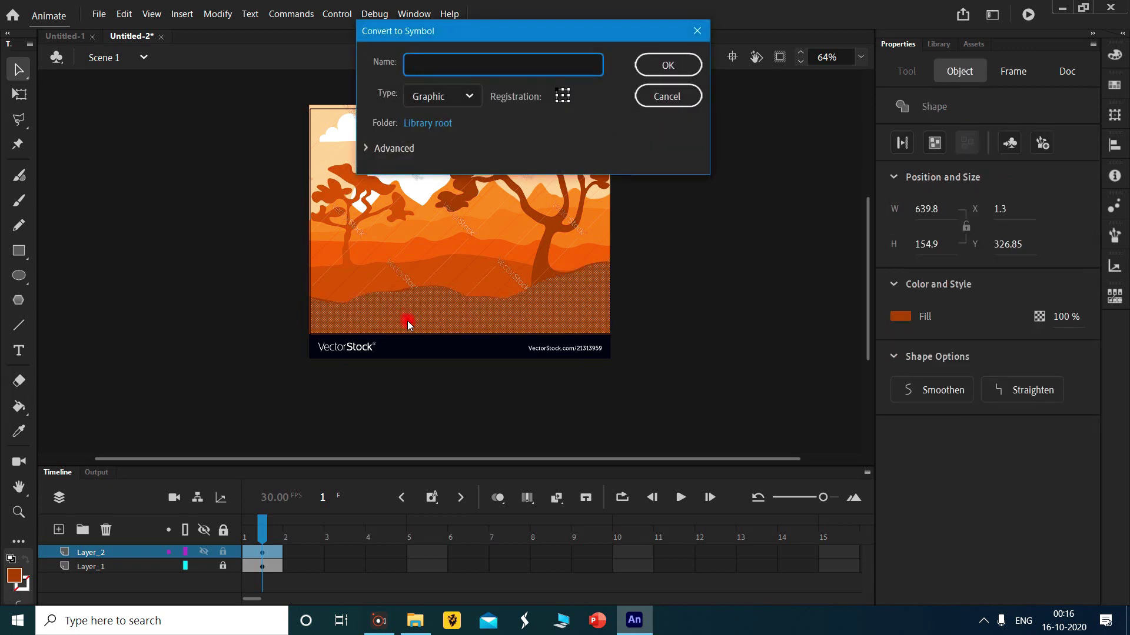
pyautogui.write('1')
pyautogui.press('Return')
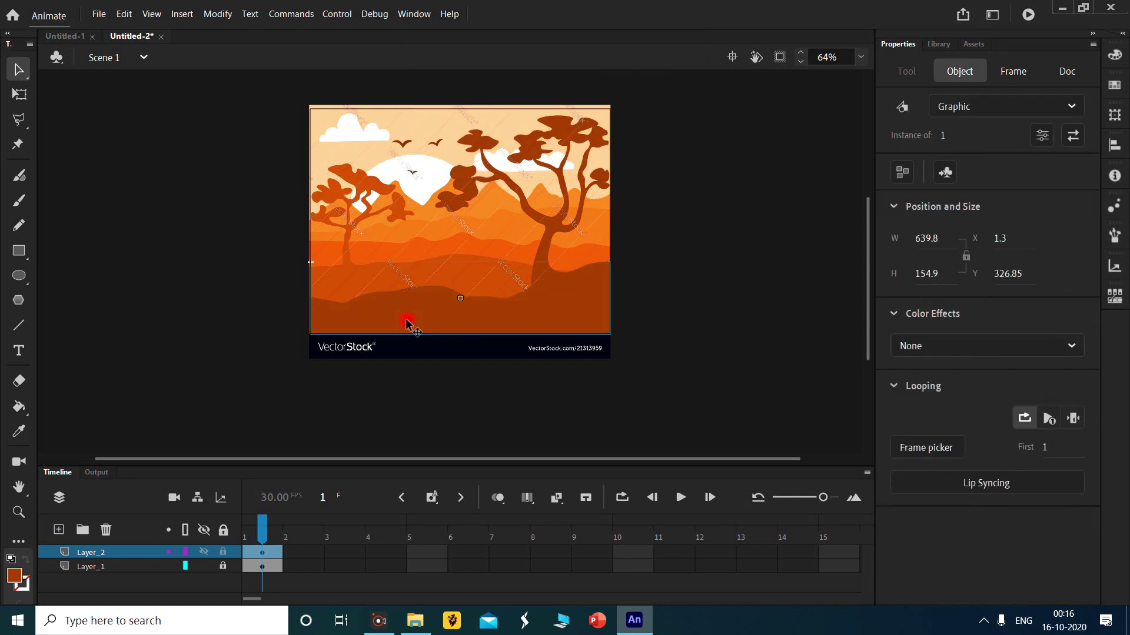
pyautogui.click(413, 214)
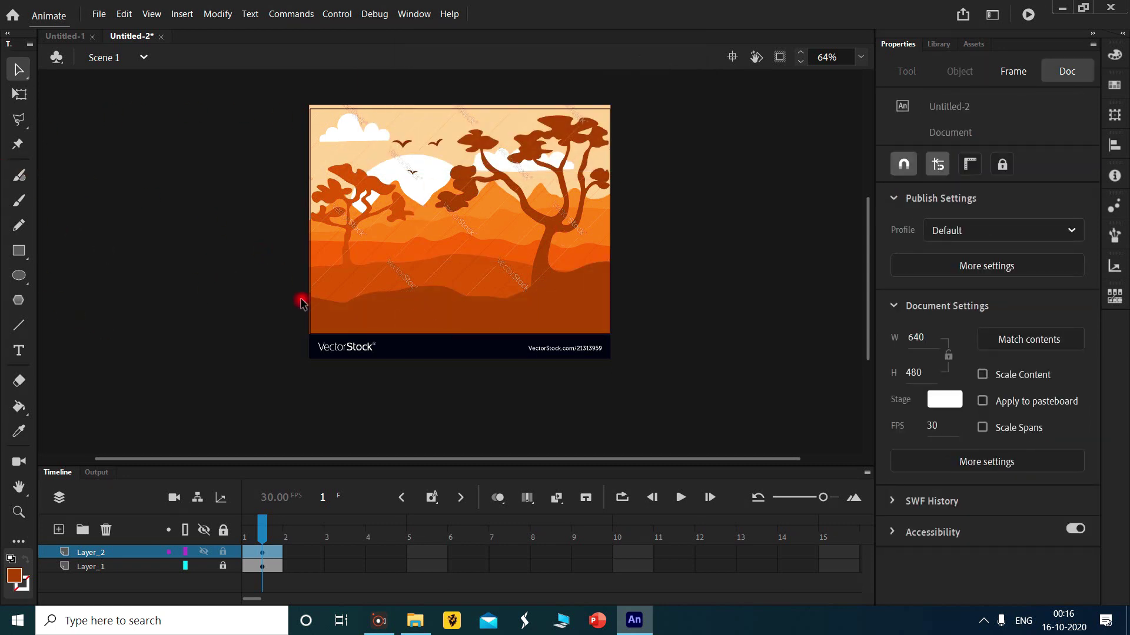
# Draw a dark brown rectangle over the large tree, from the stage's upper edge to the foreground hill, and display Layer_2 as outlines.
pyautogui.click(18, 249)
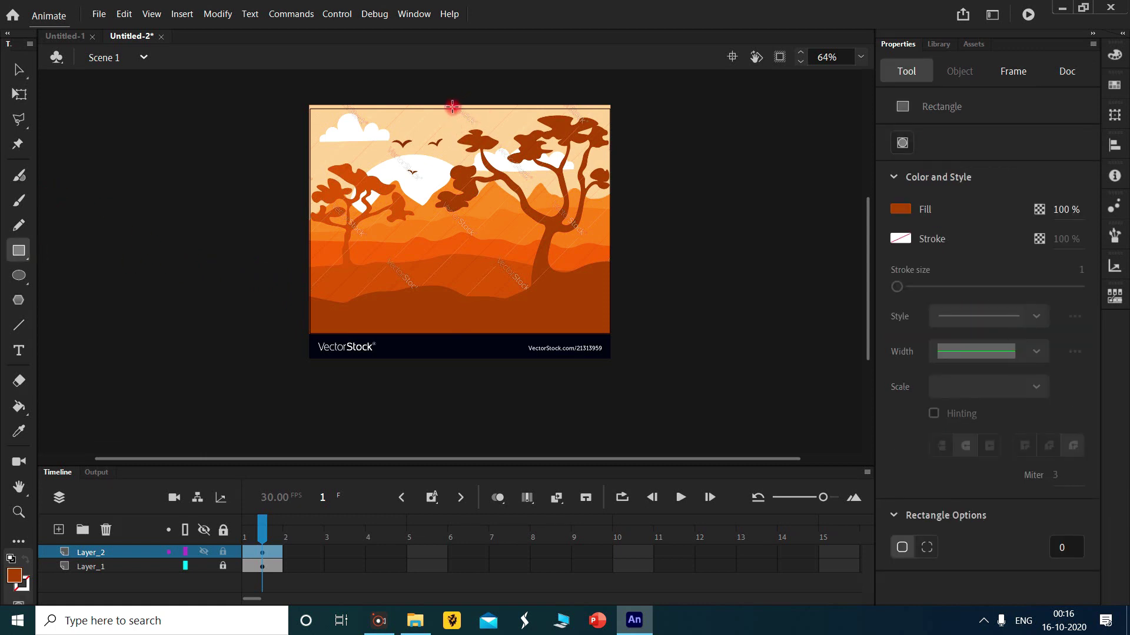
pyautogui.moveTo(428, 105)
pyautogui.mouseDown()
pyautogui.moveTo(584, 176)
pyautogui.moveTo(667, 298)
pyautogui.moveTo(590, 305)
pyautogui.moveTo(608, 305)
pyautogui.moveTo(593, 270)
pyautogui.moveTo(605, 300)
pyautogui.mouseUp()
pyautogui.click(185, 550)
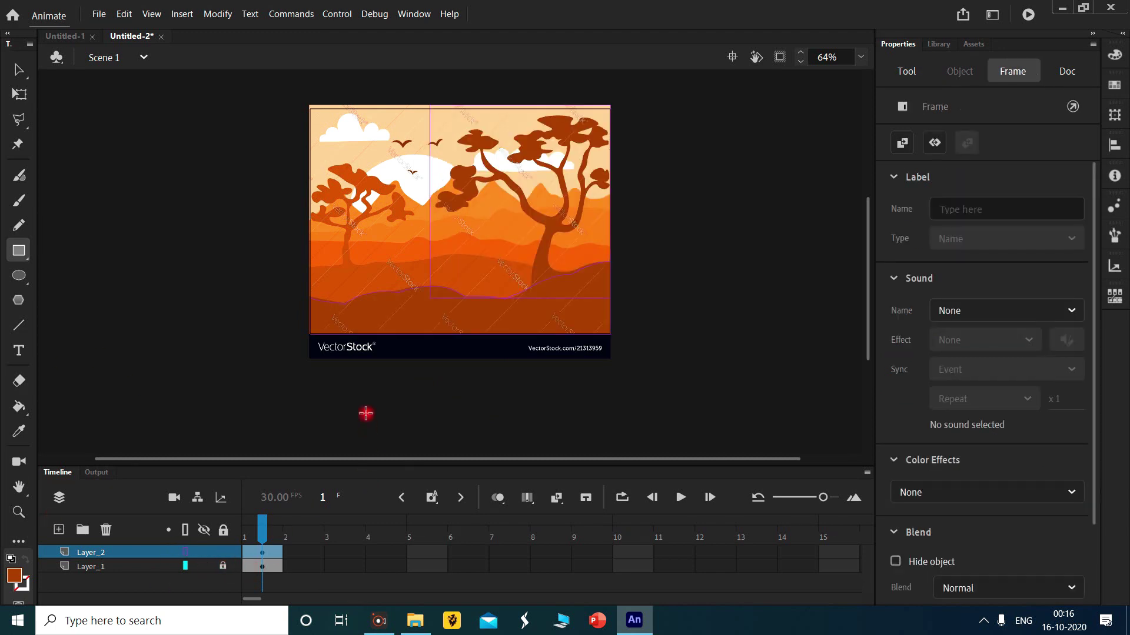
pyautogui.scroll(1, 420, 266)
pyautogui.scroll(-1, 420, 265)
pyautogui.scroll(1, 420, 270)
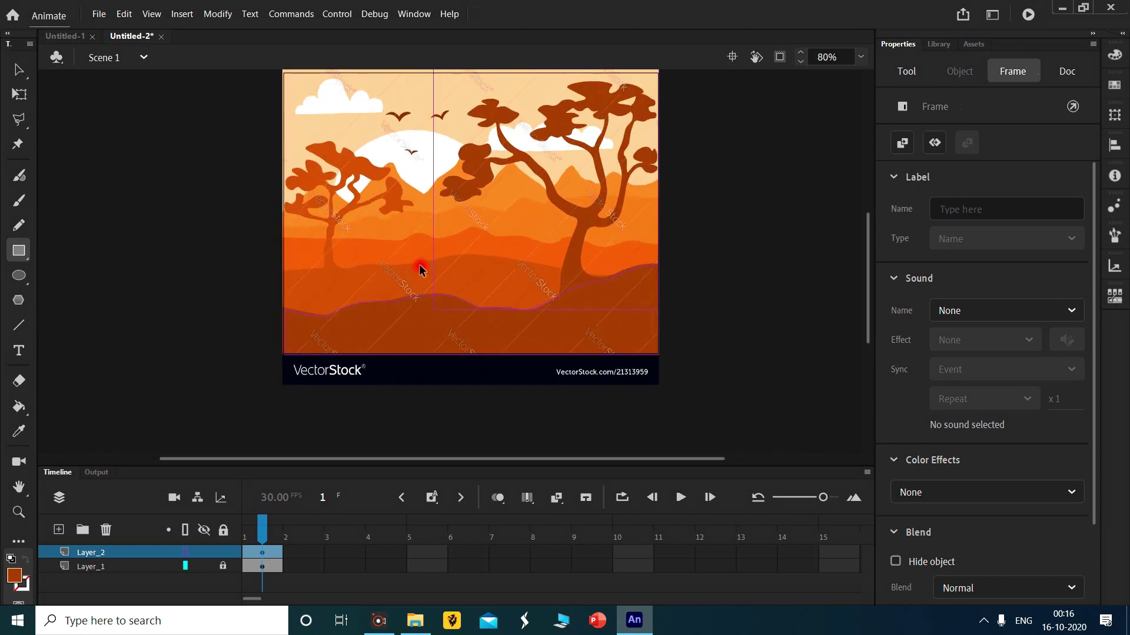
pyautogui.scroll(1, 420, 268)
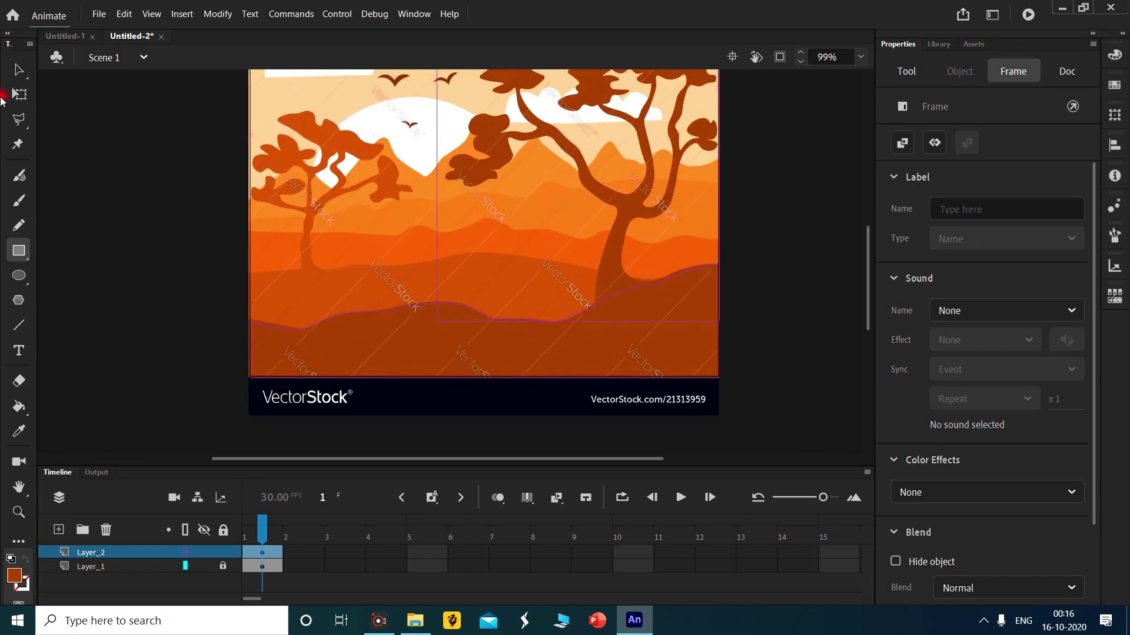
# Move the rectangle's lower corners to both sides of the large tree's trunk base and pull its upper corners in to the tree's crown.
pyautogui.click(19, 69)
pyautogui.moveTo(437, 321); pyautogui.dragTo(595, 303)
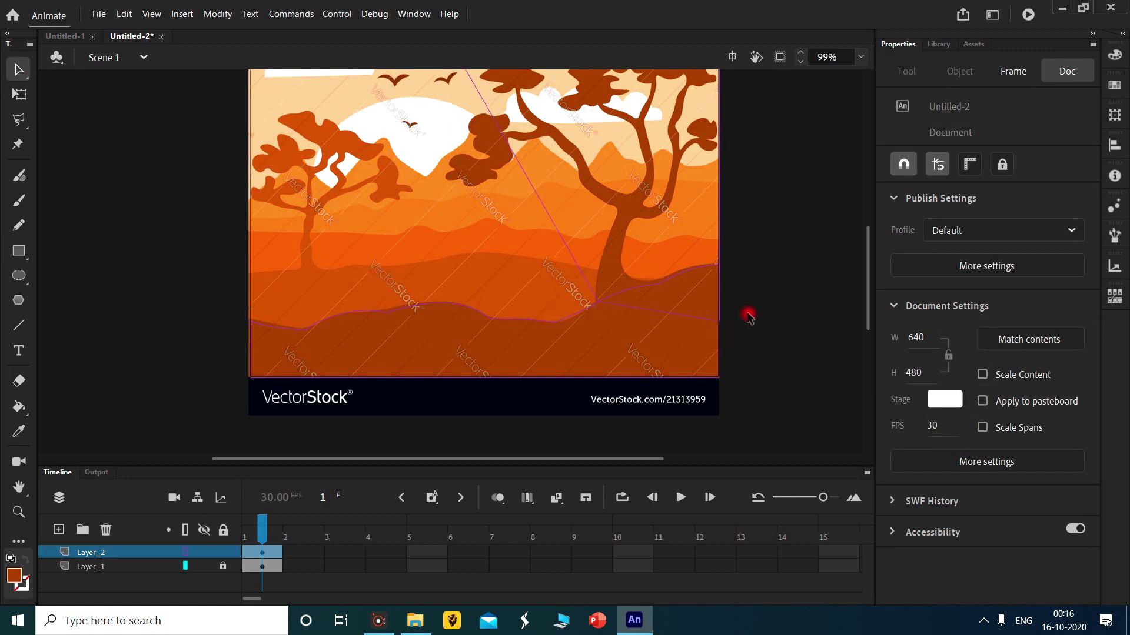
pyautogui.scroll(5, 748, 317)
pyautogui.moveTo(439, 250); pyautogui.dragTo(500, 292)
pyautogui.moveTo(719, 251); pyautogui.dragTo(651, 279)
pyautogui.scroll(-5, 731, 284)
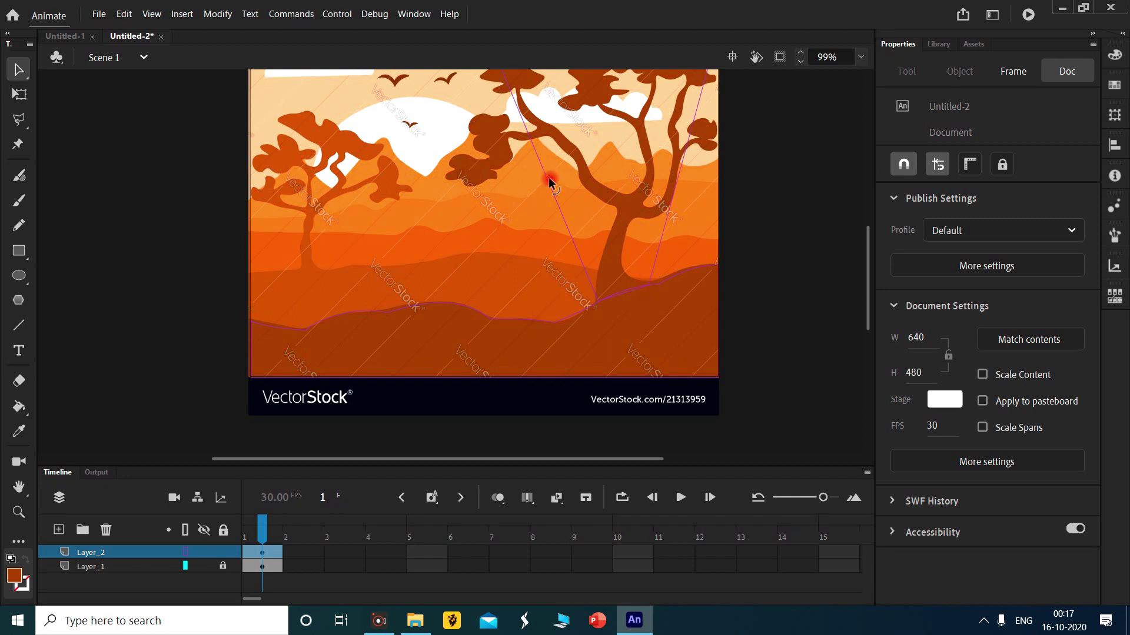
# Pull new corners out of the outline to the large tree's lower-left foliage, its topmost foliage and its right-hand foliage.
pyautogui.moveTo(537, 159); pyautogui.dragTo(449, 175)
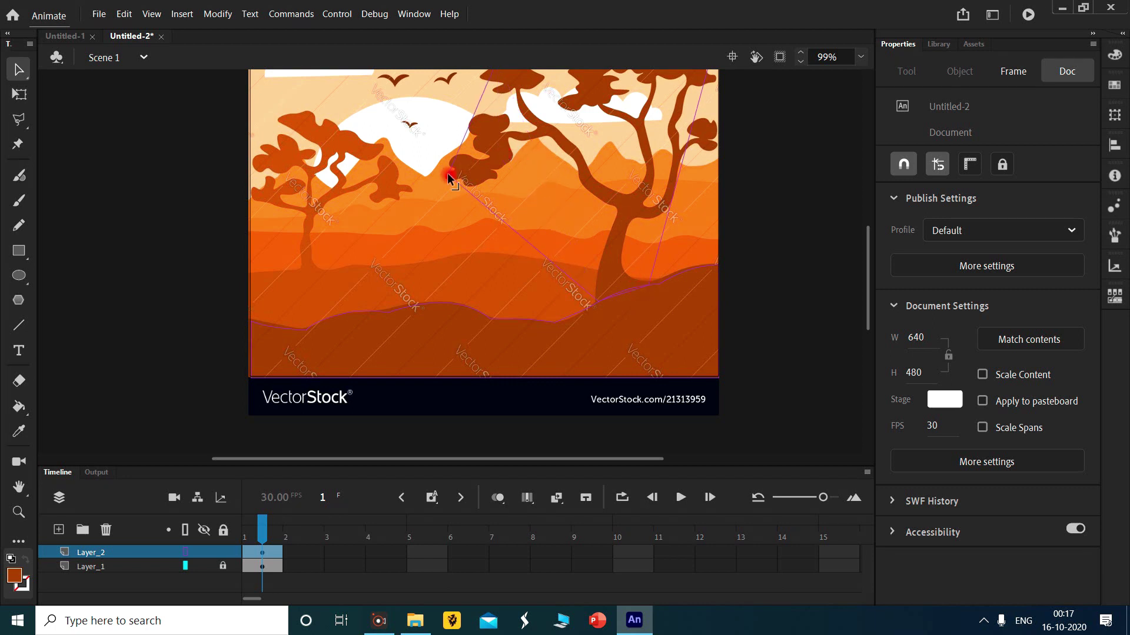
pyautogui.scroll(3, 651, 184)
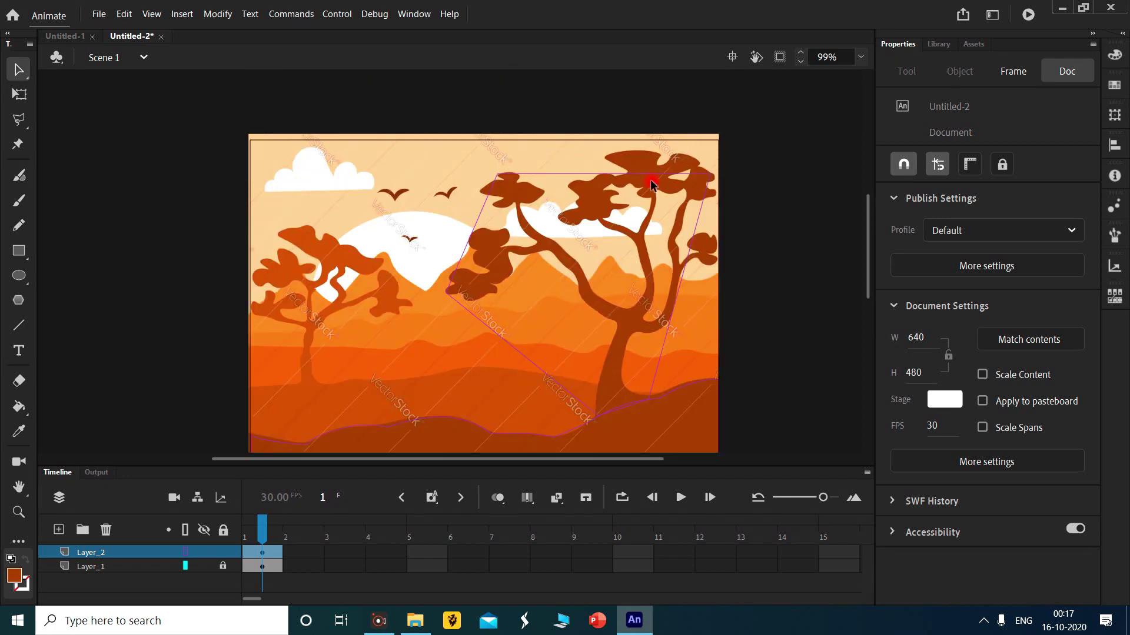
pyautogui.moveTo(643, 173); pyautogui.dragTo(651, 156)
pyautogui.moveTo(692, 252); pyautogui.dragTo(717, 259)
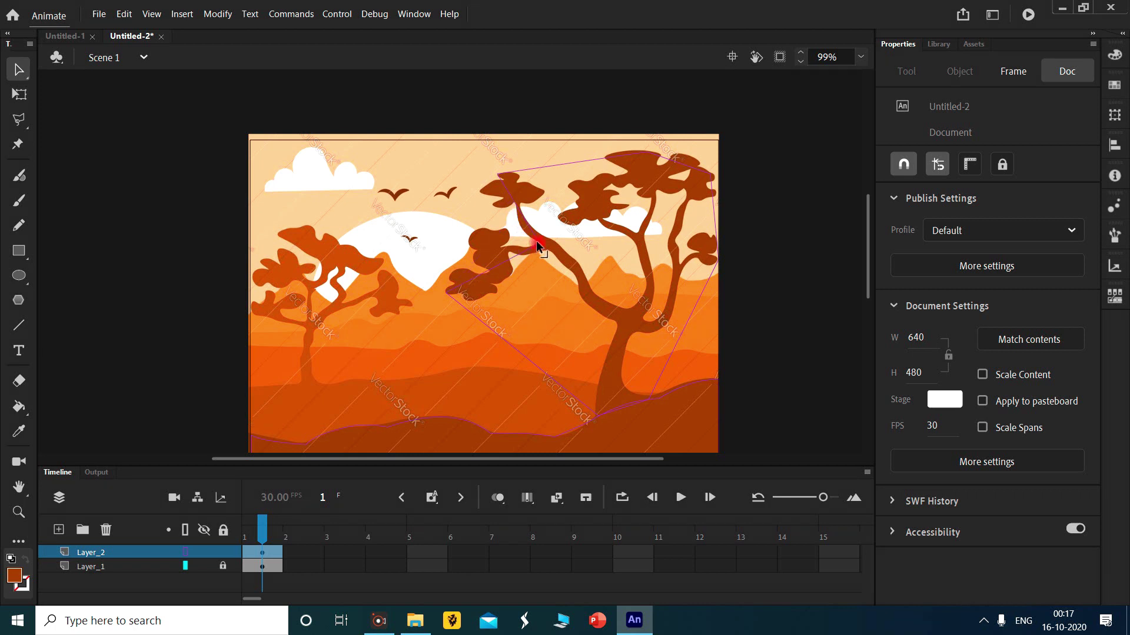
# Pull the outline's edges between the foliage corners inward to the branch forks and the trunk to form the large tree's rough skeleton.
pyautogui.moveTo(504, 339); pyautogui.dragTo(546, 254)
pyautogui.moveTo(575, 348); pyautogui.dragTo(614, 322)
pyautogui.moveTo(553, 167); pyautogui.dragTo(624, 309)
pyautogui.moveTo(634, 230)
pyautogui.mouseDown()
pyautogui.moveTo(584, 178)
pyautogui.moveTo(638, 233)
pyautogui.mouseUp()
pyautogui.moveTo(690, 161); pyautogui.dragTo(647, 314)
pyautogui.moveTo(714, 227)
pyautogui.mouseDown()
pyautogui.moveTo(692, 246)
pyautogui.moveTo(713, 235)
pyautogui.mouseUp()
pyautogui.moveTo(678, 339); pyautogui.dragTo(644, 345)
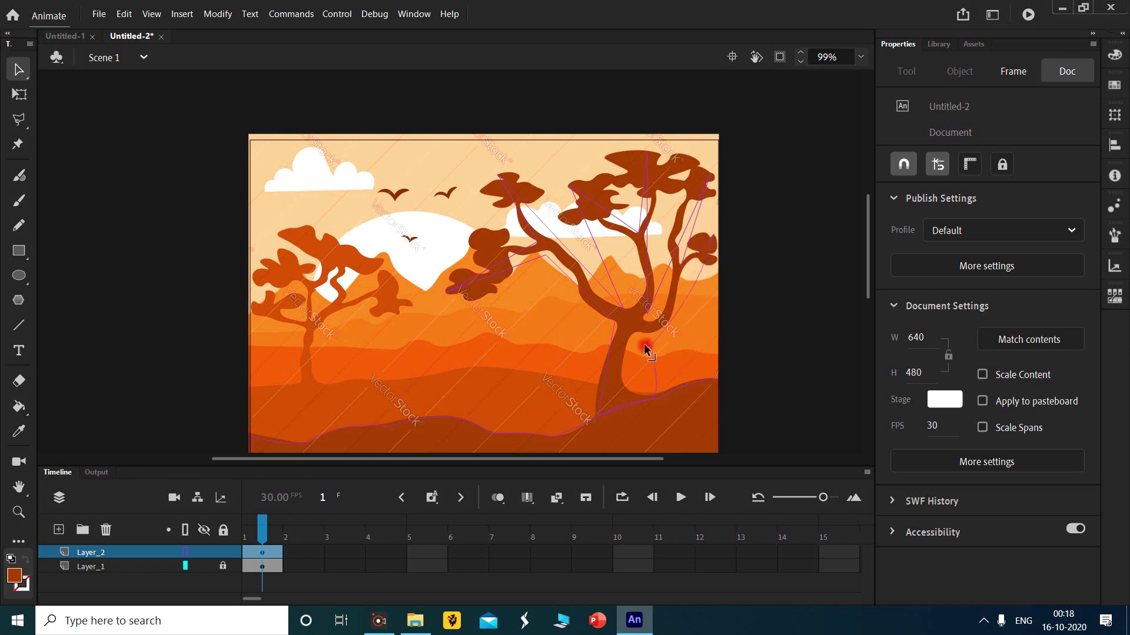
# Align the trunk outline's base with the hill and bend its left side to follow the large tree's trunk.
pyautogui.scroll(3, 635, 325)
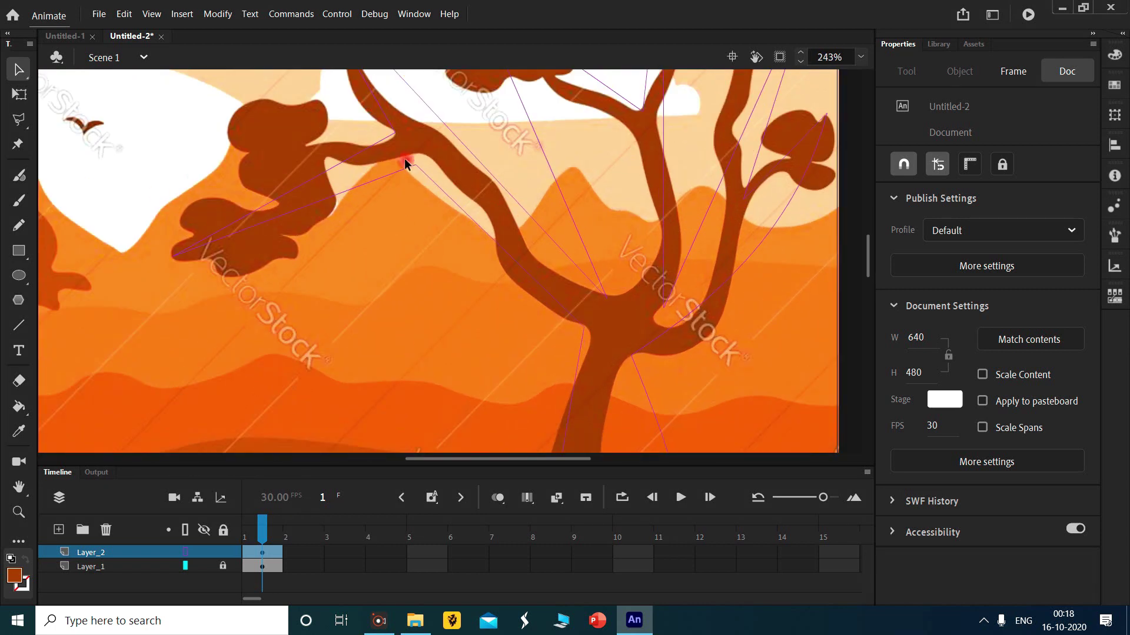
pyautogui.scroll(-5, 415, 167)
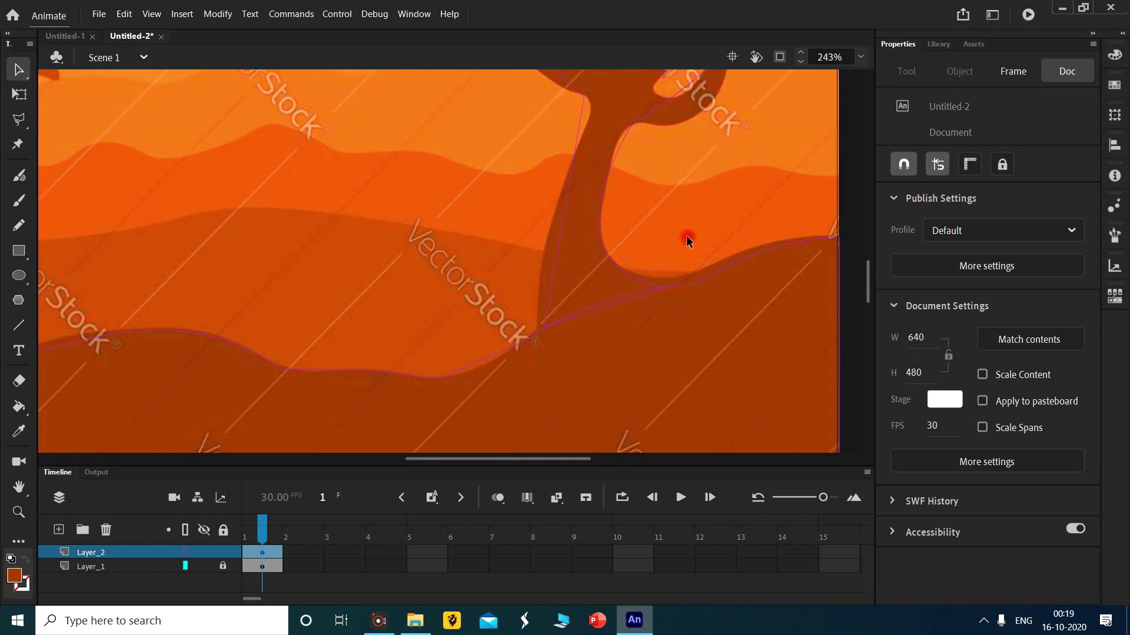
pyautogui.moveTo(665, 292)
pyautogui.mouseDown()
pyautogui.moveTo(668, 277)
pyautogui.moveTo(676, 290)
pyautogui.moveTo(666, 289)
pyautogui.mouseUp()
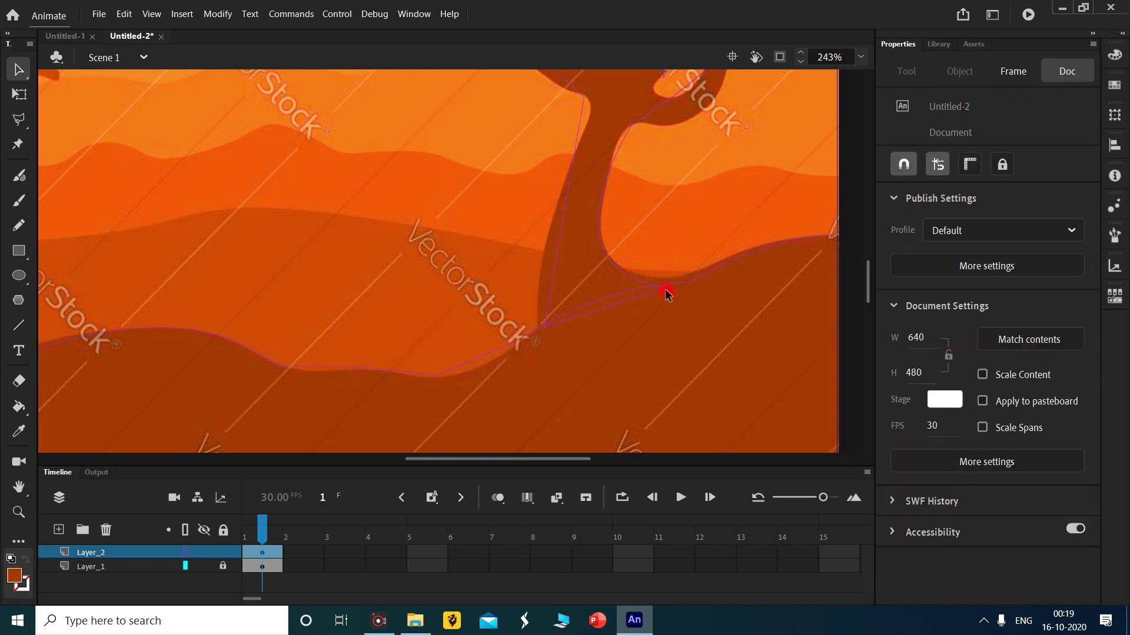
pyautogui.moveTo(584, 96); pyautogui.dragTo(592, 115)
pyautogui.moveTo(569, 249); pyautogui.dragTo(548, 231)
pyautogui.scroll(5, 529, 167)
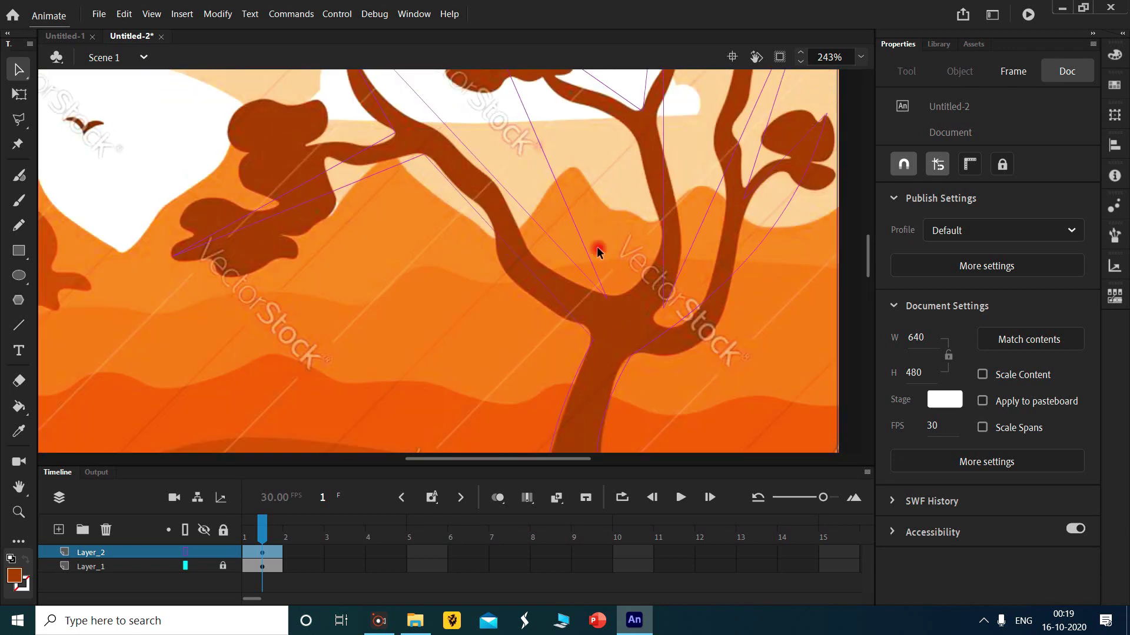
# Fit the outline to the underside of the large tree's left branch and the lower edges of its lower-left foliage.
pyautogui.moveTo(522, 264); pyautogui.dragTo(502, 273)
pyautogui.moveTo(340, 164); pyautogui.dragTo(260, 96)
pyautogui.moveTo(347, 187); pyautogui.dragTo(320, 162)
pyautogui.moveTo(259, 198); pyautogui.dragTo(299, 253)
pyautogui.moveTo(339, 202); pyautogui.dragTo(312, 231)
pyautogui.moveTo(201, 217); pyautogui.dragTo(182, 214)
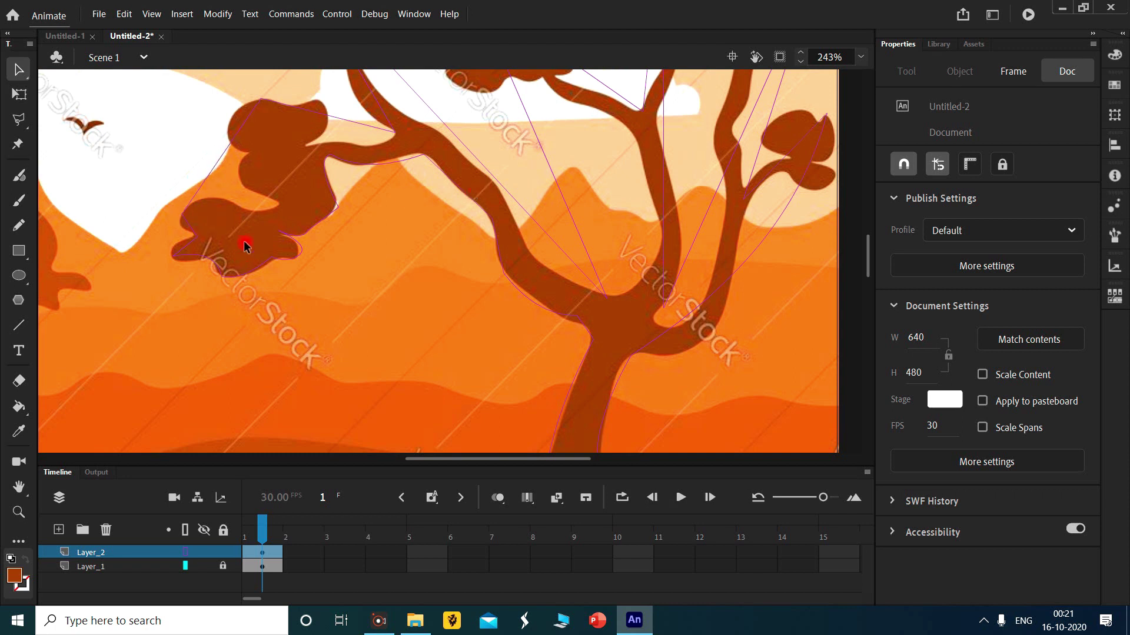
pyautogui.moveTo(175, 248); pyautogui.dragTo(172, 244)
# Trace the upper edges of the lower-left foliage and the top side of its side branch with corners and curves.
pyautogui.moveTo(231, 153)
pyautogui.mouseDown()
pyautogui.moveTo(234, 202)
pyautogui.moveTo(248, 207)
pyautogui.moveTo(197, 196)
pyautogui.moveTo(248, 209)
pyautogui.mouseUp()
pyautogui.moveTo(271, 163); pyautogui.dragTo(240, 176)
pyautogui.moveTo(263, 121); pyautogui.dragTo(257, 127)
pyautogui.moveTo(349, 121); pyautogui.dragTo(308, 145)
pyautogui.moveTo(255, 188); pyautogui.dragTo(248, 192)
pyautogui.moveTo(231, 144); pyautogui.dragTo(206, 107)
# Add corners around the large tree's upper-left foliage cluster and bend the edges between them to its rounded contour.
pyautogui.scroll(3, 357, 112)
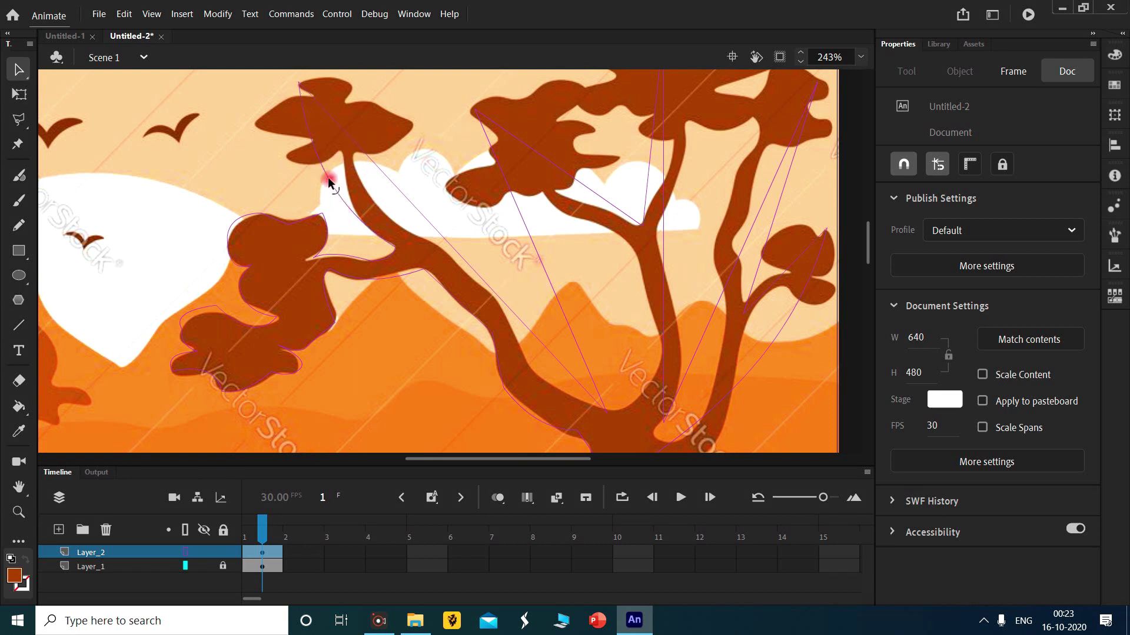
pyautogui.scroll(3, 339, 131)
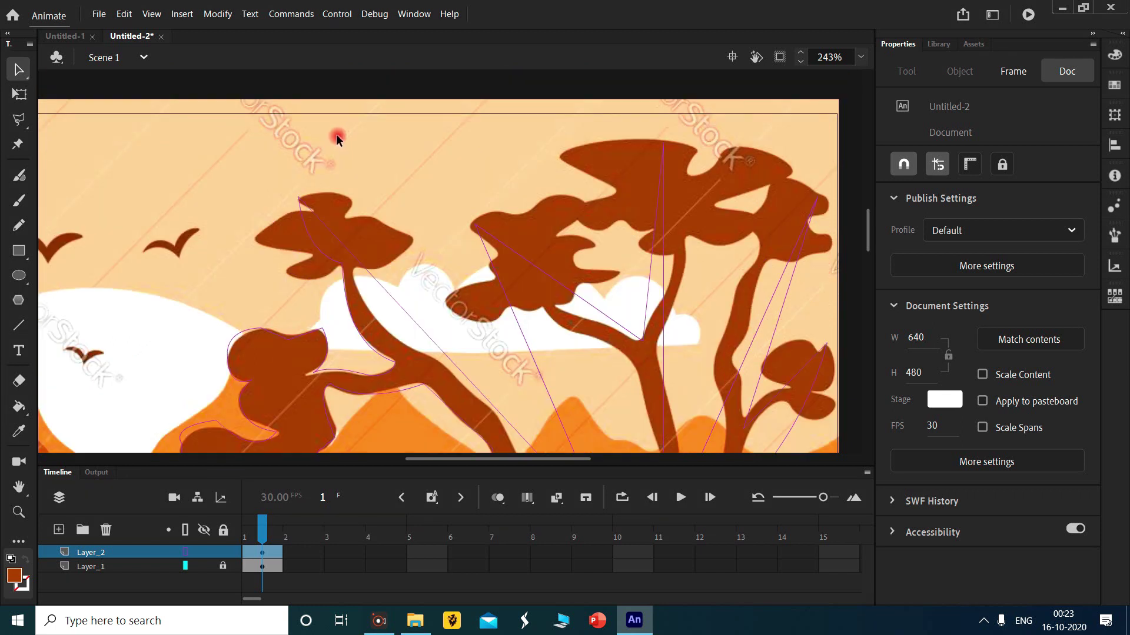
pyautogui.moveTo(289, 274); pyautogui.dragTo(351, 196)
pyautogui.moveTo(381, 237); pyautogui.dragTo(356, 268)
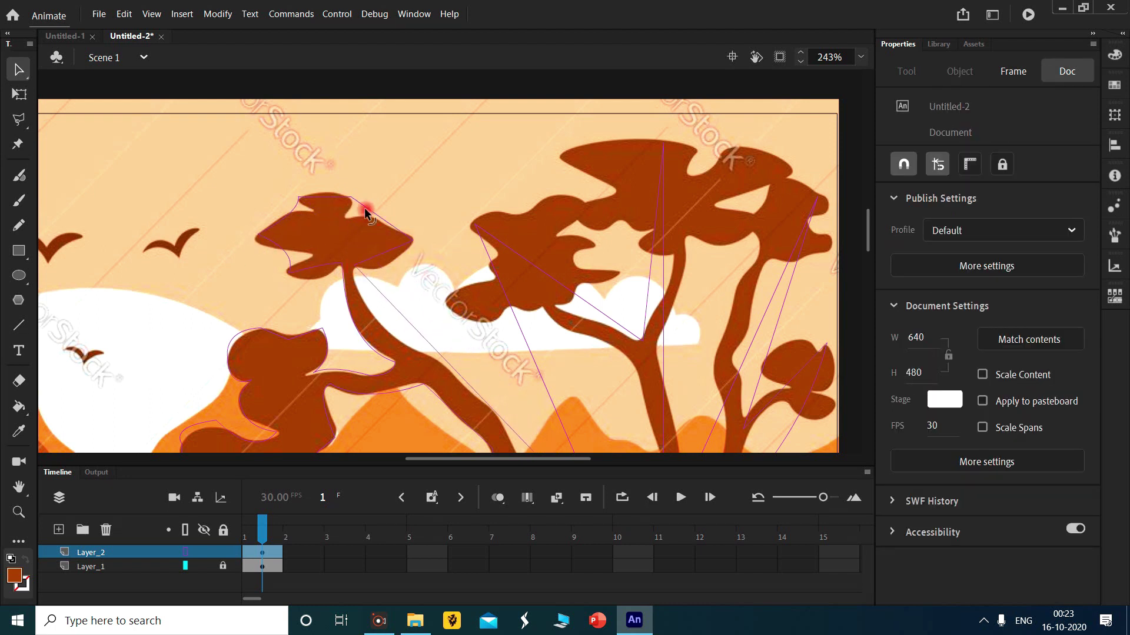
pyautogui.moveTo(295, 208); pyautogui.dragTo(314, 211)
pyautogui.moveTo(290, 256); pyautogui.dragTo(305, 282)
pyautogui.moveTo(318, 205); pyautogui.dragTo(325, 188)
pyautogui.moveTo(369, 231); pyautogui.dragTo(373, 217)
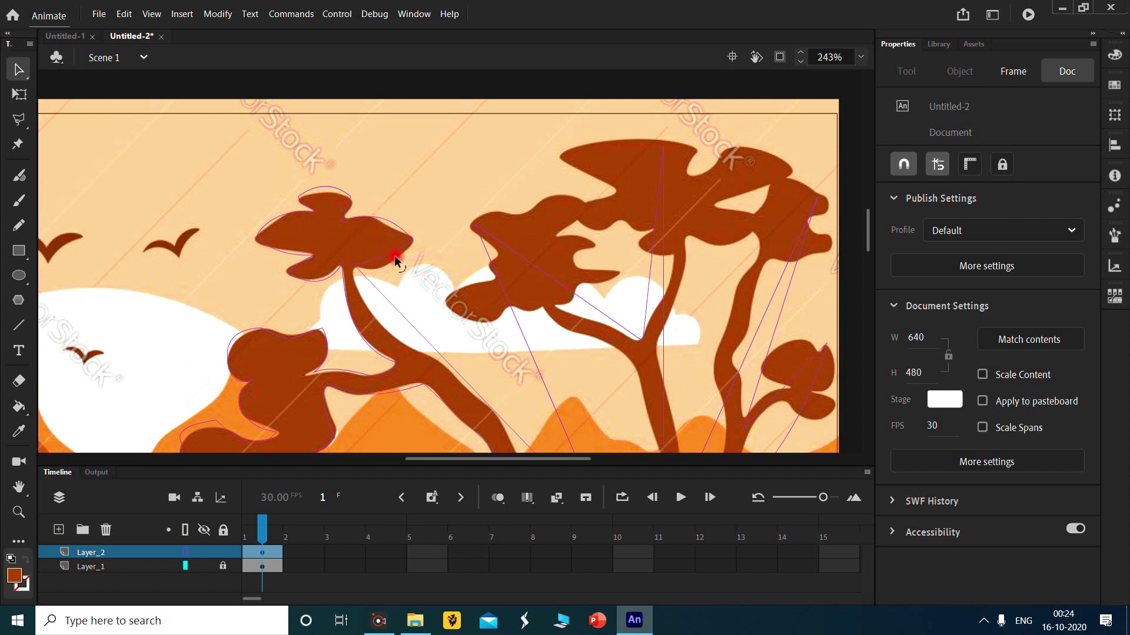
# Bend the outline along the upper-left branch's right side down to the fork above the trunk.
pyautogui.moveTo(394, 308); pyautogui.dragTo(365, 303)
pyautogui.scroll(-4, 506, 297)
pyautogui.moveTo(456, 269); pyautogui.dragTo(458, 269)
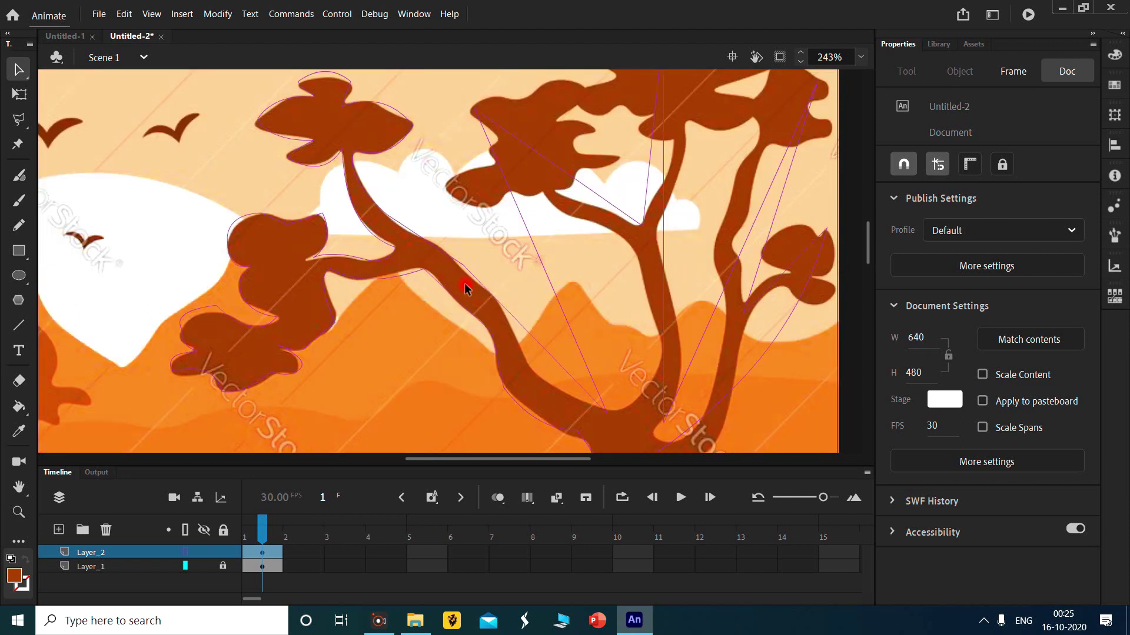
pyautogui.moveTo(533, 339); pyautogui.dragTo(525, 361)
pyautogui.moveTo(496, 321); pyautogui.dragTo(480, 288)
pyautogui.moveTo(563, 386); pyautogui.dragTo(562, 393)
# Pull corners to the middle foliage cluster and trace its left and lower edges and the sides of its supporting branch.
pyautogui.click(446, 188)
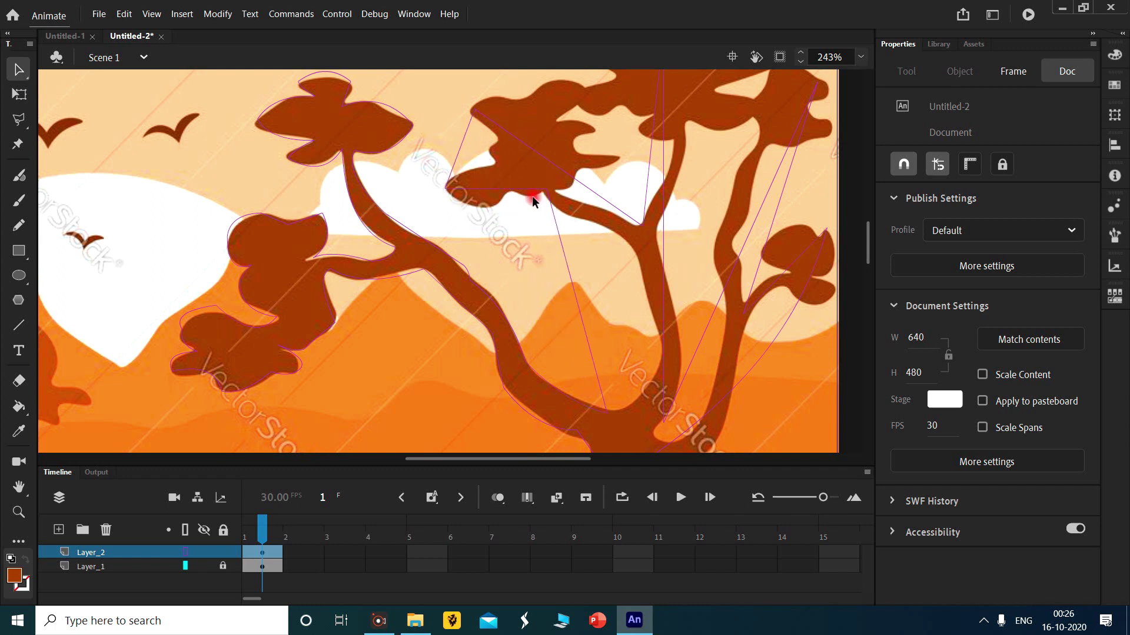
pyautogui.moveTo(571, 271); pyautogui.dragTo(634, 248)
pyautogui.moveTo(662, 340); pyautogui.dragTo(700, 346)
pyautogui.moveTo(616, 355); pyautogui.dragTo(643, 399)
pyautogui.moveTo(653, 343); pyautogui.dragTo(656, 333)
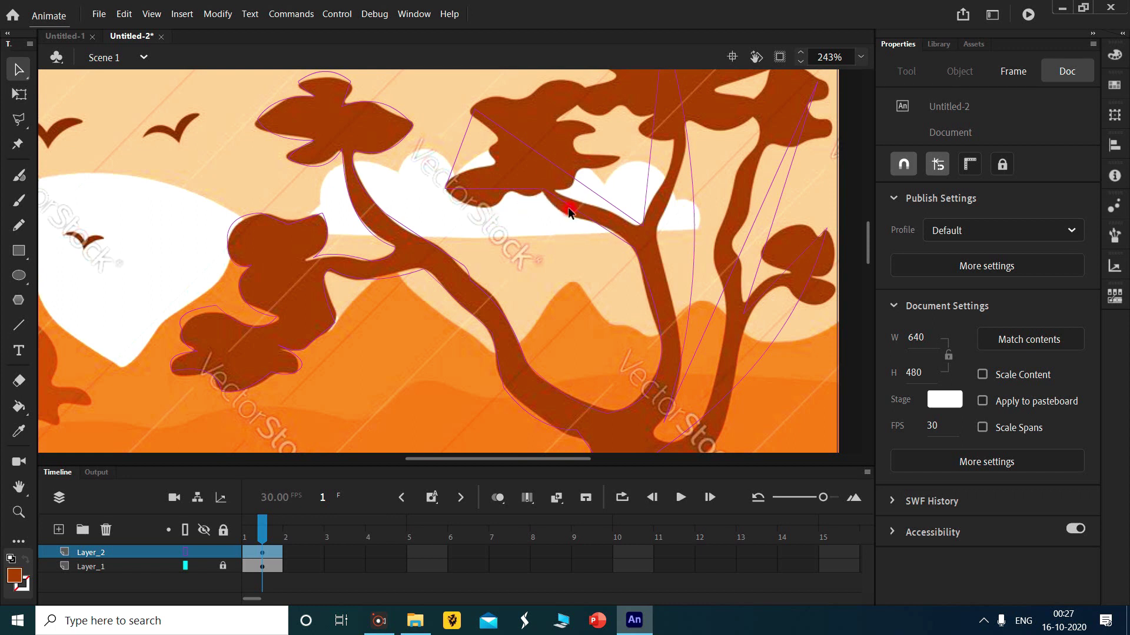
pyautogui.moveTo(568, 209); pyautogui.dragTo(548, 214)
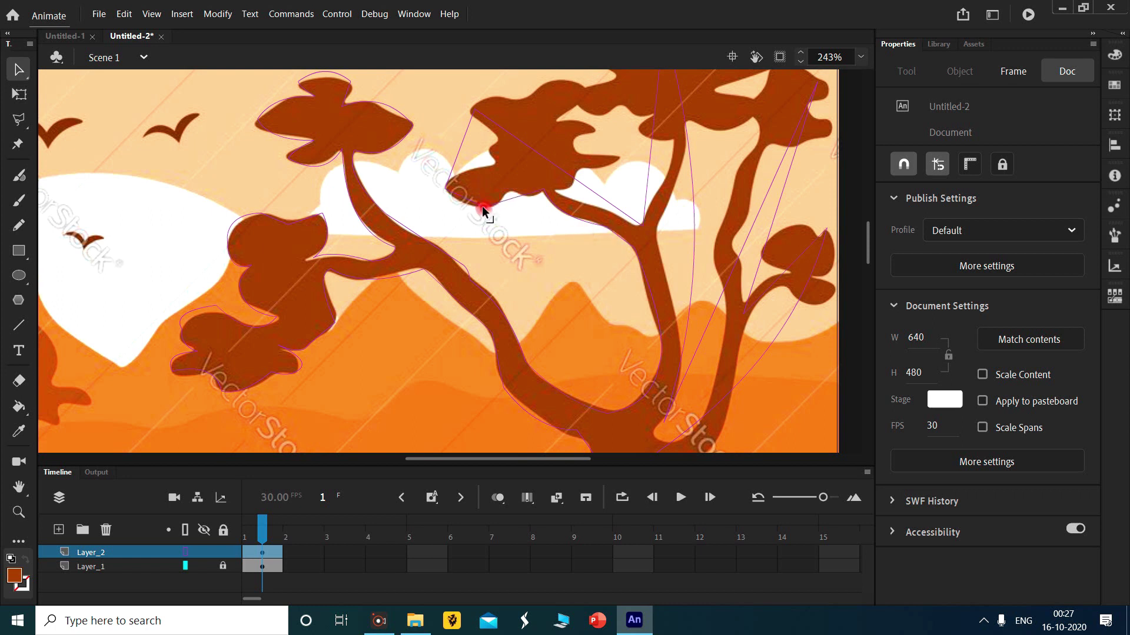
pyautogui.moveTo(463, 150); pyautogui.dragTo(556, 194)
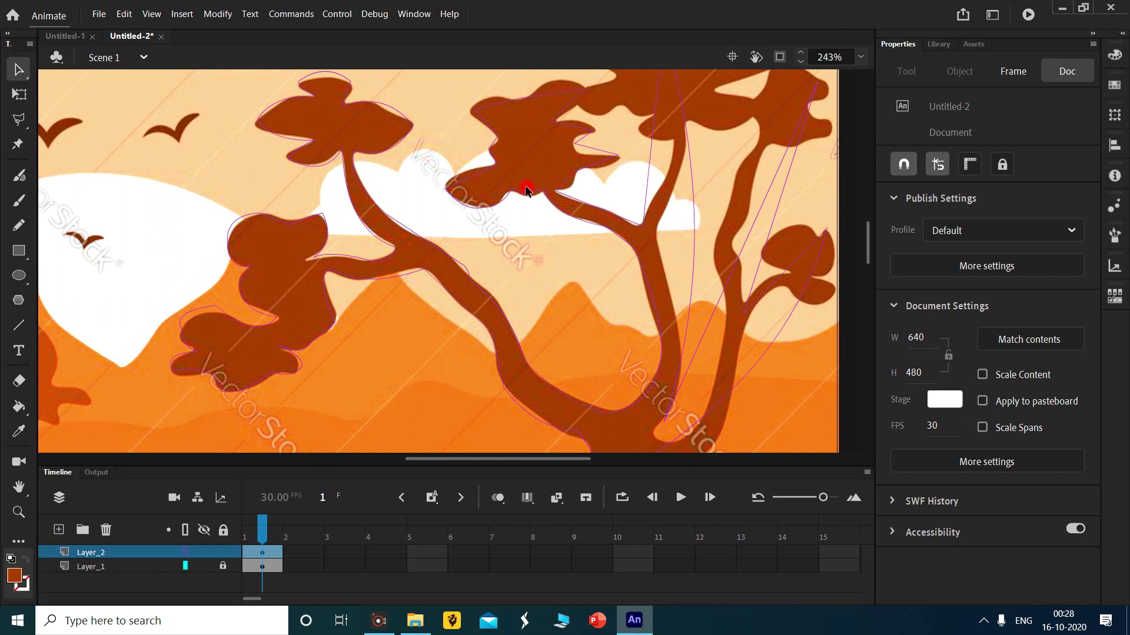
# Trace the middle foliage cluster's upper bumps and its two pointed lobes on the right side with corners and curves.
pyautogui.scroll(3, 488, 154)
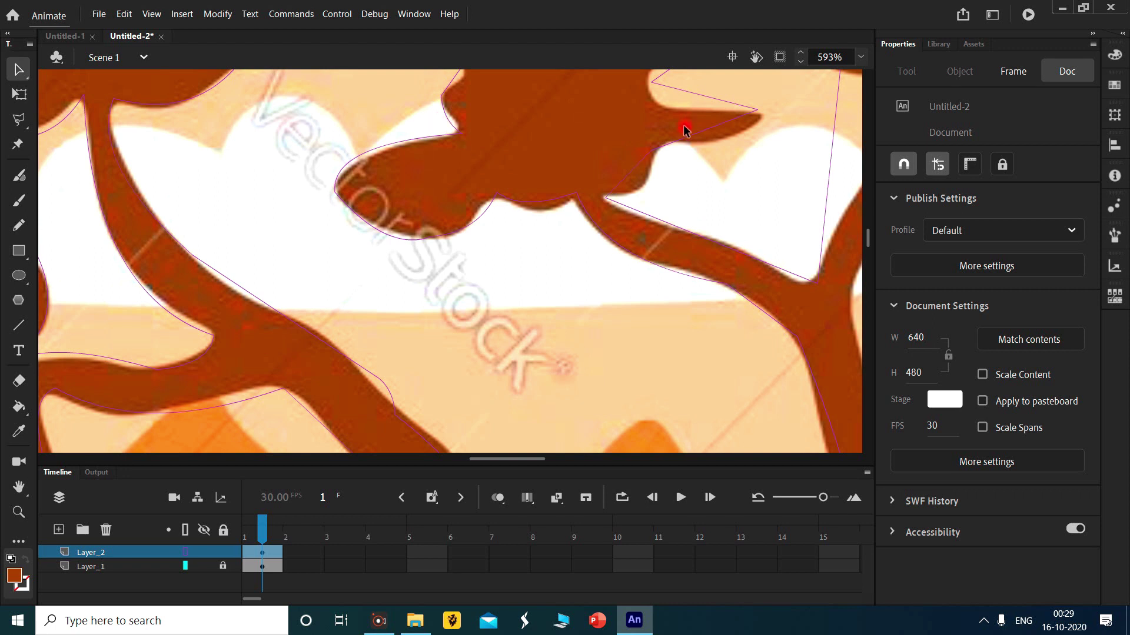
pyautogui.scroll(4, 683, 129)
pyautogui.moveTo(449, 216); pyautogui.dragTo(470, 200)
pyautogui.moveTo(388, 238); pyautogui.dragTo(406, 259)
pyautogui.moveTo(608, 190); pyautogui.dragTo(614, 158)
pyautogui.moveTo(647, 219); pyautogui.dragTo(659, 223)
pyautogui.moveTo(653, 267); pyautogui.dragTo(665, 253)
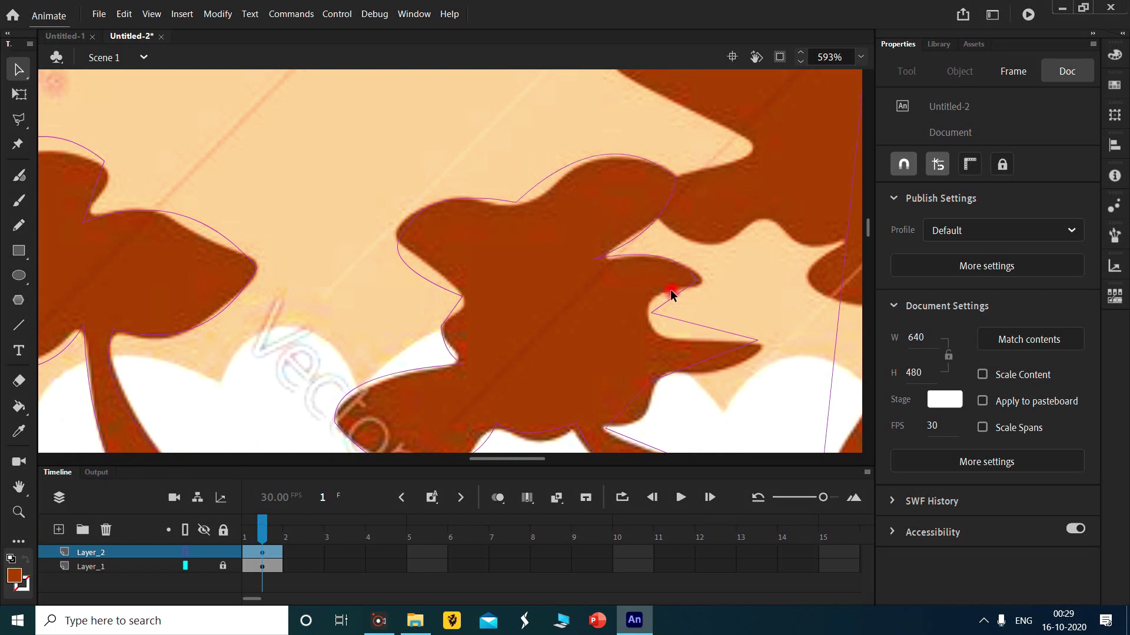
pyautogui.moveTo(683, 322); pyautogui.dragTo(651, 340)
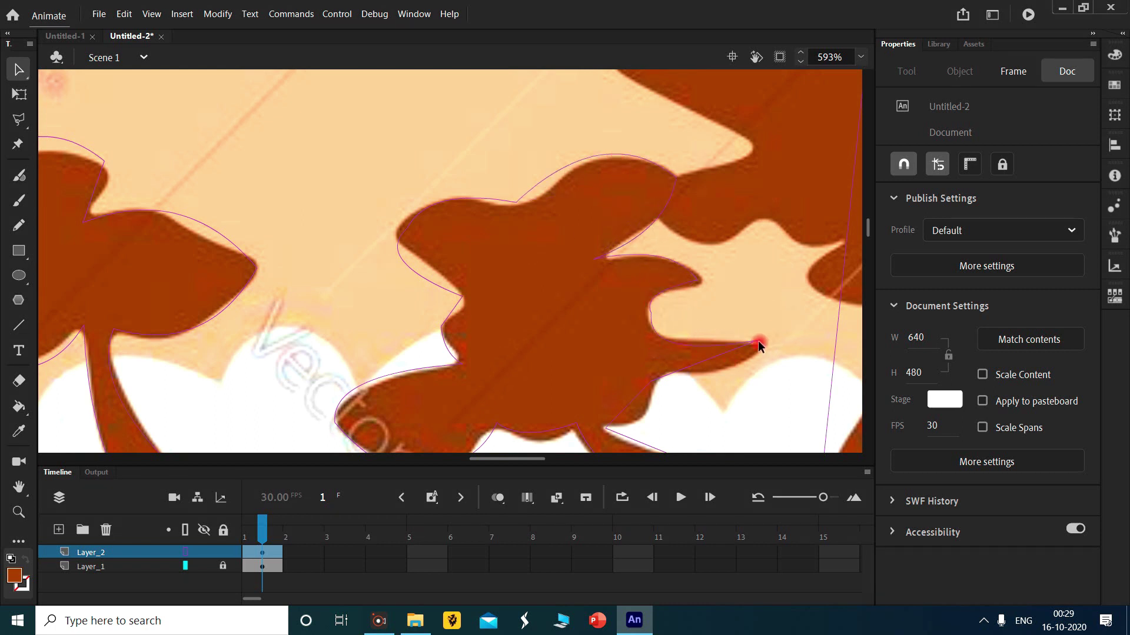
pyautogui.moveTo(723, 353); pyautogui.dragTo(734, 367)
# Curve the middle branch's upper edge and move the corner into the fork where the branch splits.
pyautogui.scroll(-2, 706, 353)
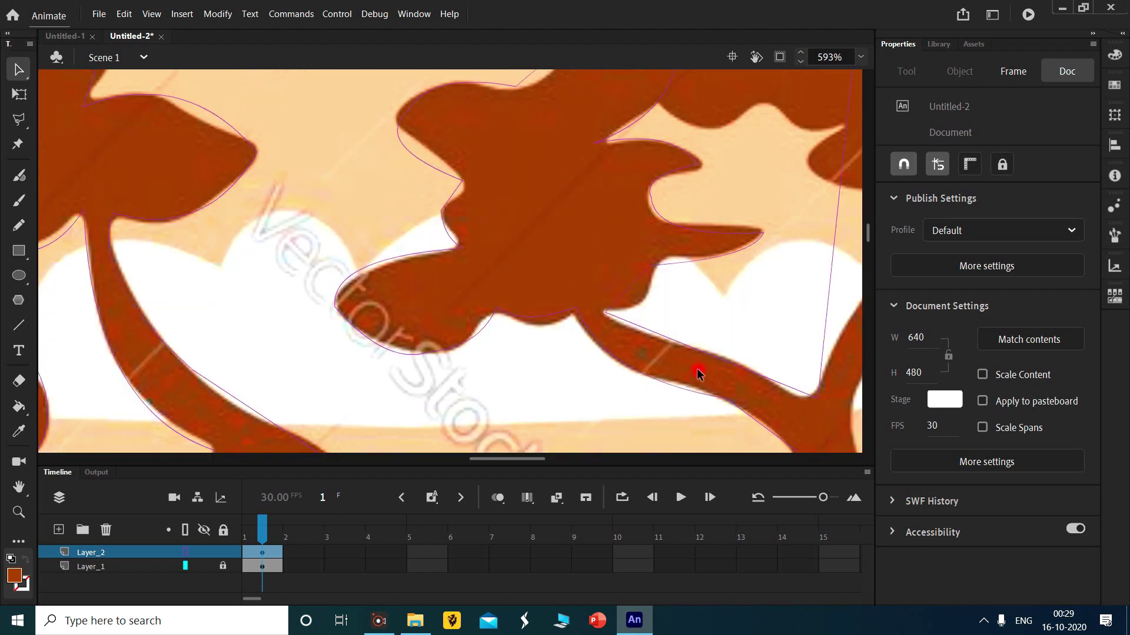
pyautogui.moveTo(634, 331); pyautogui.dragTo(627, 334)
pyautogui.moveTo(818, 397); pyautogui.dragTo(802, 399)
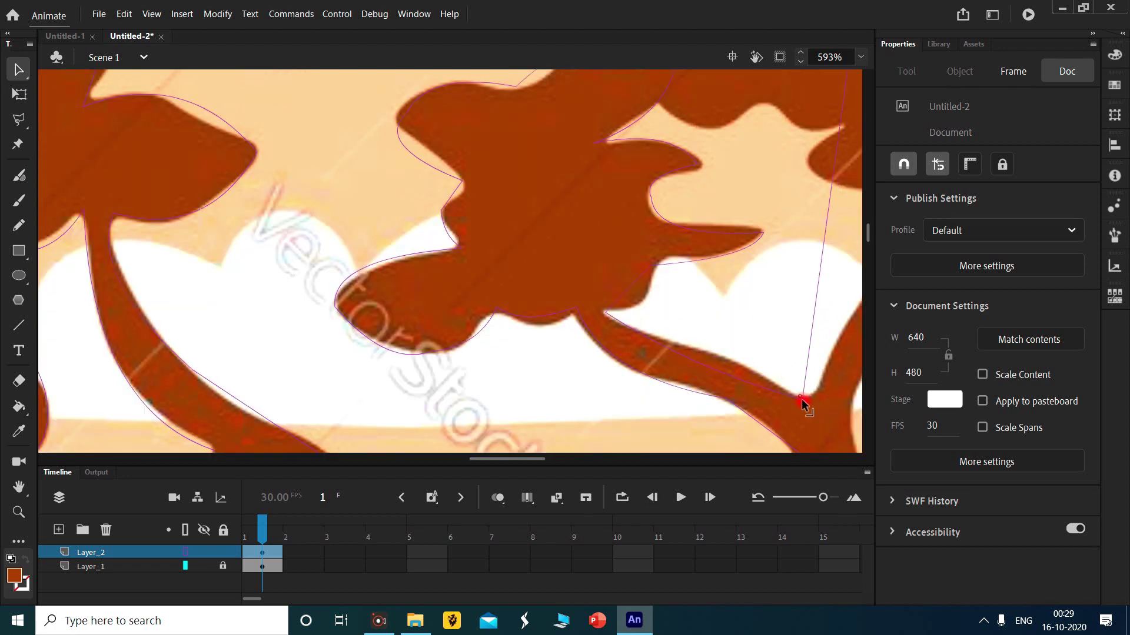
# Pull outline corners to the top canopy's left and right tips and to the gap between the canopy and the right foliage cluster.
pyautogui.scroll(4, 801, 399)
pyautogui.moveTo(501, 459); pyautogui.dragTo(545, 460)
pyautogui.moveTo(378, 240)
pyautogui.mouseDown()
pyautogui.moveTo(222, 201)
pyautogui.moveTo(370, 247)
pyautogui.mouseUp()
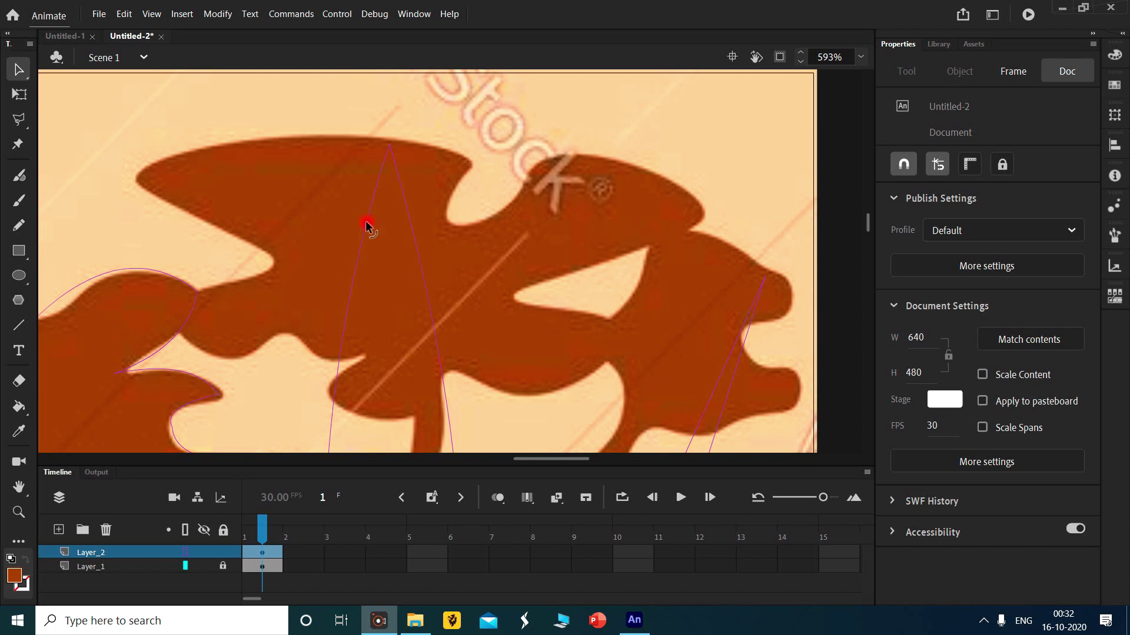
pyautogui.moveTo(372, 227); pyautogui.dragTo(140, 172)
pyautogui.moveTo(408, 182); pyautogui.dragTo(700, 210)
pyautogui.moveTo(676, 275); pyautogui.dragTo(516, 288)
pyautogui.moveTo(513, 354); pyautogui.dragTo(507, 246)
# Pull outline corners onto the top canopy's underside and to the joint between the right branch and its foliage cluster.
pyautogui.scroll(-2, 618, 320)
pyautogui.moveTo(386, 232); pyautogui.dragTo(522, 279)
pyautogui.scroll(-2, 557, 318)
pyautogui.scroll(-4, 559, 316)
pyautogui.hotkey('ctrl', 'z')
pyautogui.scroll(4, 570, 254)
pyautogui.moveTo(607, 274)
pyautogui.mouseDown()
pyautogui.moveTo(668, 285)
pyautogui.moveTo(640, 225)
pyautogui.moveTo(671, 239)
pyautogui.moveTo(664, 297)
pyautogui.moveTo(616, 304)
pyautogui.moveTo(616, 276)
pyautogui.moveTo(593, 272)
pyautogui.moveTo(604, 291)
pyautogui.mouseUp()
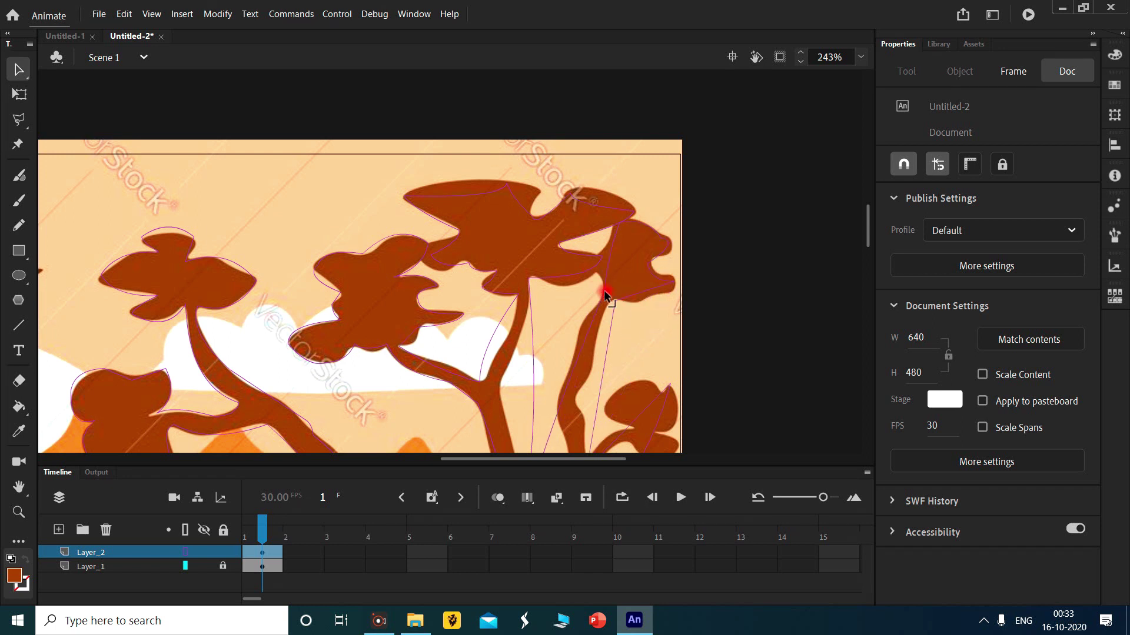
# Curve the top canopy's upper-left edge and left underside lobe, and extend the outline toward its upper-right lobe.
pyautogui.scroll(-2, 565, 267)
pyautogui.scroll(6, 528, 163)
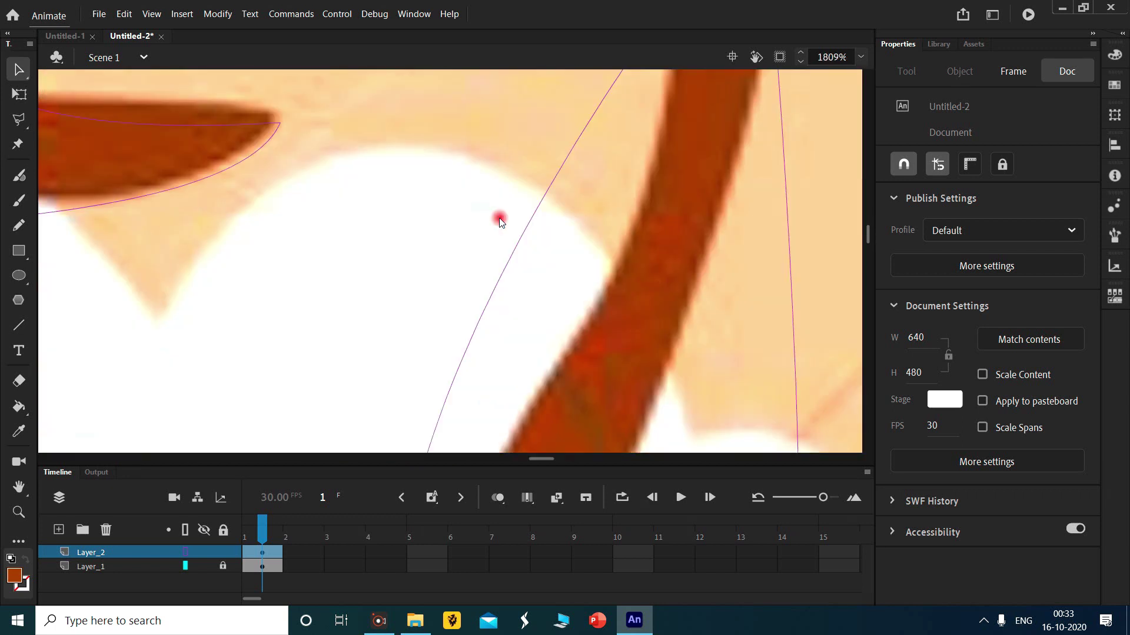
pyautogui.moveTo(389, 167); pyautogui.dragTo(270, 116)
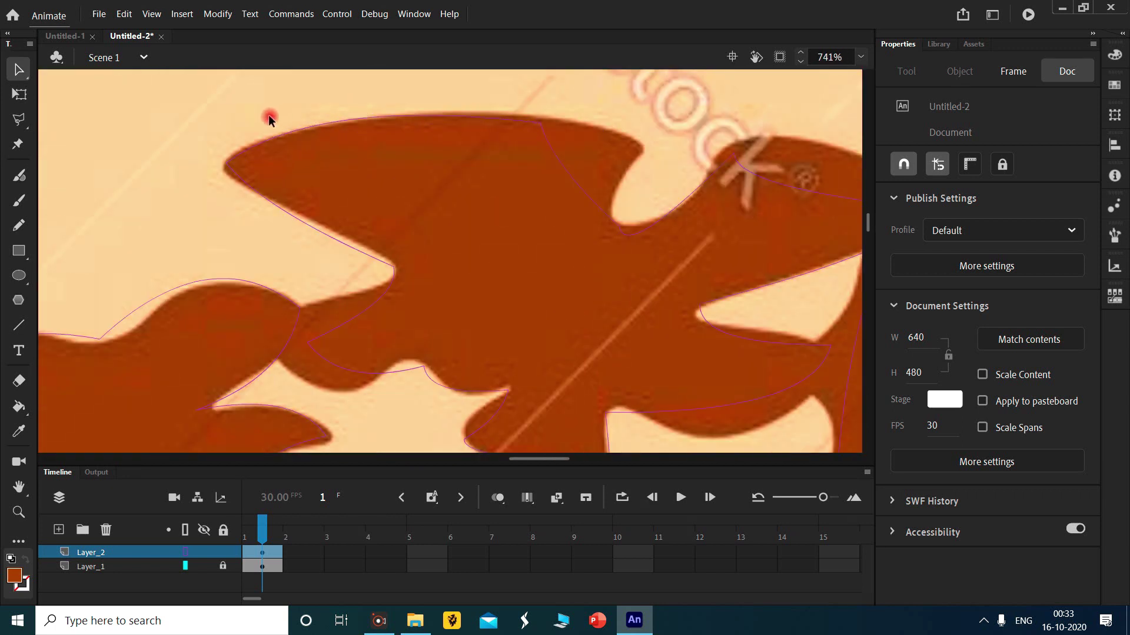
pyautogui.moveTo(350, 323); pyautogui.dragTo(276, 317)
pyautogui.moveTo(583, 154); pyautogui.dragTo(653, 139)
# Bend the outline along the left edge of the branch rising from the middle fork to the top canopy.
pyautogui.scroll(-5, 640, 396)
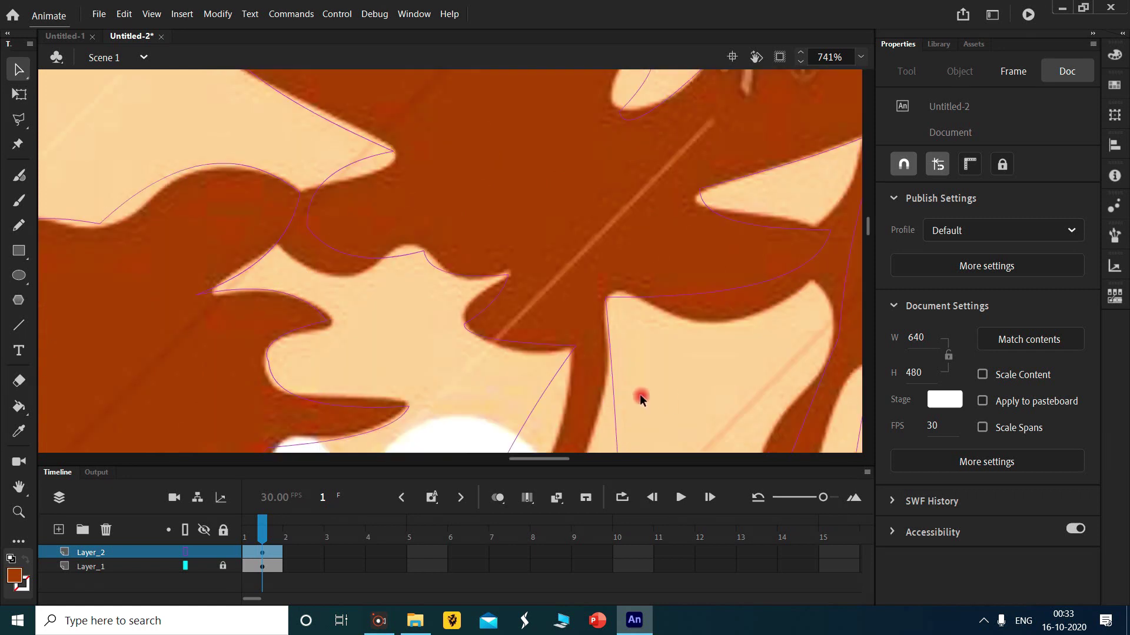
pyautogui.moveTo(561, 192); pyautogui.dragTo(563, 193)
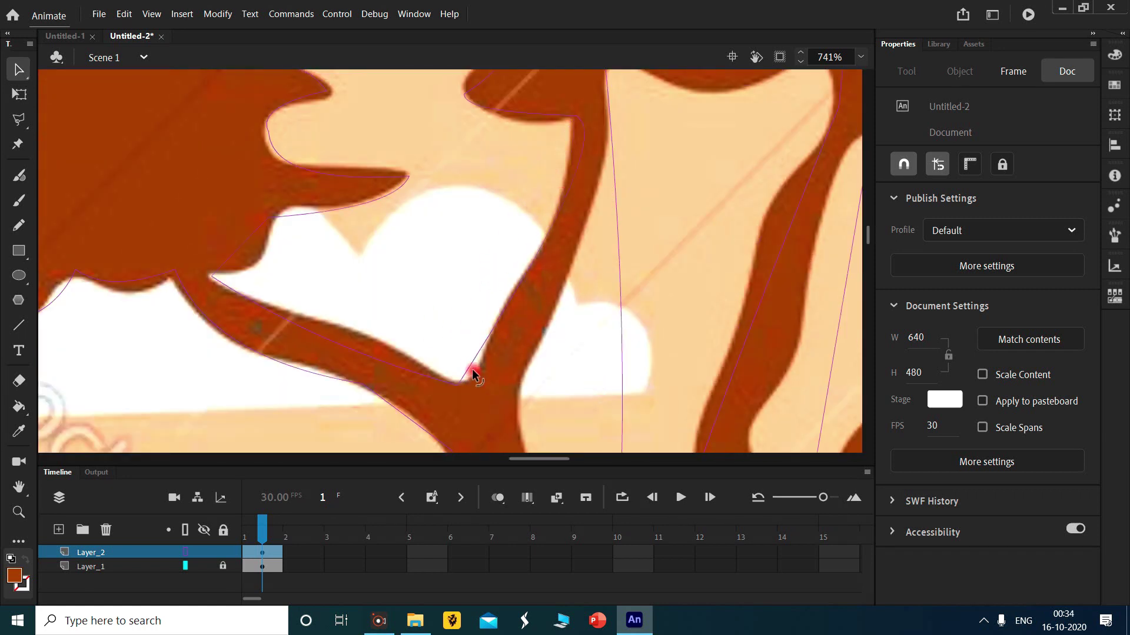
pyautogui.moveTo(587, 151); pyautogui.dragTo(560, 212)
pyautogui.moveTo(515, 306)
pyautogui.mouseDown()
pyautogui.moveTo(553, 207)
pyautogui.moveTo(583, 253)
pyautogui.moveTo(568, 250)
pyautogui.moveTo(514, 300)
pyautogui.mouseUp()
# Extend the outline down the canopy branch's right side and place corners in the lower fork's notch beside the right branch.
pyautogui.scroll(2, 633, 190)
pyautogui.scroll(-3, 634, 191)
pyautogui.scroll(-3, 581, 196)
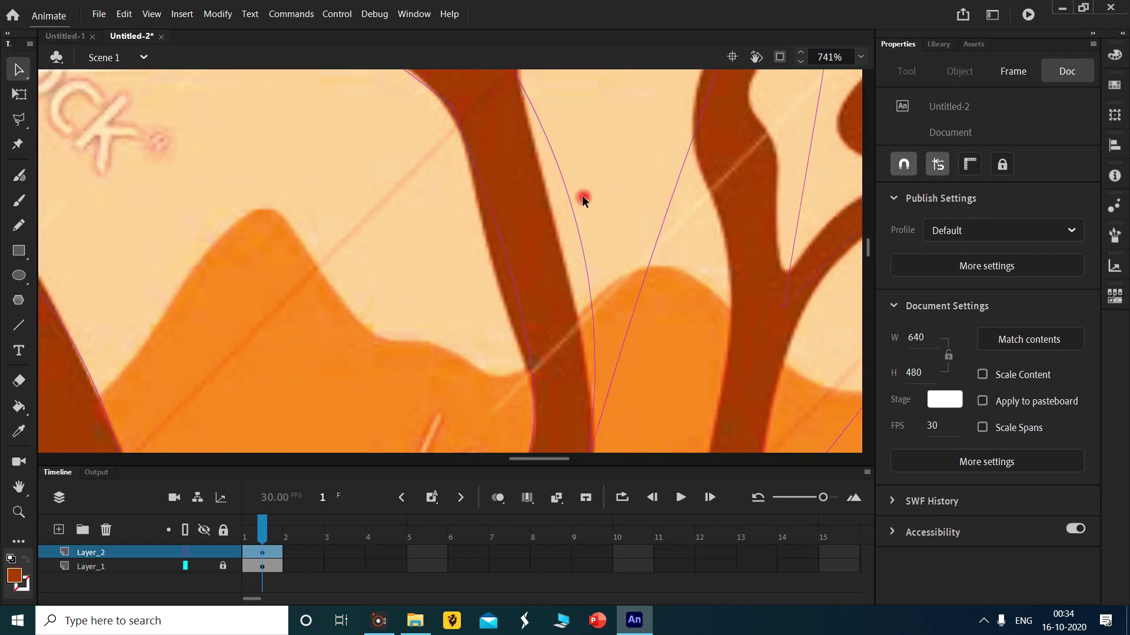
pyautogui.scroll(-3, 555, 222)
pyautogui.scroll(-3, 600, 231)
pyautogui.scroll(3, 606, 228)
pyautogui.moveTo(588, 240); pyautogui.dragTo(533, 459)
pyautogui.scroll(-3, 658, 370)
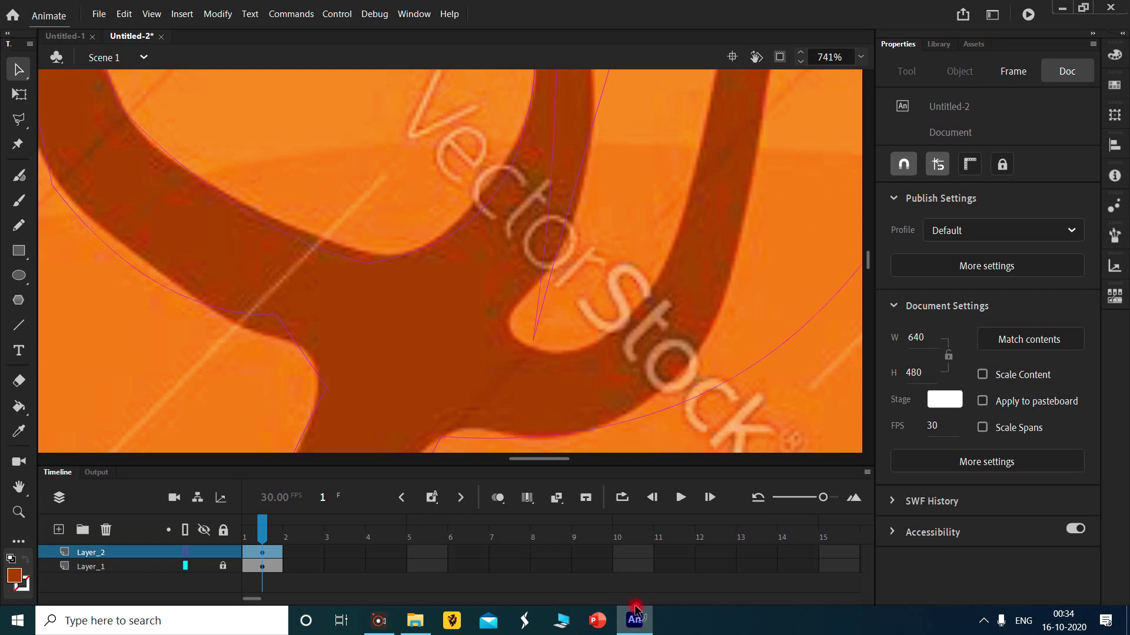
pyautogui.moveTo(532, 341); pyautogui.dragTo(567, 349)
pyautogui.moveTo(568, 275); pyautogui.dragTo(547, 288)
# Curve the outline along the canopy branch's lower right edge and round off the notch at the lower fork.
pyautogui.scroll(6, 588, 232)
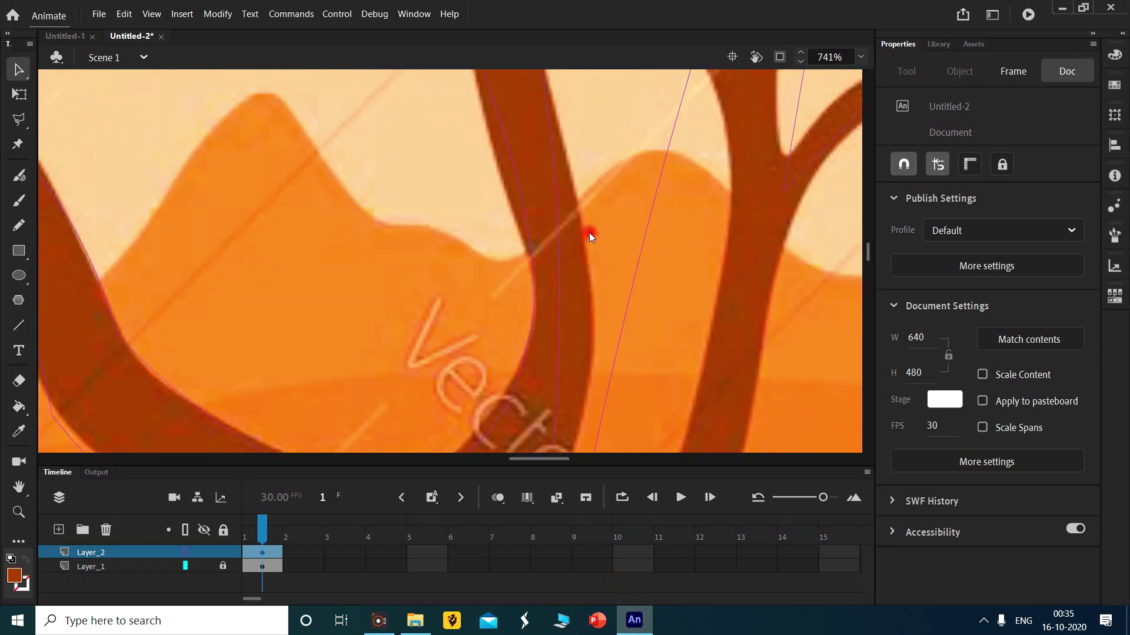
pyautogui.scroll(-3, 618, 230)
pyautogui.scroll(-3, 588, 300)
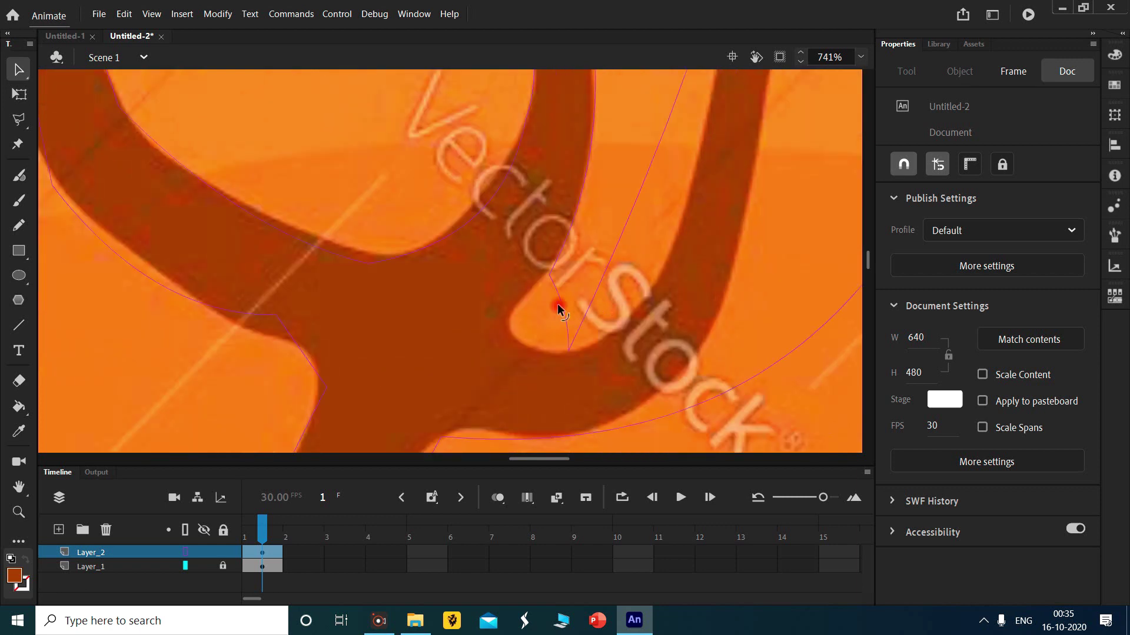
pyautogui.scroll(5, 708, 221)
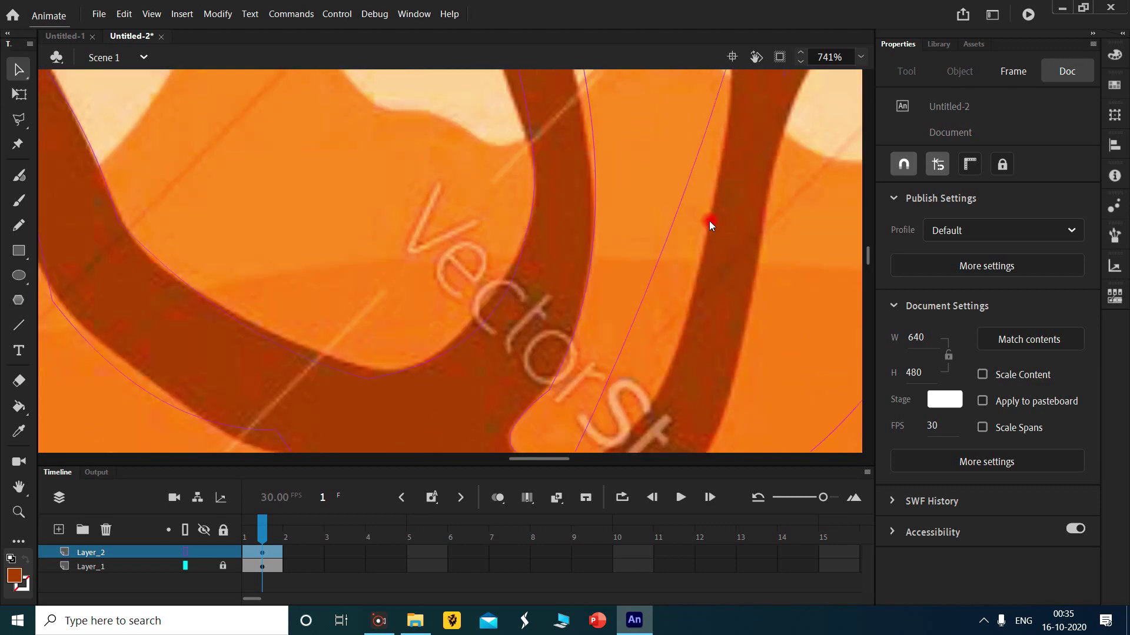
# Curve the outline toward the right branch's lower left edge and pull a corner to the bend halfway up.
pyautogui.moveTo(570, 458); pyautogui.dragTo(593, 457)
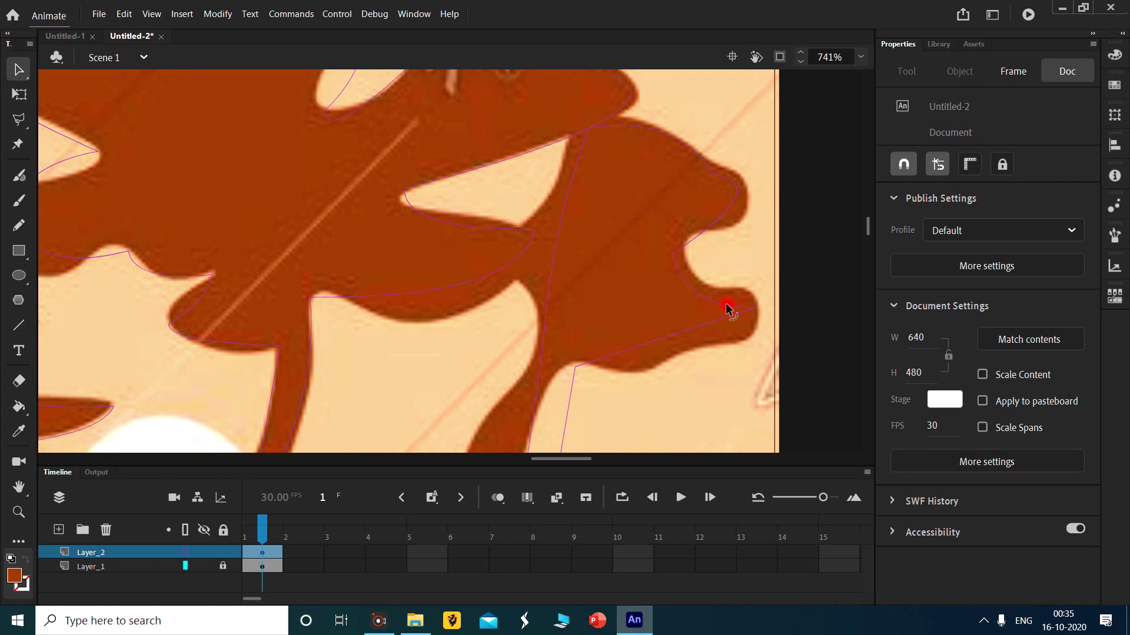
pyautogui.scroll(-5, 599, 402)
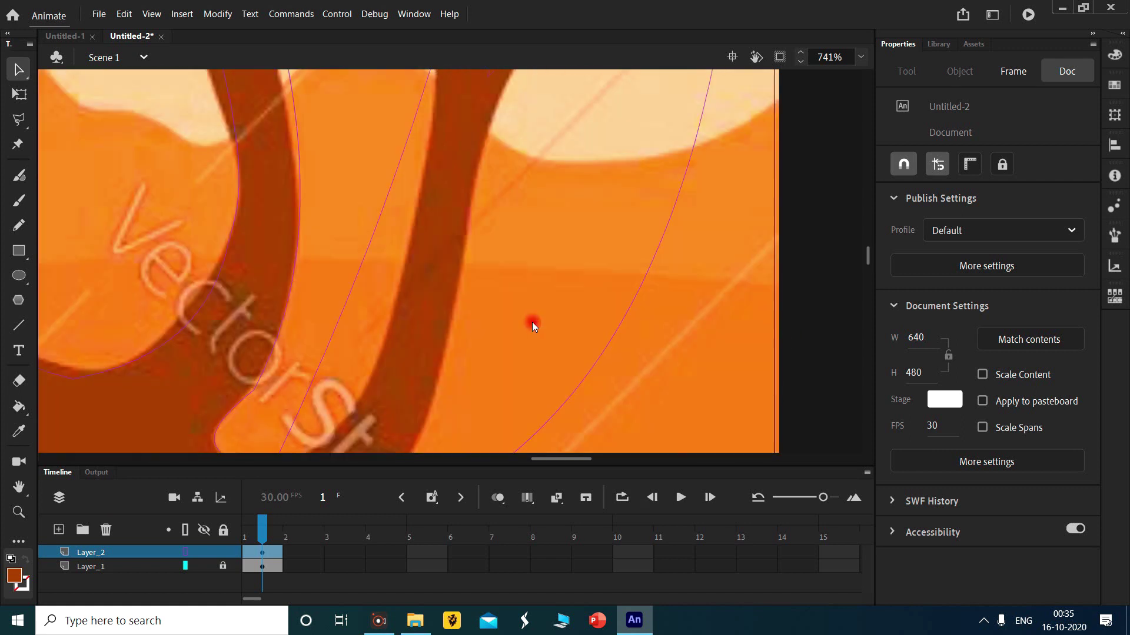
pyautogui.moveTo(383, 228); pyautogui.dragTo(361, 272)
pyautogui.scroll(4, 377, 273)
pyautogui.moveTo(488, 252); pyautogui.dragTo(390, 272)
pyautogui.scroll(-1, 479, 312)
pyautogui.scroll(-2, 485, 315)
# Fit the right branch's left edge below the bend with a corner near the hill crest and curves on both sides of it.
pyautogui.moveTo(395, 195); pyautogui.dragTo(434, 191)
pyautogui.scroll(2, 433, 192)
pyautogui.moveTo(413, 233); pyautogui.dragTo(422, 210)
pyautogui.moveTo(386, 134); pyautogui.dragTo(386, 136)
pyautogui.click(415, 216)
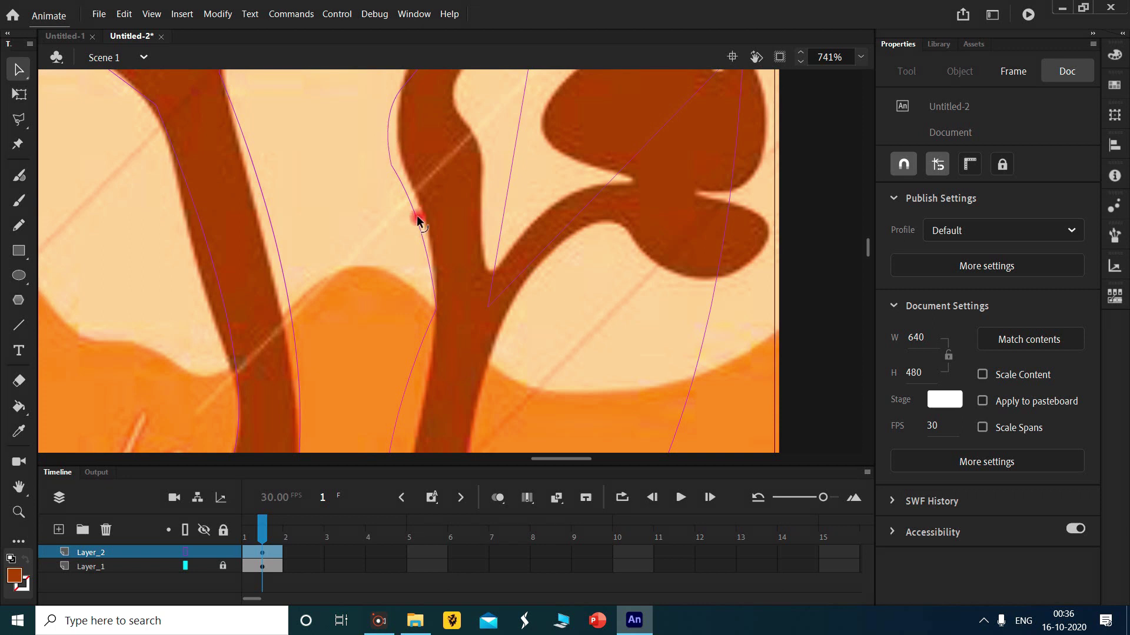
pyautogui.click(405, 277)
pyautogui.scroll(-2, 412, 288)
pyautogui.click(416, 293)
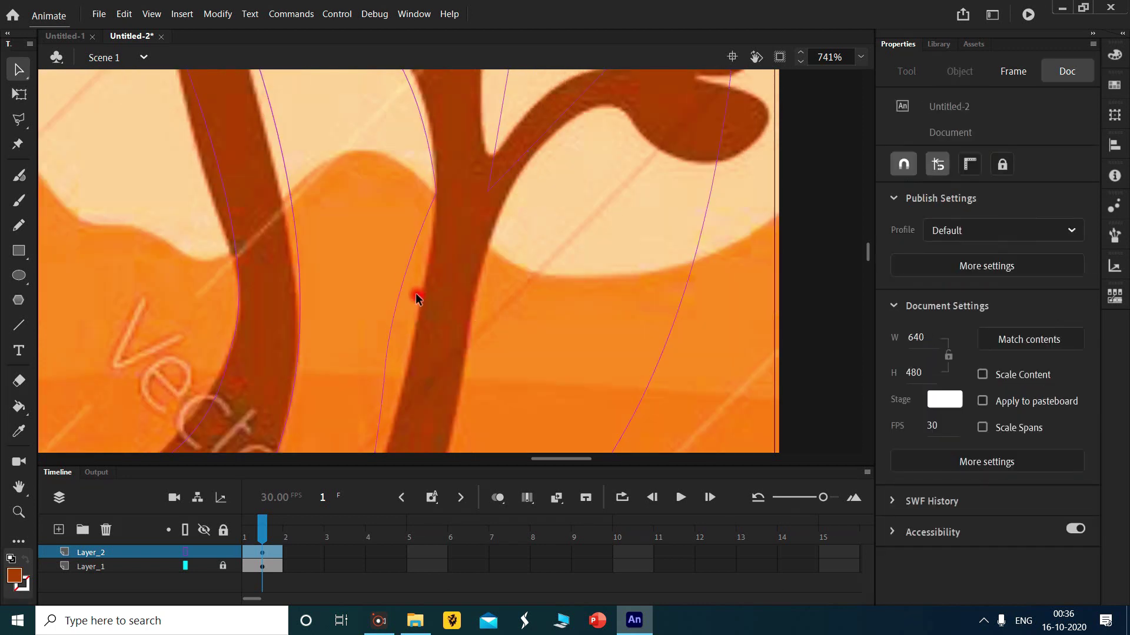
pyautogui.moveTo(395, 307); pyautogui.dragTo(414, 325)
# Trace the upper left edge of the right branch from its bend up to where it meets the canopy.
pyautogui.scroll(5, 400, 315)
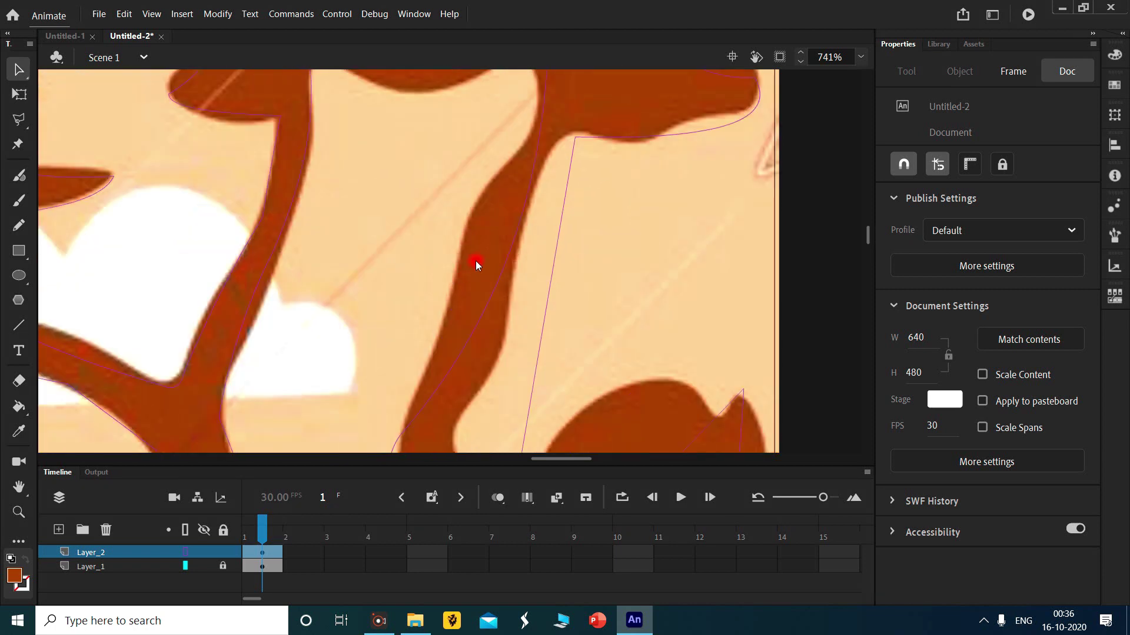
pyautogui.moveTo(507, 255)
pyautogui.mouseDown()
pyautogui.moveTo(467, 238)
pyautogui.moveTo(456, 219)
pyautogui.mouseUp()
pyautogui.moveTo(445, 264)
pyautogui.mouseDown()
pyautogui.moveTo(434, 275)
pyautogui.moveTo(450, 298)
pyautogui.mouseUp()
pyautogui.moveTo(423, 347); pyautogui.dragTo(427, 359)
pyautogui.scroll(3, 555, 196)
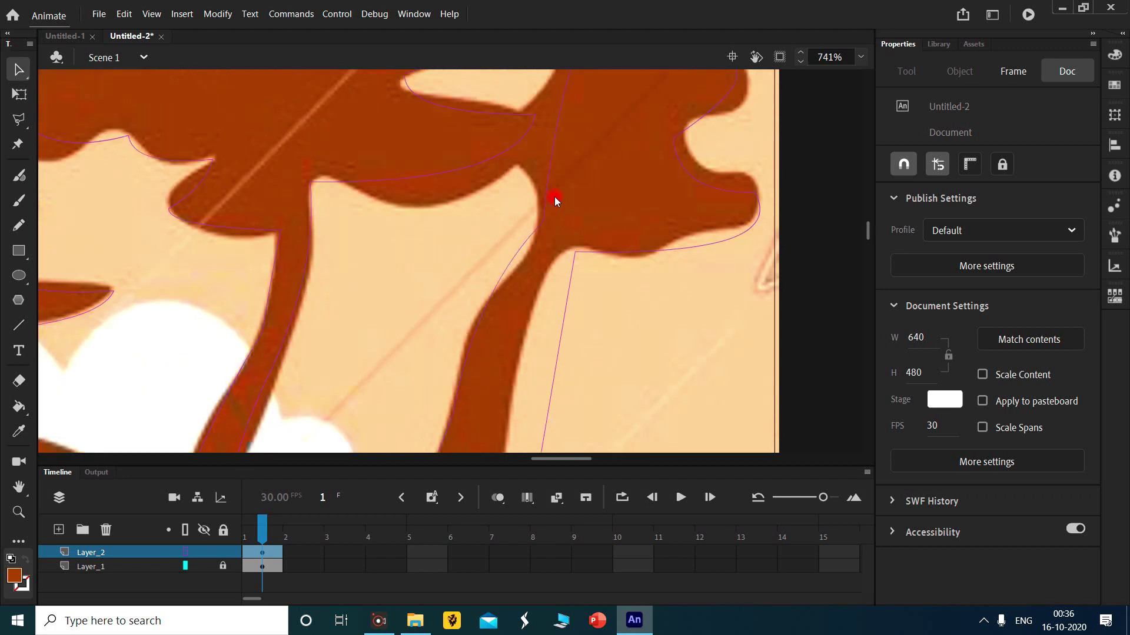
pyautogui.scroll(3, 562, 194)
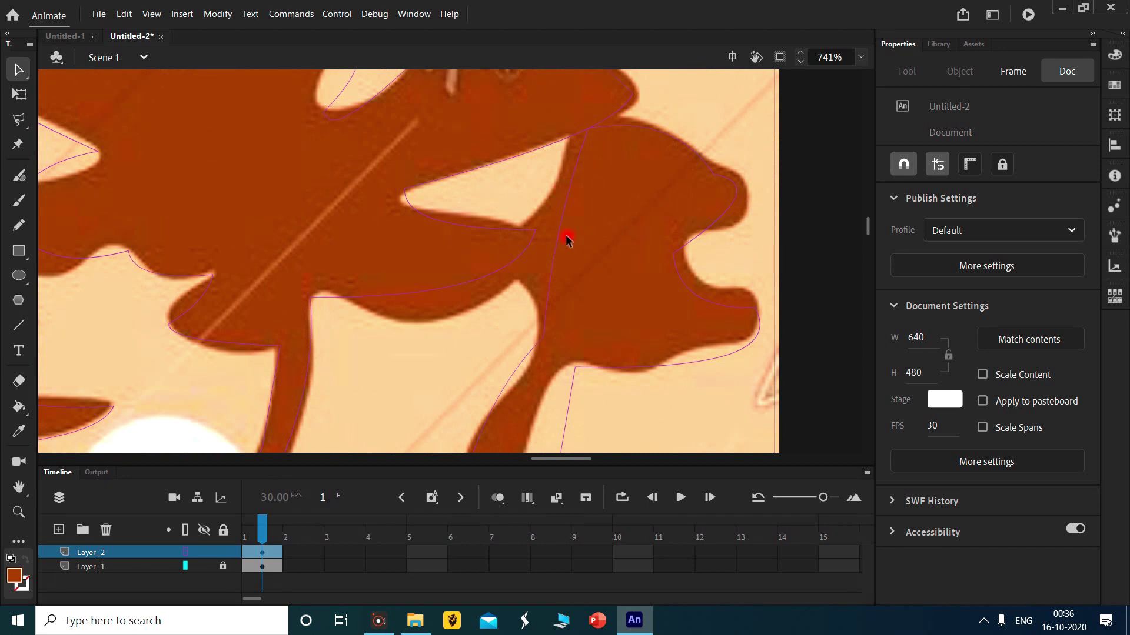
pyautogui.moveTo(560, 238); pyautogui.dragTo(535, 251)
# Pull a corner to the inner bend on the right branch's right edge and curve the stretch up to the foliage.
pyautogui.scroll(-2, 723, 276)
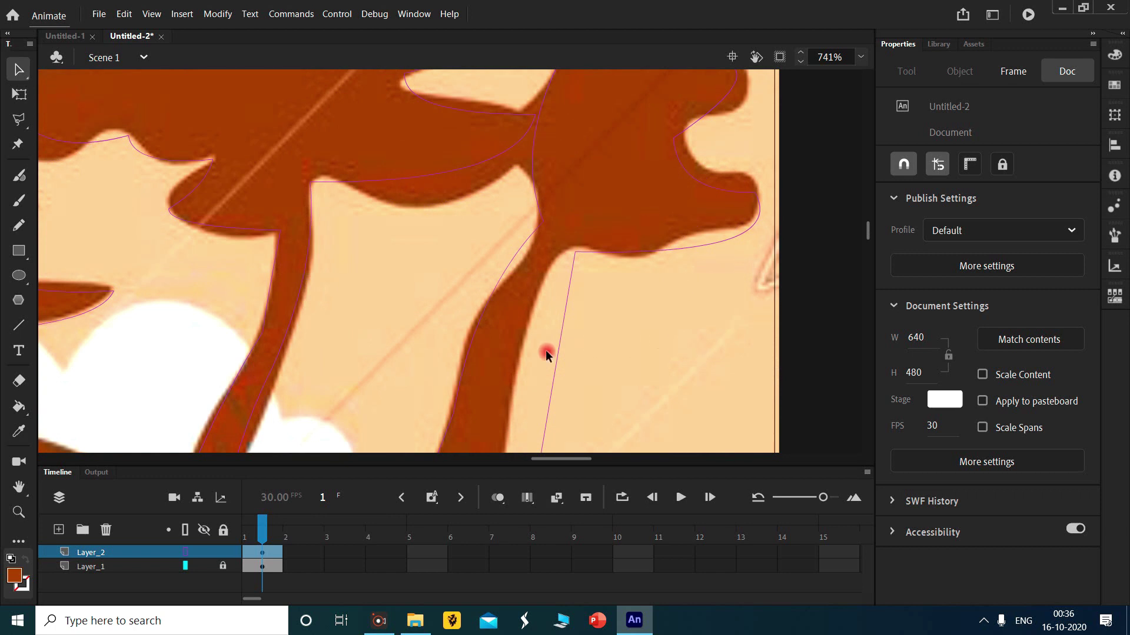
pyautogui.scroll(-2, 553, 351)
pyautogui.scroll(2, 553, 305)
pyautogui.scroll(-5, 569, 303)
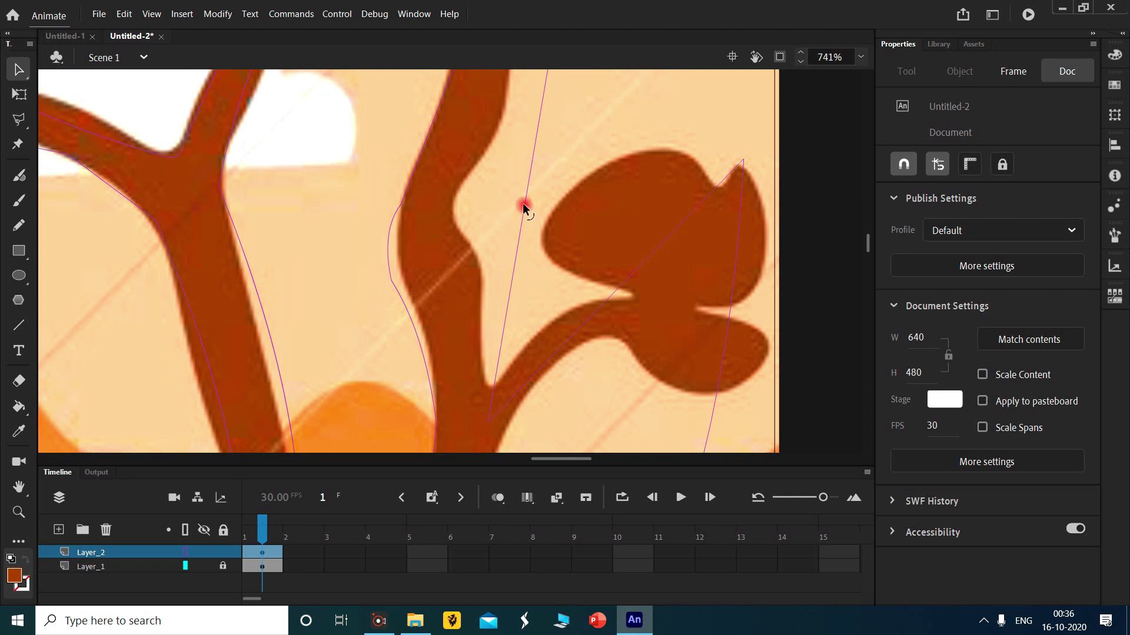
pyautogui.moveTo(523, 203); pyautogui.dragTo(452, 206)
pyautogui.scroll(5, 531, 181)
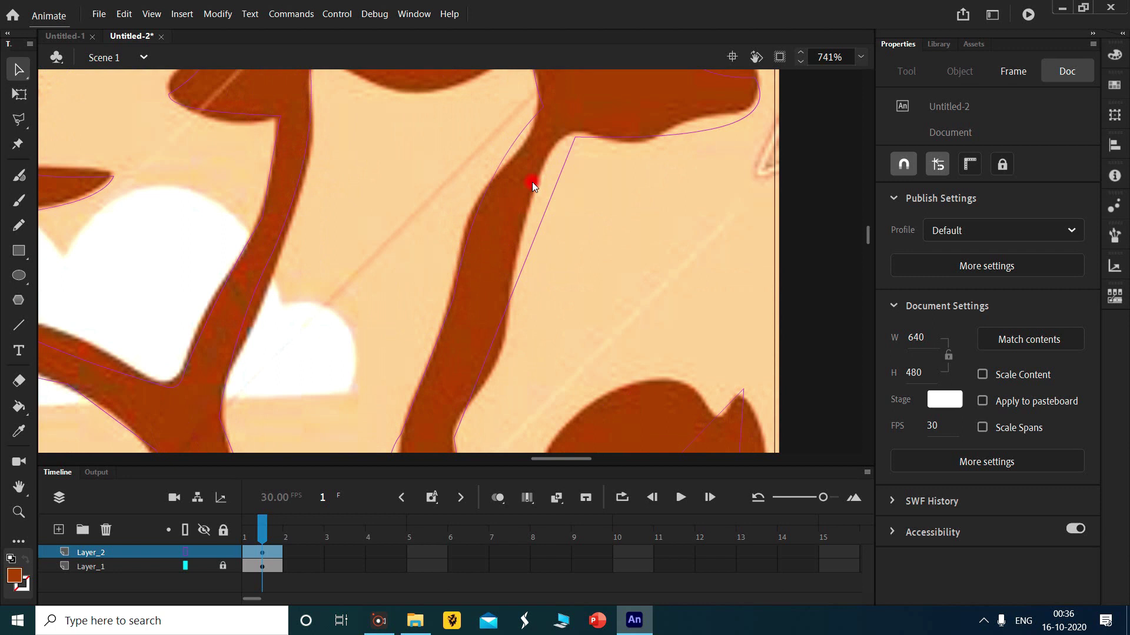
pyautogui.moveTo(545, 219); pyautogui.dragTo(549, 112)
# Shape the bulge on the right branch's right edge and move the corner into the fork with the small side branch.
pyautogui.scroll(-3, 484, 265)
pyautogui.moveTo(484, 269)
pyautogui.mouseDown()
pyautogui.moveTo(466, 242)
pyautogui.moveTo(476, 245)
pyautogui.mouseUp()
pyautogui.moveTo(488, 330); pyautogui.dragTo(481, 331)
pyautogui.moveTo(488, 420); pyautogui.dragTo(489, 389)
# Trace the side branch's upper edge and the left and upper edges of the small foliage cluster.
pyautogui.moveTo(593, 292); pyautogui.dragTo(633, 297)
pyautogui.moveTo(574, 336); pyautogui.dragTo(578, 309)
pyautogui.moveTo(678, 240); pyautogui.dragTo(548, 233)
pyautogui.moveTo(624, 201); pyautogui.dragTo(671, 158)
pyautogui.moveTo(605, 197); pyautogui.dragTo(585, 196)
pyautogui.moveTo(586, 260); pyautogui.dragTo(565, 262)
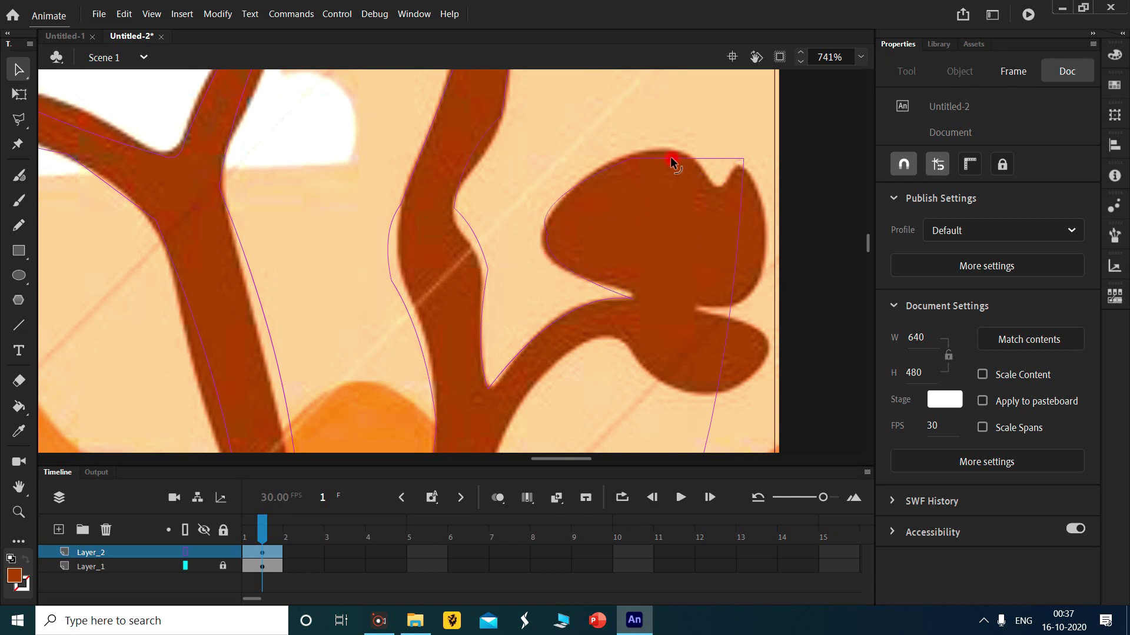
# Align the small foliage cluster's pointed tip, curve its right side into the notch, and extend the outline around the lower lobe.
pyautogui.moveTo(743, 160)
pyautogui.mouseDown()
pyautogui.moveTo(721, 189)
pyautogui.moveTo(740, 164)
pyautogui.mouseUp()
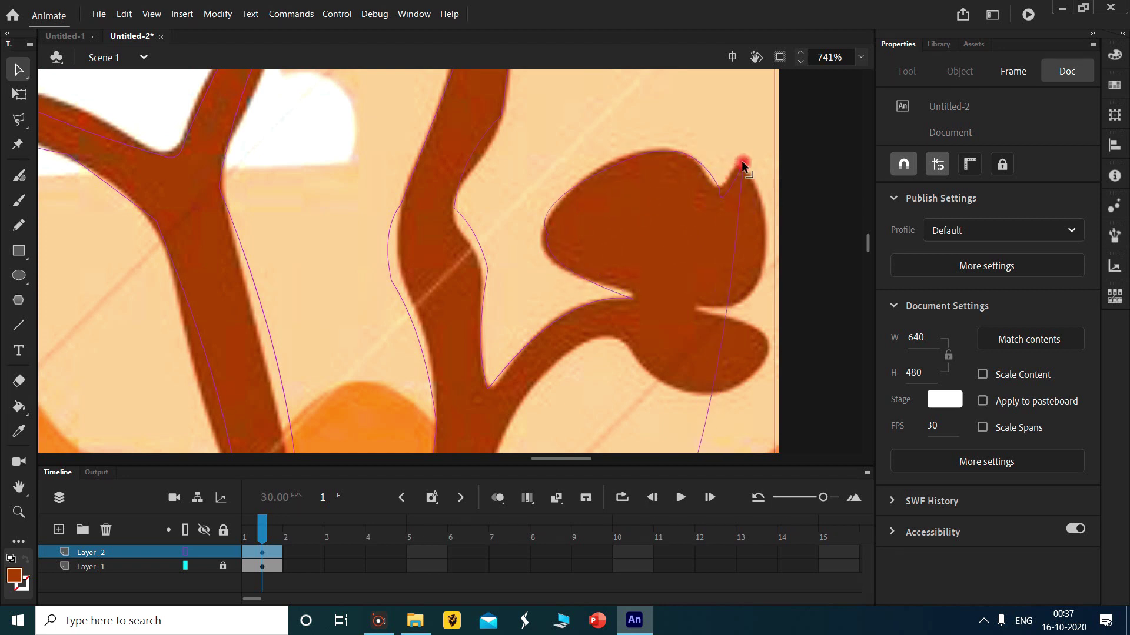
pyautogui.moveTo(737, 211); pyautogui.dragTo(695, 304)
pyautogui.moveTo(726, 252); pyautogui.dragTo(757, 279)
pyautogui.moveTo(690, 374); pyautogui.dragTo(776, 325)
# Pull a corner to the side branch's underside and curve the outline beneath the small cluster's lower lobe.
pyautogui.scroll(-3, 765, 336)
pyautogui.moveTo(727, 368); pyautogui.dragTo(619, 223)
pyautogui.moveTo(682, 231); pyautogui.dragTo(677, 276)
# Bend the outline along the right branch's right edge from the side branch down toward the trunk.
pyautogui.scroll(-5, 647, 282)
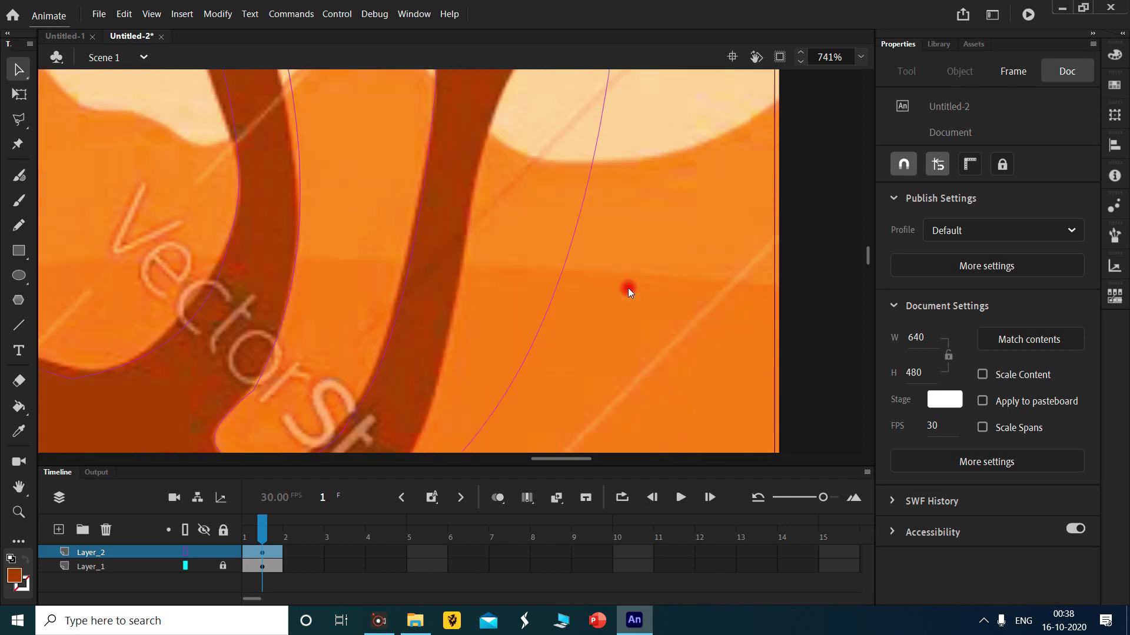
pyautogui.scroll(3, 611, 270)
pyautogui.moveTo(593, 249); pyautogui.dragTo(528, 136)
pyautogui.scroll(-5, 528, 136)
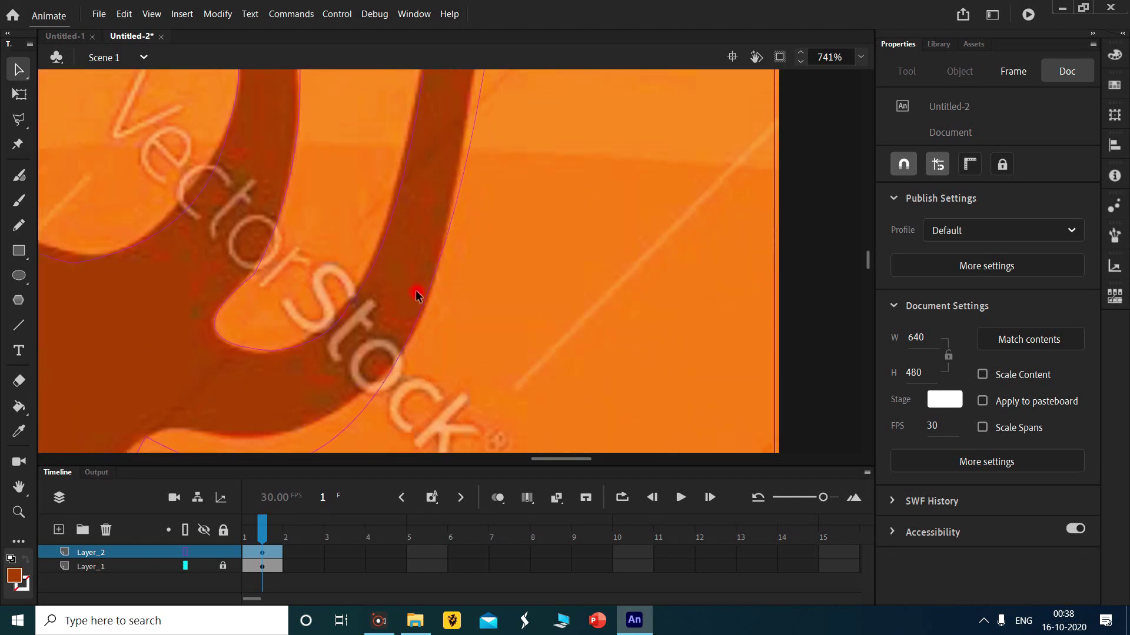
pyautogui.scroll(-2, 419, 289)
# Turn off the outline display of Layer_2 so its shapes show with their fills.
pyautogui.scroll(7, 424, 288)
pyautogui.scroll(5, 419, 291)
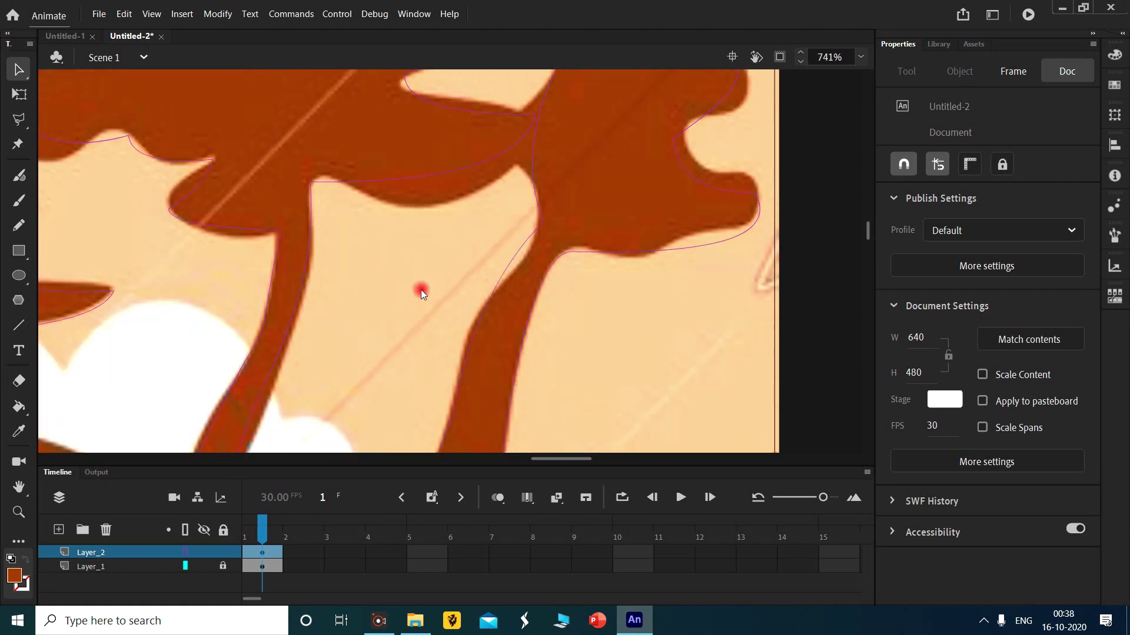
pyautogui.scroll(-6, 416, 291)
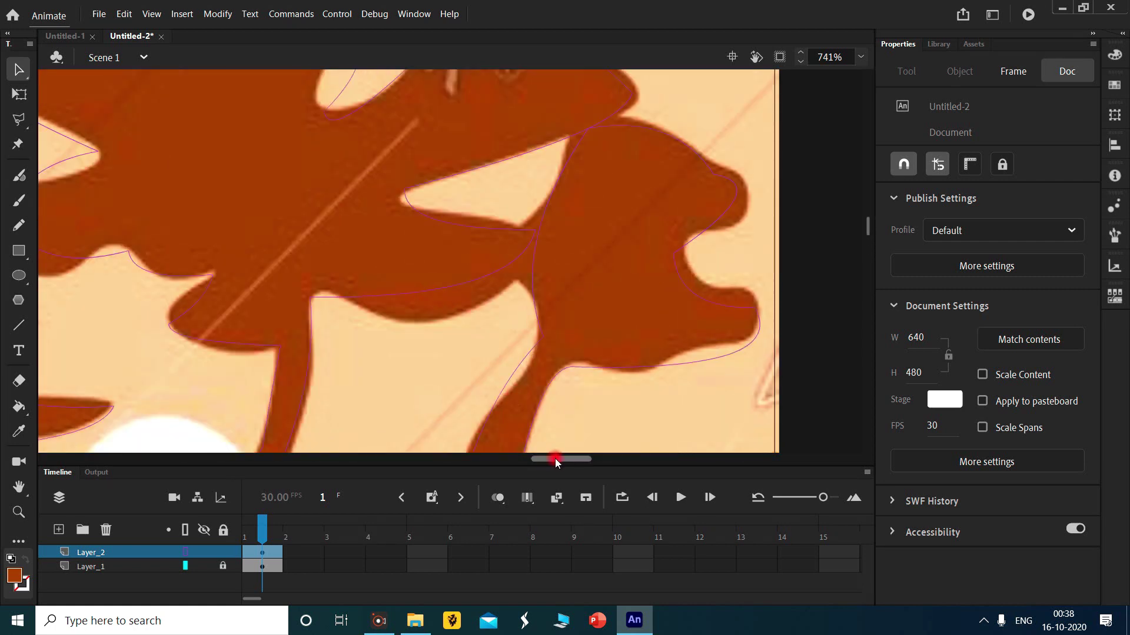
pyautogui.scroll(-5, 628, 384)
pyautogui.scroll(-3, 629, 385)
pyautogui.scroll(-3, 629, 387)
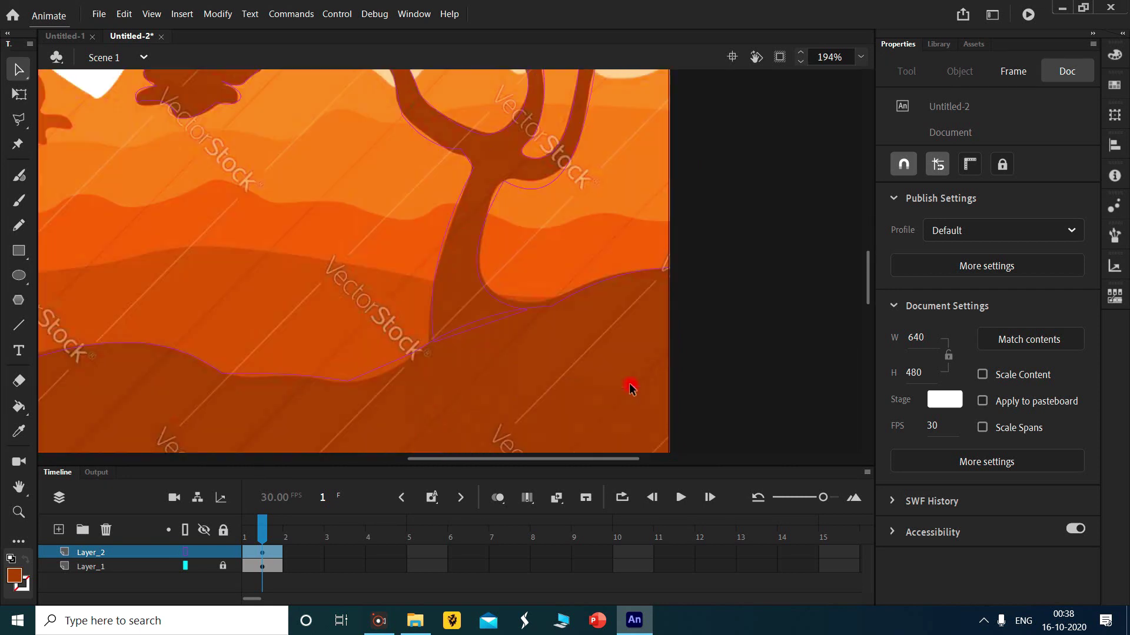
pyautogui.click(184, 553)
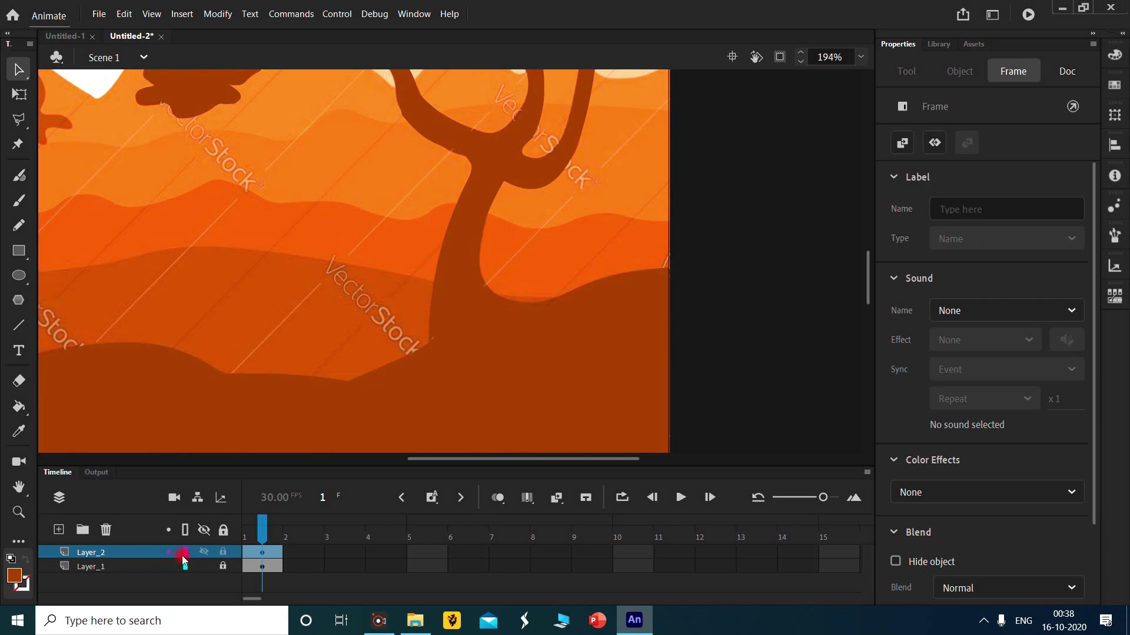
# Convert the tree shape to a Graphic symbol named 2 and deselect it.
pyautogui.click(453, 269)
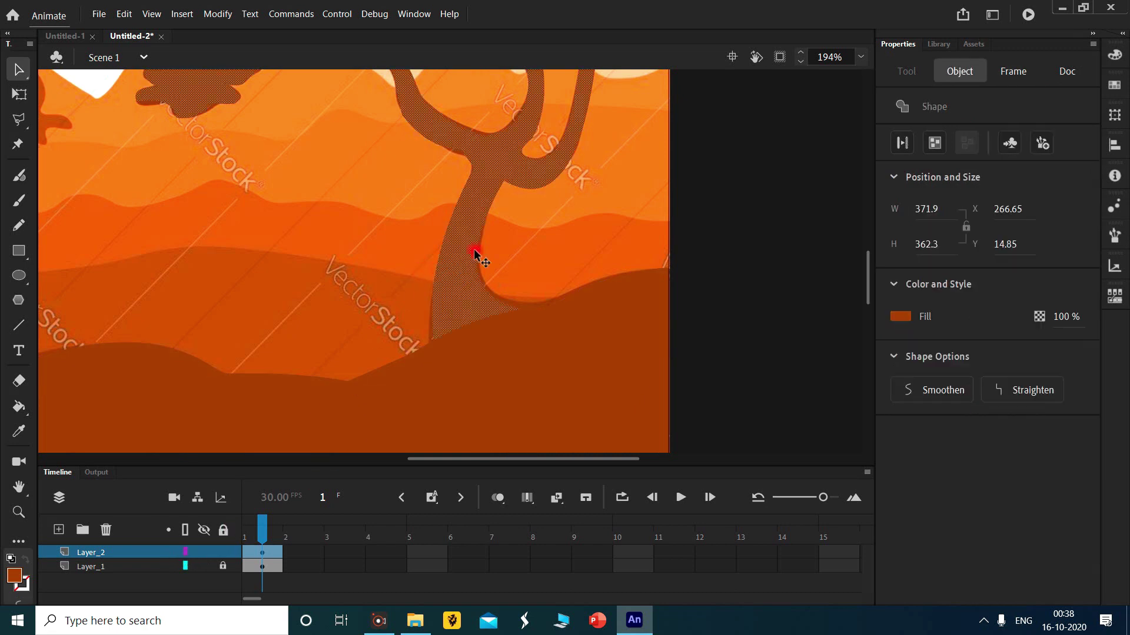
pyautogui.press('F8')
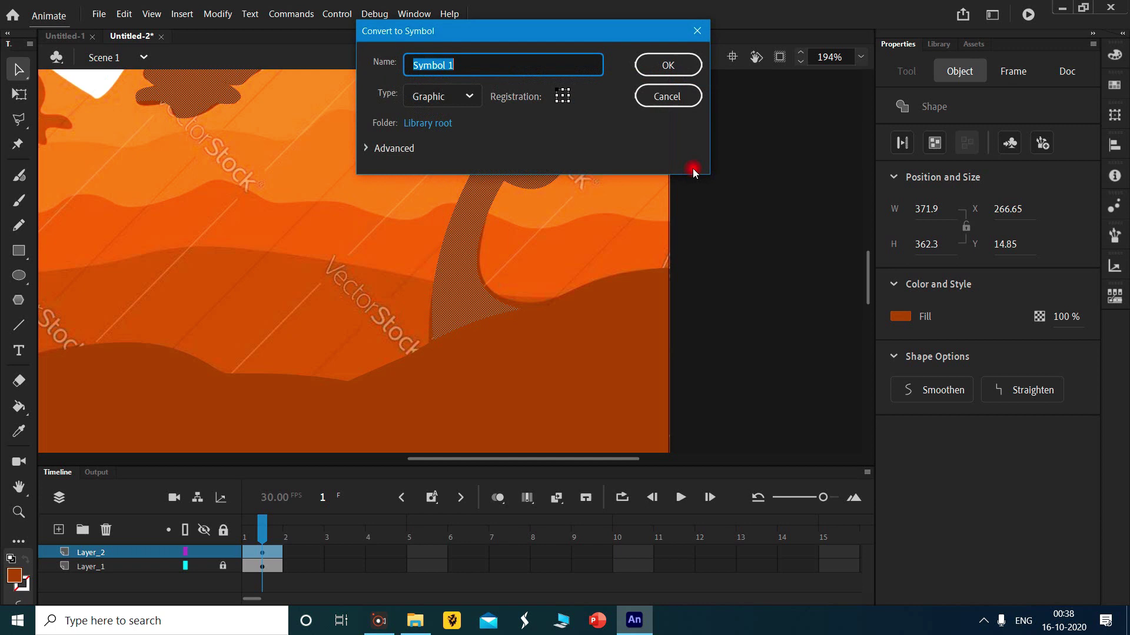
pyautogui.write('2')
pyautogui.click(684, 62)
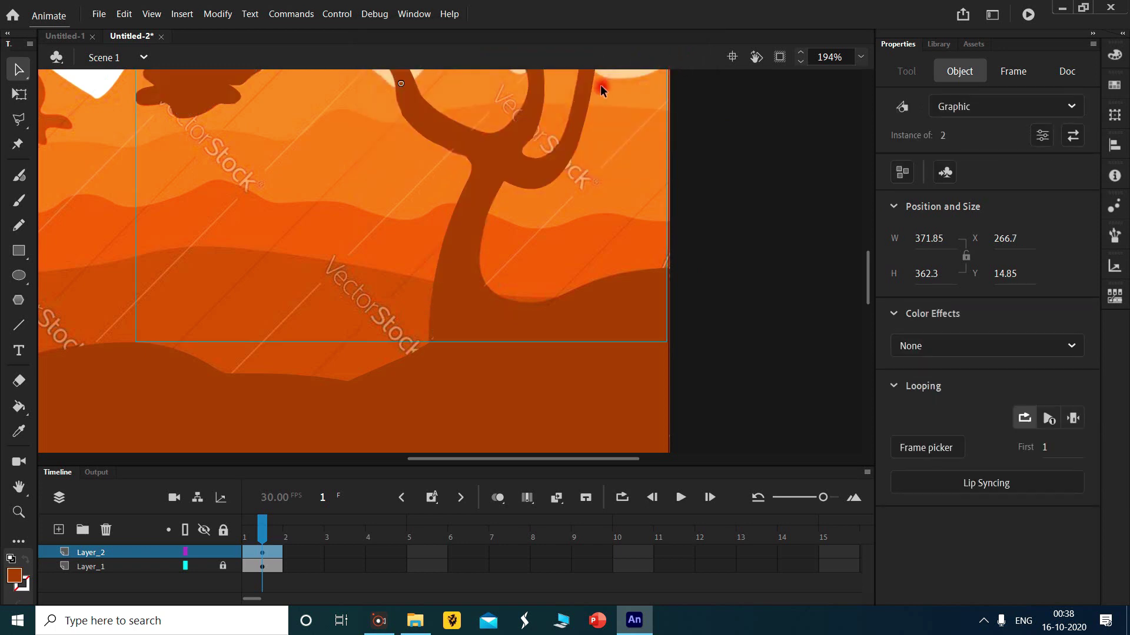
pyautogui.click(804, 180)
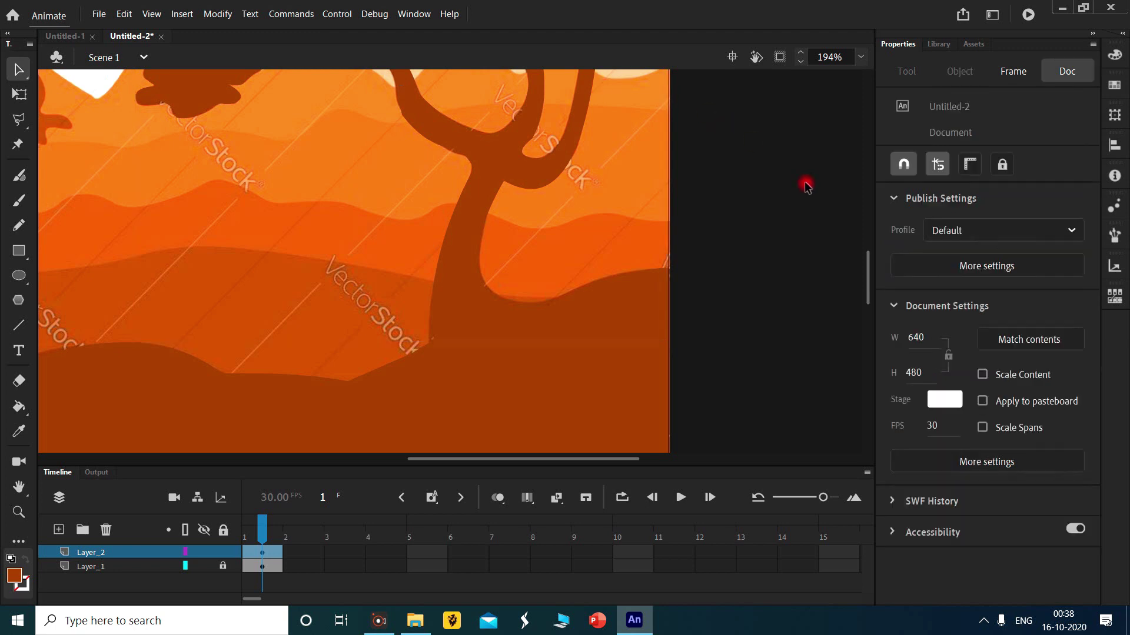
# Preview symbol 1 in the document's library.
pyautogui.click(1008, 71)
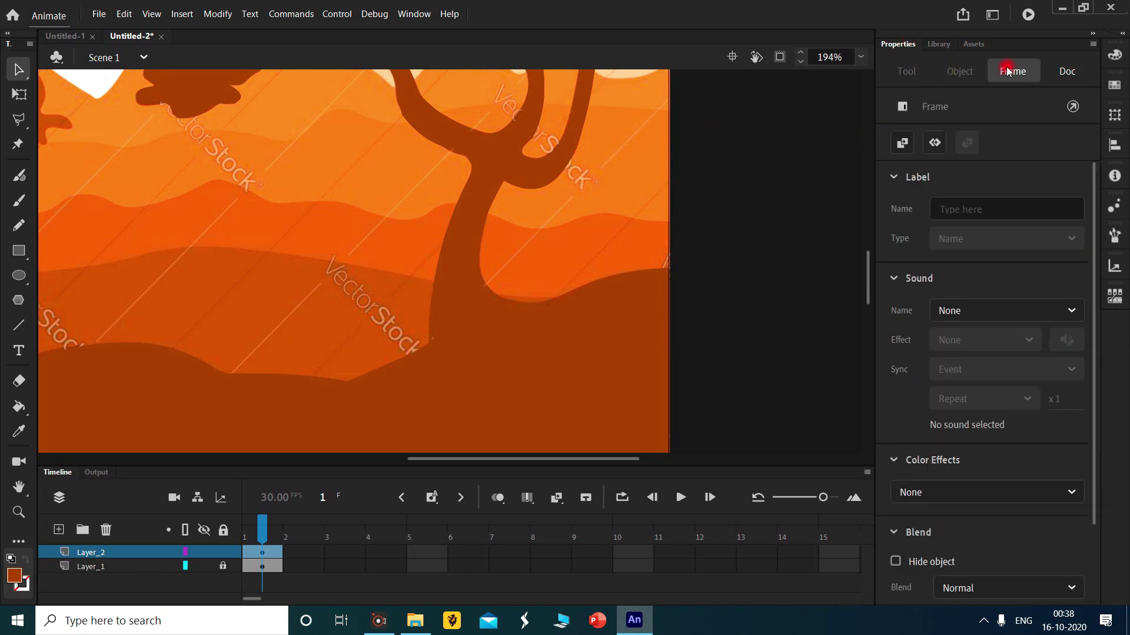
pyautogui.click(941, 43)
pyautogui.click(925, 228)
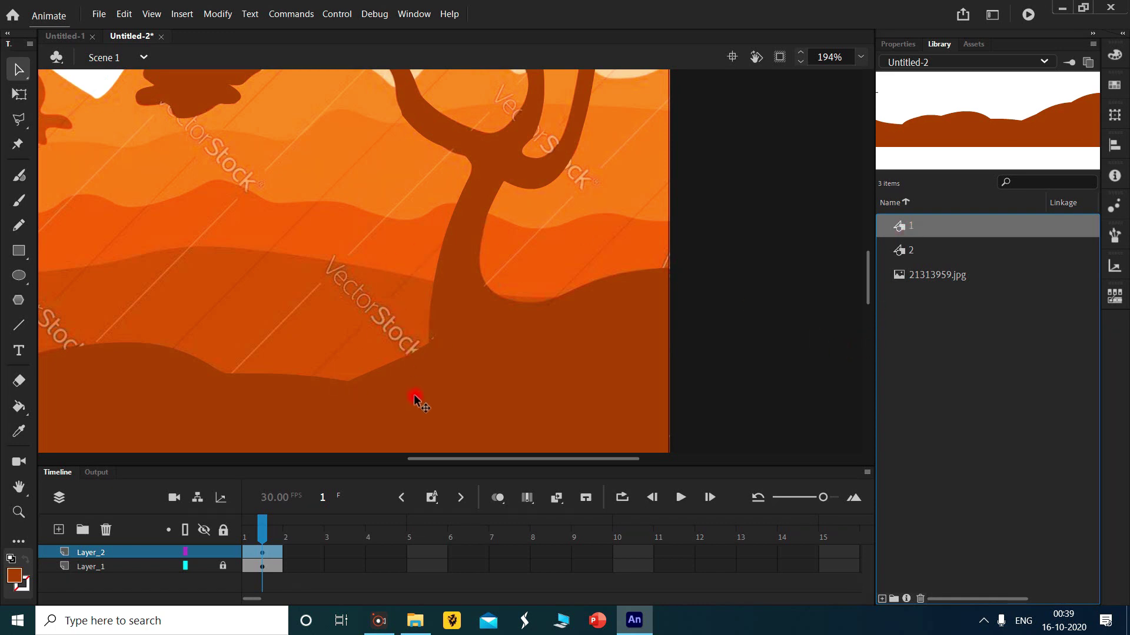
# Paste a copy of the tree symbol and move it over the small tree on the image's left side.
pyautogui.moveTo(450, 458); pyautogui.dragTo(412, 473)
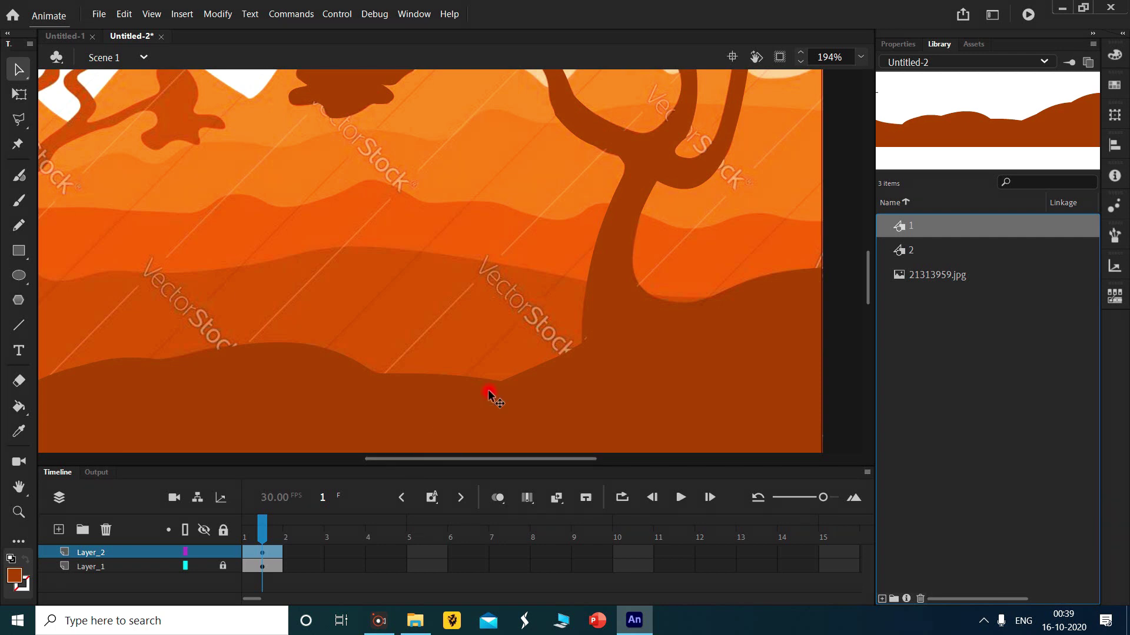
pyautogui.click(658, 154)
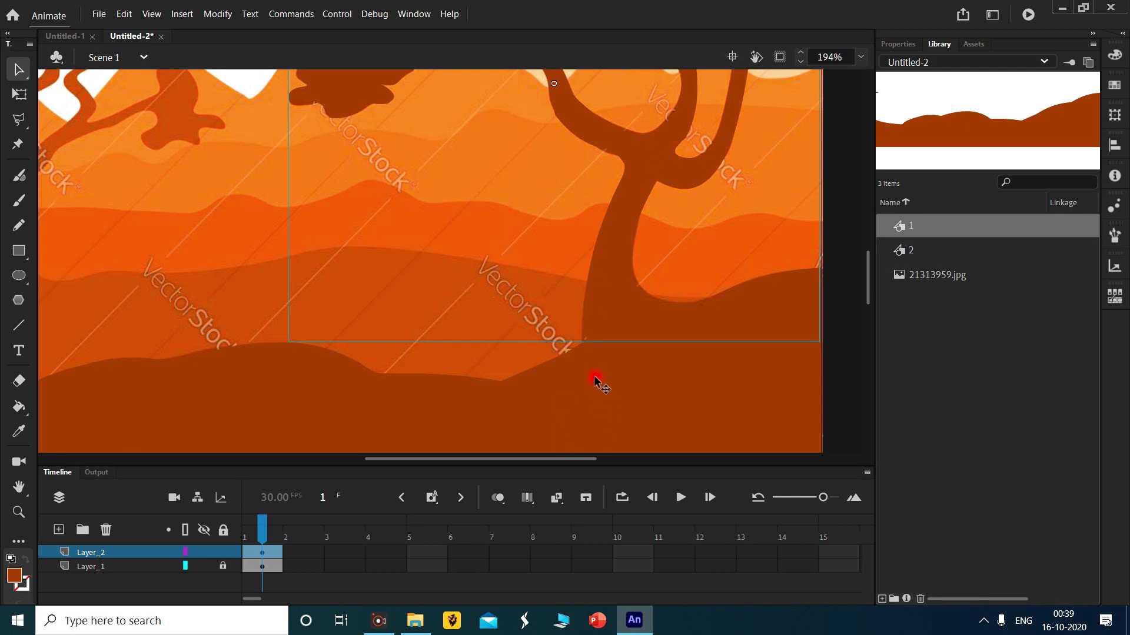
pyautogui.scroll(-5, 595, 376)
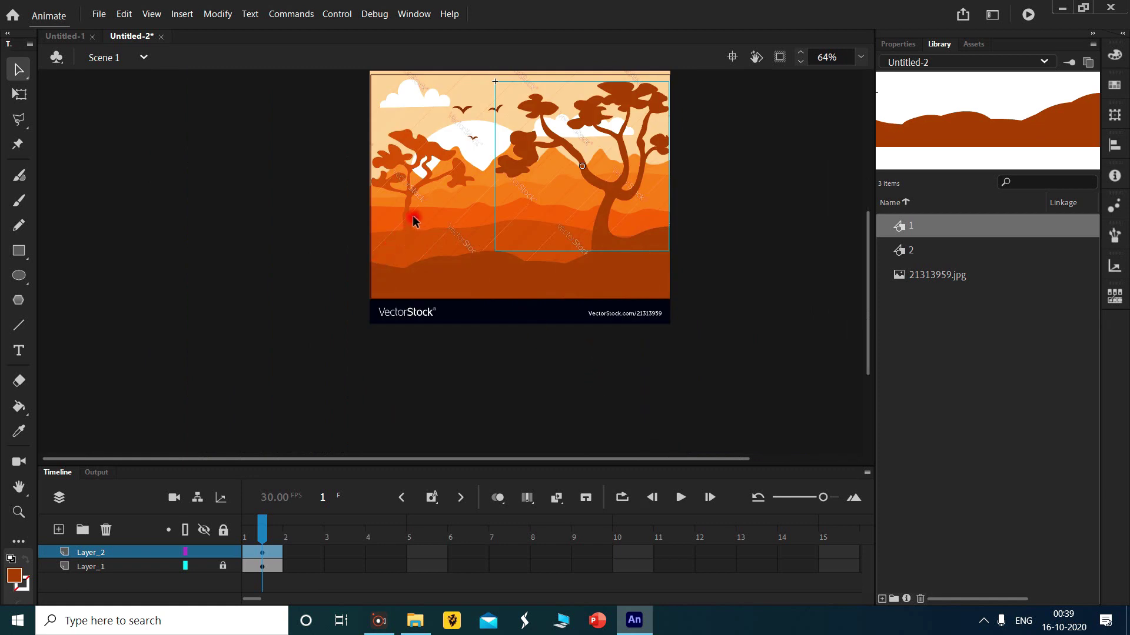
pyautogui.scroll(3, 414, 220)
pyautogui.scroll(-3, 414, 221)
pyautogui.scroll(1, 416, 228)
pyautogui.scroll(2, 414, 230)
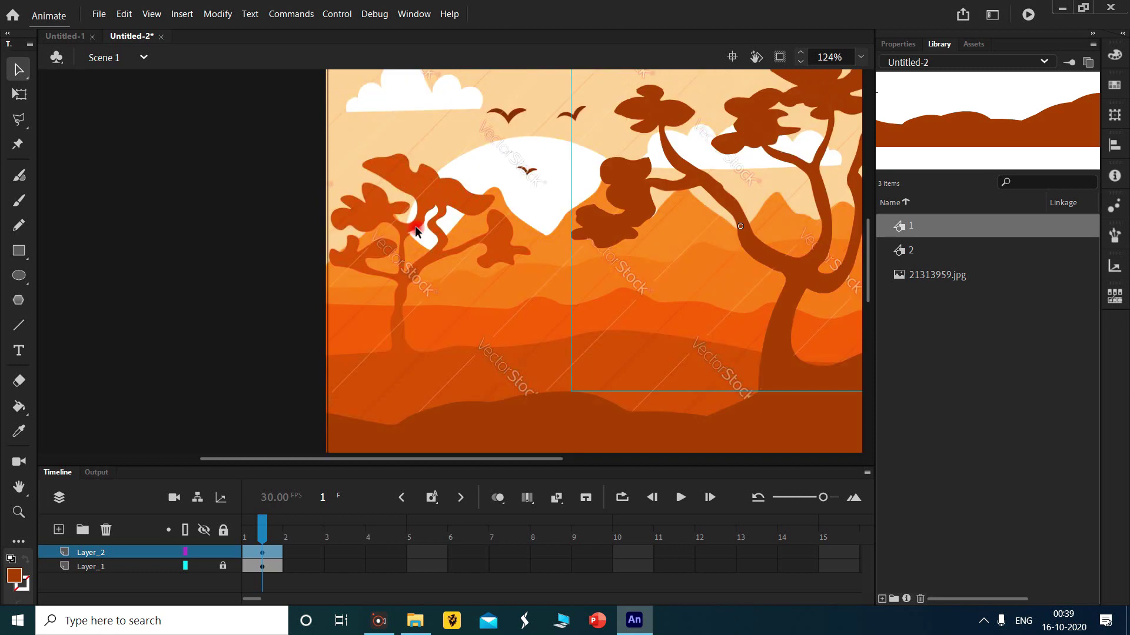
pyautogui.hotkey('ctrl', 'v')
pyautogui.moveTo(547, 311); pyautogui.dragTo(443, 259)
pyautogui.doubleClick(493, 268)
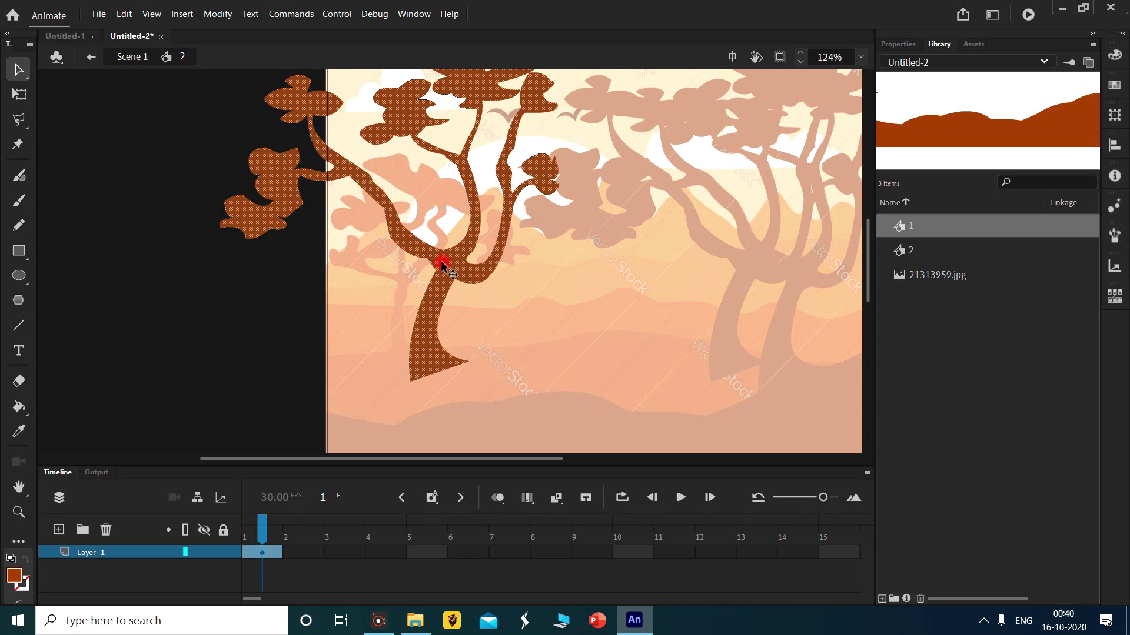
pyautogui.doubleClick(460, 381)
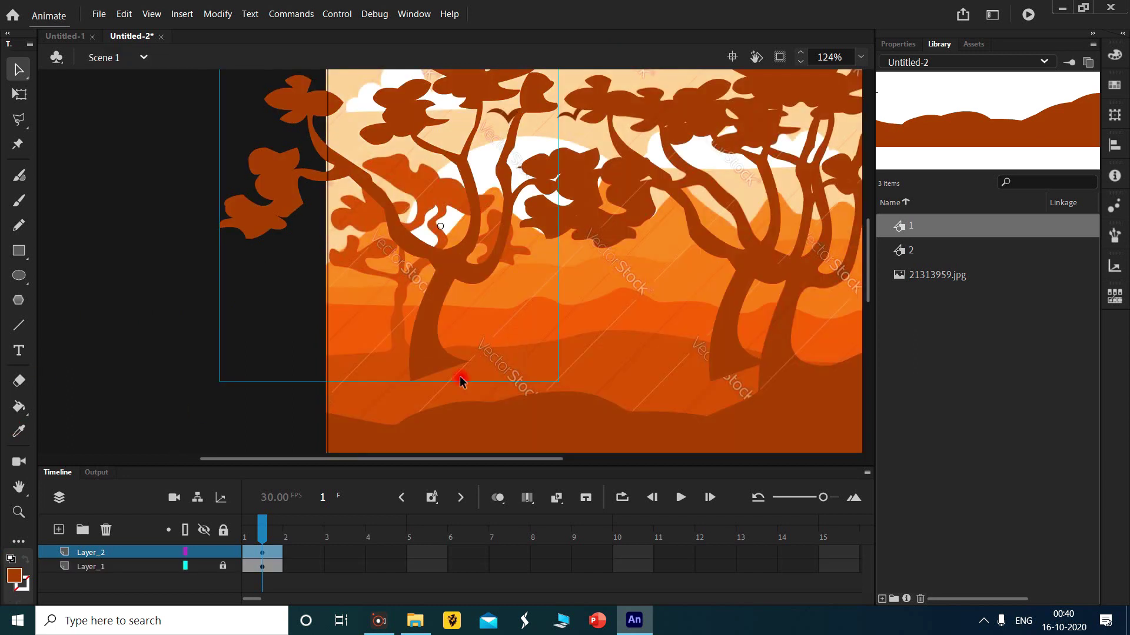
# Move the original tree onto the image's large right tree with Layer_2 shown as outlines, and restore the layer's fills.
pyautogui.click(185, 553)
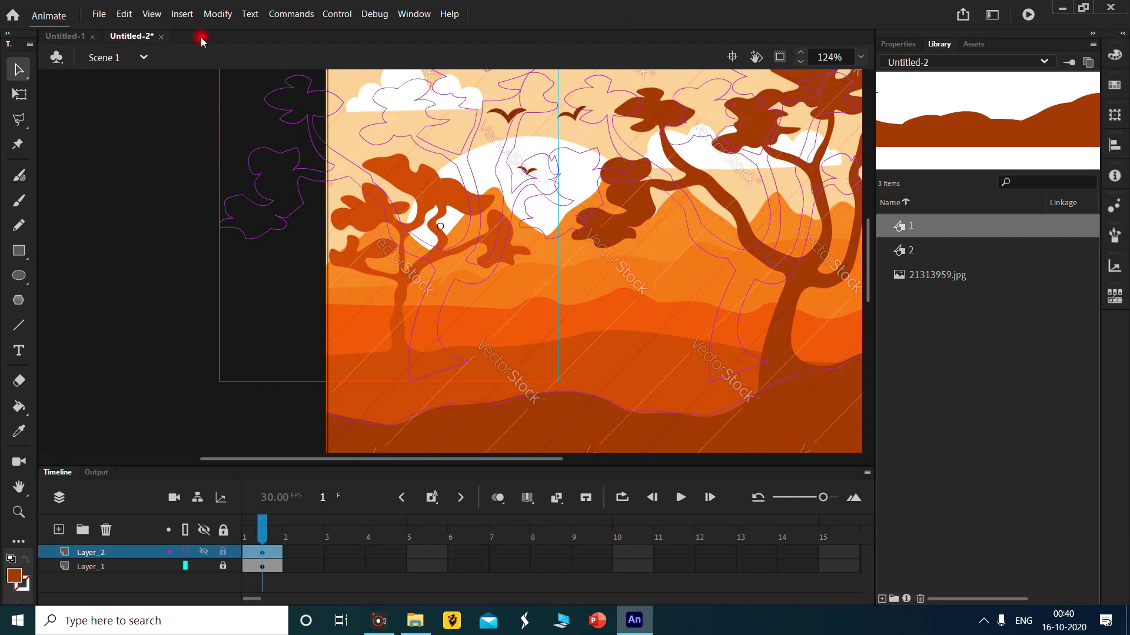
pyautogui.click(745, 240)
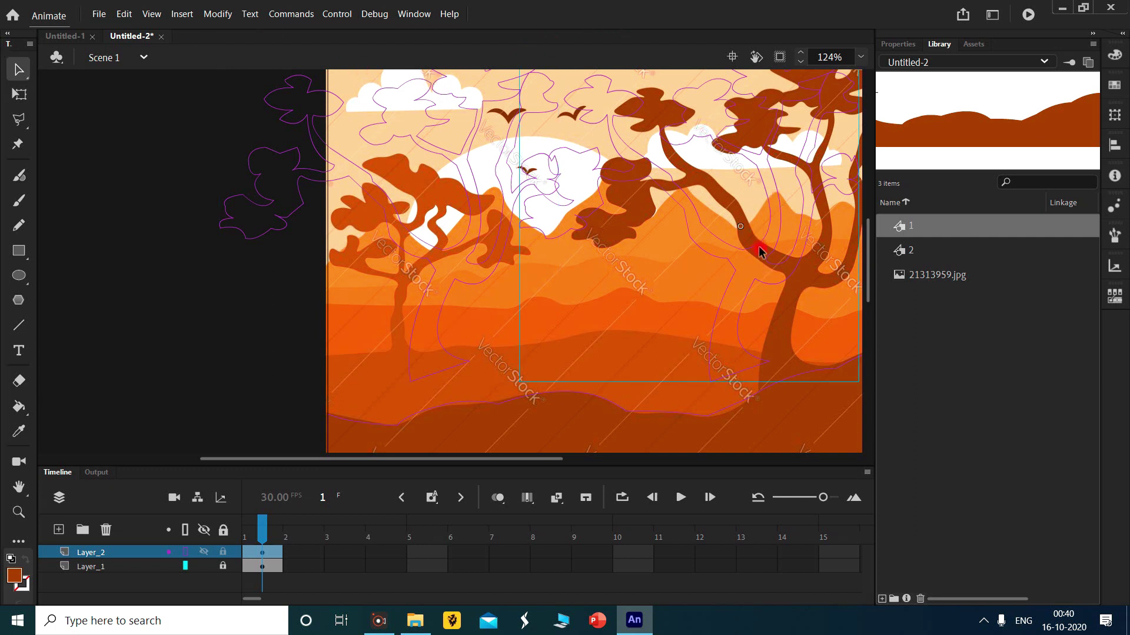
pyautogui.moveTo(741, 250); pyautogui.dragTo(797, 256)
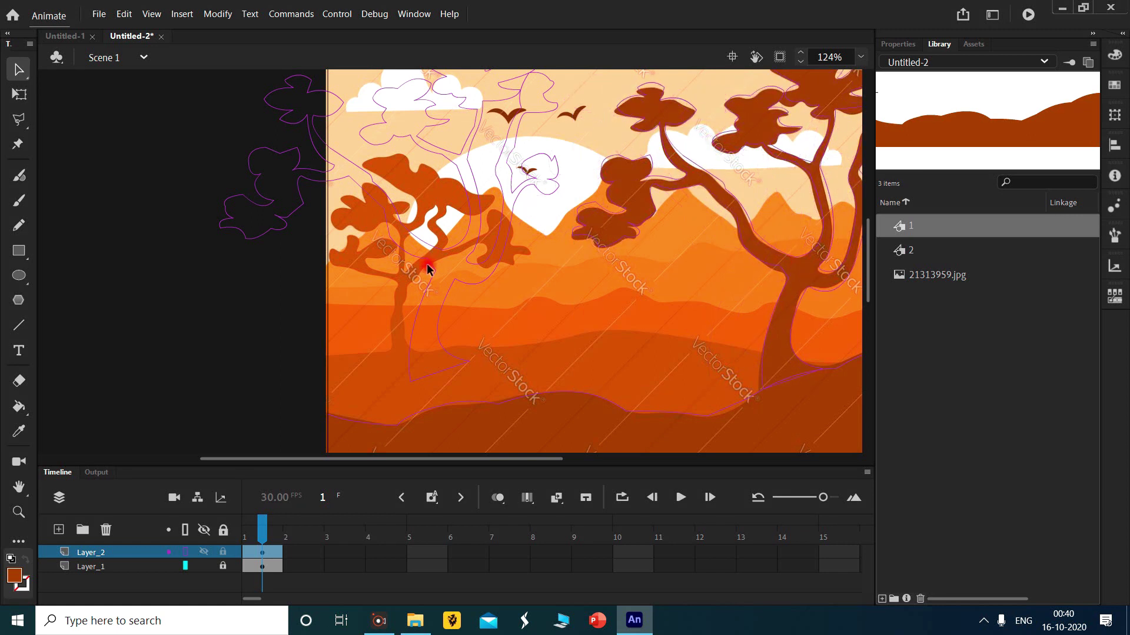
pyautogui.click(397, 215)
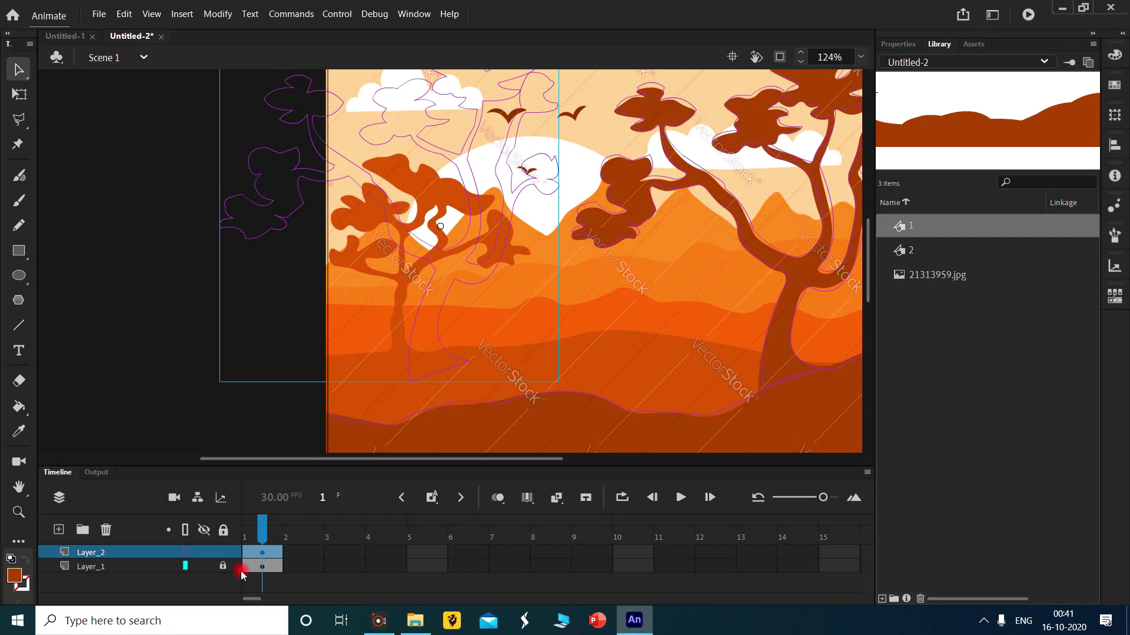
pyautogui.click(187, 552)
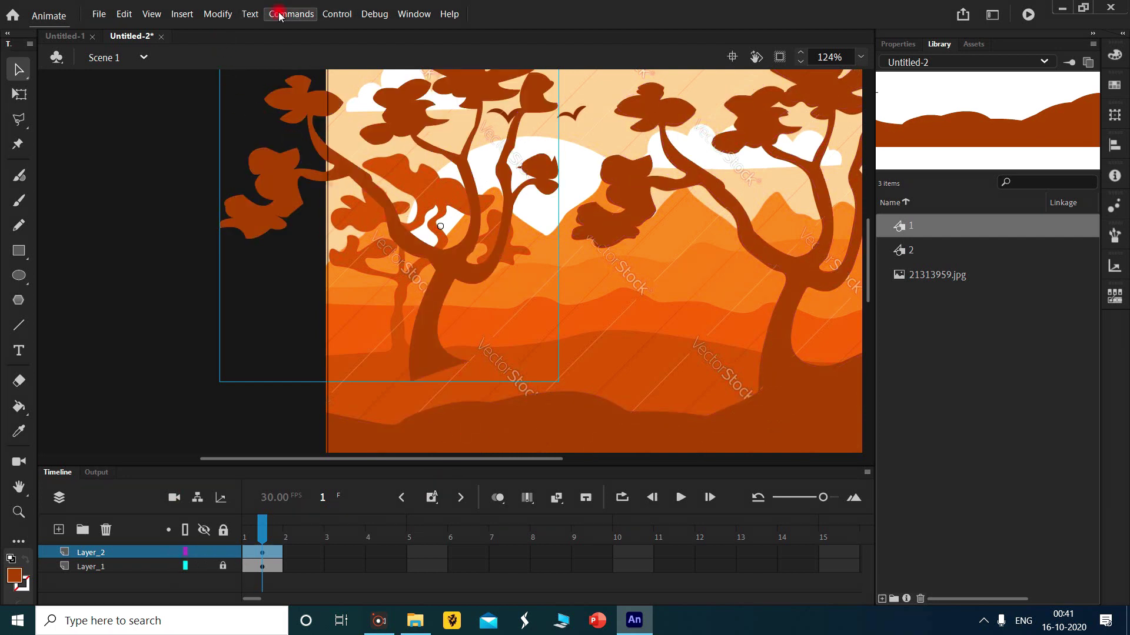
# Try flipping the left tree copy vertically and flip it back.
pyautogui.click(226, 18)
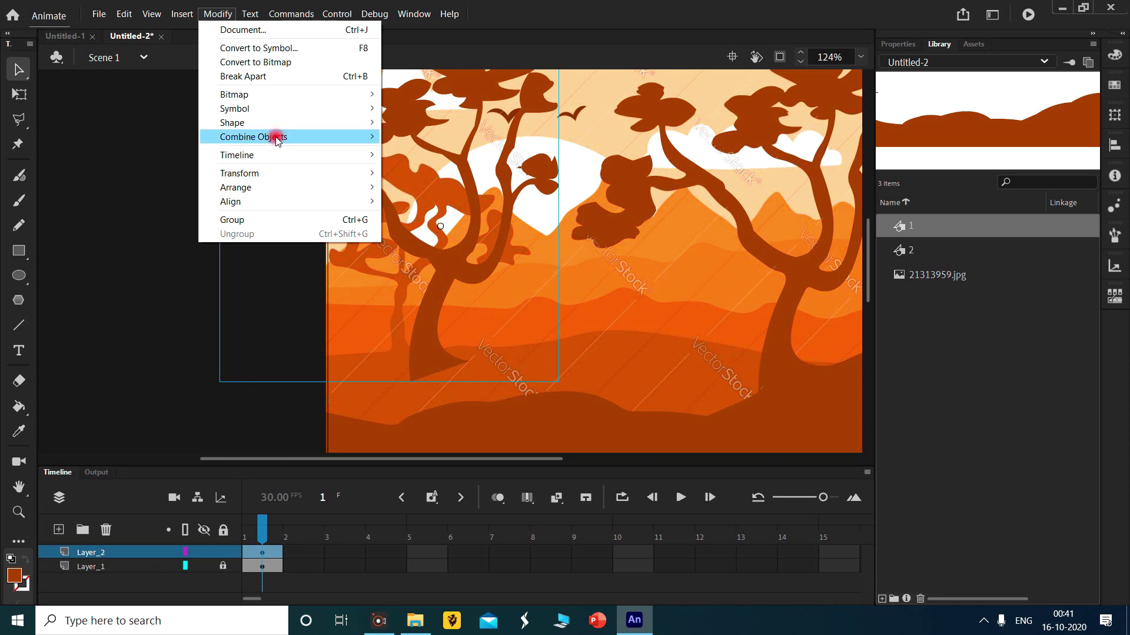
pyautogui.moveTo(280, 136)
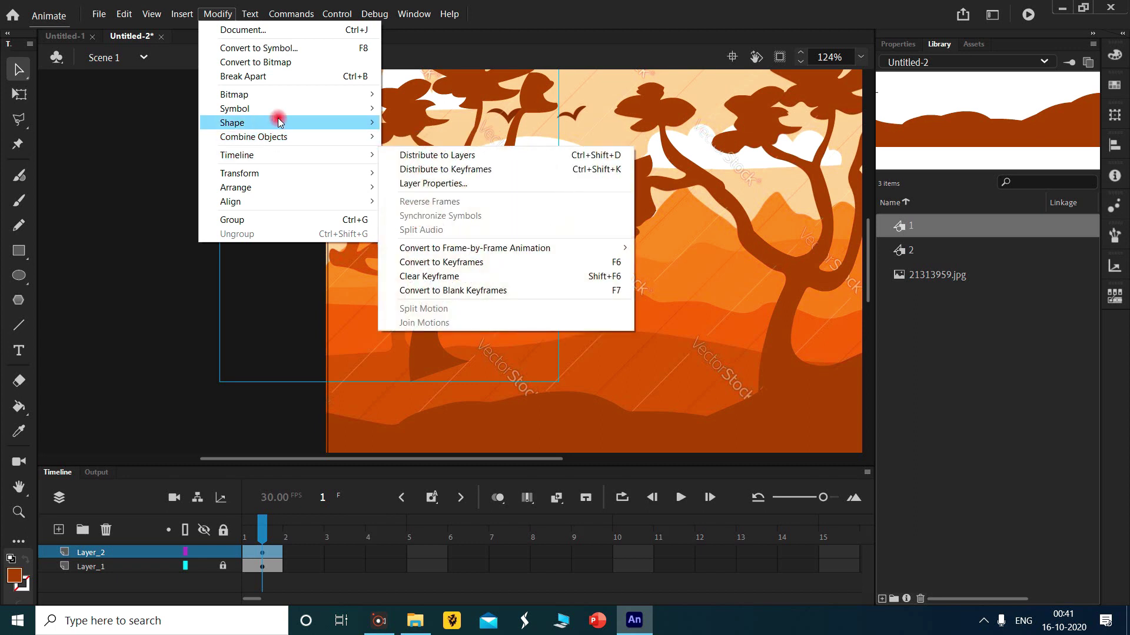
pyautogui.moveTo(280, 95)
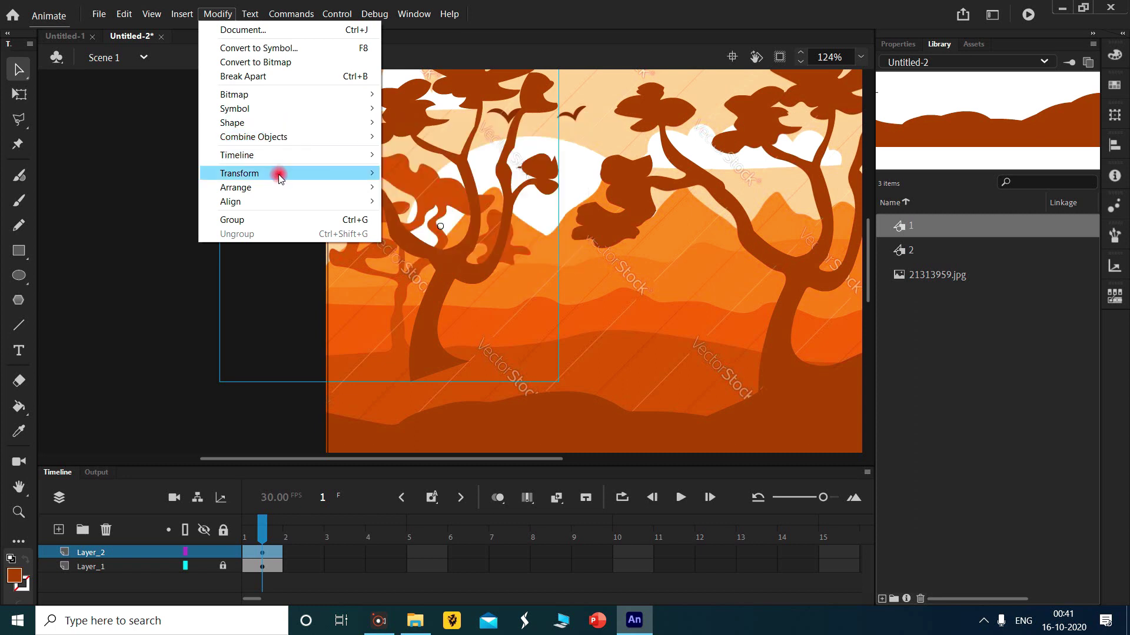
pyautogui.moveTo(358, 177)
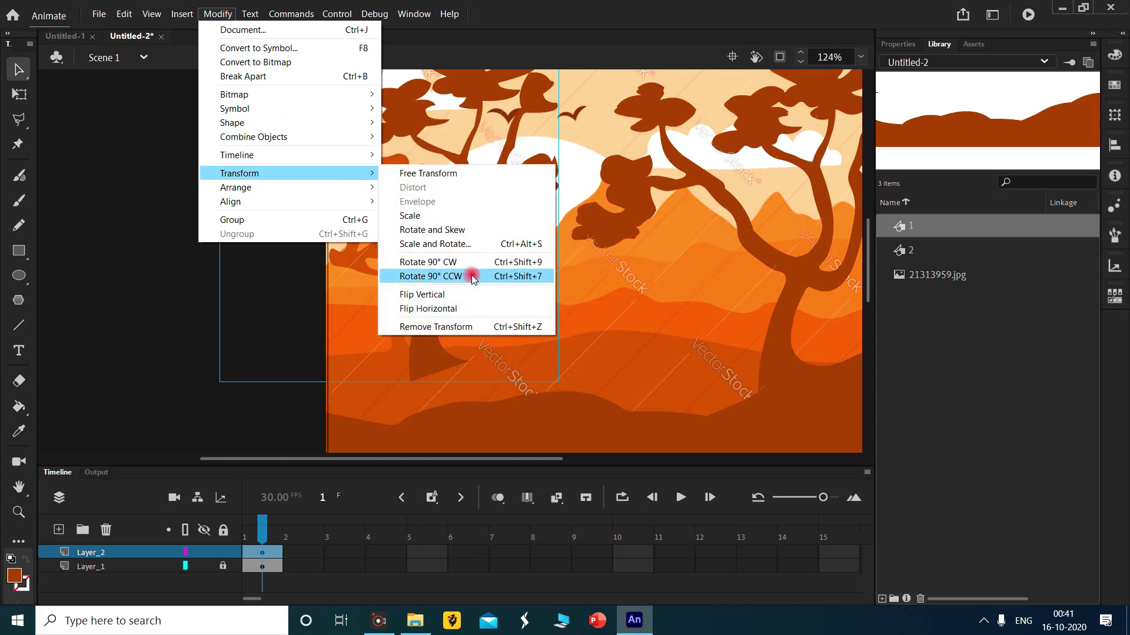
pyautogui.click(469, 294)
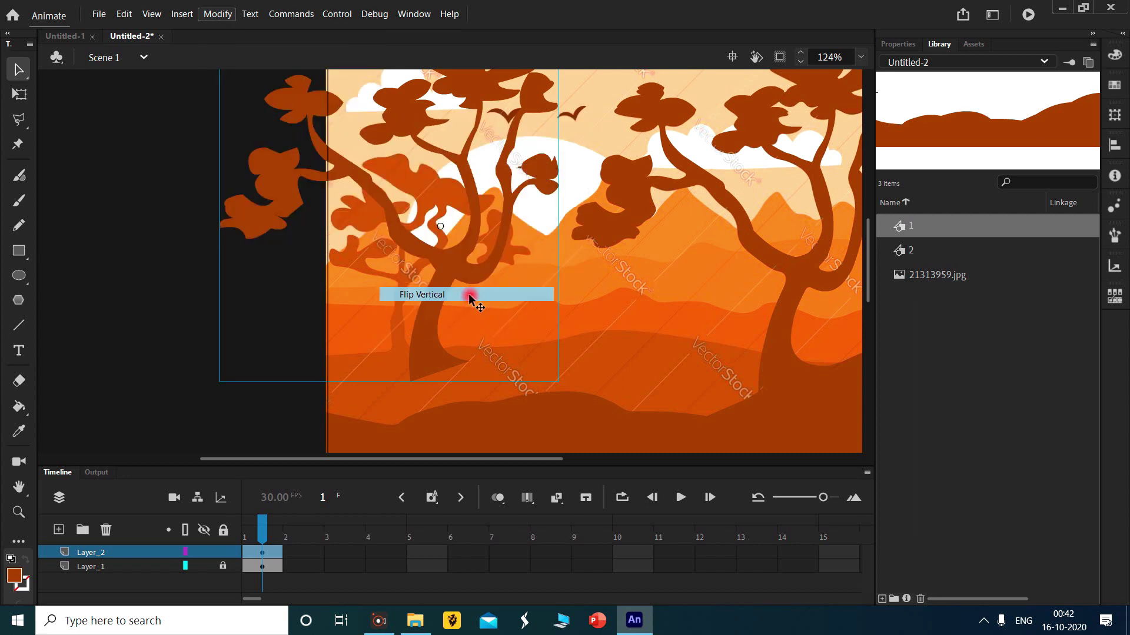
pyautogui.click(218, 13)
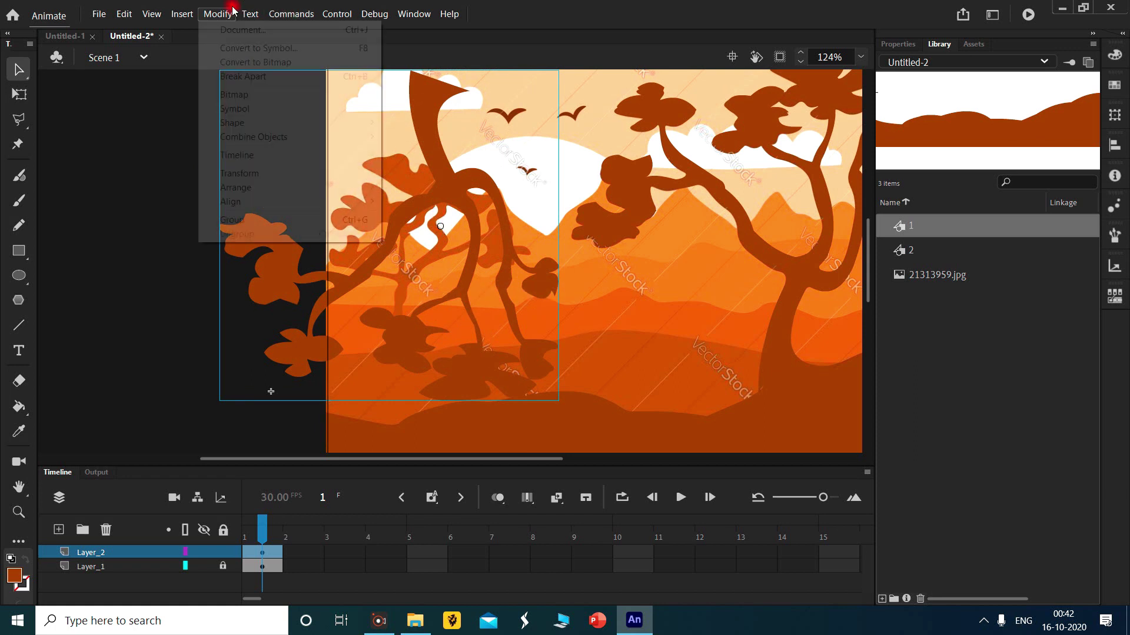
pyautogui.moveTo(302, 171)
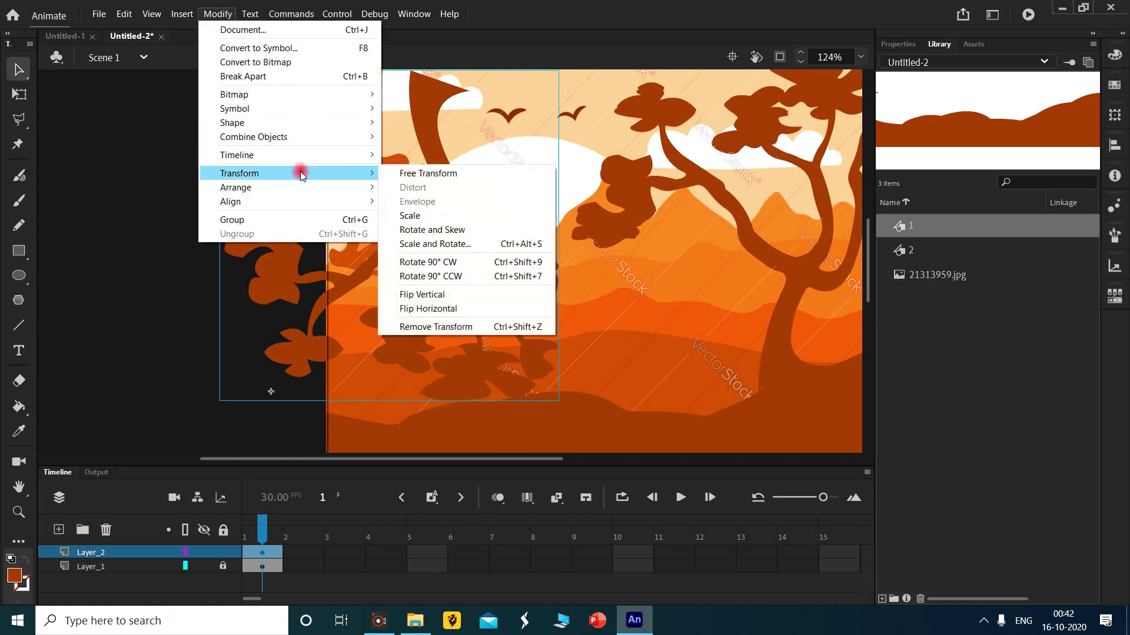
pyautogui.click(469, 299)
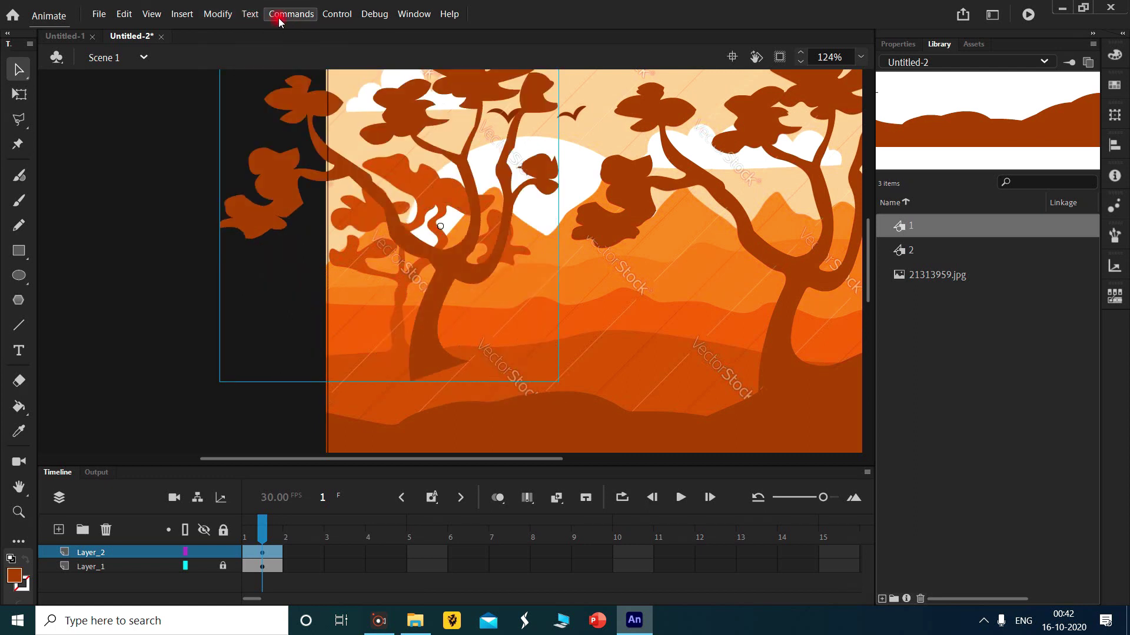
# Flip the left tree copy horizontally.
pyautogui.click(218, 14)
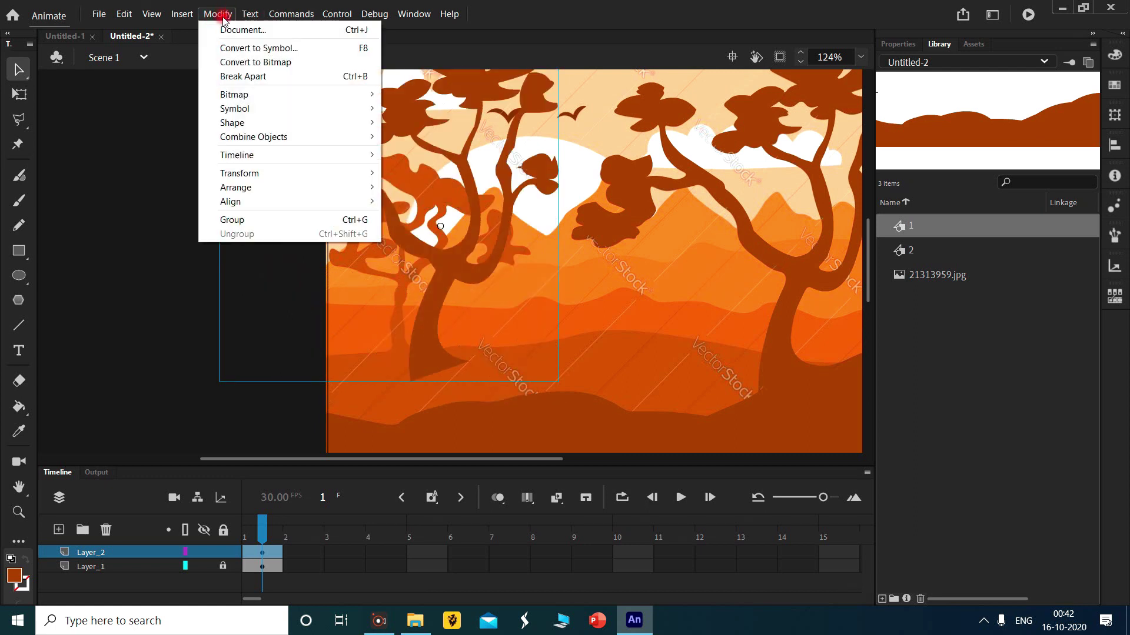
pyautogui.moveTo(278, 170)
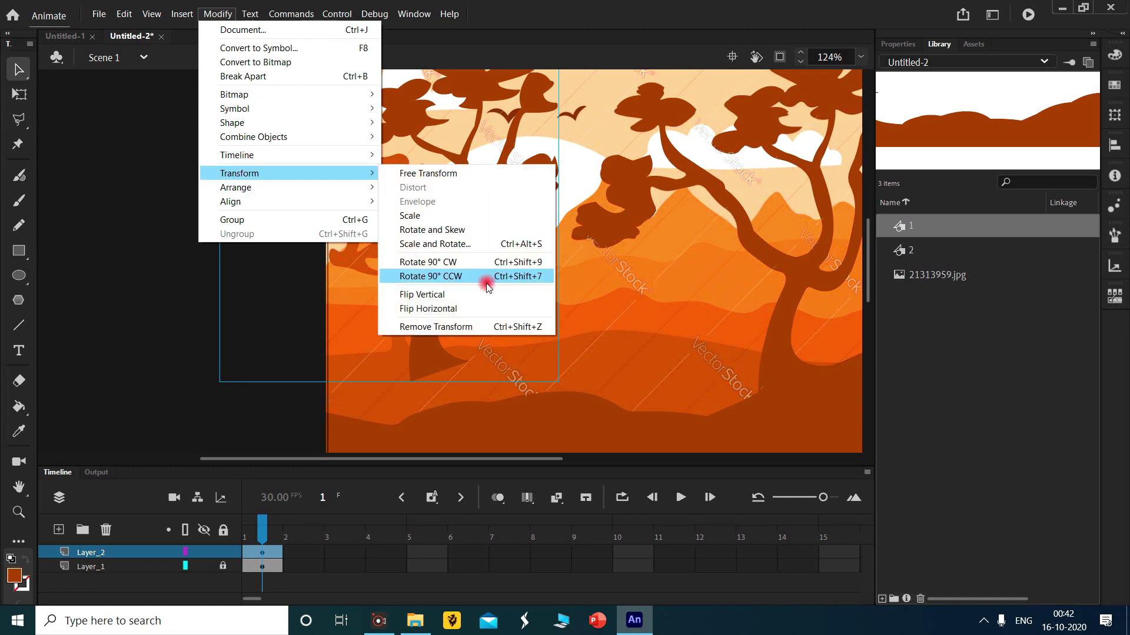
pyautogui.click(475, 306)
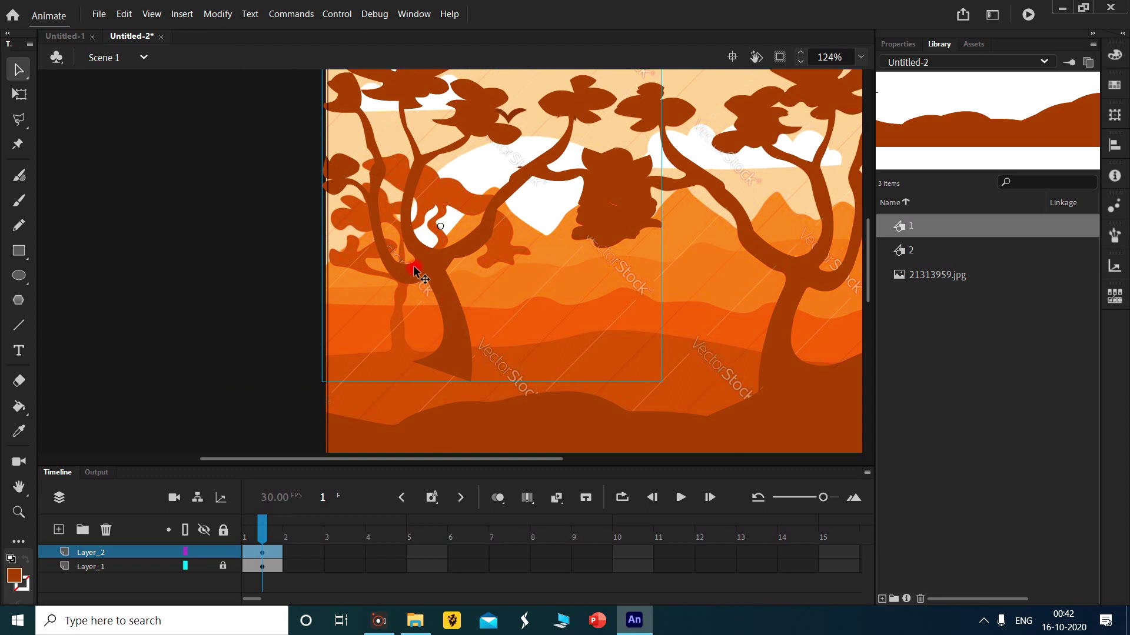
pyautogui.doubleClick(435, 274)
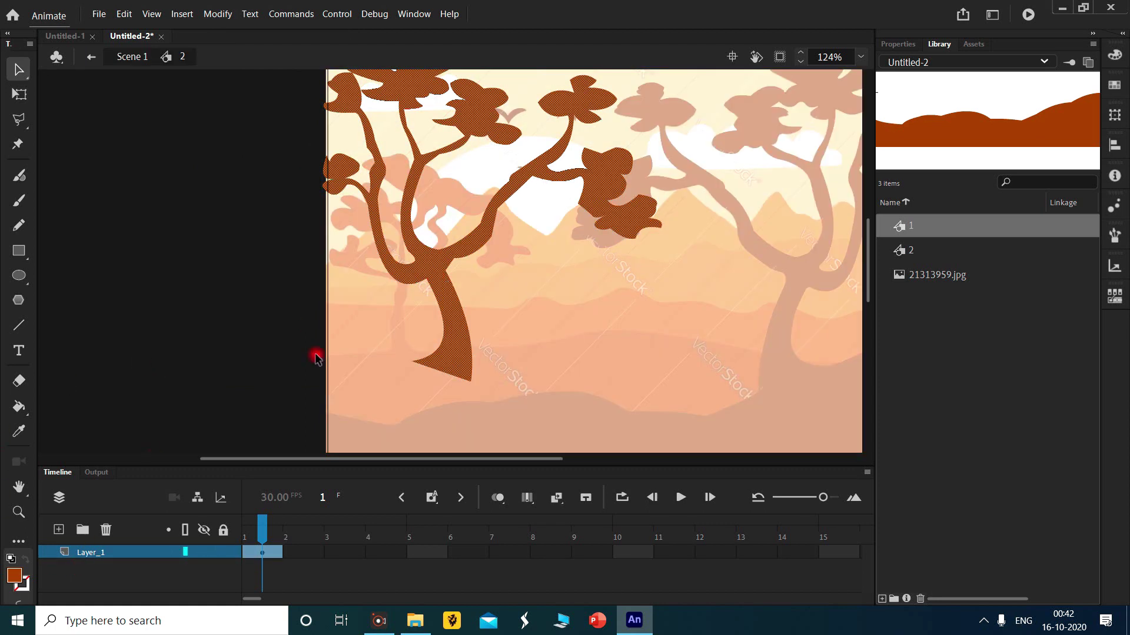
pyautogui.click(374, 319)
pyautogui.doubleClick(375, 318)
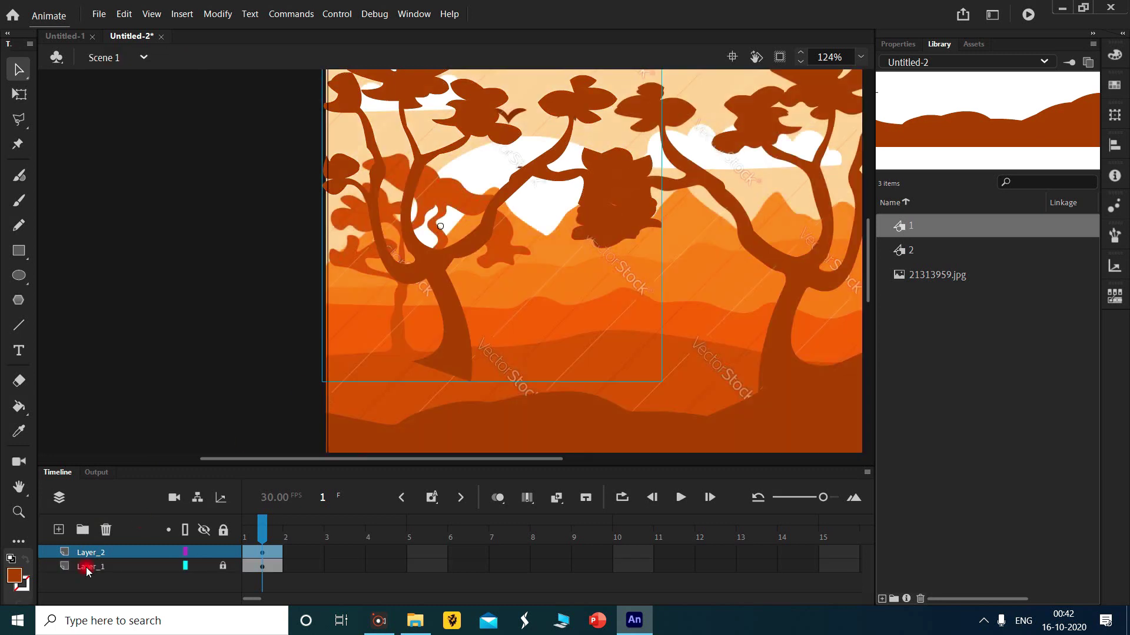
# Set the fill colour to a lighter orange sampled from the hill area of the image.
pyautogui.click(16, 577)
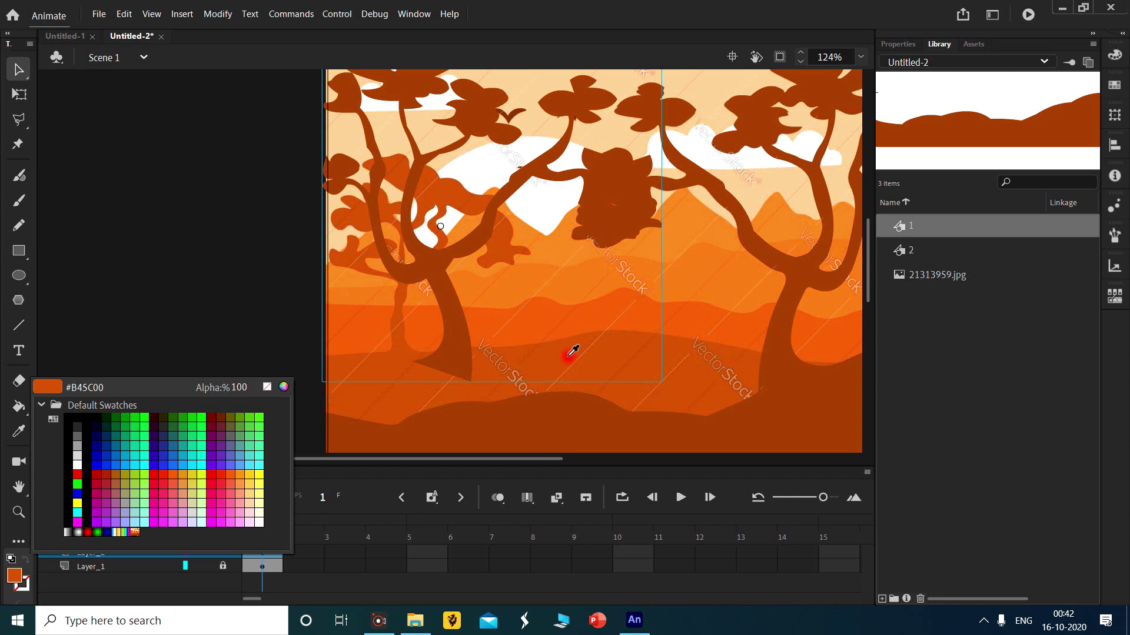
pyautogui.click(699, 381)
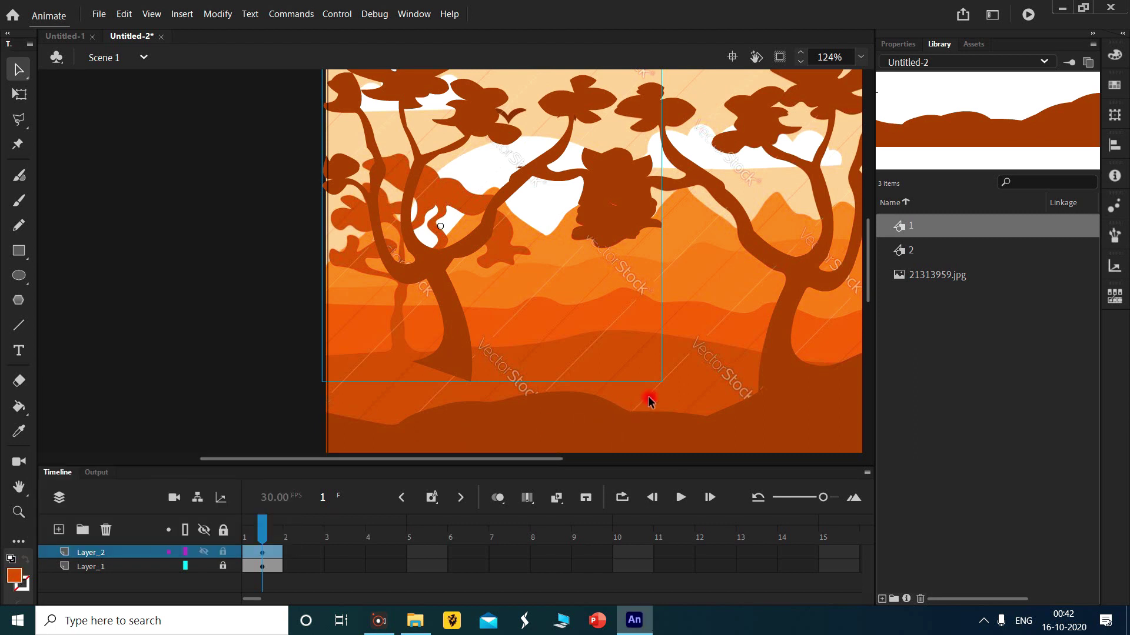
pyautogui.click(14, 577)
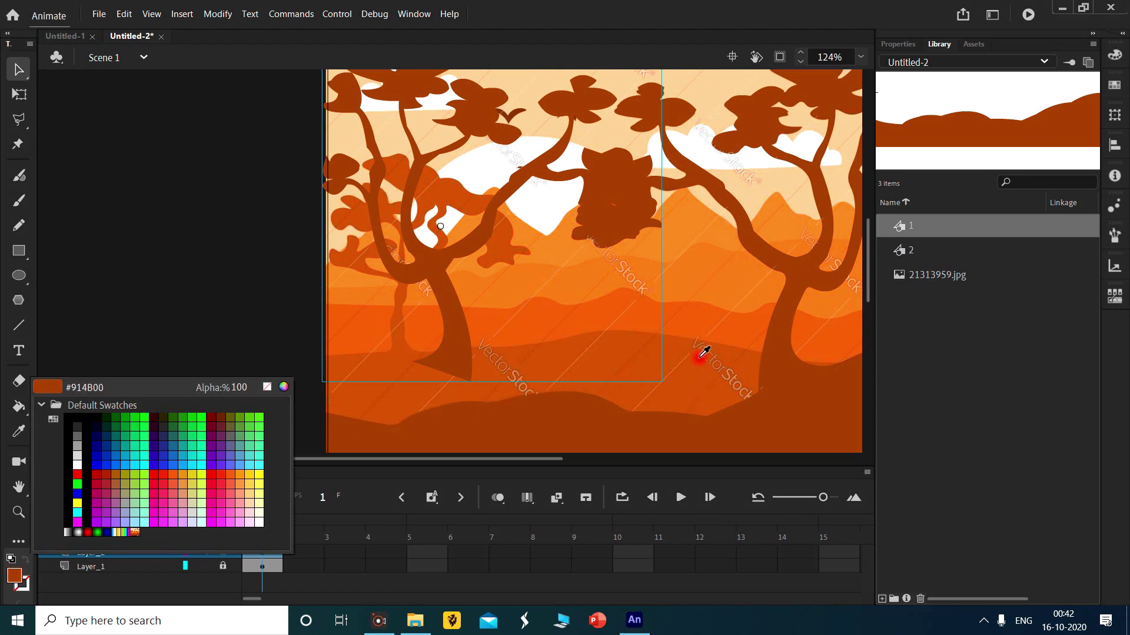
pyautogui.click(681, 357)
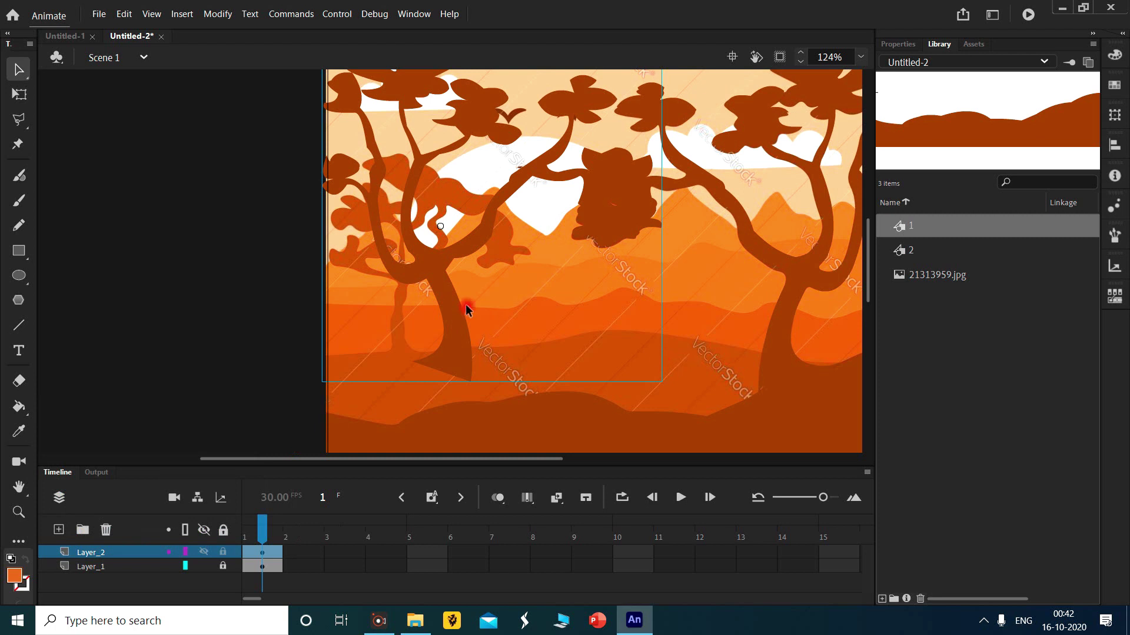
# Recolour the tree shape inside symbol 2 with the sampled orange fill and return to Scene 1.
pyautogui.doubleClick(422, 267)
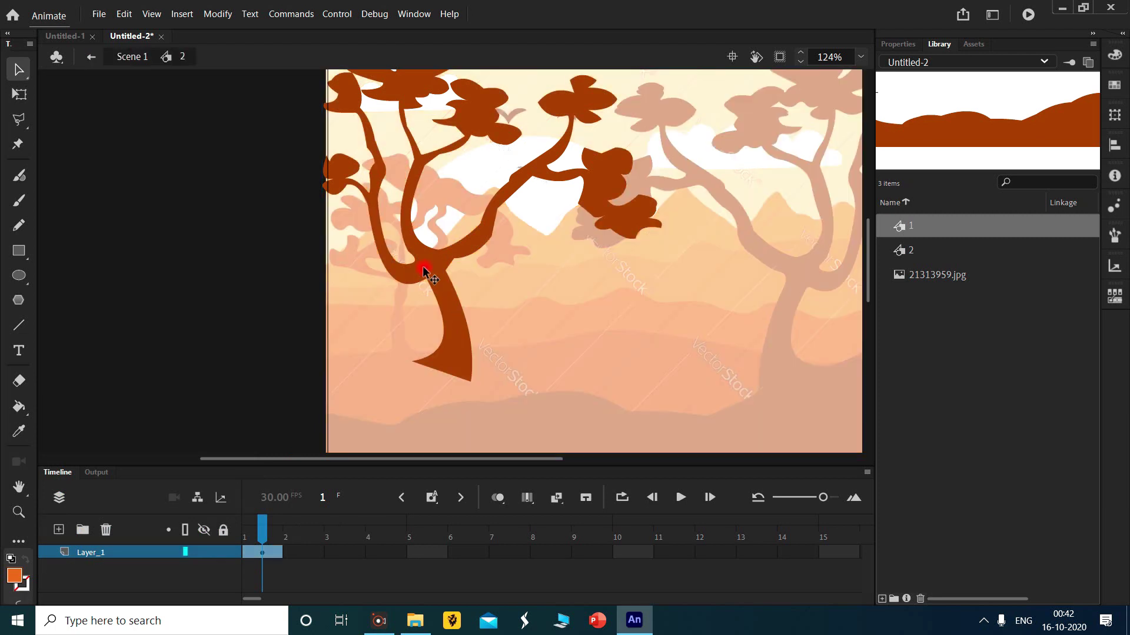
pyautogui.click(422, 266)
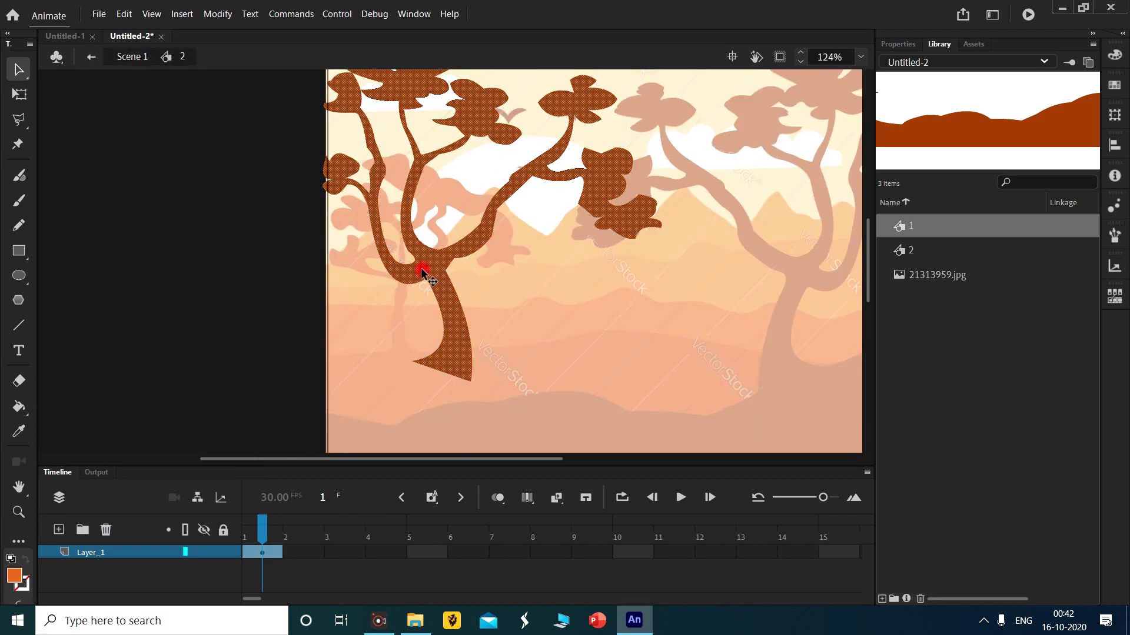
pyautogui.click(14, 576)
pyautogui.click(55, 391)
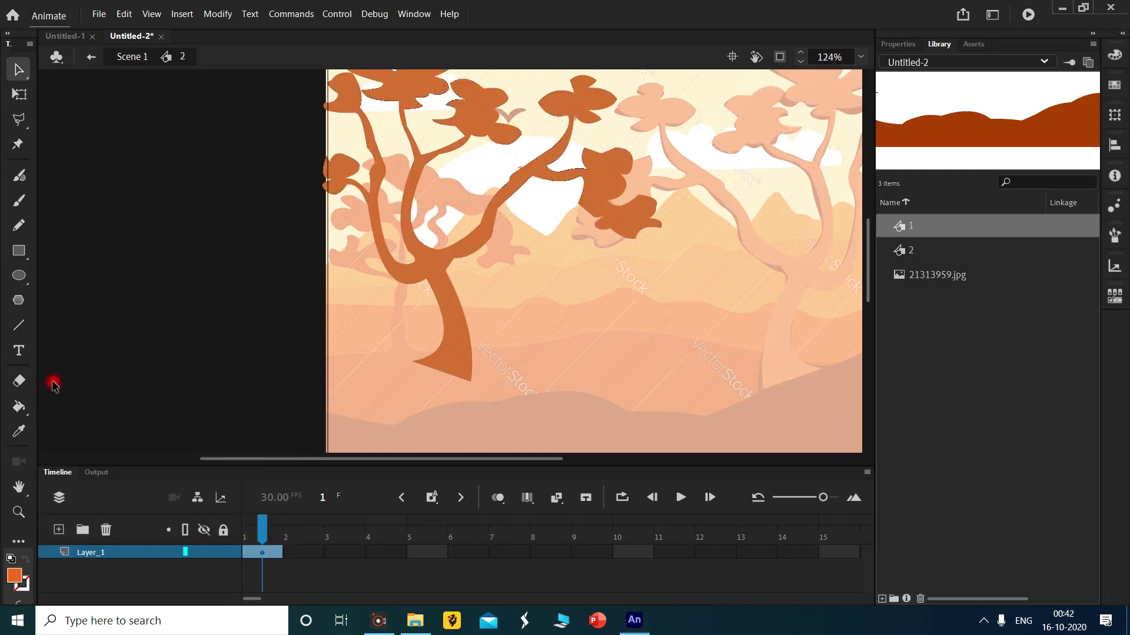
pyautogui.click(146, 275)
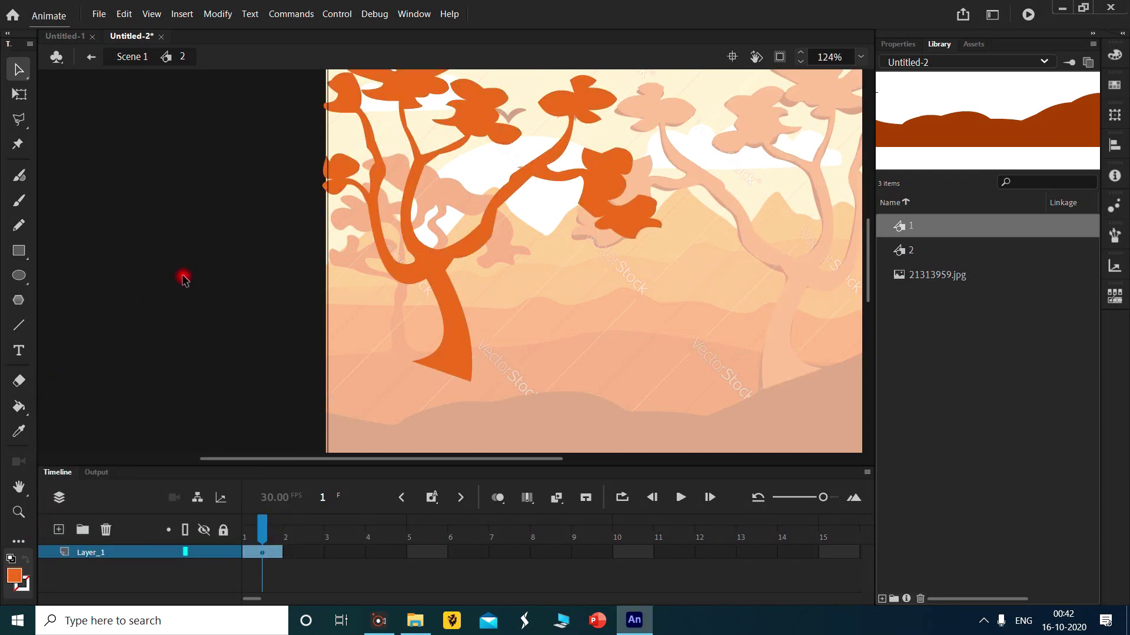
pyautogui.doubleClick(349, 285)
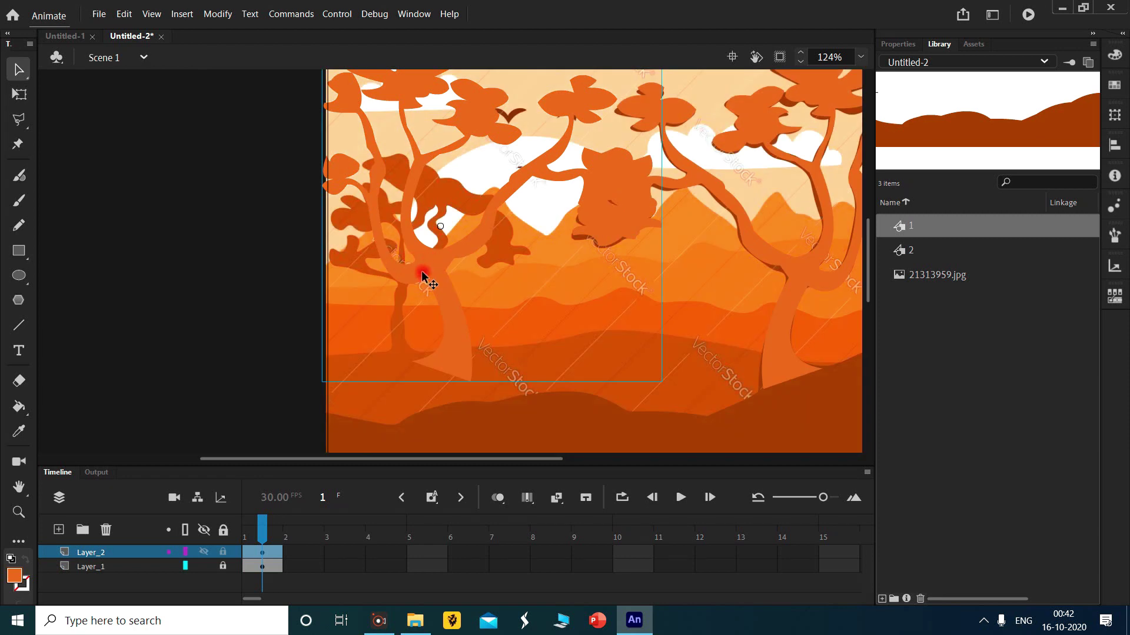
# Scale down the left tree copy with Free Transform to about half its width.
pyautogui.click(20, 95)
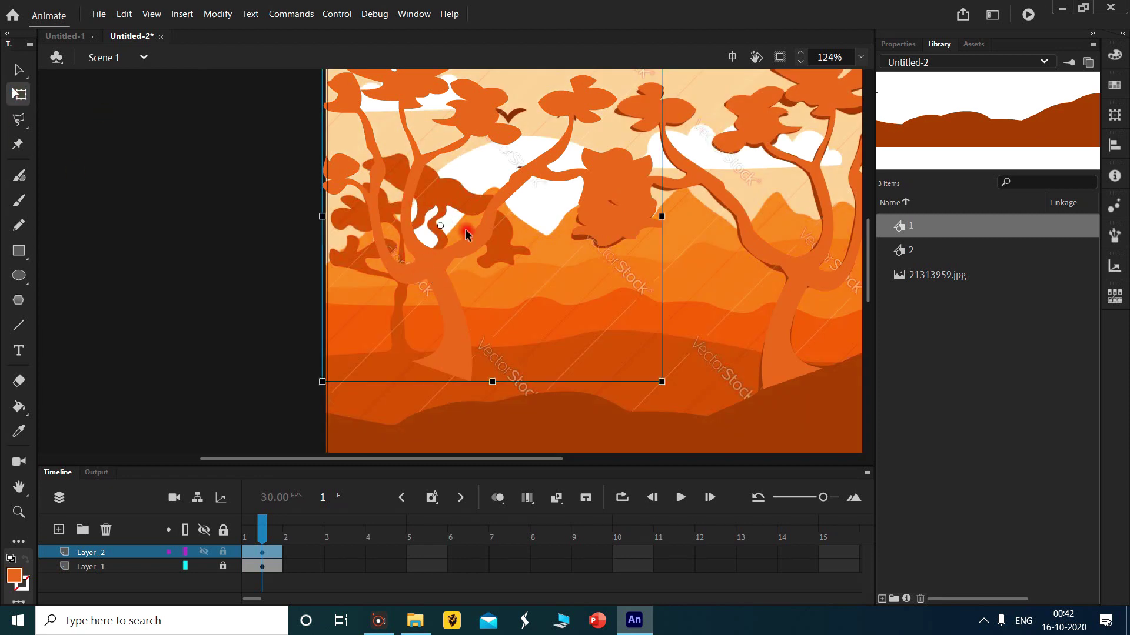
pyautogui.moveTo(658, 381); pyautogui.dragTo(556, 350)
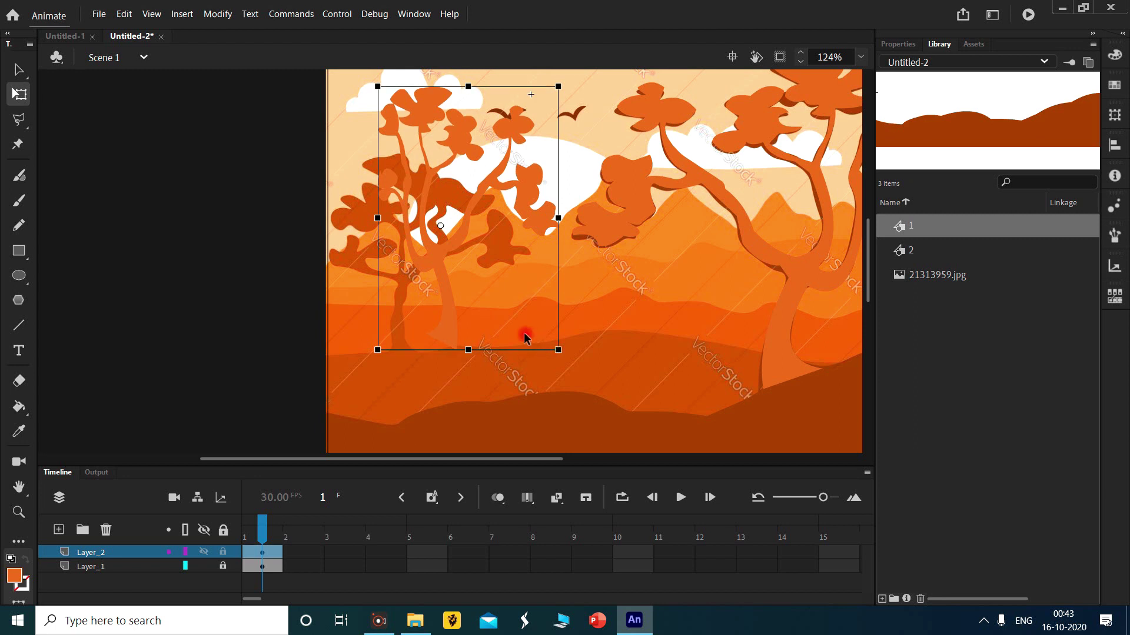
pyautogui.click(631, 312)
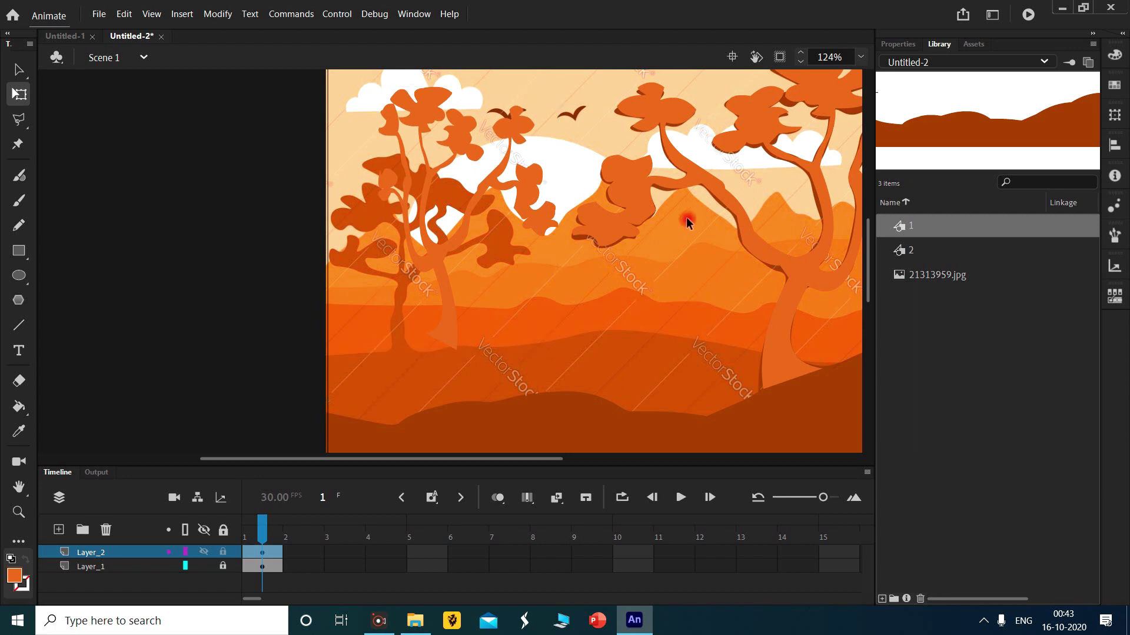
pyautogui.click(736, 209)
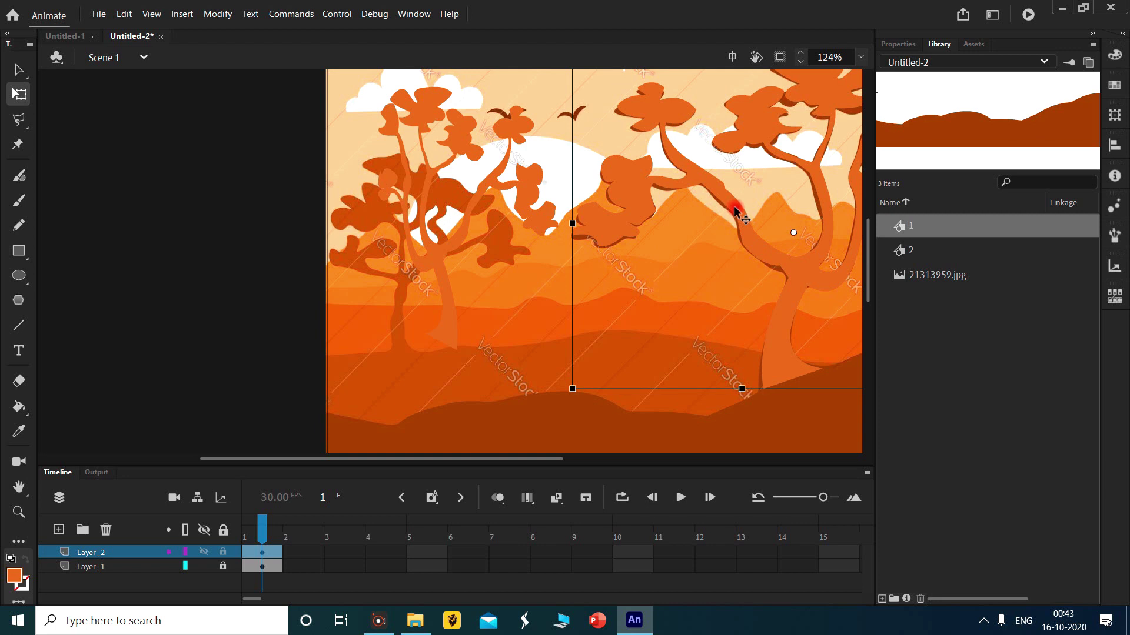
pyautogui.doubleClick(733, 207)
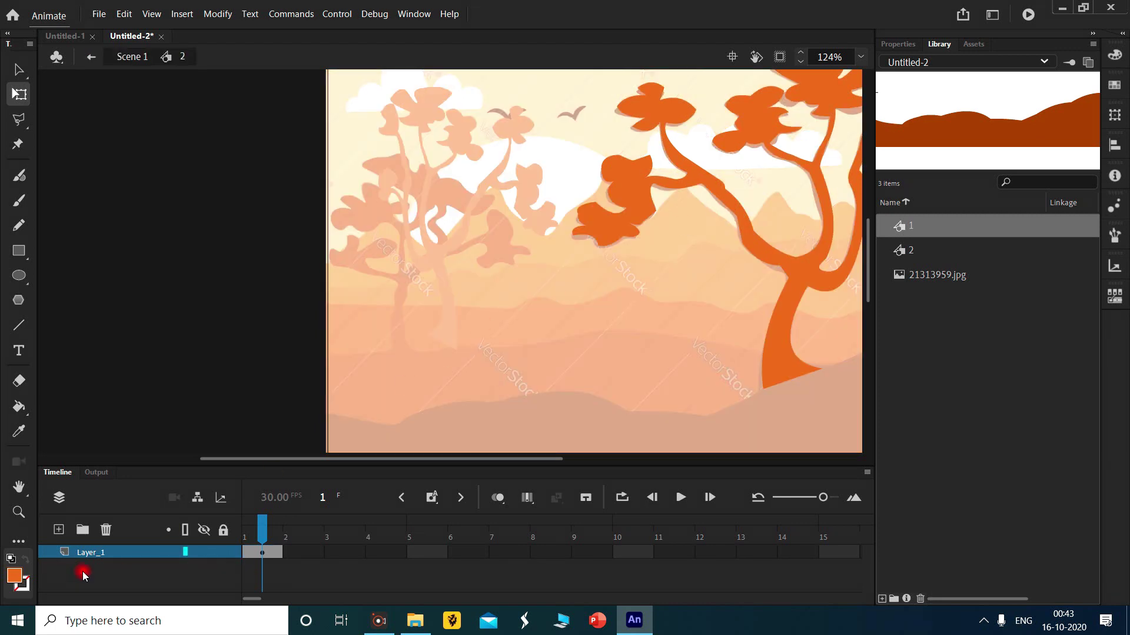
pyautogui.doubleClick(380, 368)
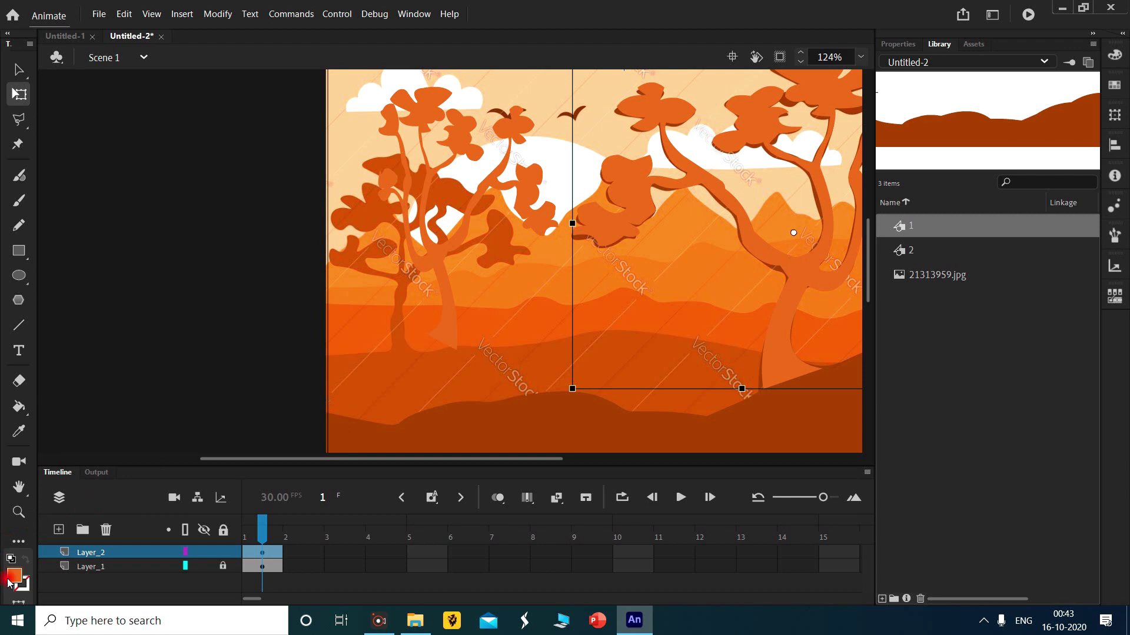
pyautogui.doubleClick(759, 250)
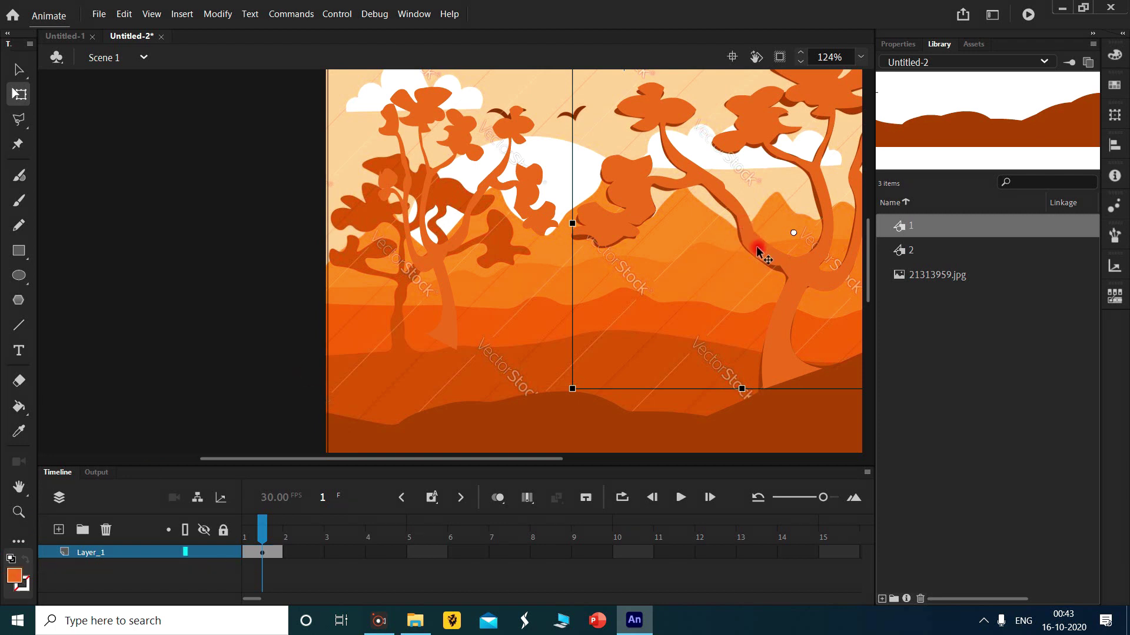
pyautogui.doubleClick(658, 298)
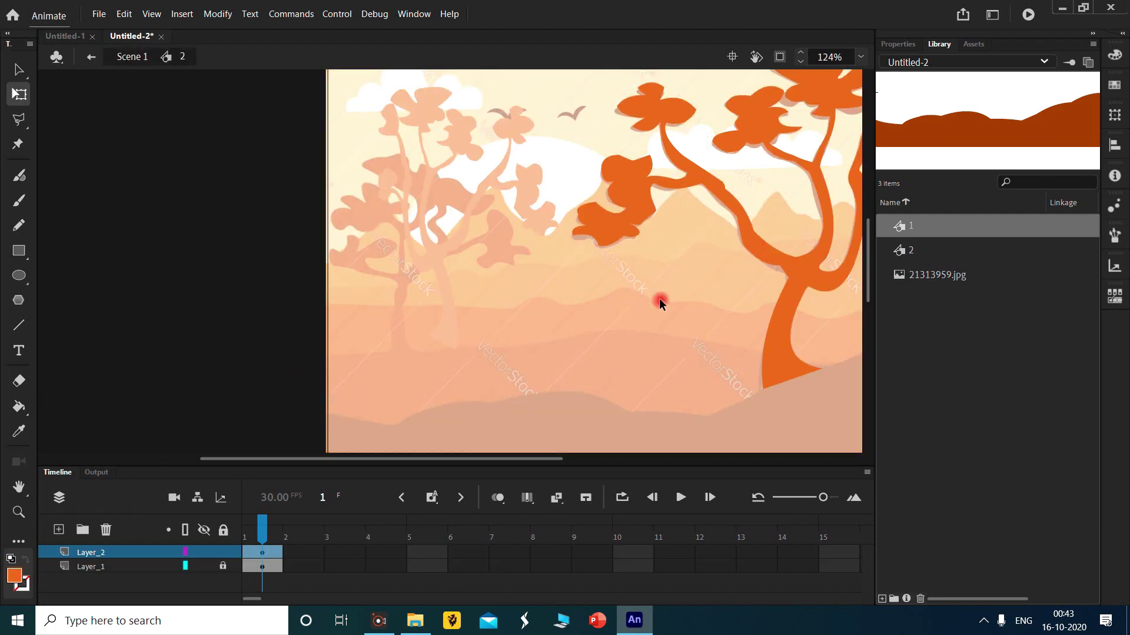
# Convert the left tree's shape inside symbol 2 to a graphic symbol named 4 and return to Scene 1.
pyautogui.click(444, 252)
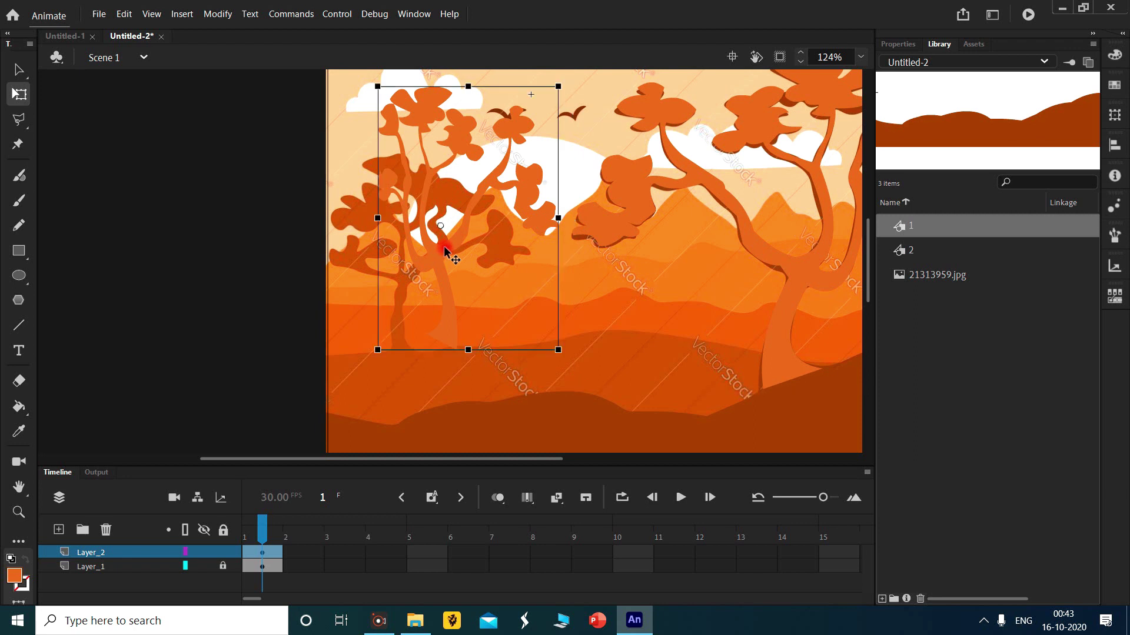
pyautogui.doubleClick(445, 252)
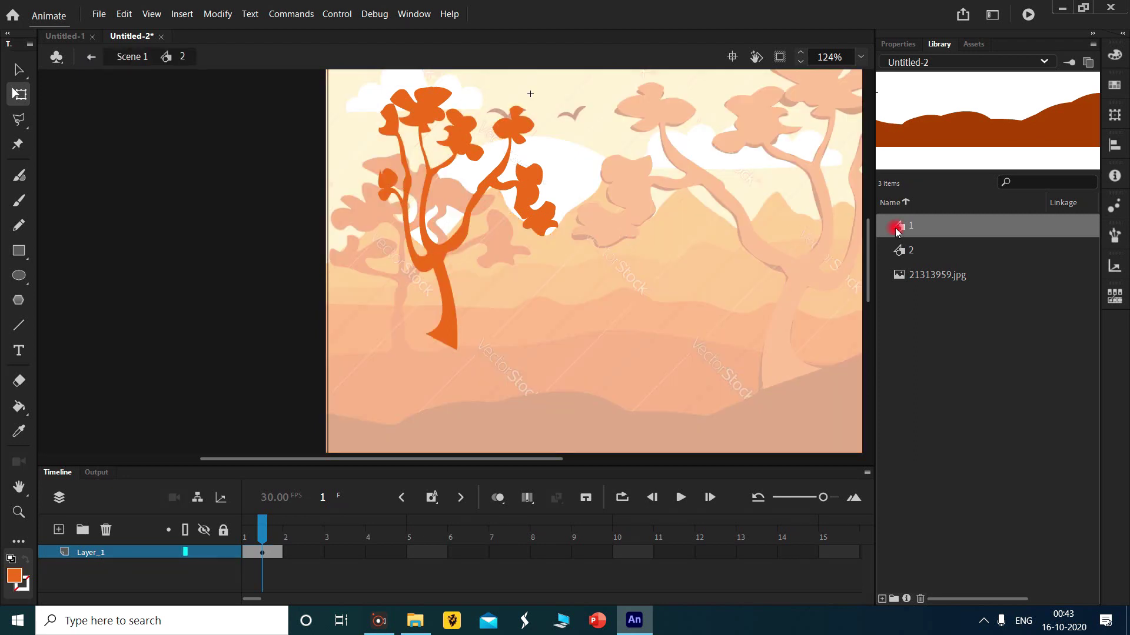
pyautogui.moveTo(896, 230); pyautogui.dragTo(429, 259)
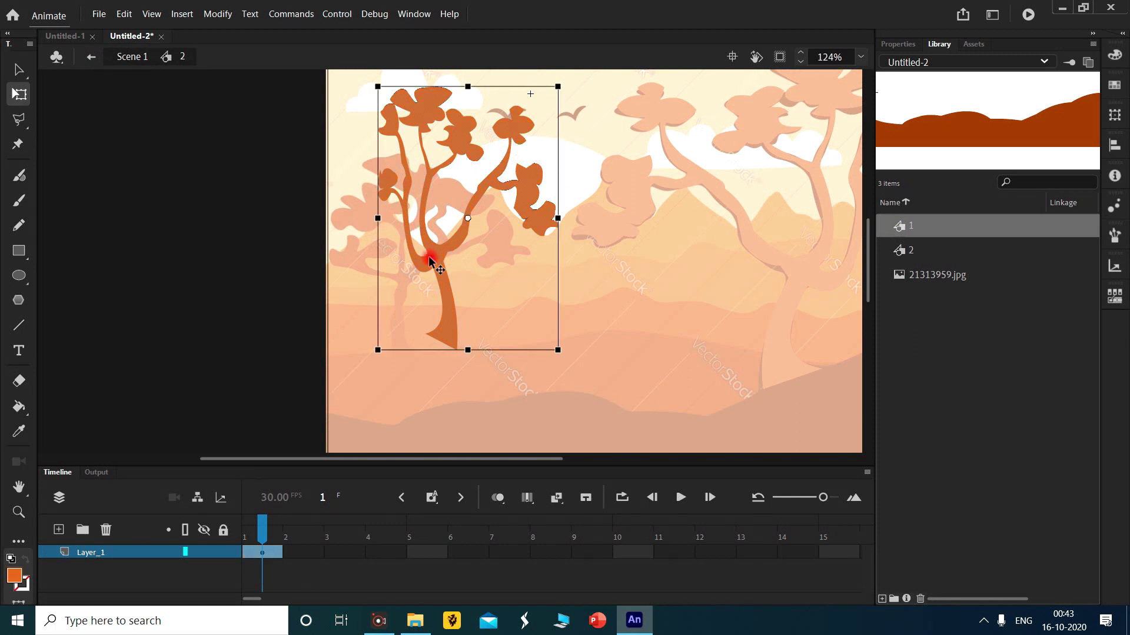
pyautogui.press('F8')
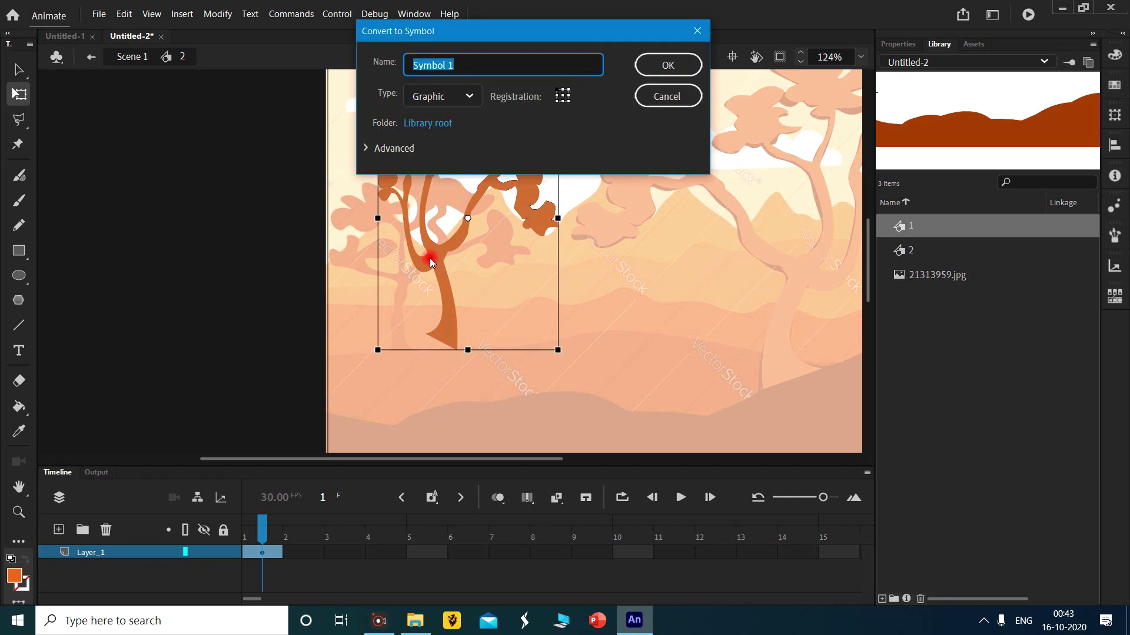
pyautogui.write('4')
pyautogui.click(679, 70)
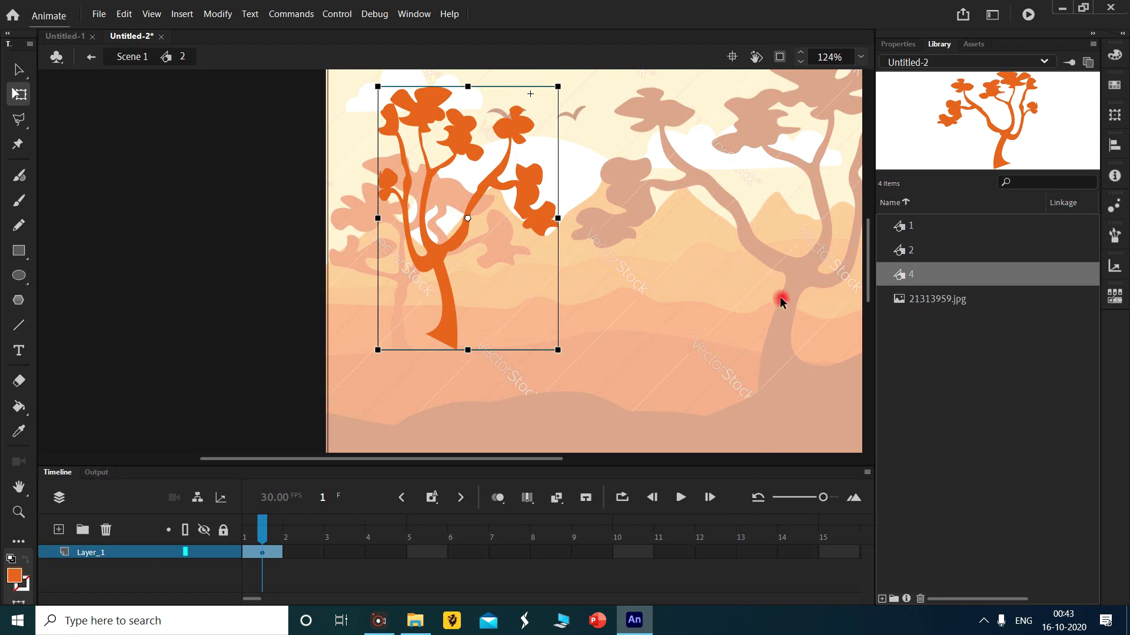
pyautogui.doubleClick(698, 288)
# Move the left tree copy down and outward so its trunk sits over the image's left tree trunk.
pyautogui.click(789, 261)
pyautogui.click(434, 248)
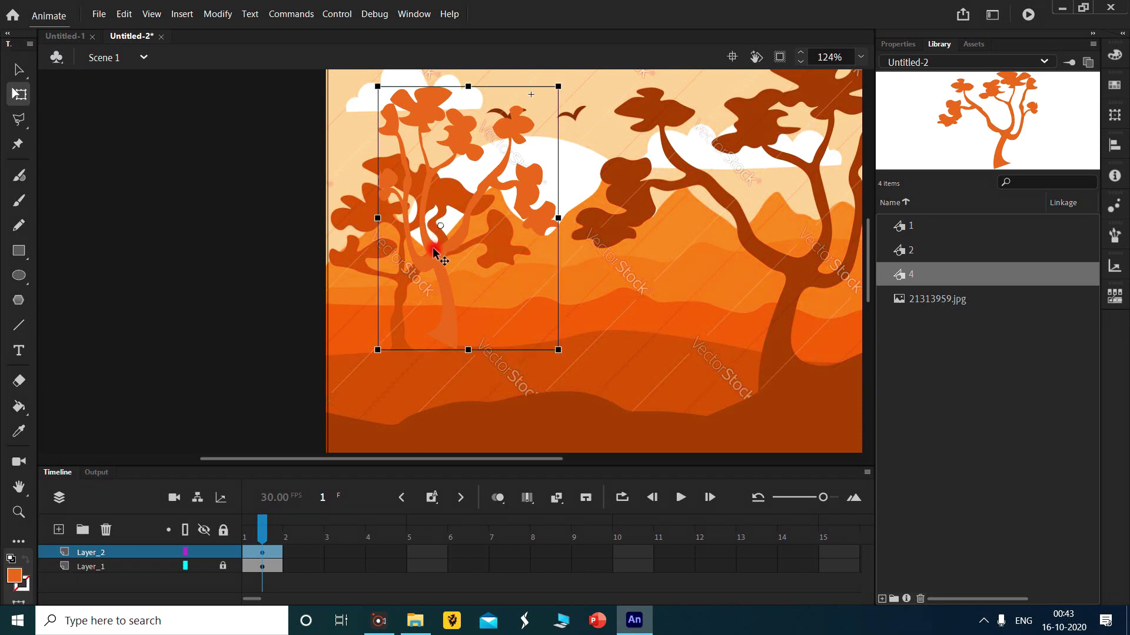
pyautogui.moveTo(433, 253); pyautogui.dragTo(391, 273)
pyautogui.click(653, 301)
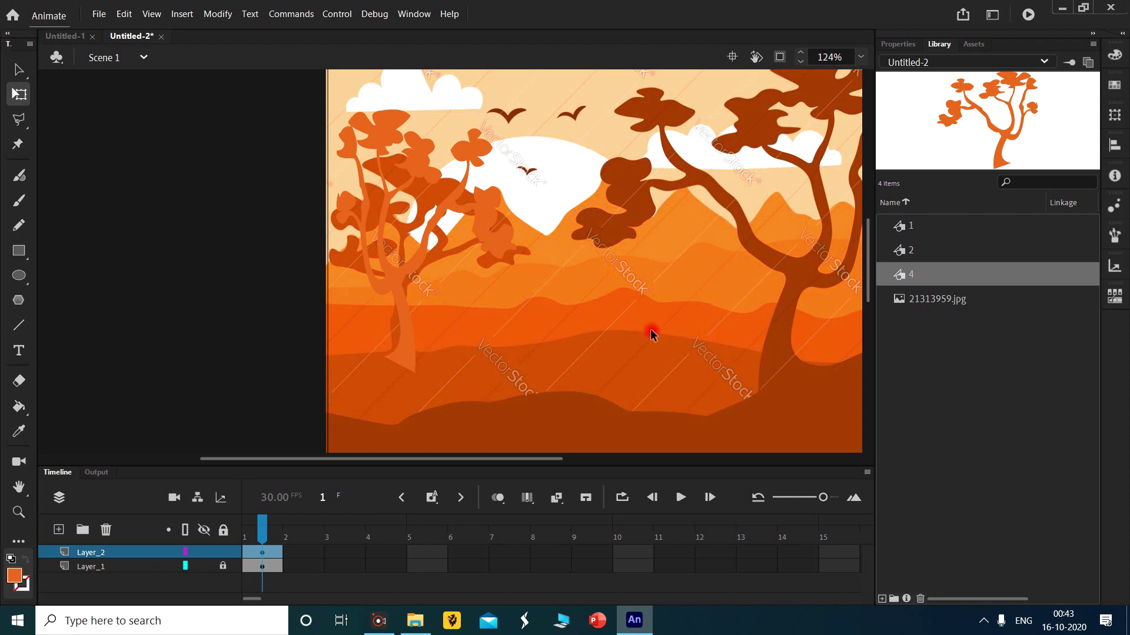
# Sample the left tree's orange as the fill and draw a full-width rectangle over the ground below the tree trunks.
pyautogui.click(17, 577)
pyautogui.click(400, 323)
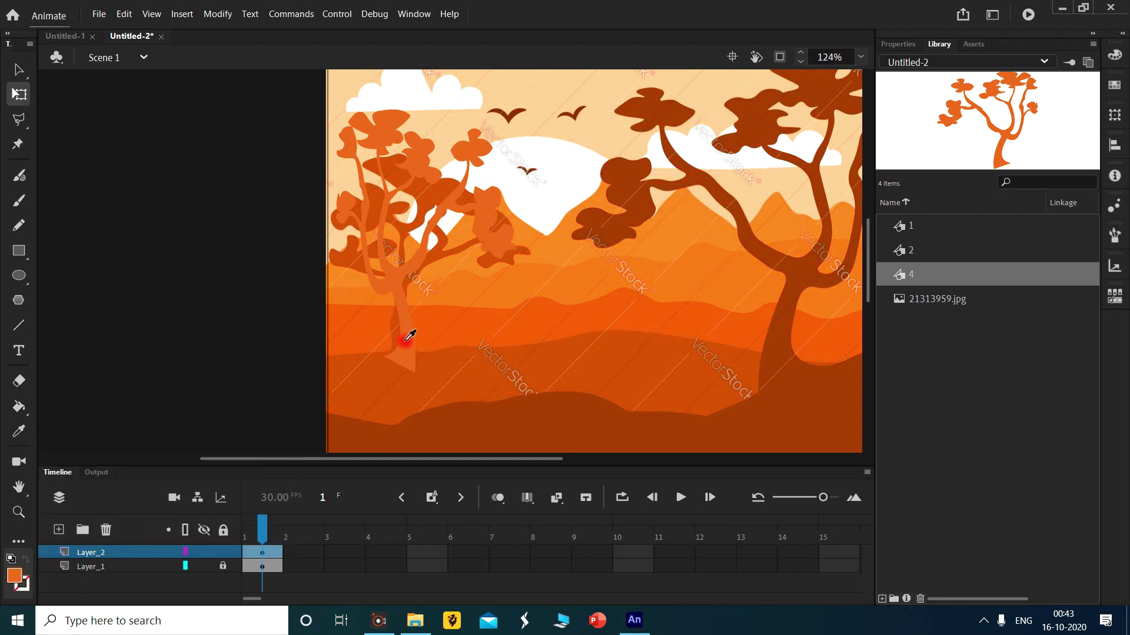
pyautogui.click(19, 250)
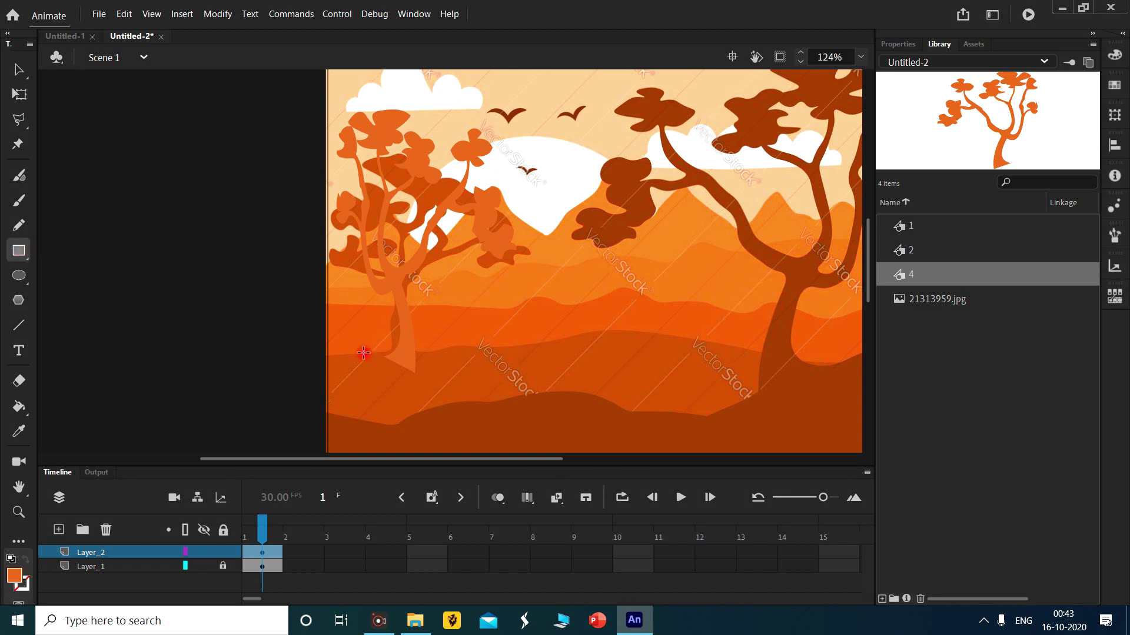
pyautogui.moveTo(327, 356)
pyautogui.mouseDown()
pyautogui.moveTo(777, 423)
pyautogui.moveTo(842, 404)
pyautogui.moveTo(839, 370)
pyautogui.mouseUp()
pyautogui.moveTo(841, 450); pyautogui.dragTo(873, 440)
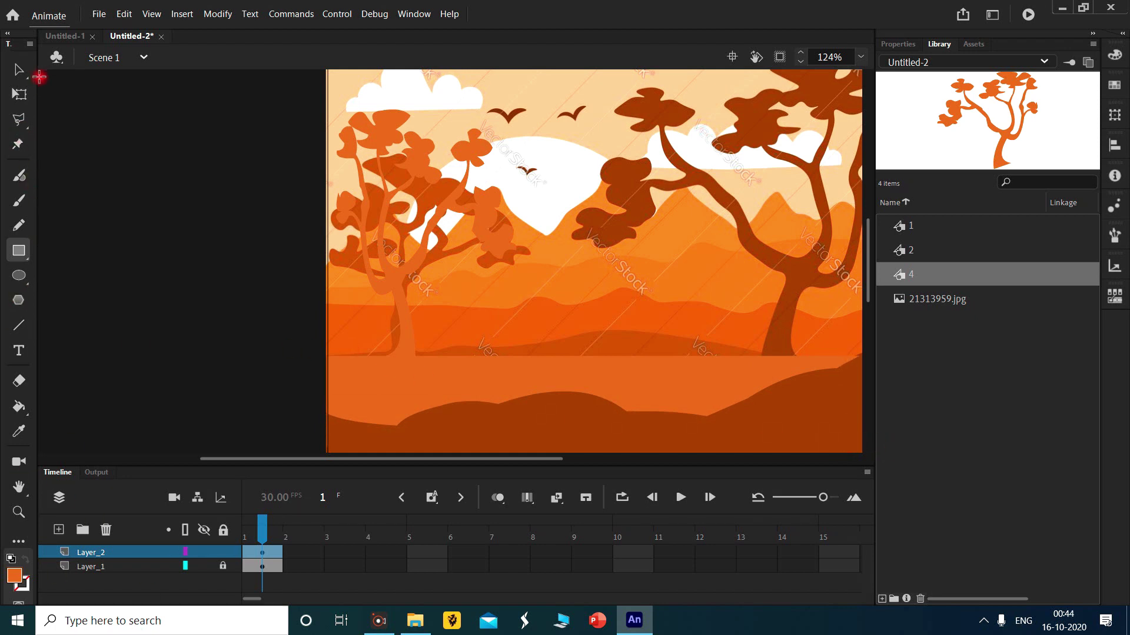
# Bend the rectangle's upper edge along the hill contour in the image, showing Layer_2 as outlines while reshaping.
pyautogui.click(18, 69)
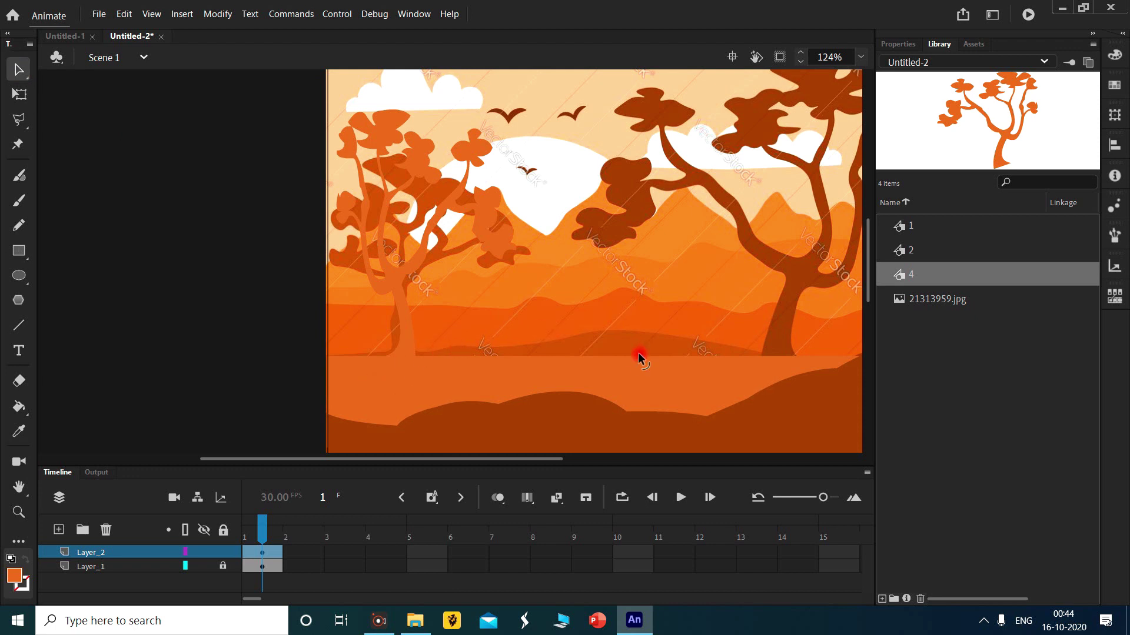
pyautogui.moveTo(632, 360); pyautogui.dragTo(600, 328)
pyautogui.click(185, 553)
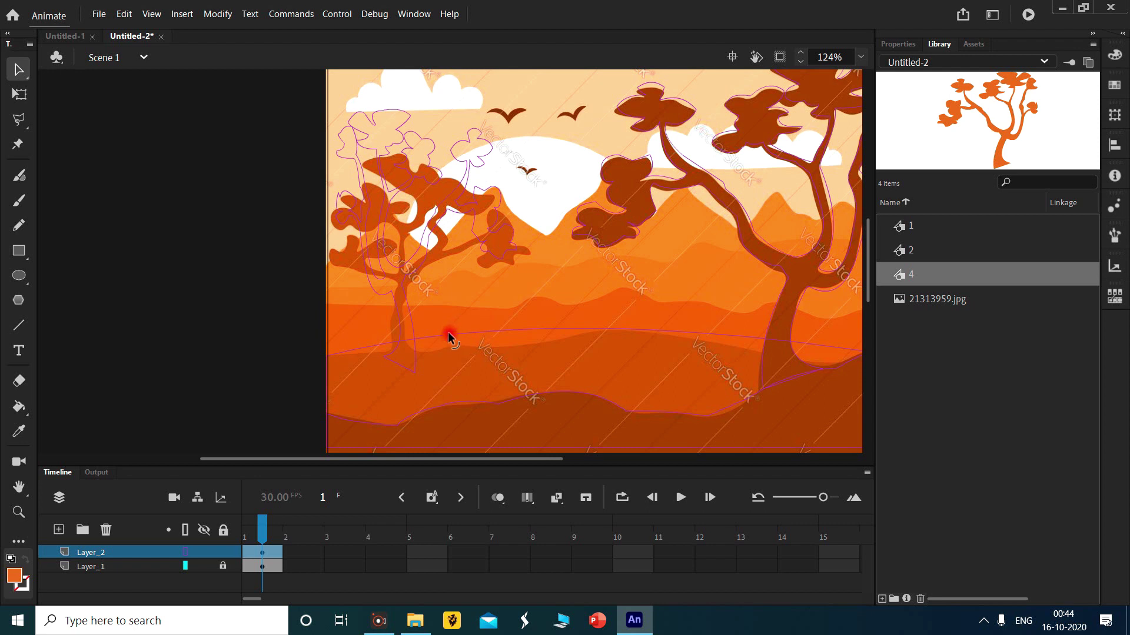
pyautogui.moveTo(436, 341); pyautogui.dragTo(428, 354)
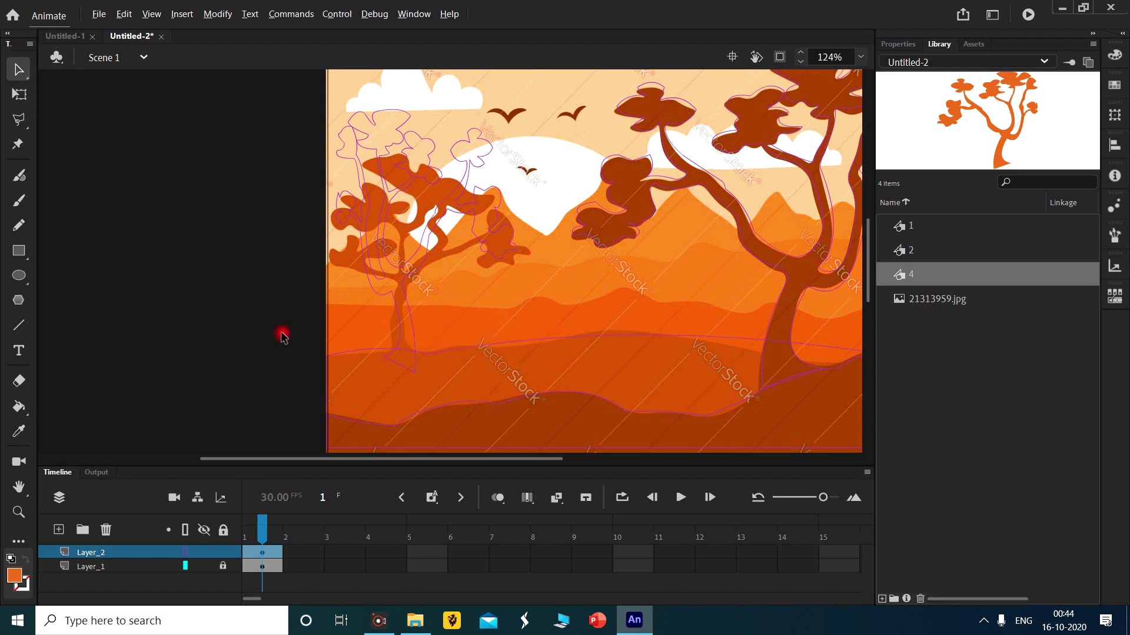
pyautogui.moveTo(513, 344); pyautogui.dragTo(497, 360)
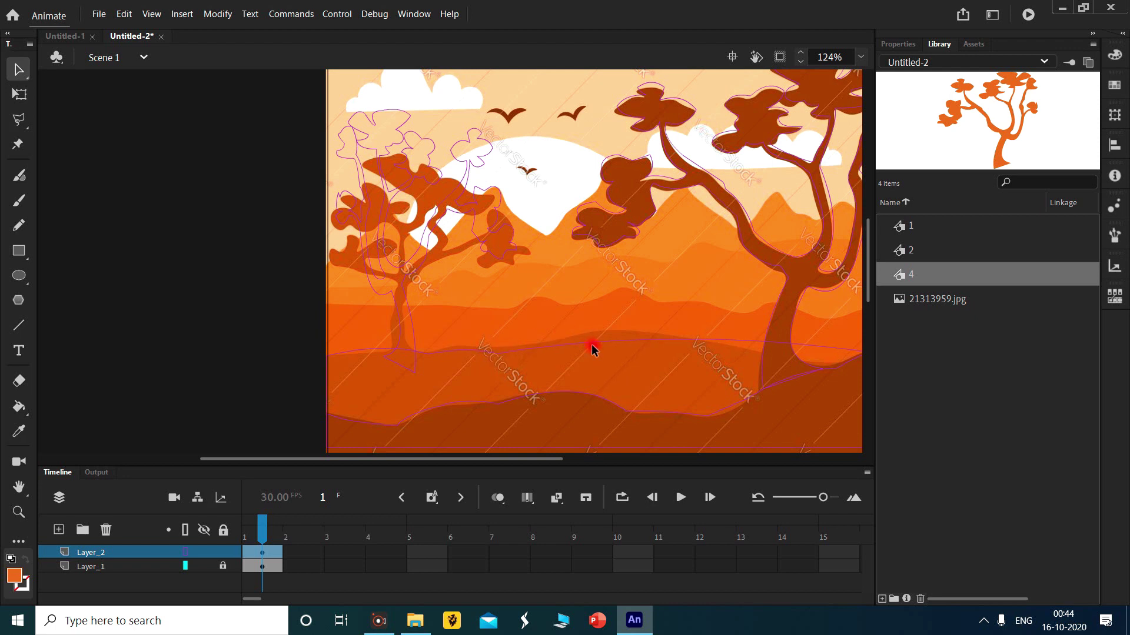
pyautogui.moveTo(596, 348); pyautogui.dragTo(585, 336)
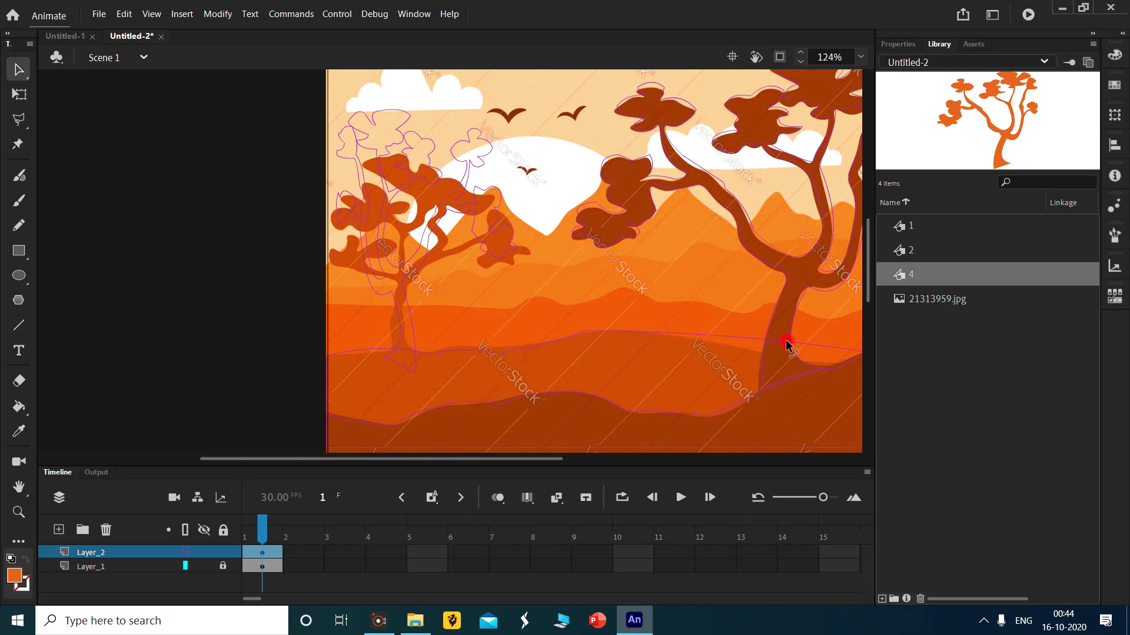
pyautogui.moveTo(813, 346); pyautogui.dragTo(757, 356)
pyautogui.click(185, 553)
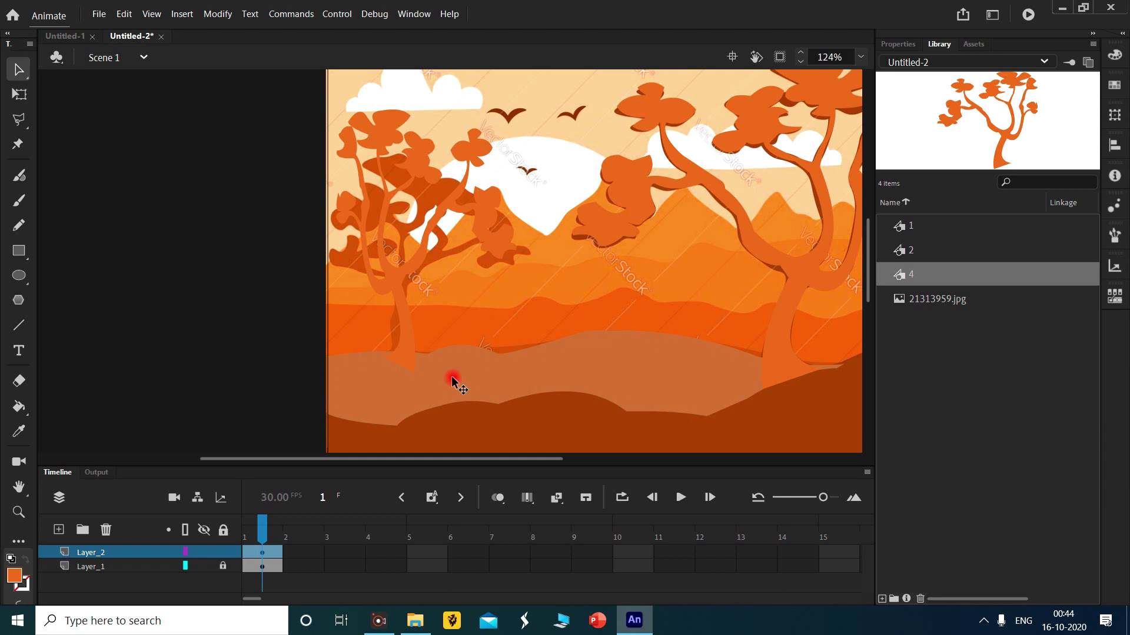
# Convert the orange hill shape to a graphic symbol named 5 and send it backward behind the dark front hill.
pyautogui.press('F8')
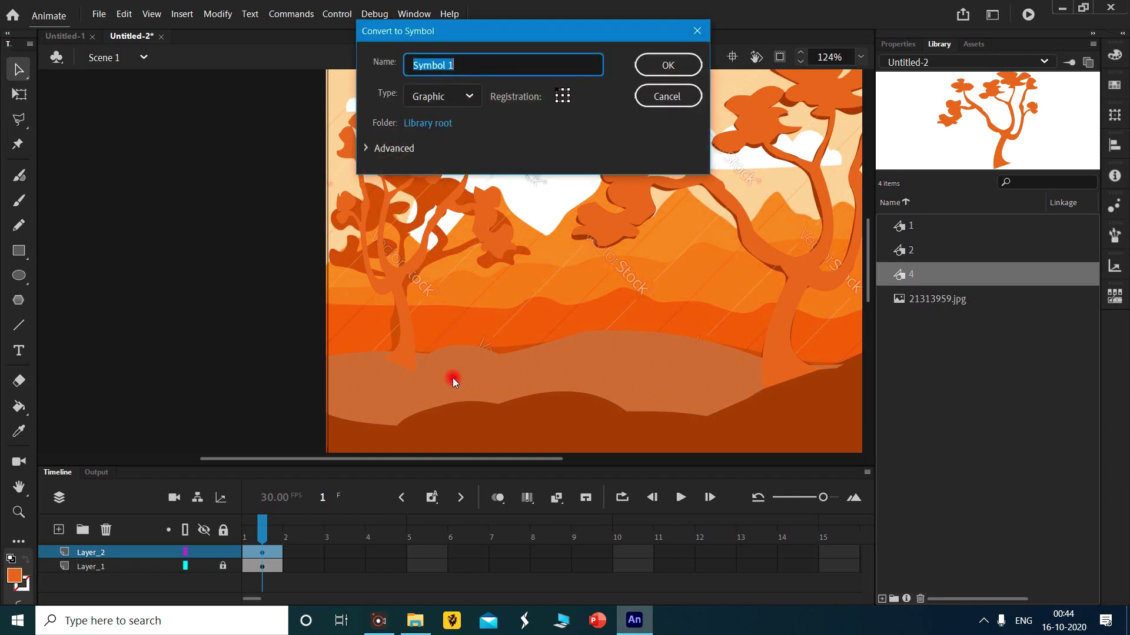
pyautogui.write('4')
pyautogui.press('Return')
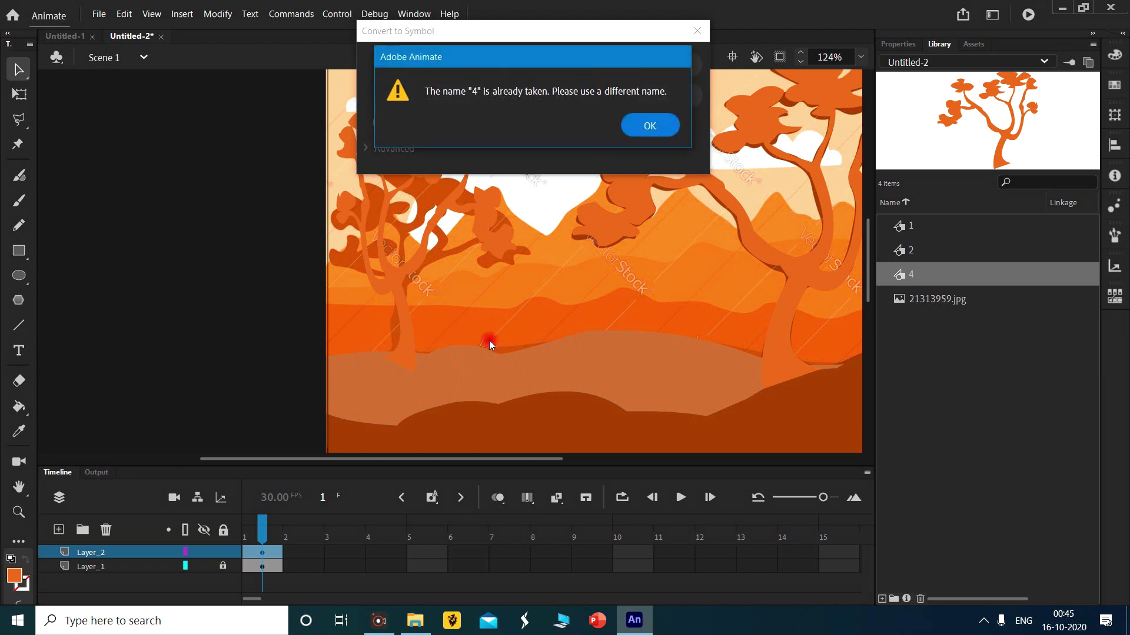
pyautogui.click(665, 129)
pyautogui.click(461, 65)
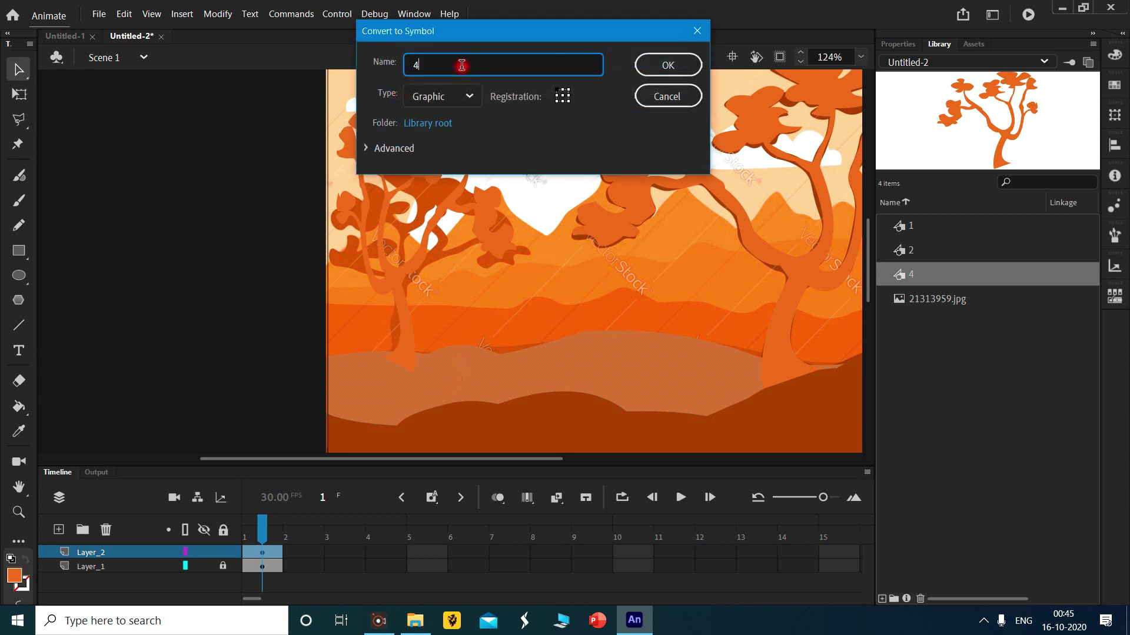
pyautogui.press('BackSpace')
pyautogui.click(676, 63)
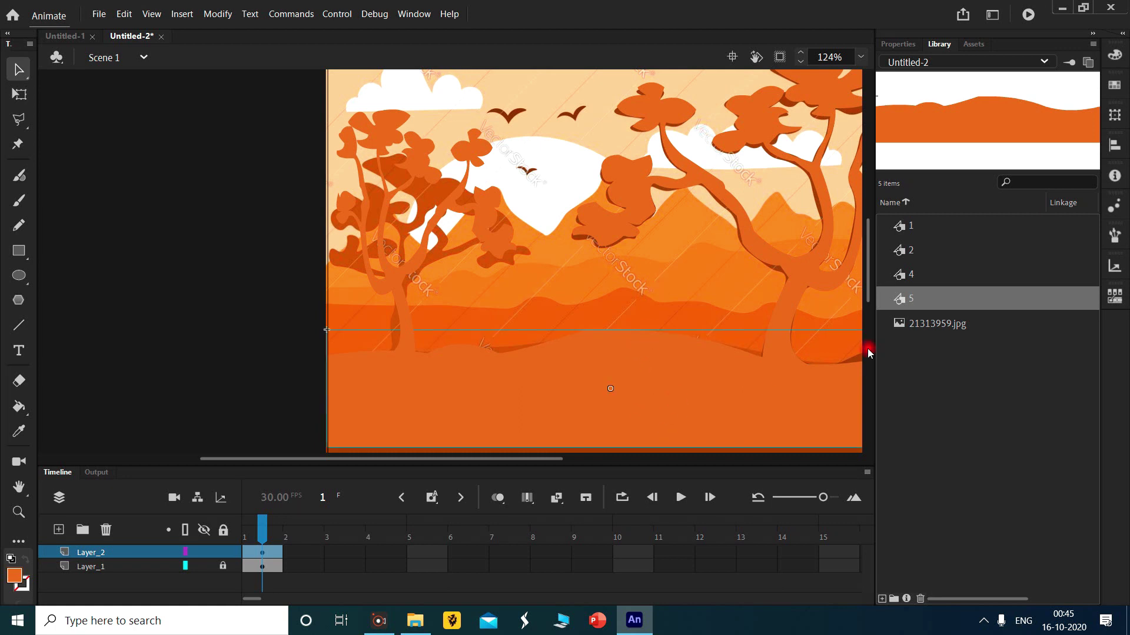
pyautogui.hotkey('ctrl', 'Down')
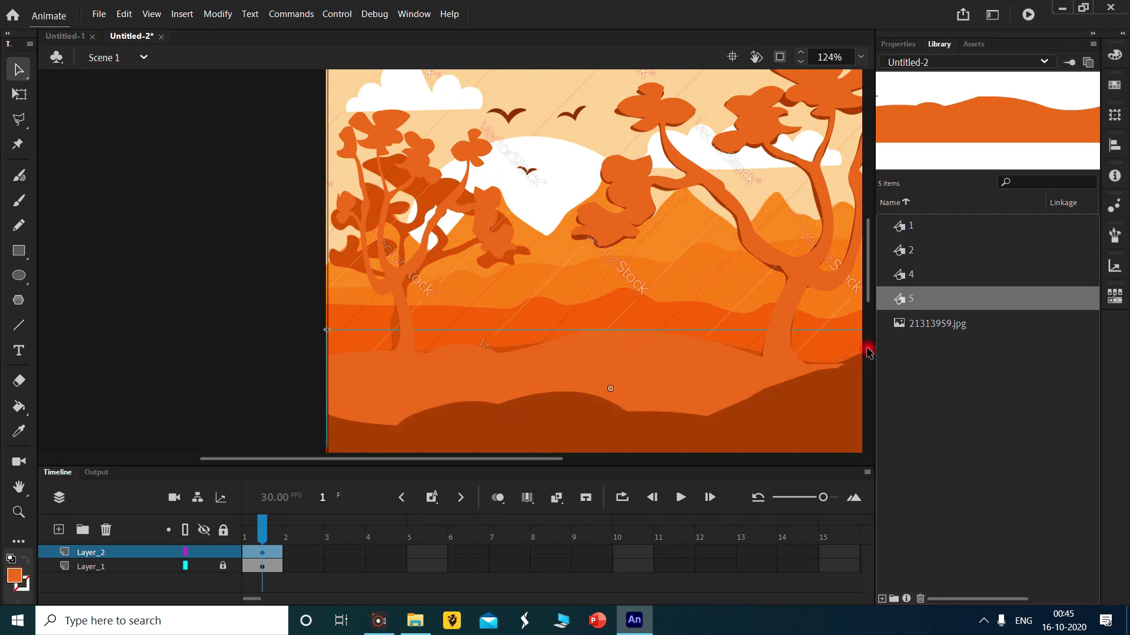
# Open the right tree's symbol 2 for editing and sample the dark brown of library symbol 1 as the fill colour.
pyautogui.click(790, 300)
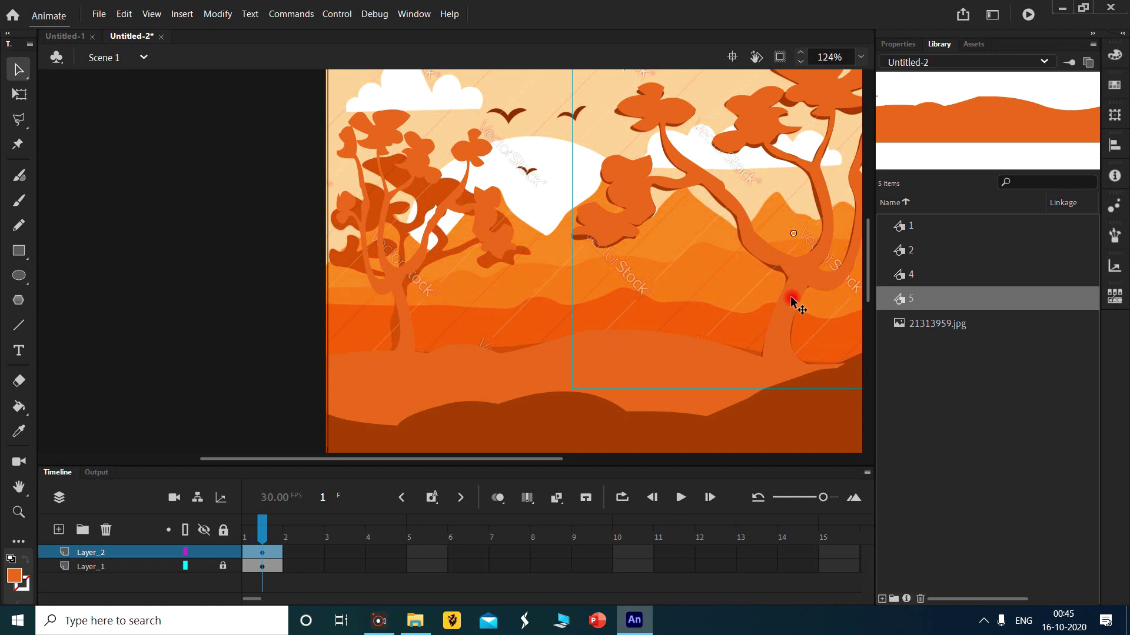
pyautogui.doubleClick(790, 300)
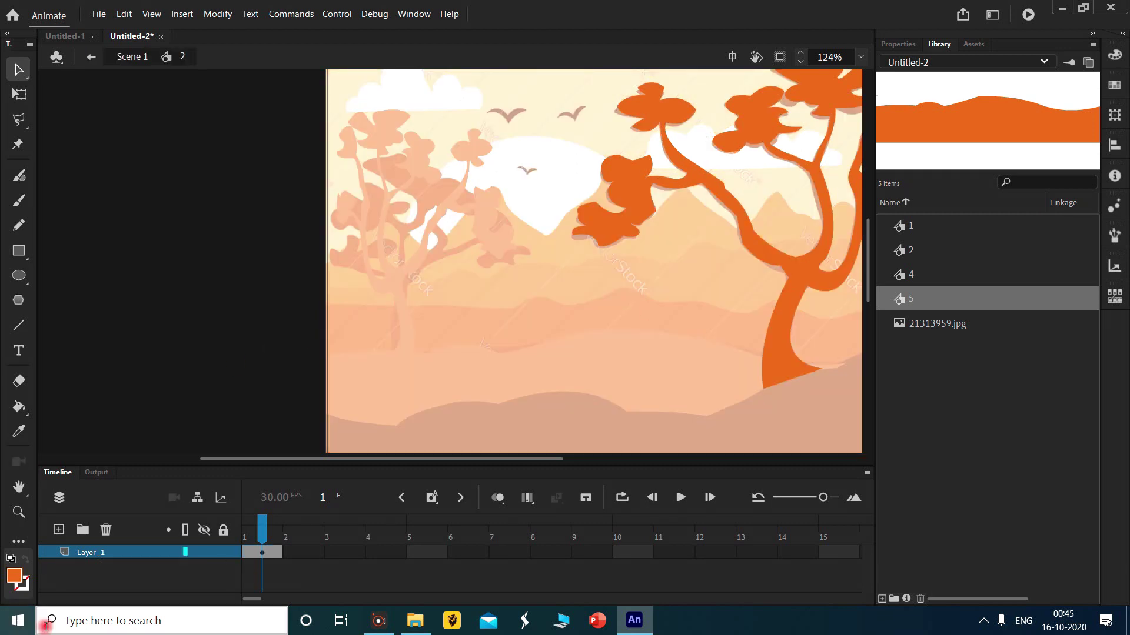
pyautogui.click(15, 575)
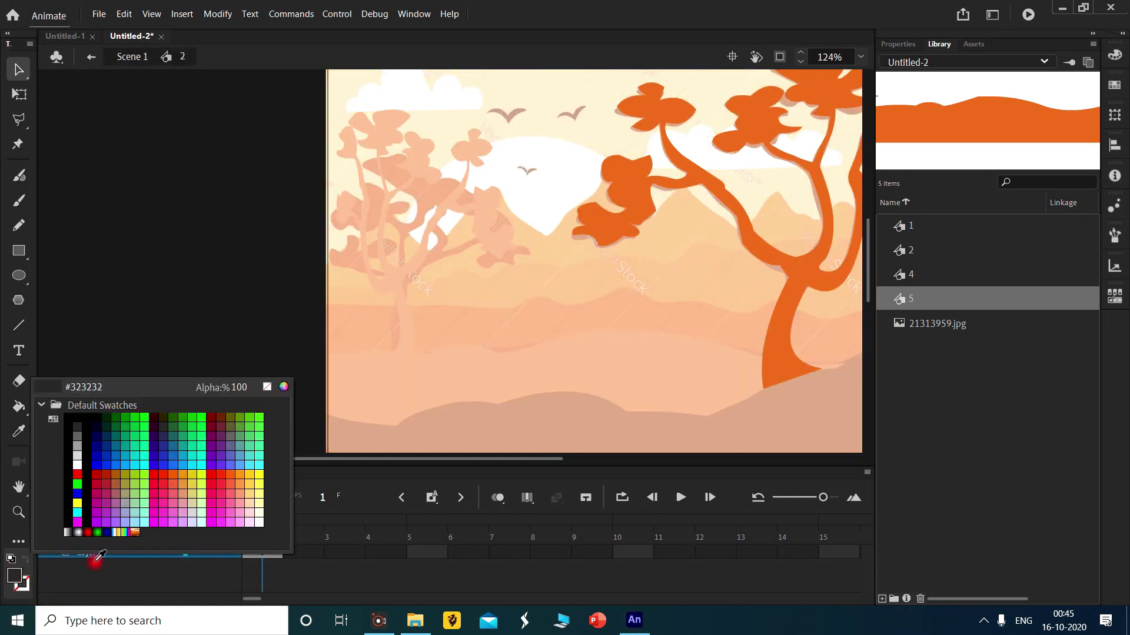
pyautogui.click(924, 274)
pyautogui.click(925, 274)
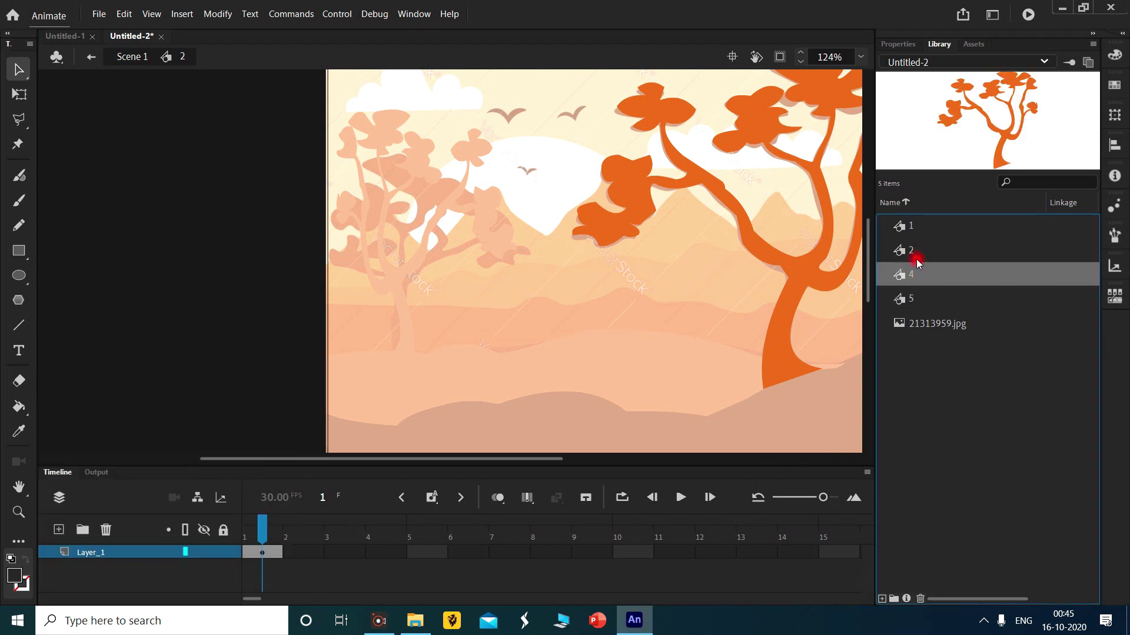
pyautogui.click(917, 250)
pyautogui.click(928, 230)
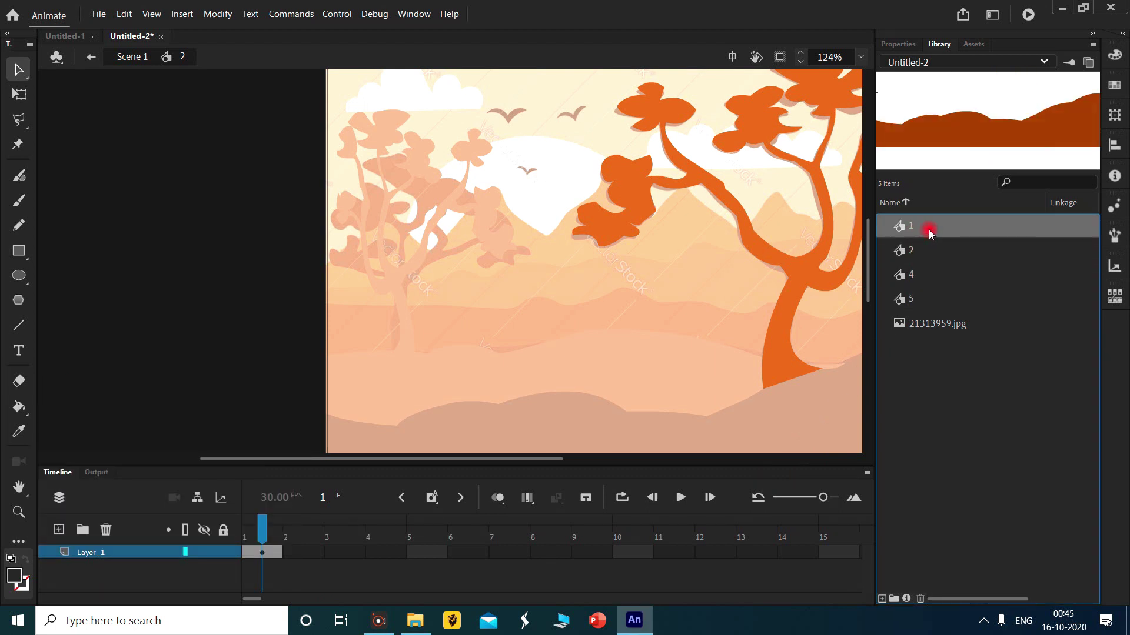
pyautogui.click(20, 578)
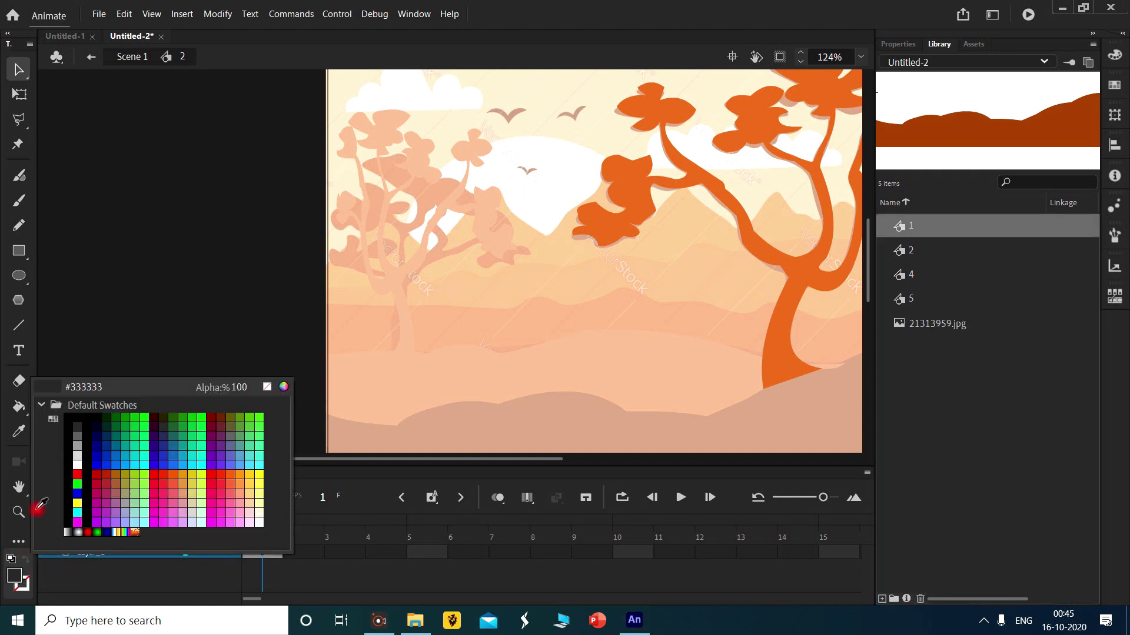
pyautogui.click(949, 129)
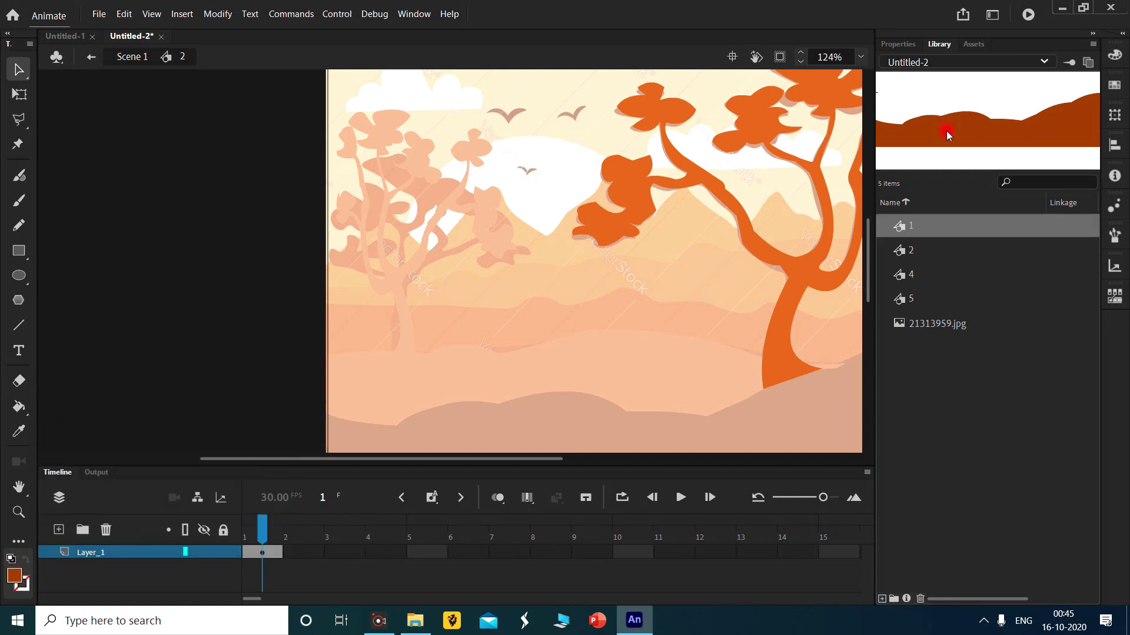
# Recolour the shape in nested symbol 4 with symbol 1's dark brown and return to the main scene.
pyautogui.doubleClick(776, 259)
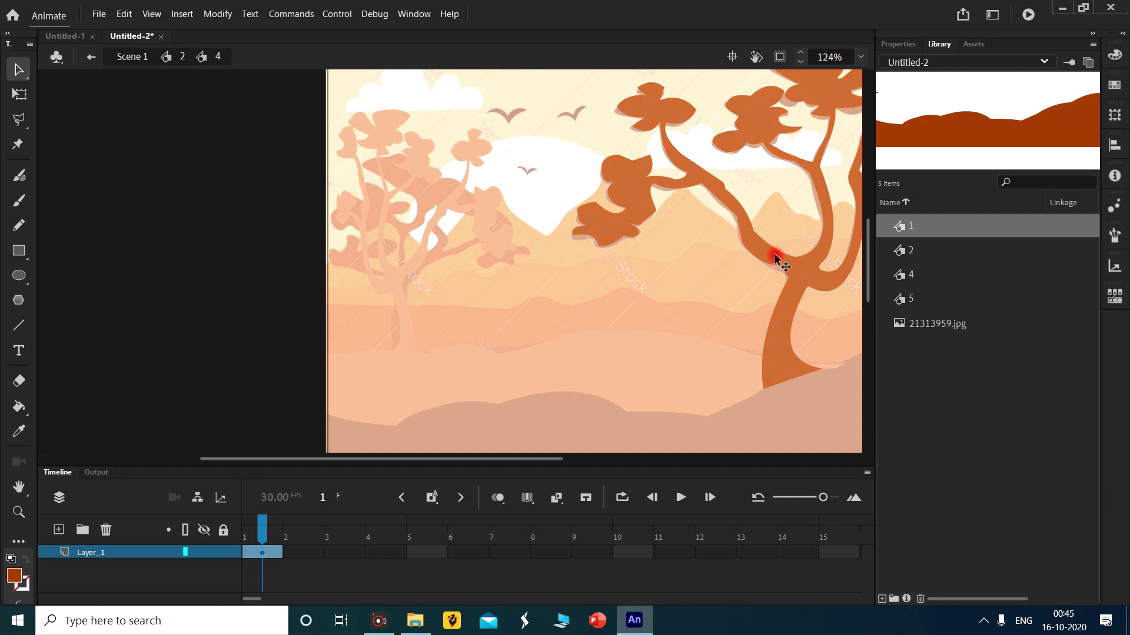
pyautogui.click(11, 582)
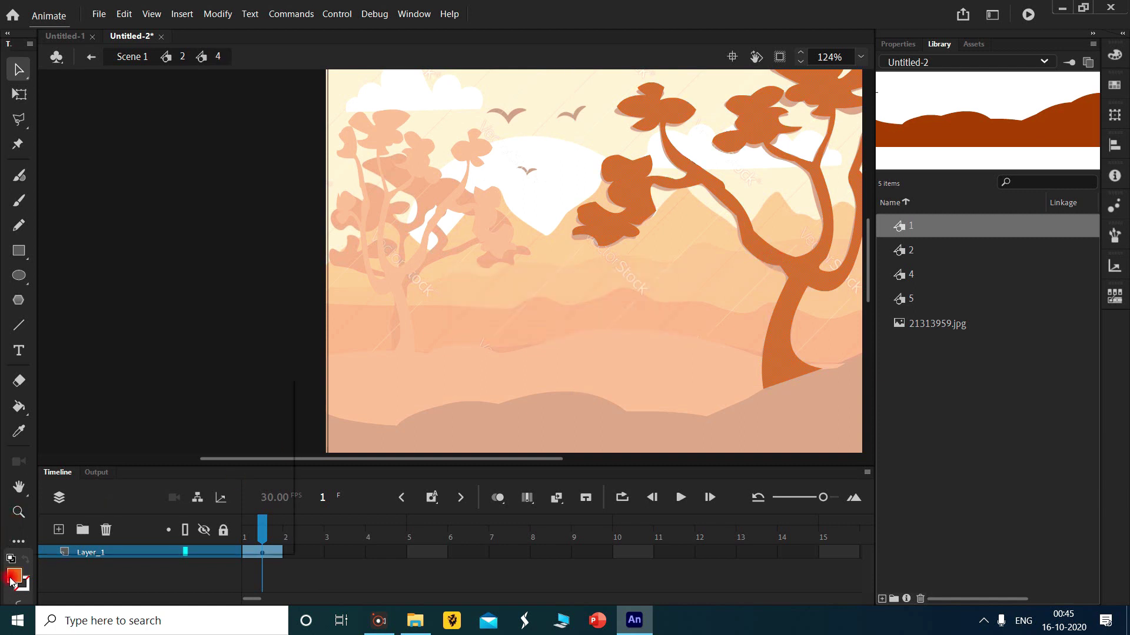
pyautogui.click(932, 128)
pyautogui.doubleClick(470, 294)
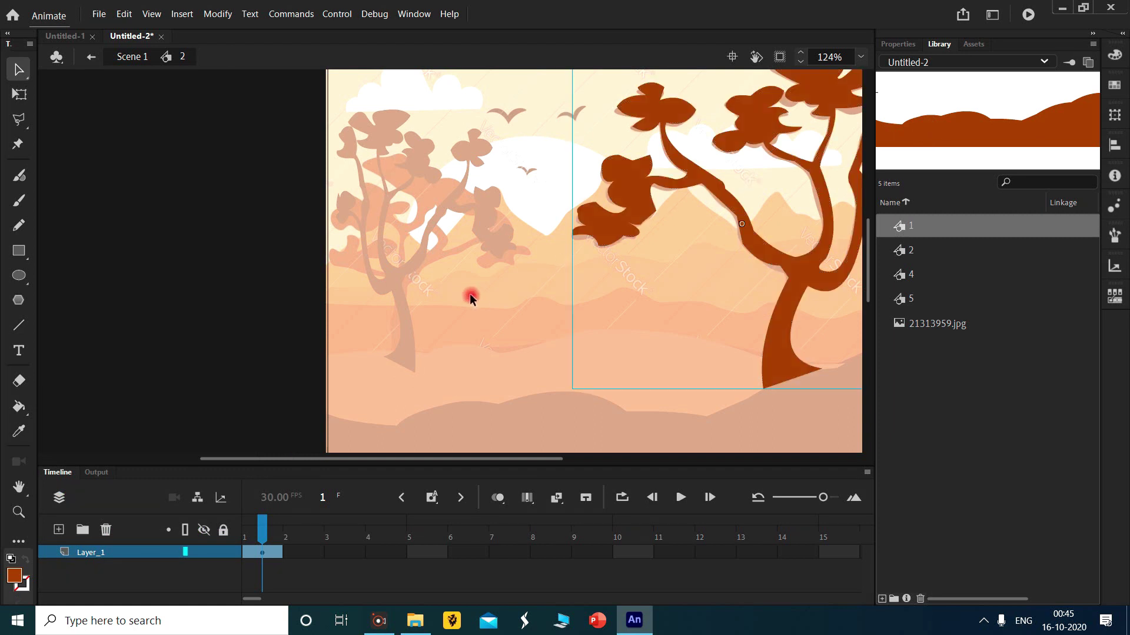
pyautogui.doubleClick(207, 213)
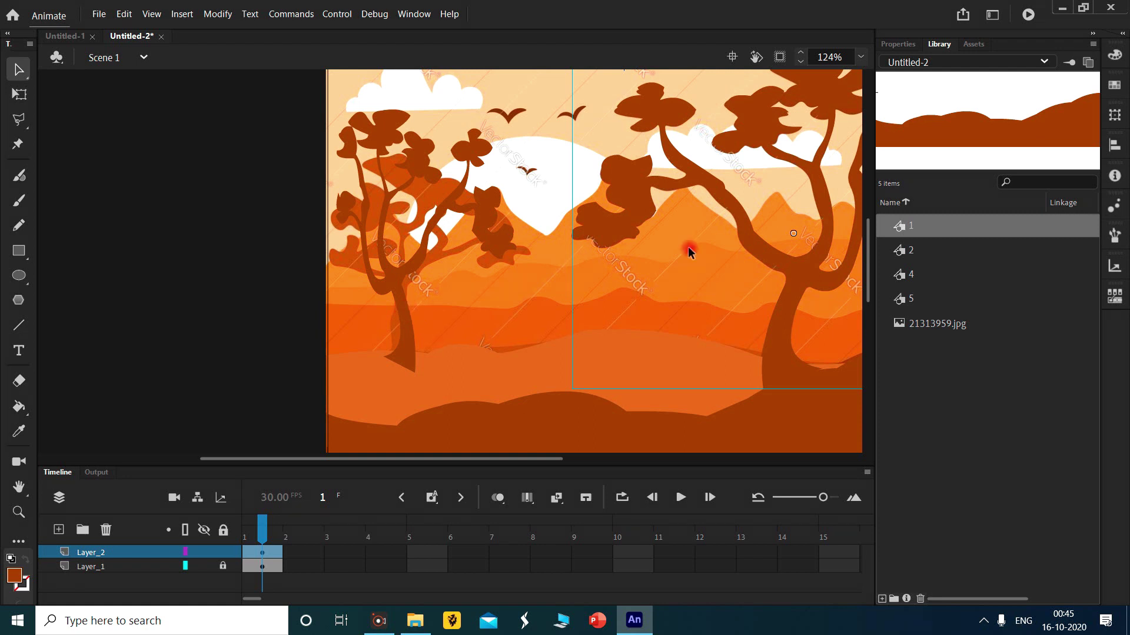
# Open the left tree's symbol for editing and convert the tree inside it to a graphic symbol named 6.
pyautogui.click(394, 280)
pyautogui.hotkey('ctrl', 'z')
pyautogui.doubleClick(395, 279)
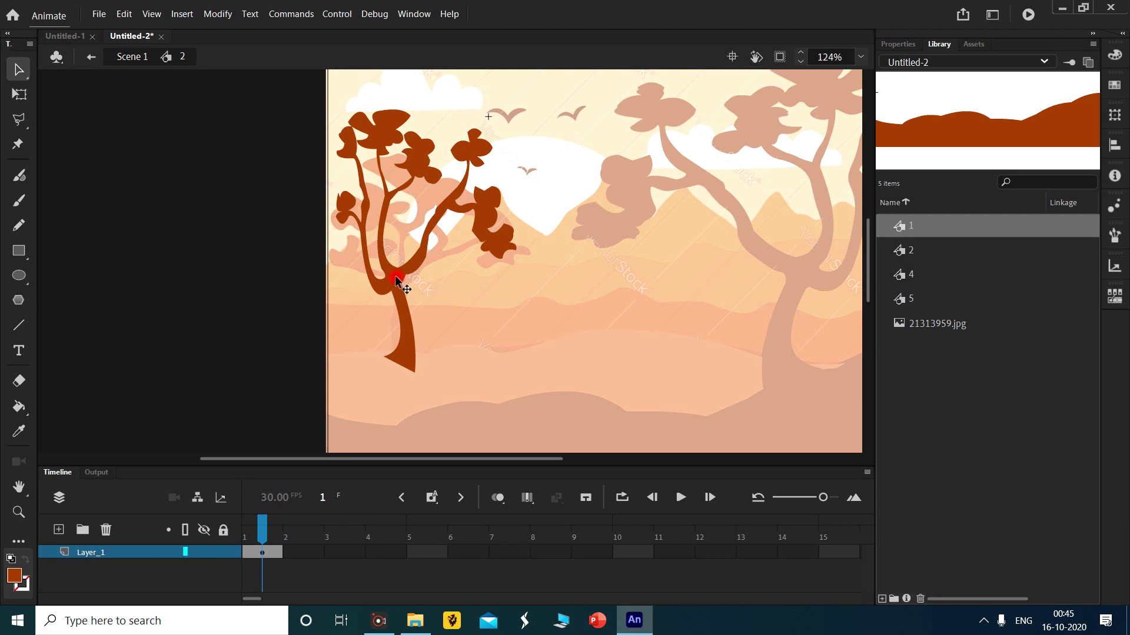
pyautogui.click(395, 279)
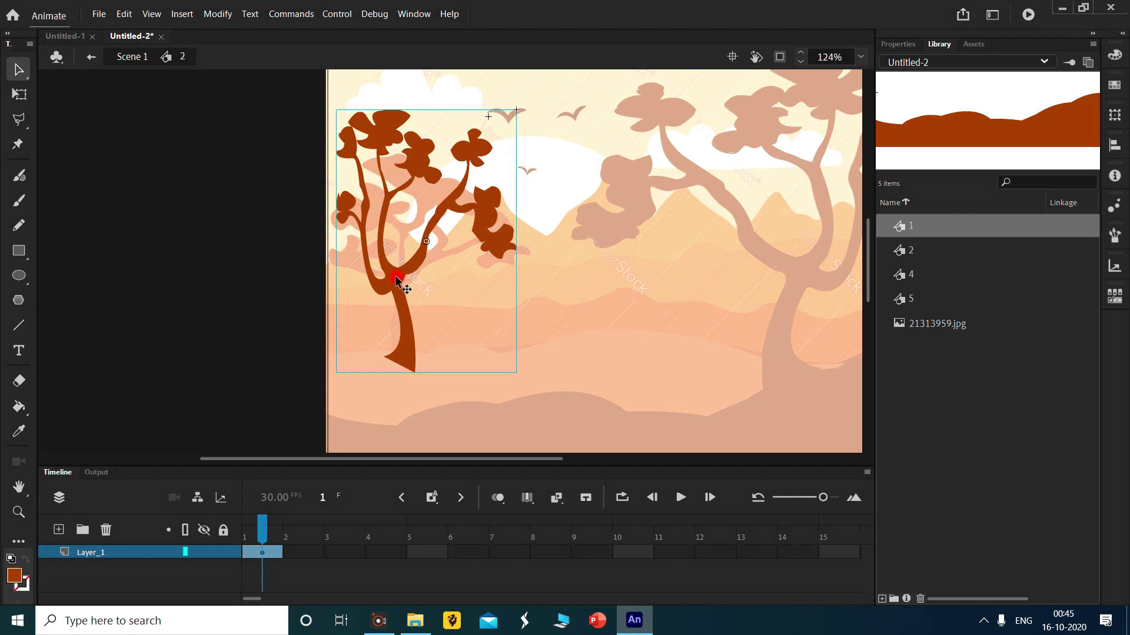
pyautogui.press('F8')
pyautogui.write('6')
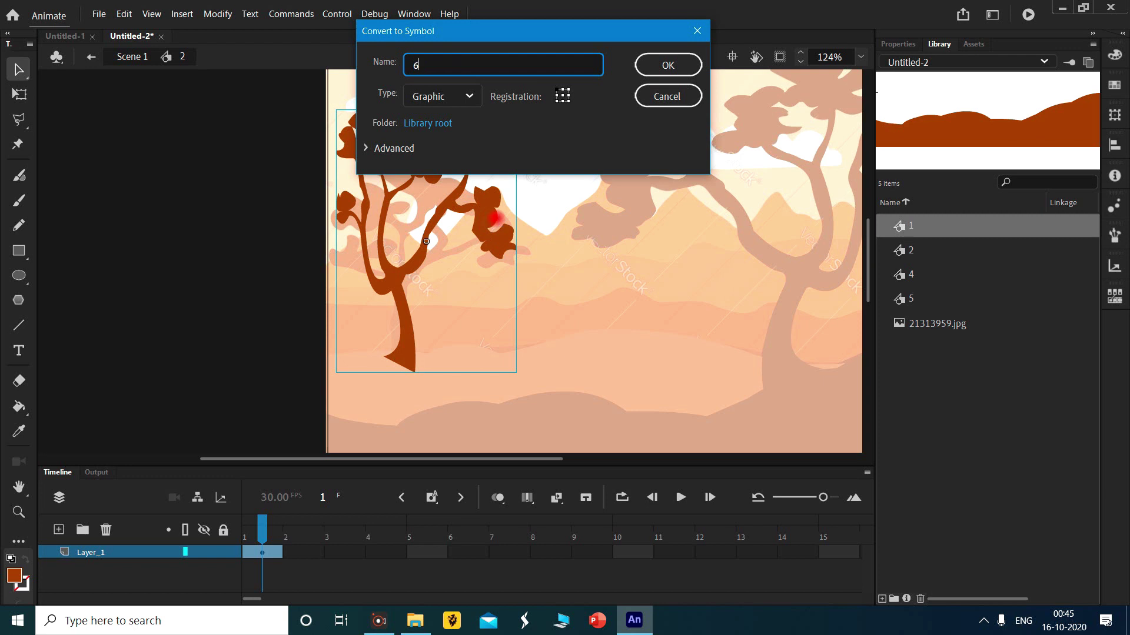
pyautogui.click(700, 65)
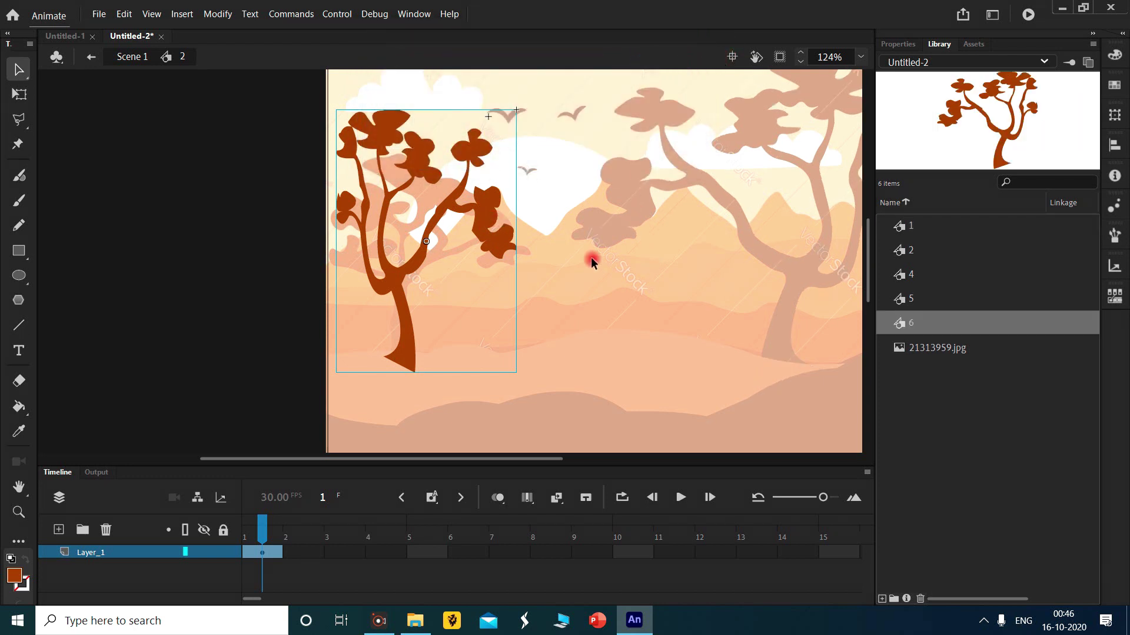
# Open the shape nested inside symbol 6 and change its fill to a dark grey sampled from the interface.
pyautogui.doubleClick(393, 281)
pyautogui.doubleClick(393, 281)
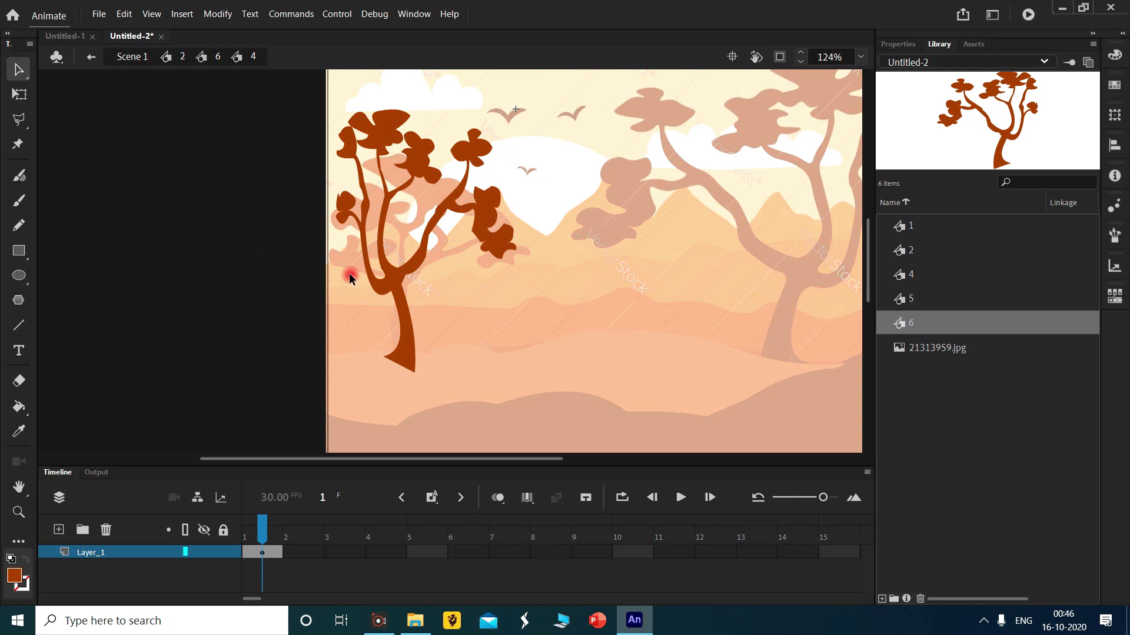
pyautogui.click(393, 275)
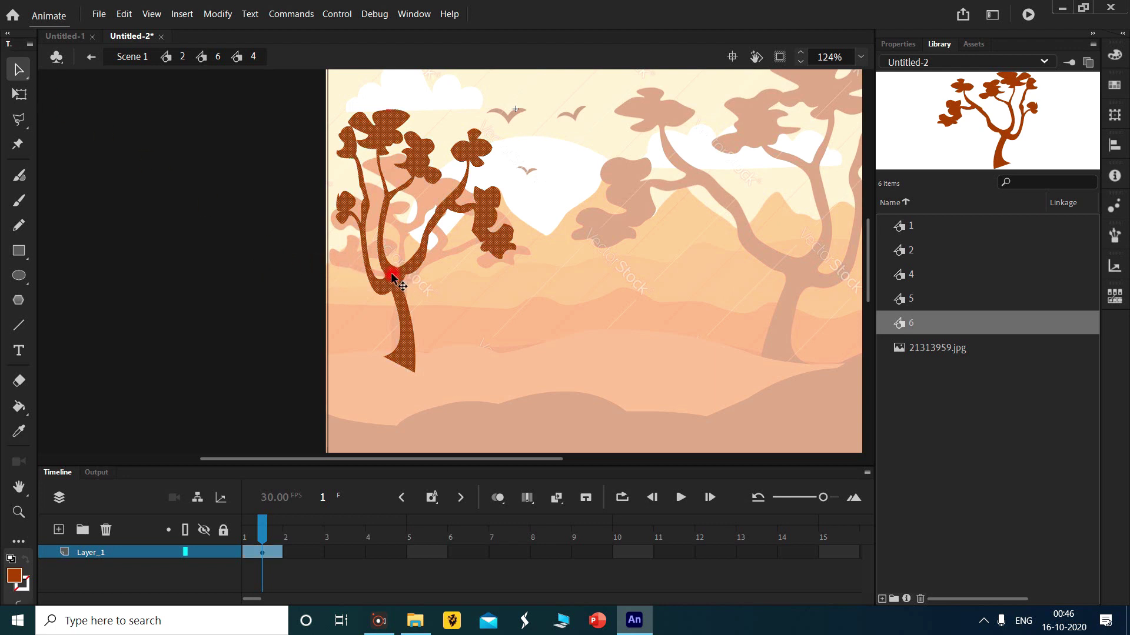
pyautogui.click(14, 577)
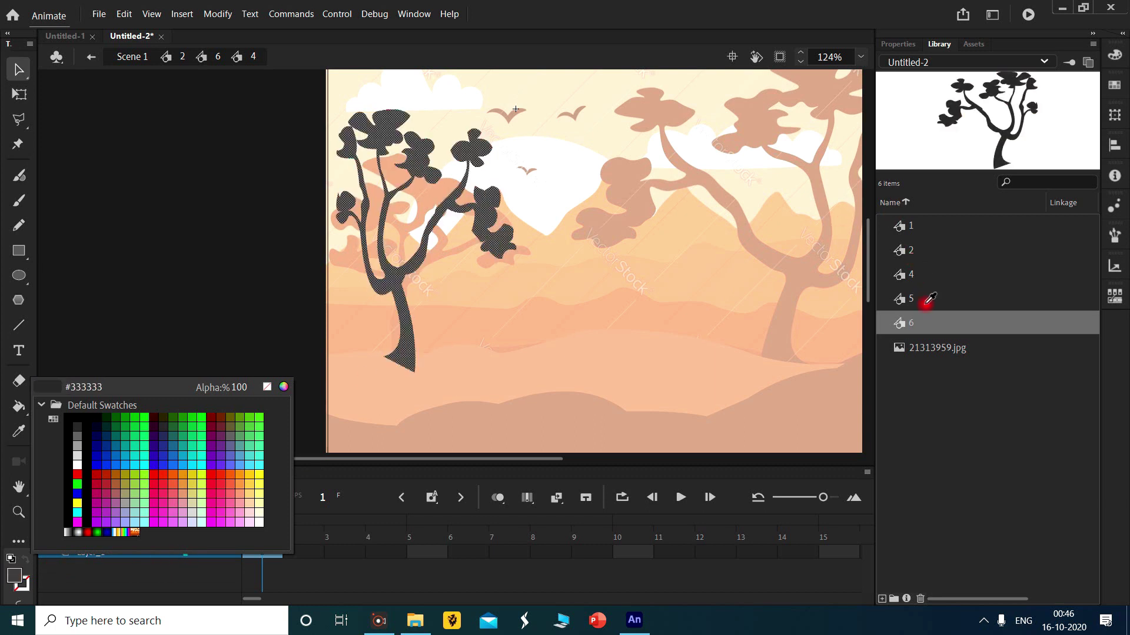
pyautogui.click(1000, 463)
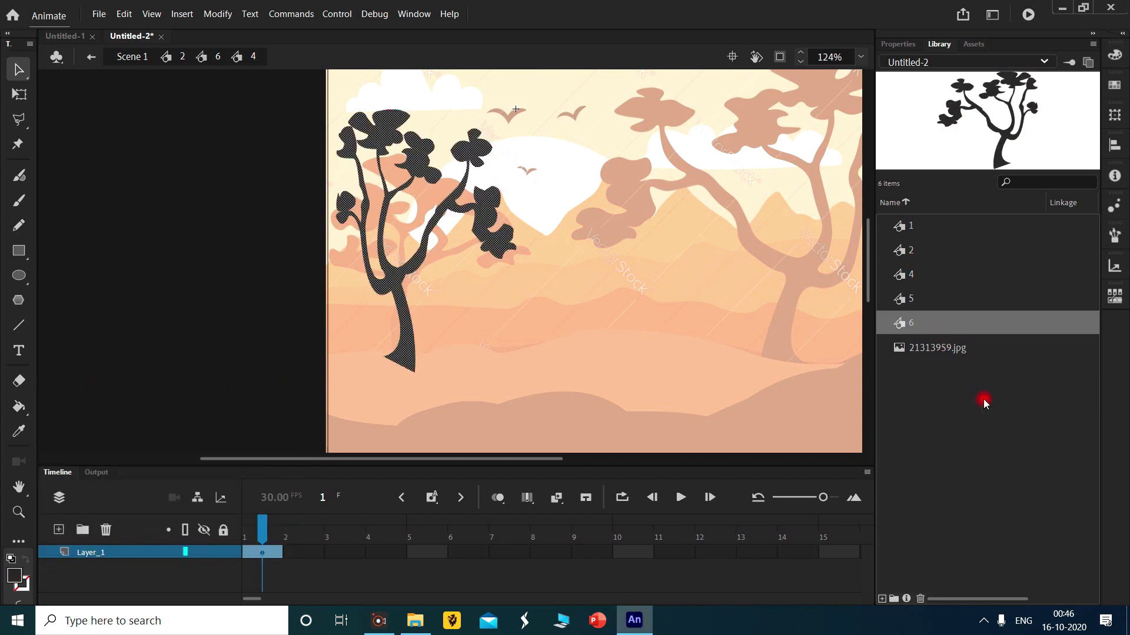
# Examine the previews of the library symbols to compare their colours, and return to the main scene.
pyautogui.click(913, 296)
pyautogui.click(919, 274)
pyautogui.click(922, 249)
pyautogui.click(925, 227)
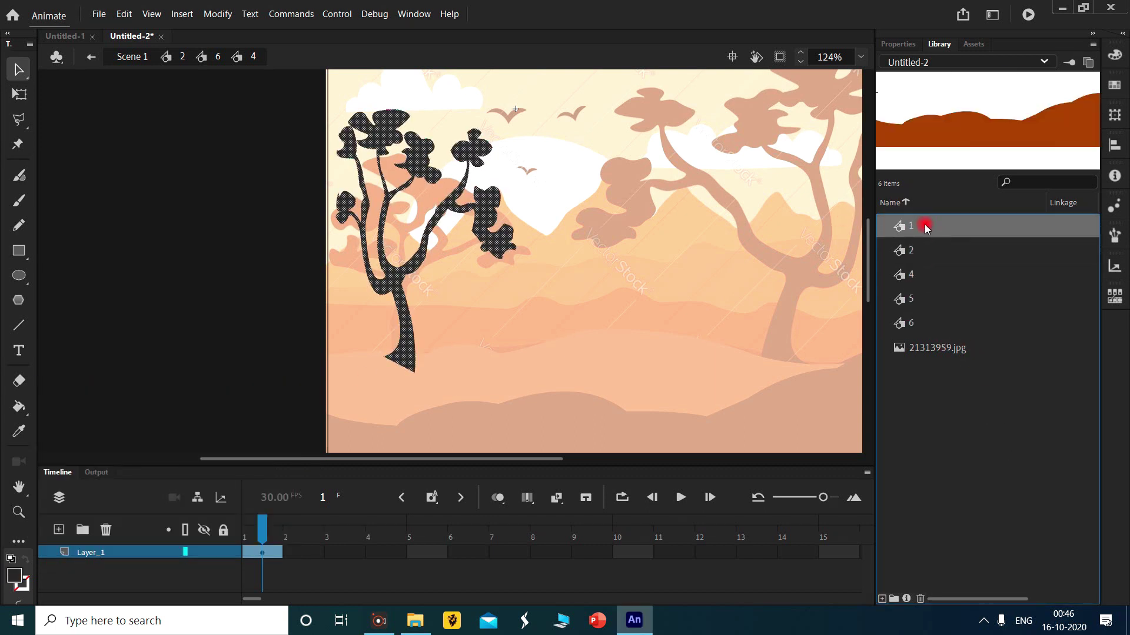
pyautogui.click(916, 249)
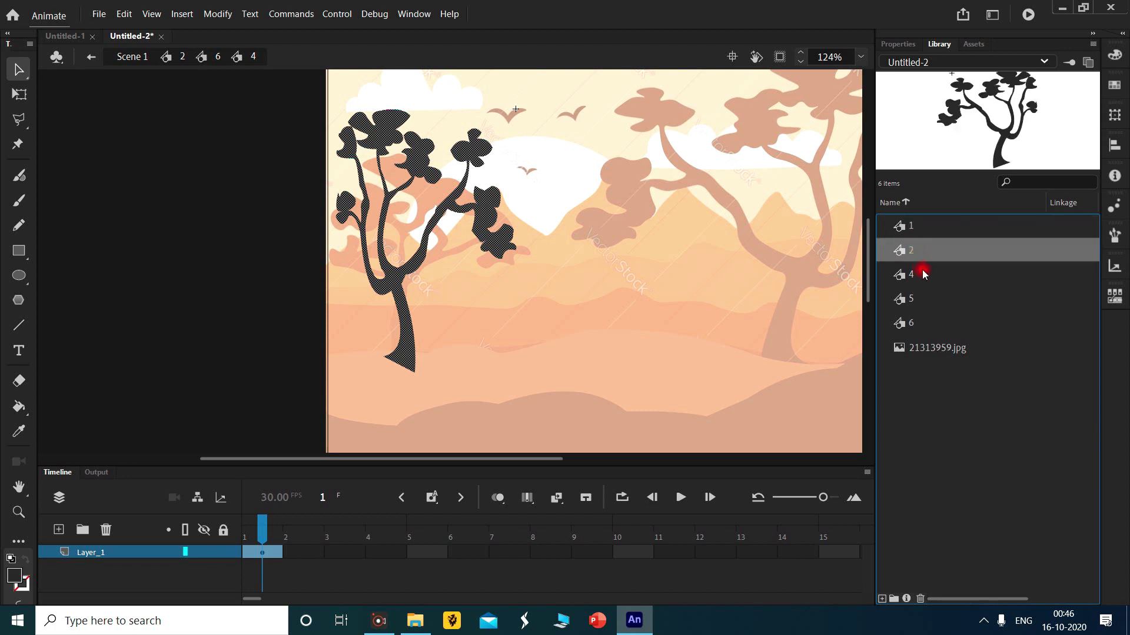
pyautogui.click(923, 271)
pyautogui.click(921, 273)
pyautogui.click(924, 253)
pyautogui.click(923, 276)
pyautogui.click(918, 294)
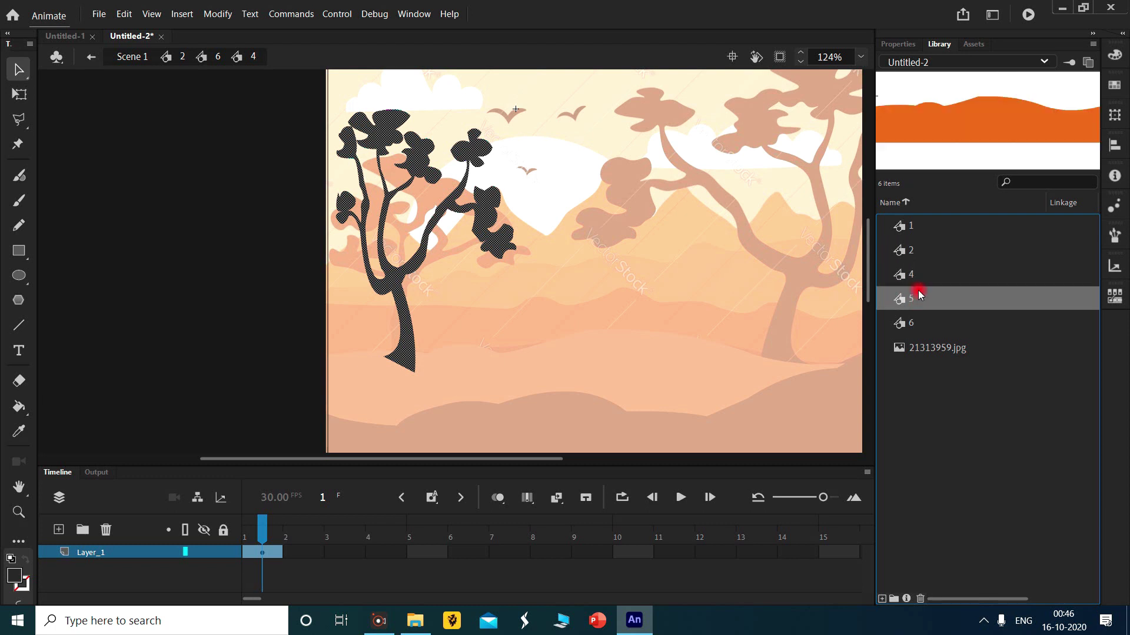
pyautogui.click(925, 276)
pyautogui.click(931, 252)
pyautogui.click(927, 271)
pyautogui.click(933, 252)
pyautogui.click(927, 284)
pyautogui.click(926, 296)
pyautogui.click(925, 322)
pyautogui.click(920, 349)
pyautogui.click(931, 320)
pyautogui.click(941, 303)
pyautogui.click(957, 284)
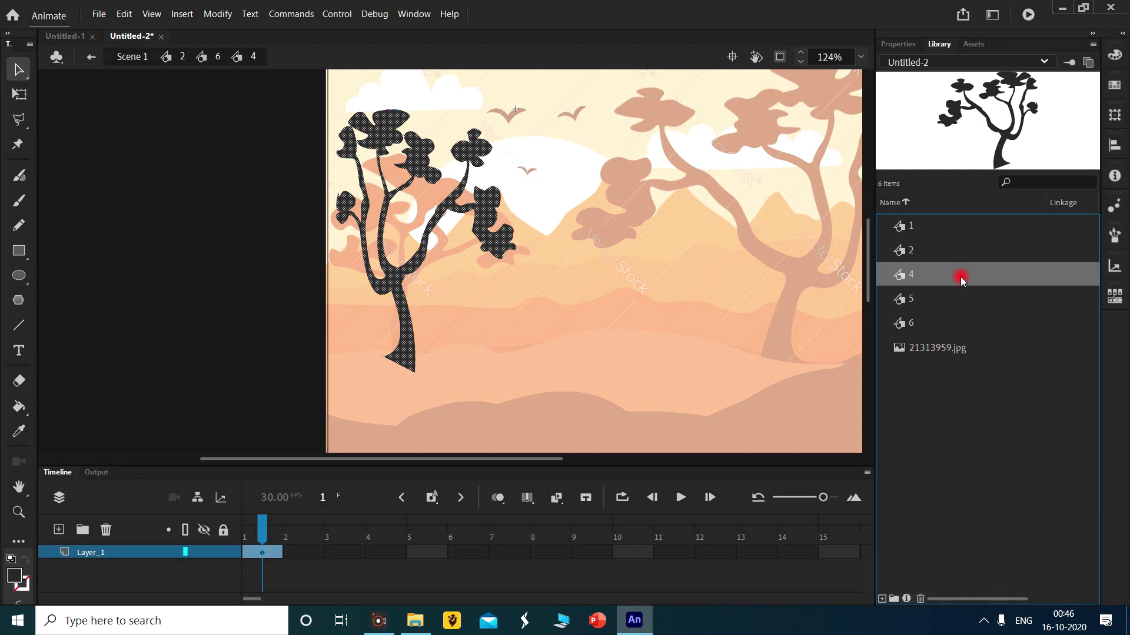
pyautogui.click(230, 228)
pyautogui.doubleClick(481, 286)
pyautogui.doubleClick(621, 310)
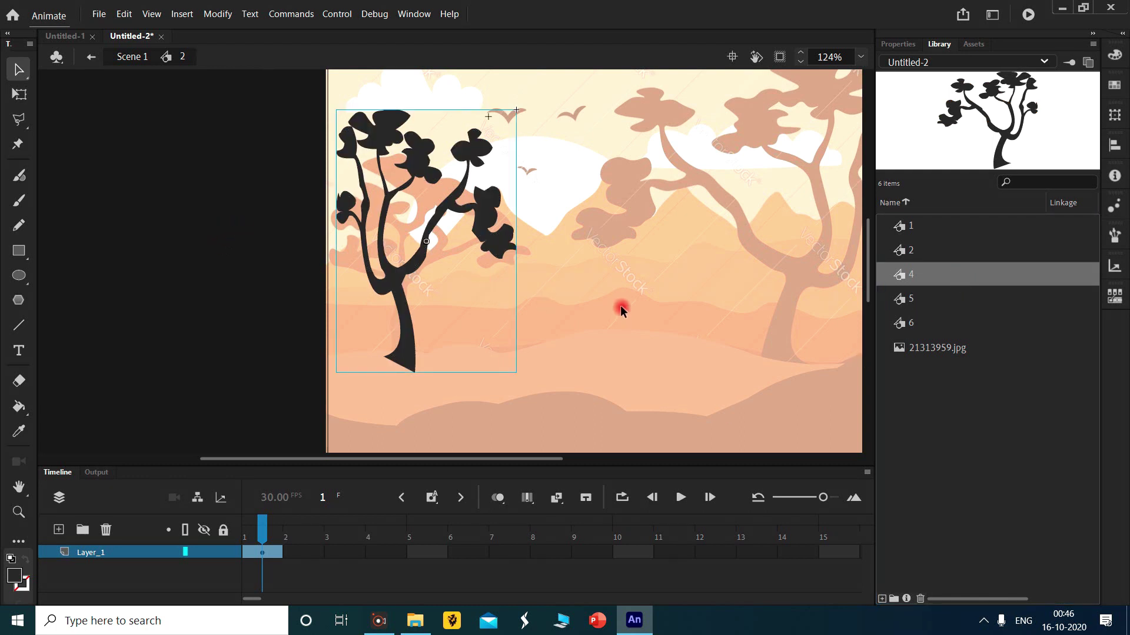
pyautogui.doubleClick(629, 291)
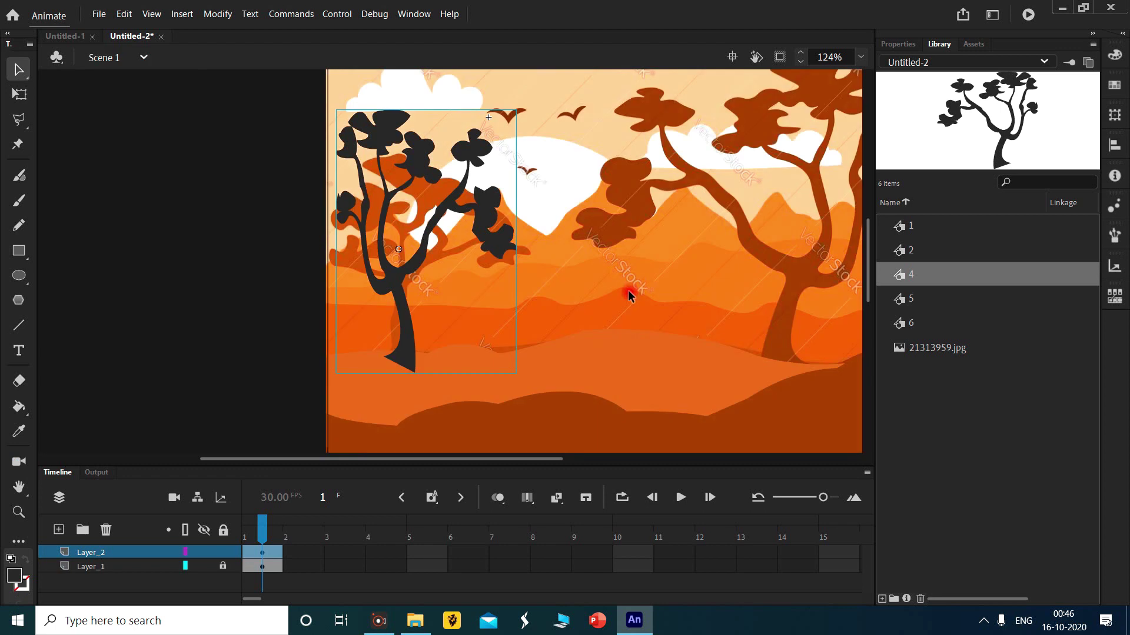
# Reopen the left tree's symbol and sample the orange of library symbol 5 as the fill colour.
pyautogui.doubleClick(399, 294)
pyautogui.click(399, 294)
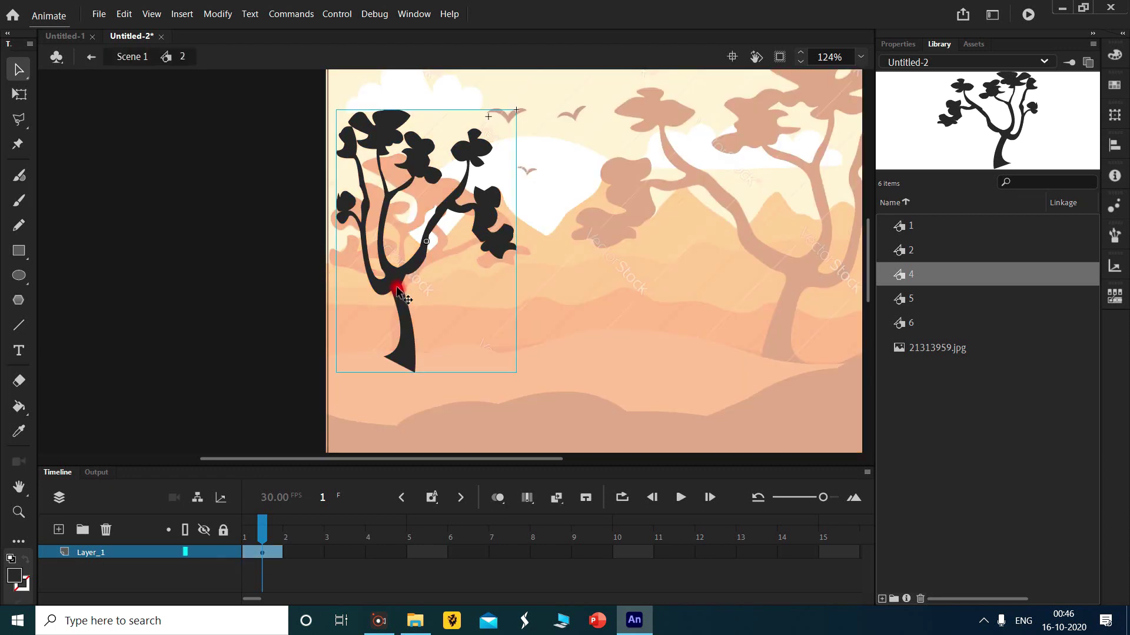
pyautogui.click(19, 578)
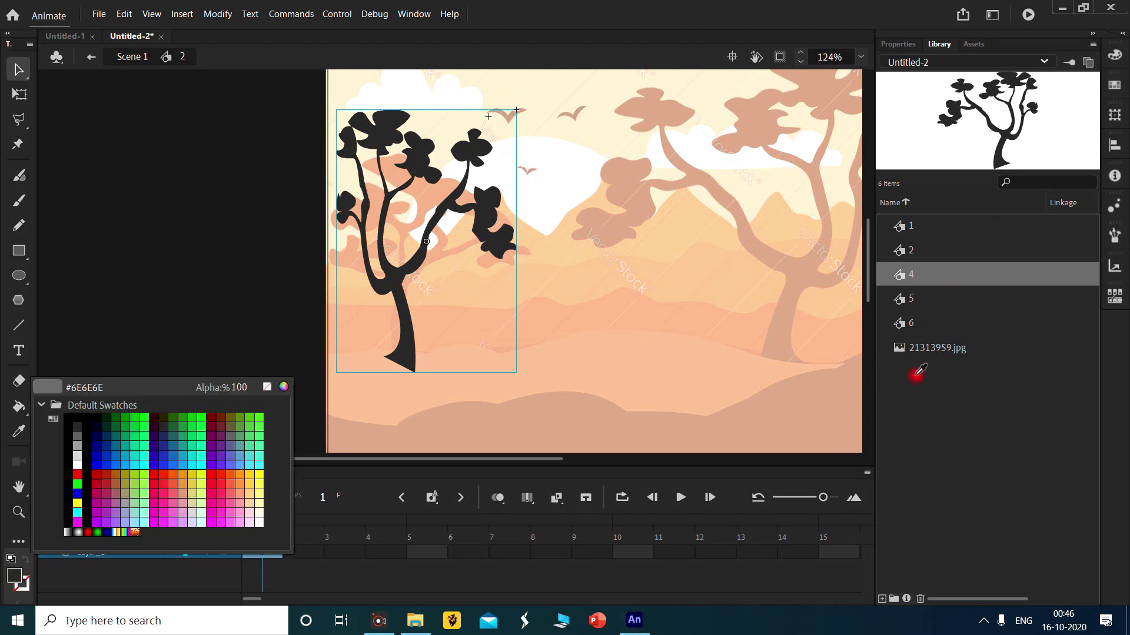
pyautogui.click(918, 292)
pyautogui.click(920, 302)
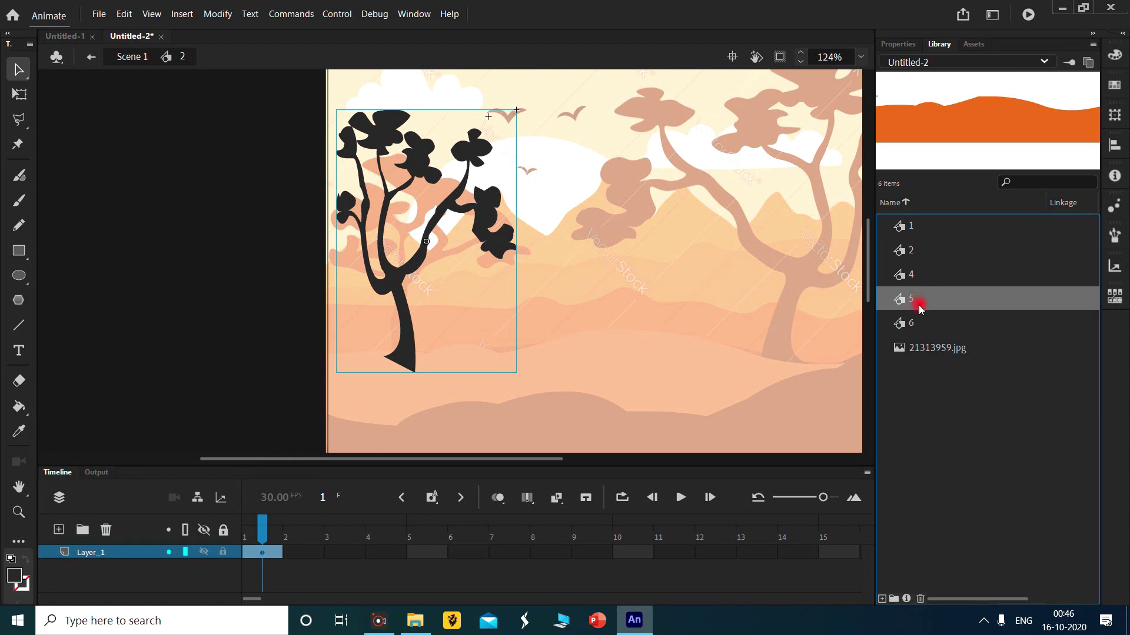
pyautogui.click(18, 576)
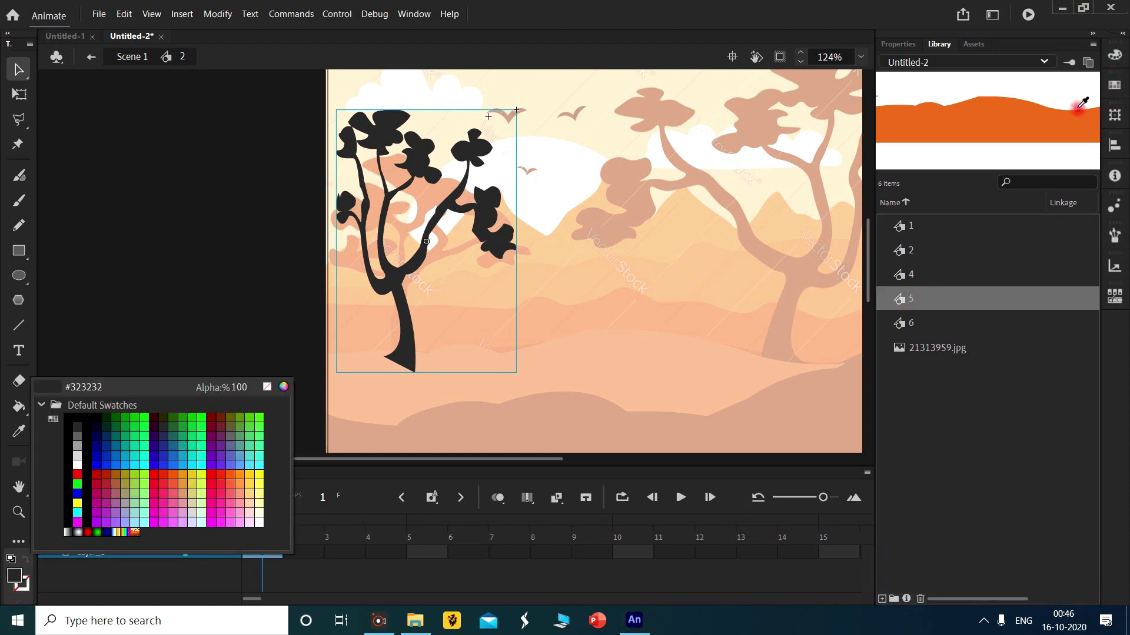
pyautogui.click(1039, 121)
# Recolour the left tree's nested shape with symbol 5's orange, return to the main scene and select the right tree.
pyautogui.doubleClick(384, 286)
pyautogui.doubleClick(386, 287)
pyautogui.click(385, 287)
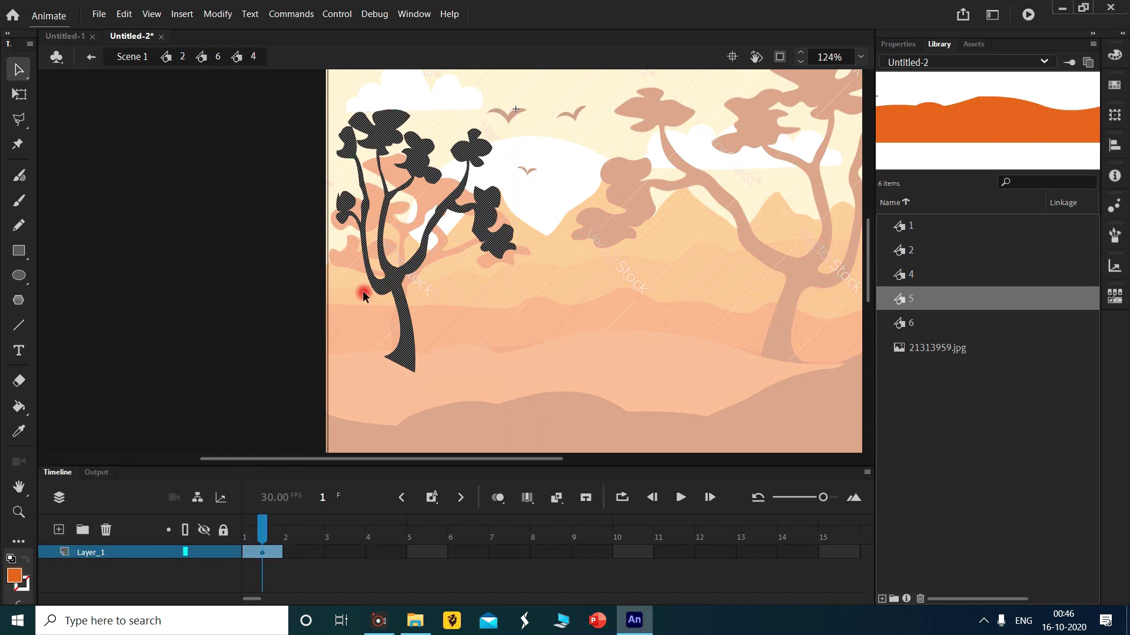
pyautogui.click(12, 576)
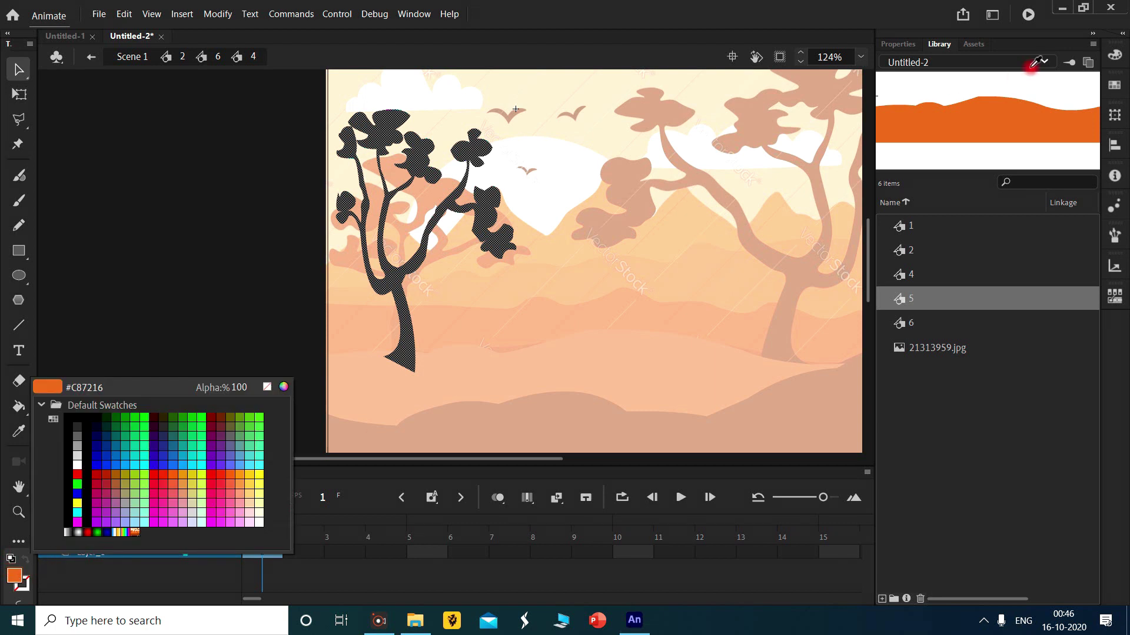
pyautogui.click(1018, 113)
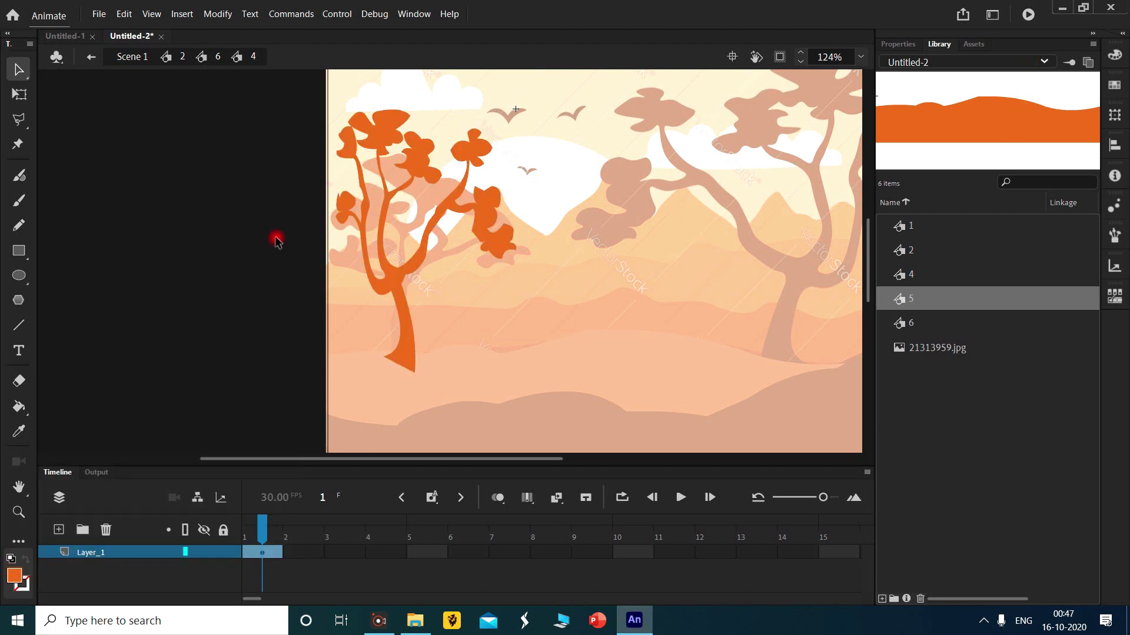
pyautogui.doubleClick(476, 276)
pyautogui.click(678, 310)
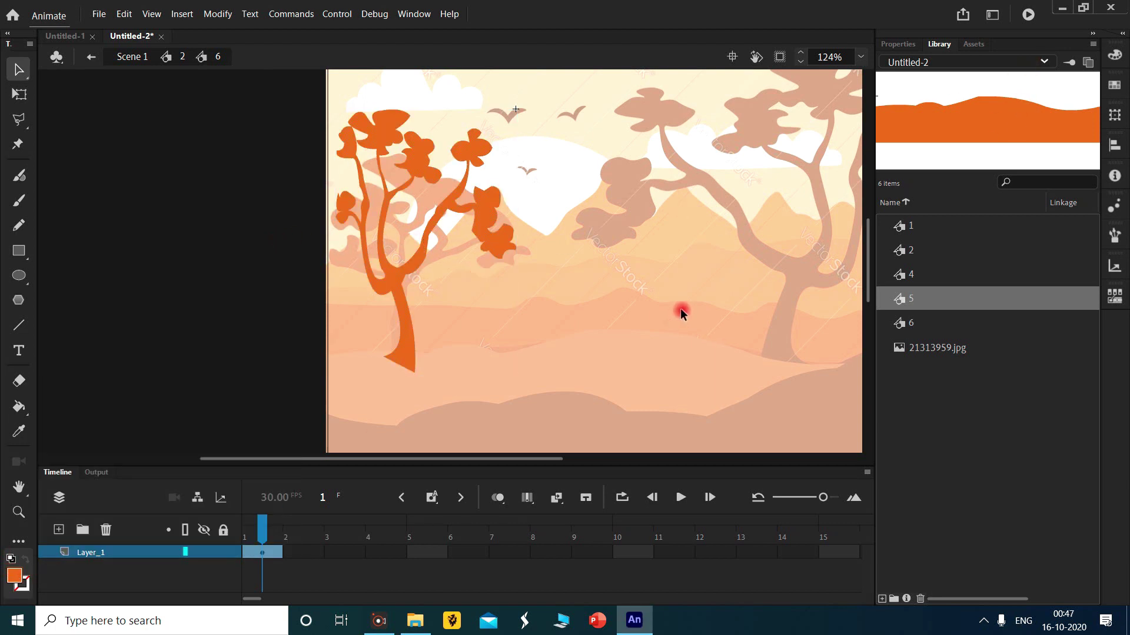
pyautogui.doubleClick(691, 275)
pyautogui.doubleClick(693, 273)
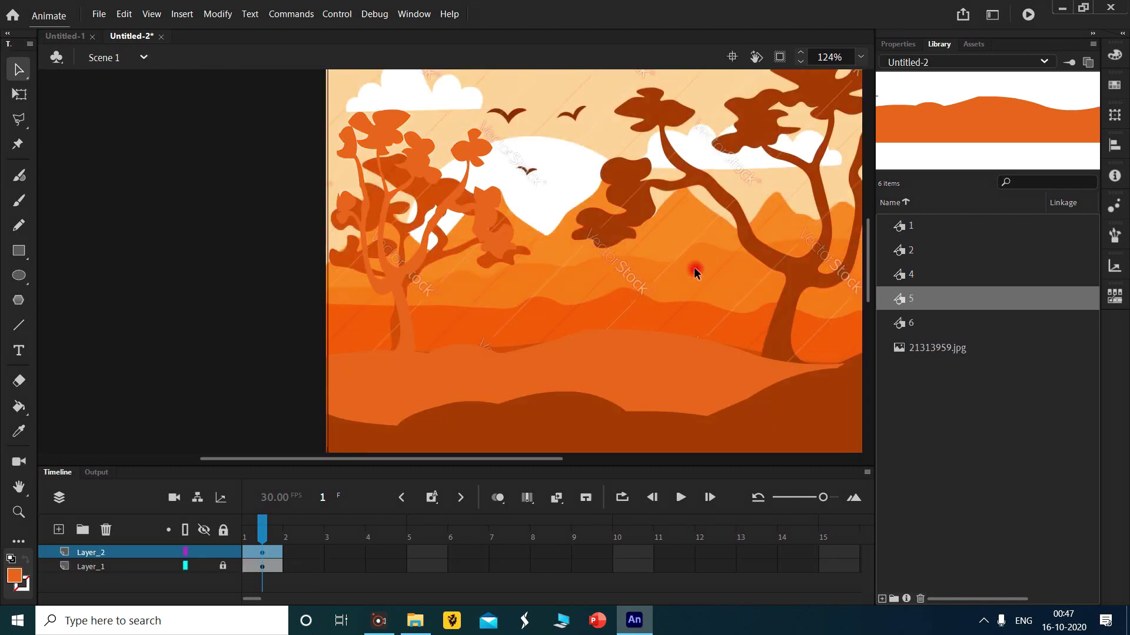
pyautogui.click(805, 265)
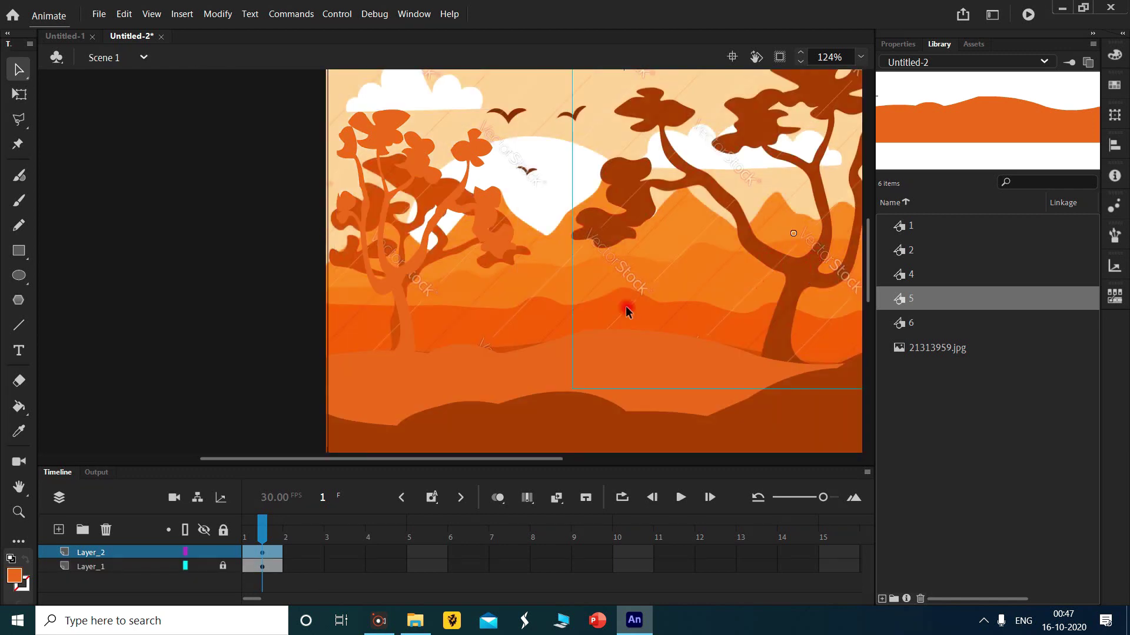
# Sample the red-orange of the middle hill band as fill and draw a full-width rectangle from the band's upper edge to the image bottom.
pyautogui.click(486, 312)
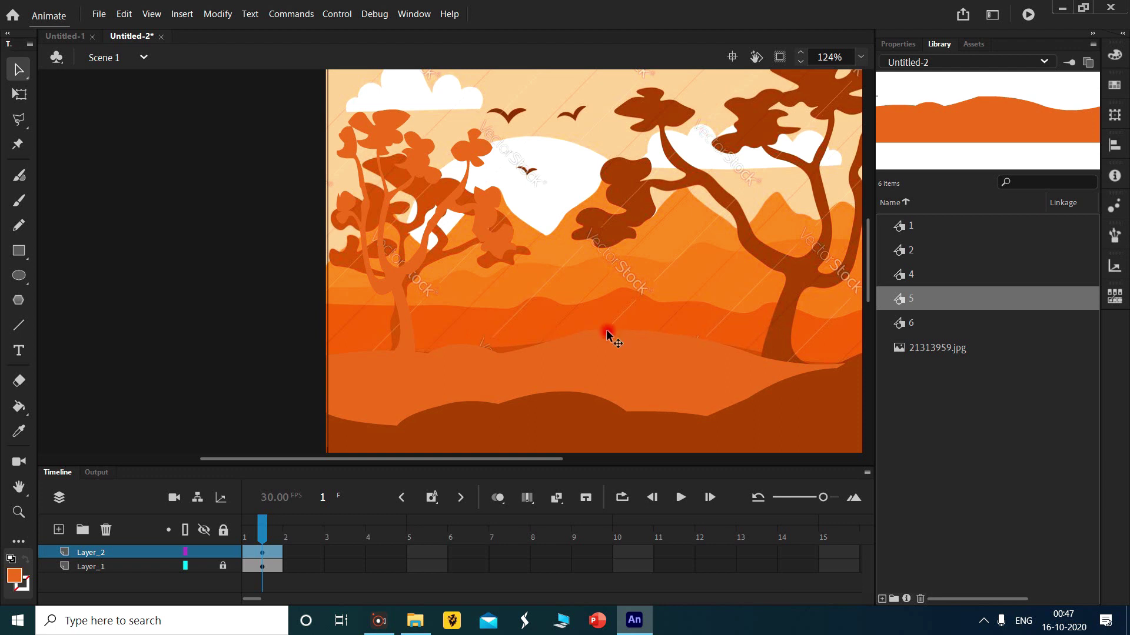
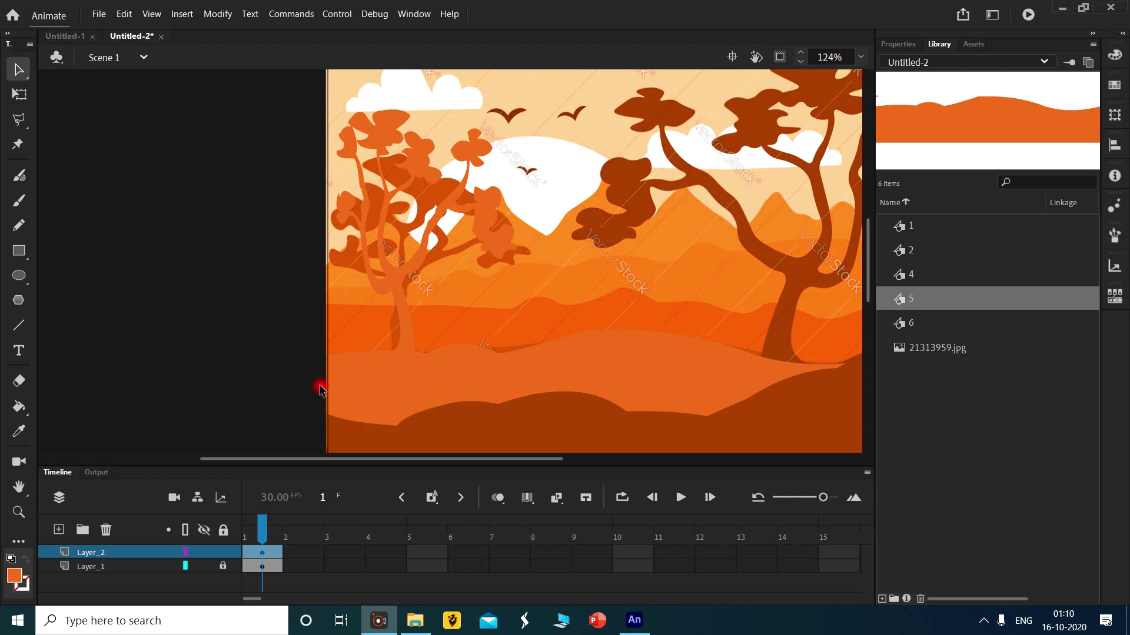
pyautogui.moveTo(425, 458); pyautogui.dragTo(461, 454)
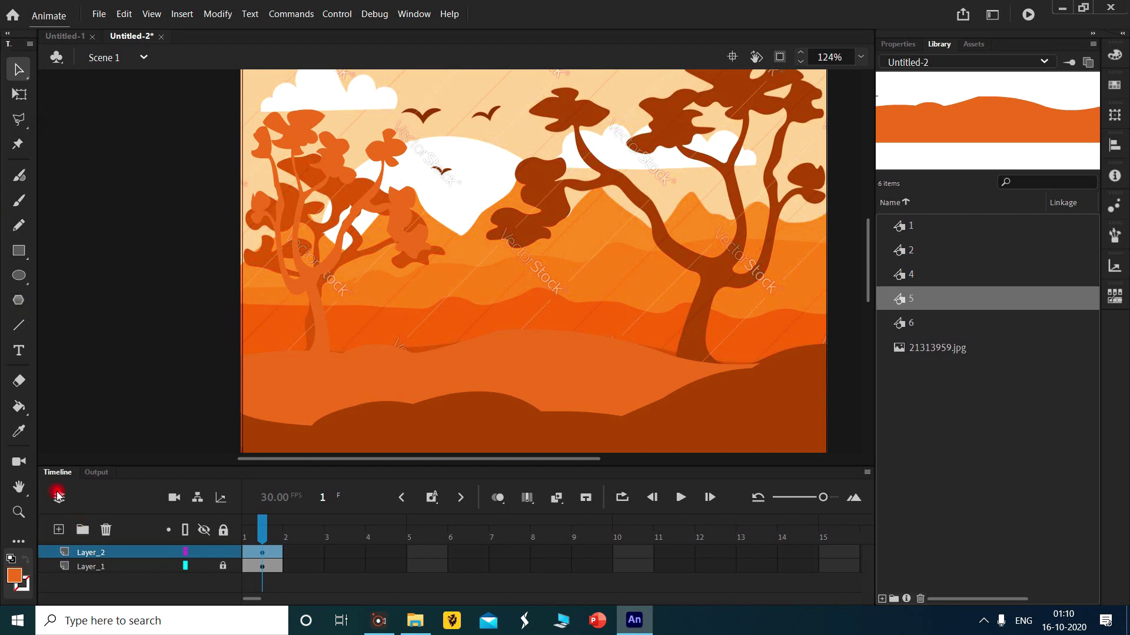
pyautogui.click(14, 575)
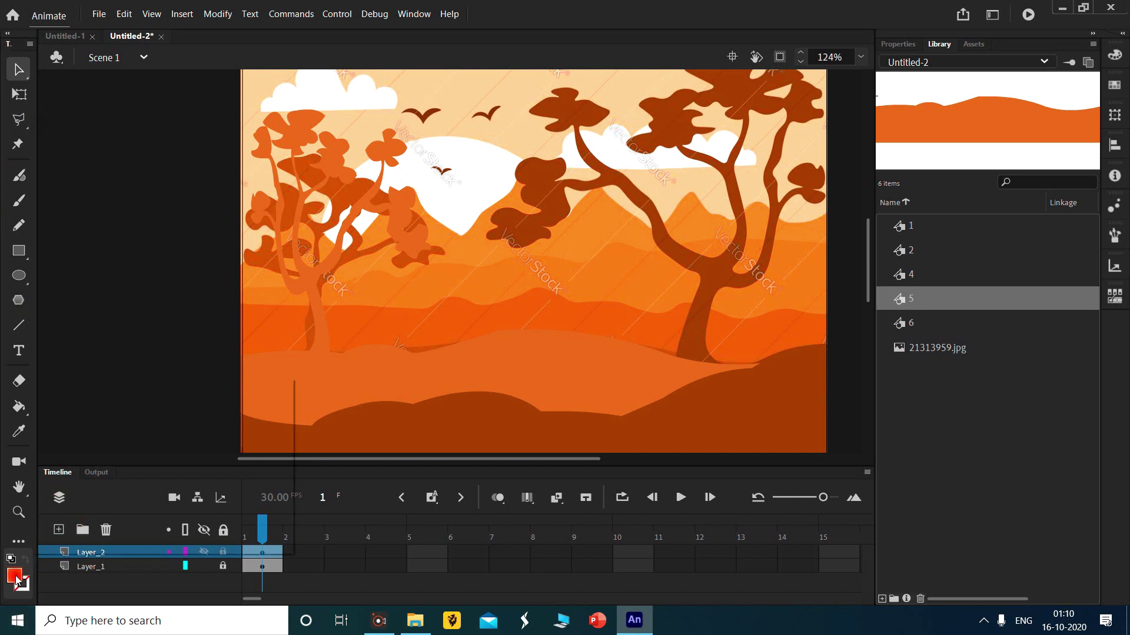
pyautogui.click(489, 320)
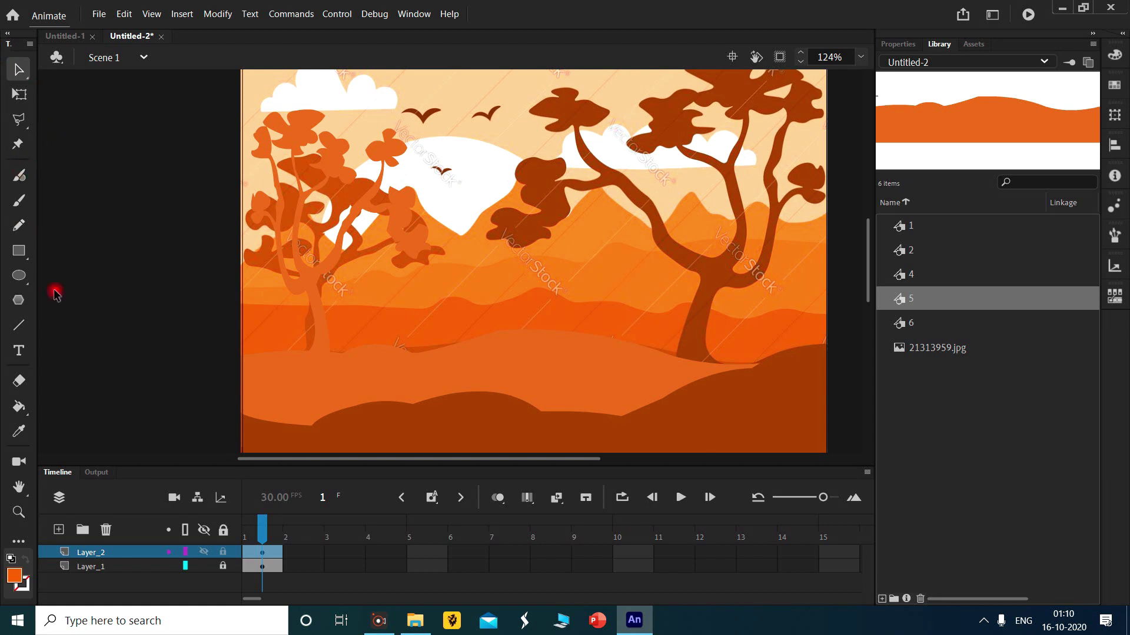
pyautogui.click(20, 254)
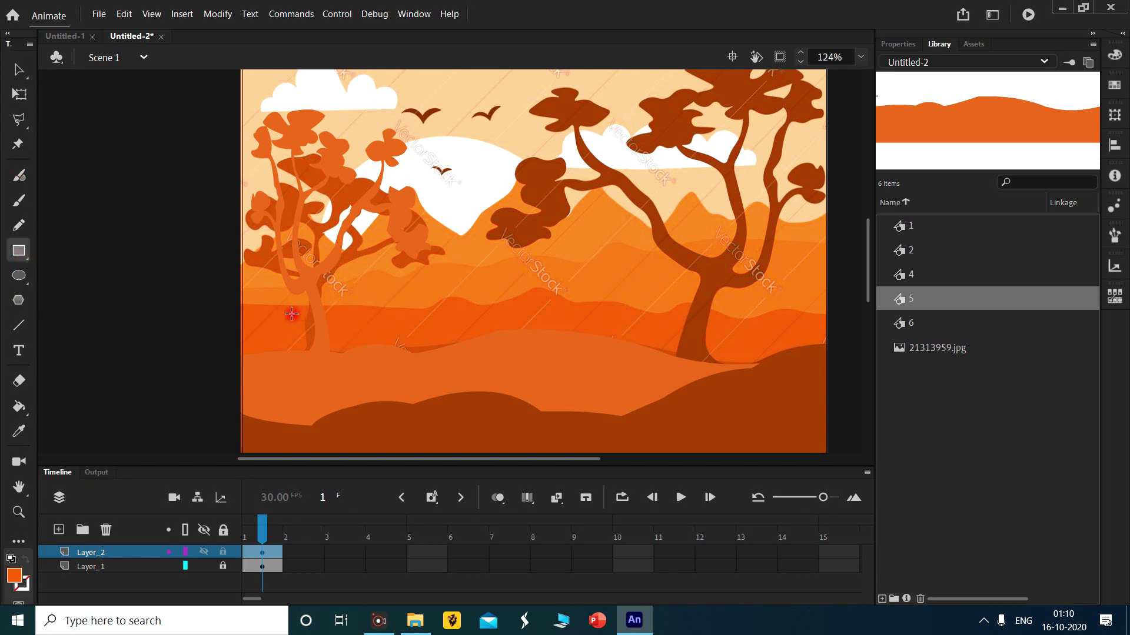
pyautogui.moveTo(244, 305); pyautogui.dragTo(807, 370)
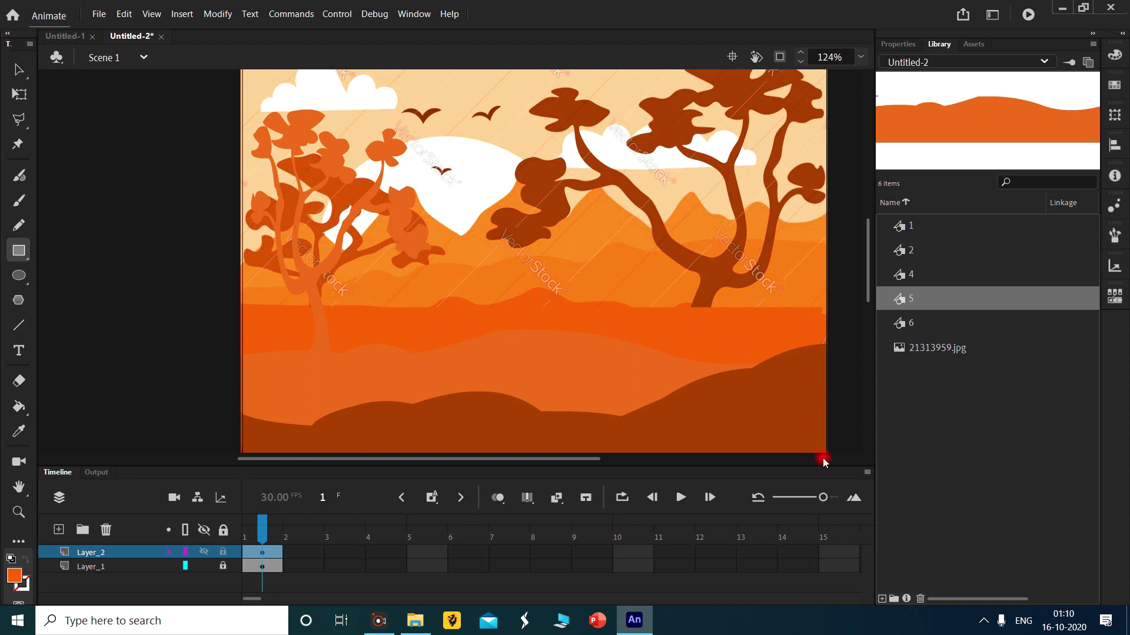
pyautogui.moveTo(842, 448); pyautogui.dragTo(824, 464)
# Show Layer_2 as outlines and reshape the red-orange rectangle's upper edge to follow the hill band's ridge.
pyautogui.click(185, 557)
pyautogui.press('v')
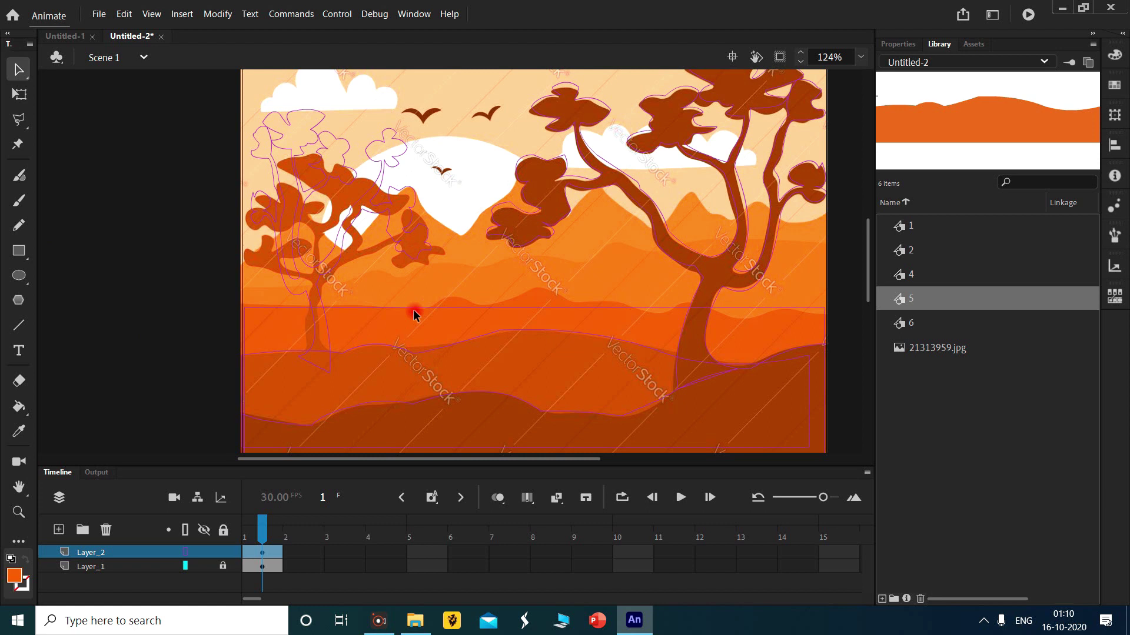
pyautogui.moveTo(537, 288); pyautogui.dragTo(430, 311)
pyautogui.moveTo(574, 291); pyautogui.dragTo(745, 316)
pyautogui.hotkey('ctrl', 'z')
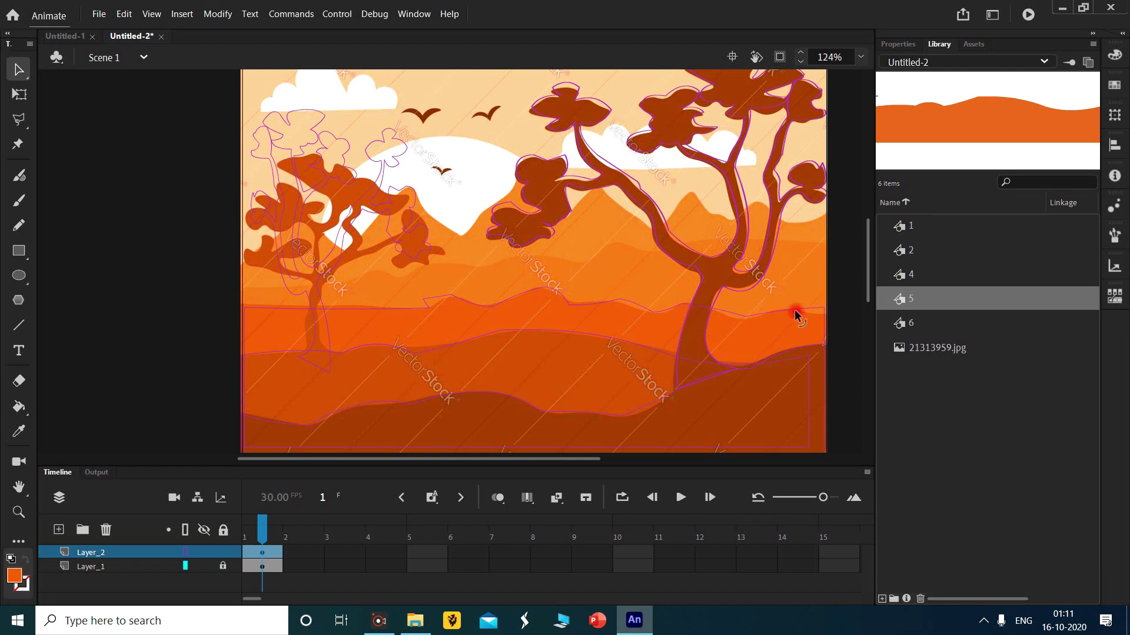
pyautogui.moveTo(824, 309); pyautogui.dragTo(826, 312)
# Restore the filled display, convert the red-orange hill to a graphic symbol named 7 and send it behind the other symbols.
pyautogui.click(185, 552)
pyautogui.press('F8')
pyautogui.write('7')
pyautogui.press('Return')
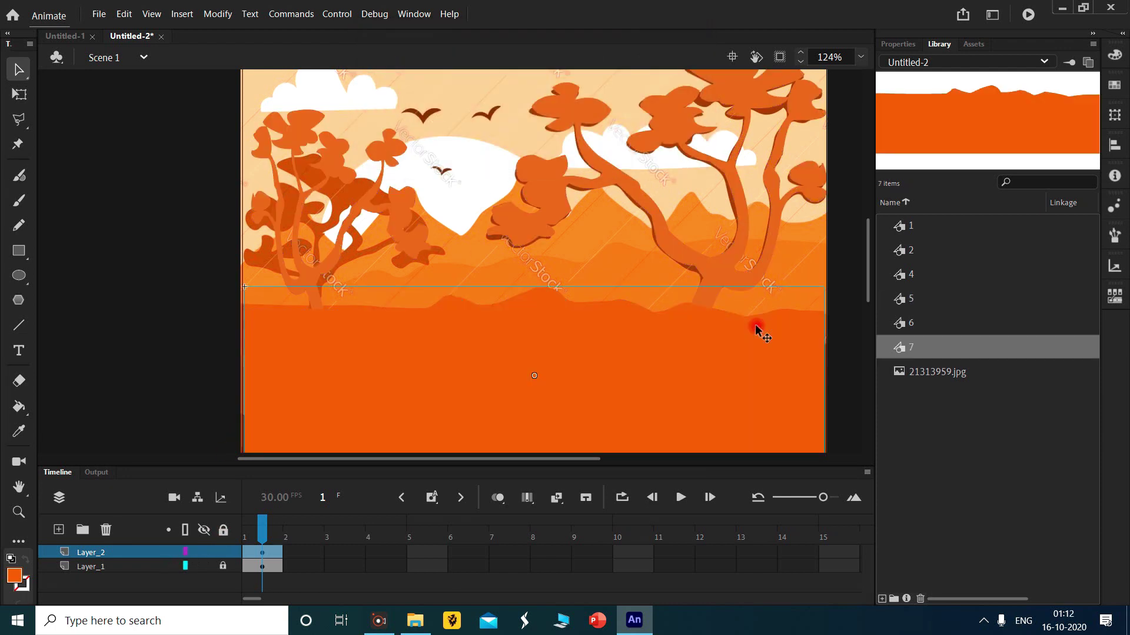
pyautogui.hotkey('ctrl', 'shift', 'Down')
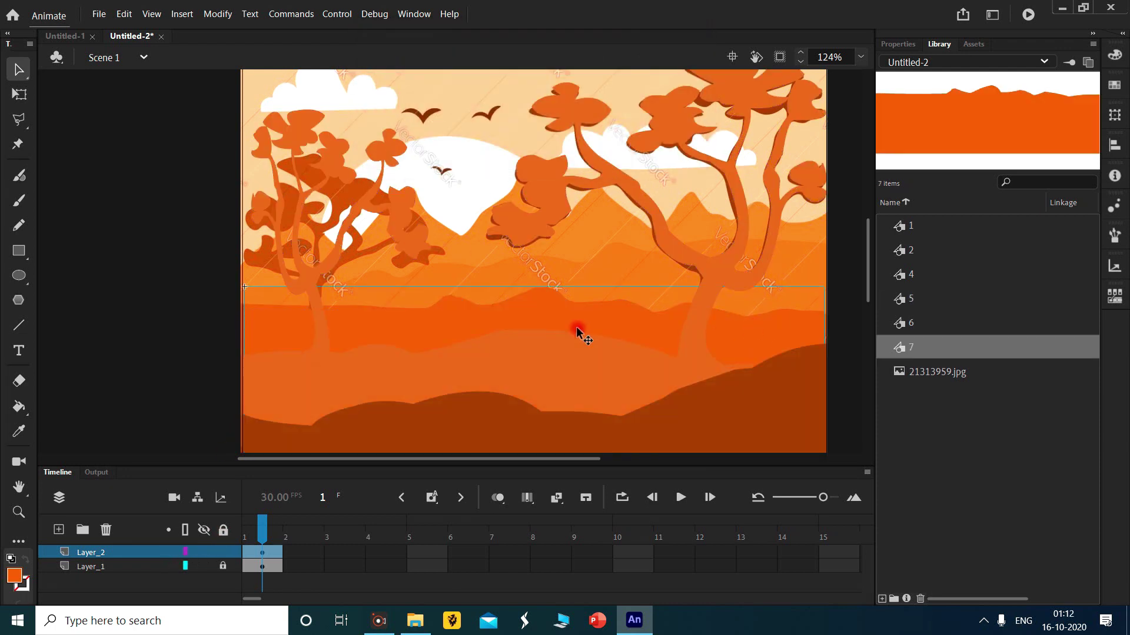
pyautogui.click(507, 256)
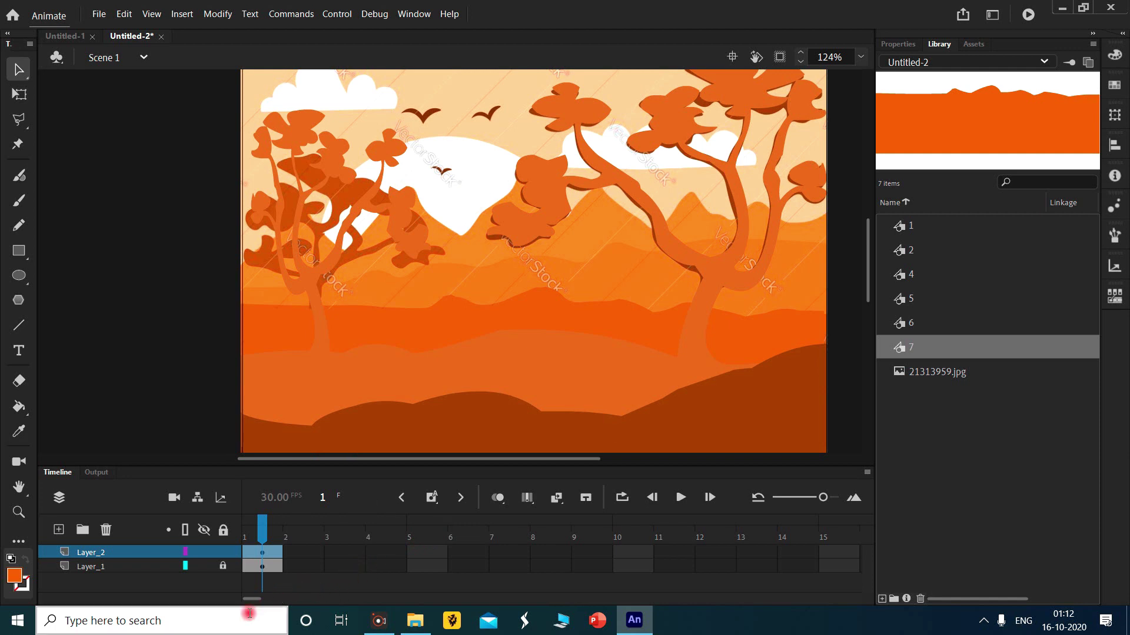
pyautogui.click(458, 320)
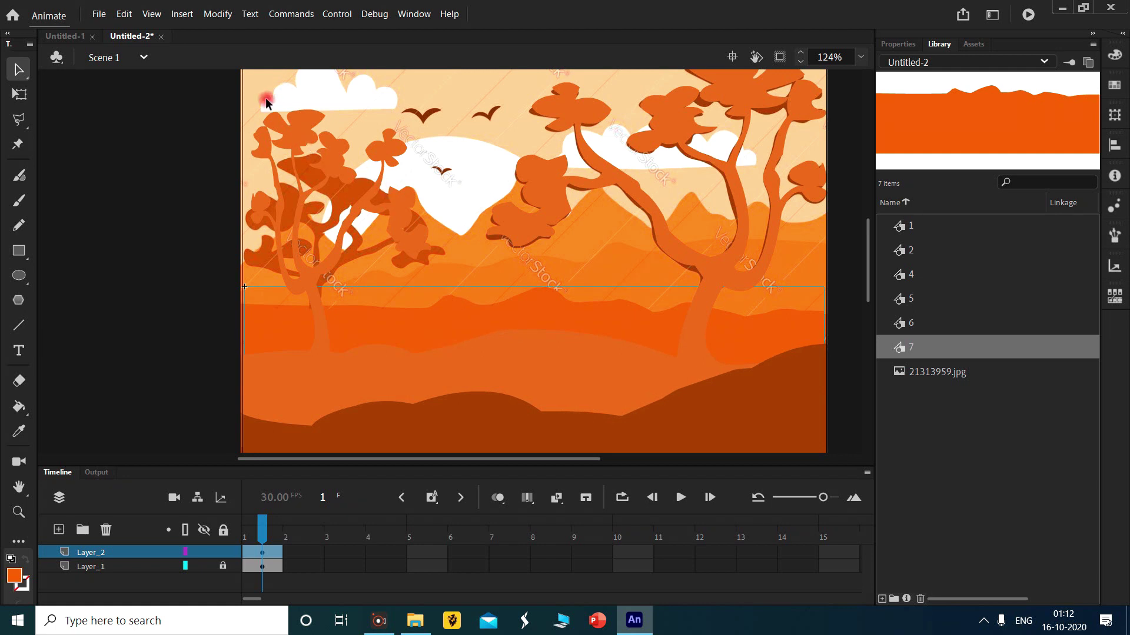
# Select all the traced trees and hills and convert them to one graphic symbol named "1 final".
pyautogui.moveTo(261, 101); pyautogui.dragTo(771, 482)
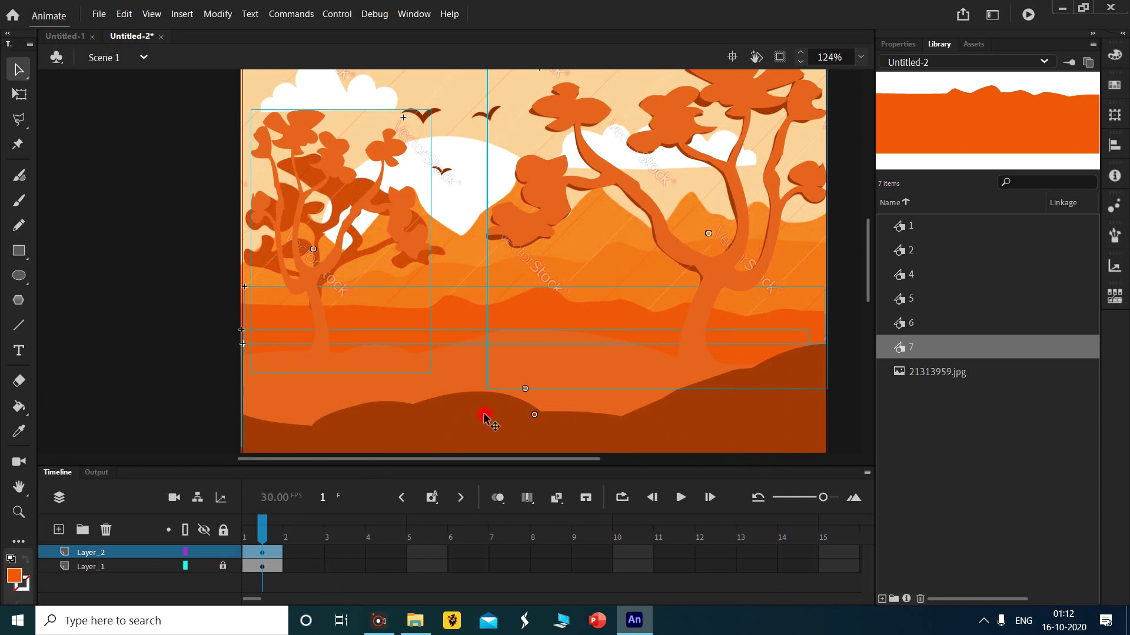
pyautogui.scroll(-3, 781, 433)
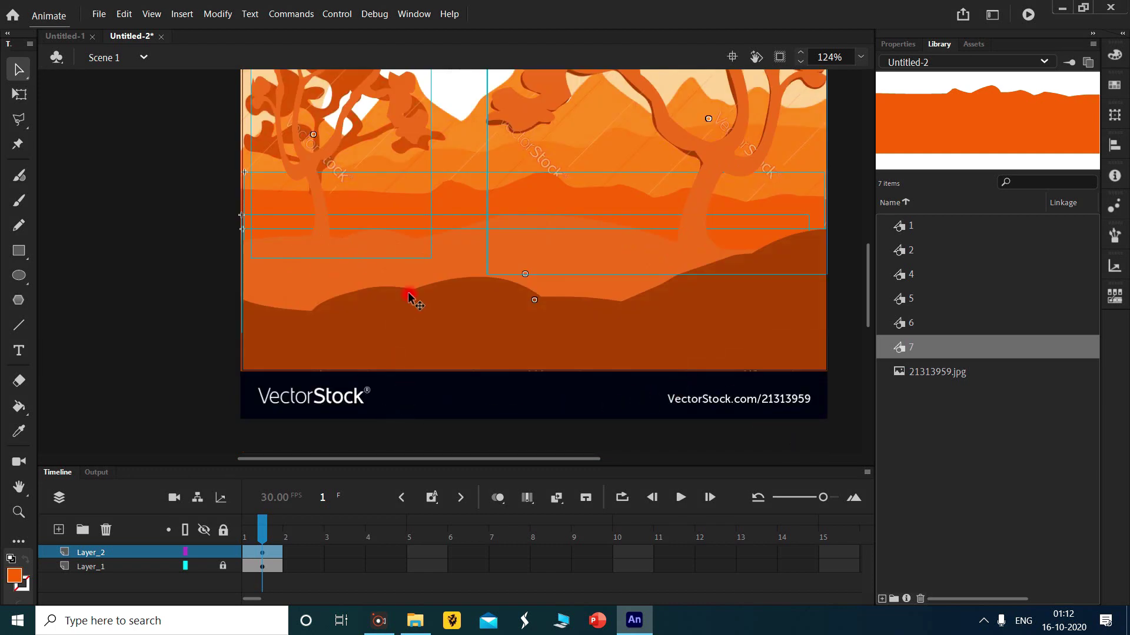
pyautogui.scroll(3, 411, 296)
pyautogui.press('F8')
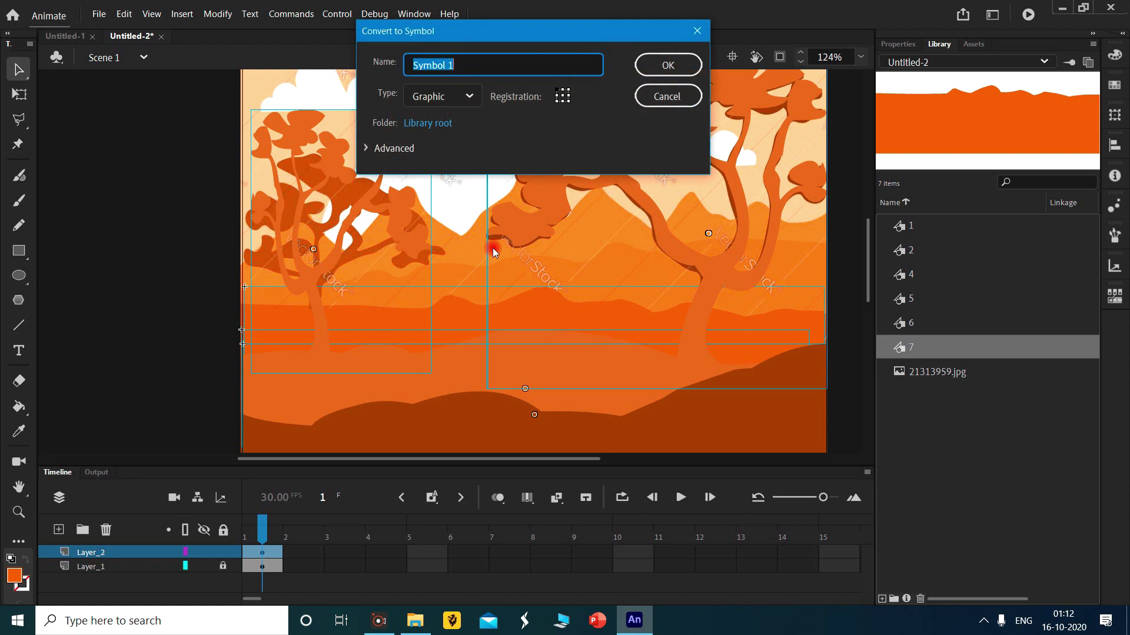
pyautogui.write('1')
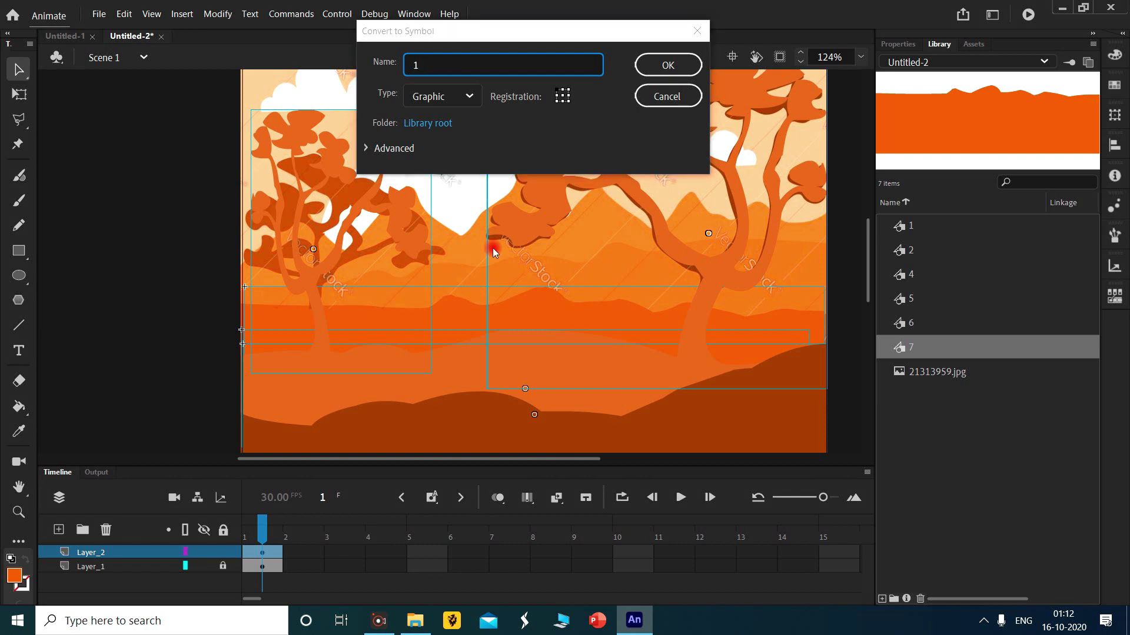
pyautogui.press('Return')
pyautogui.press('Return')
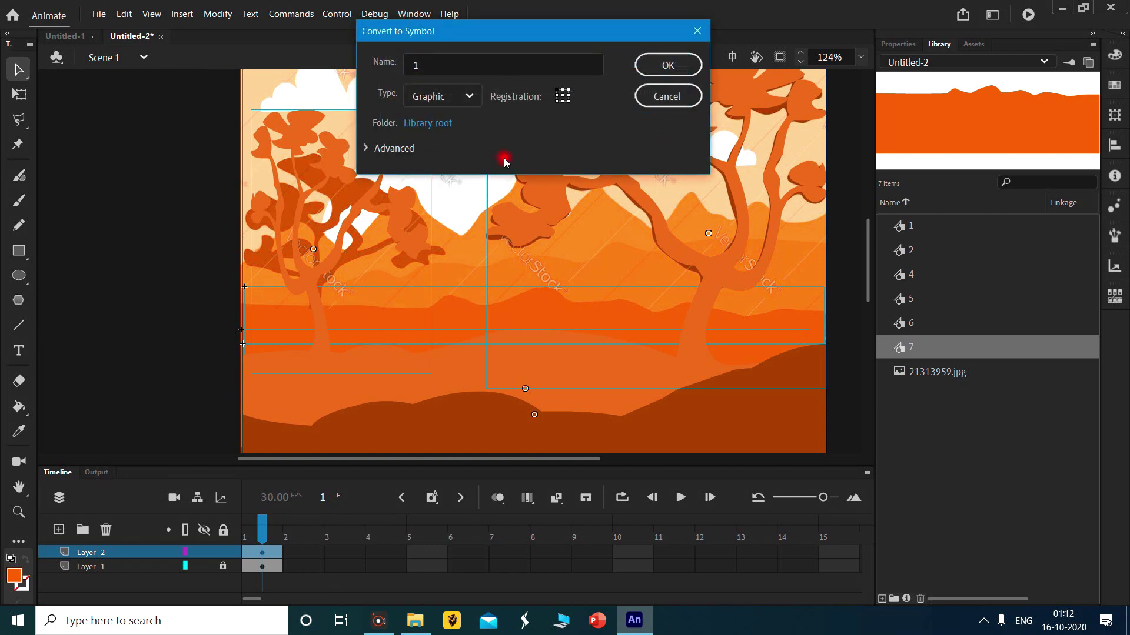
pyautogui.click(487, 63)
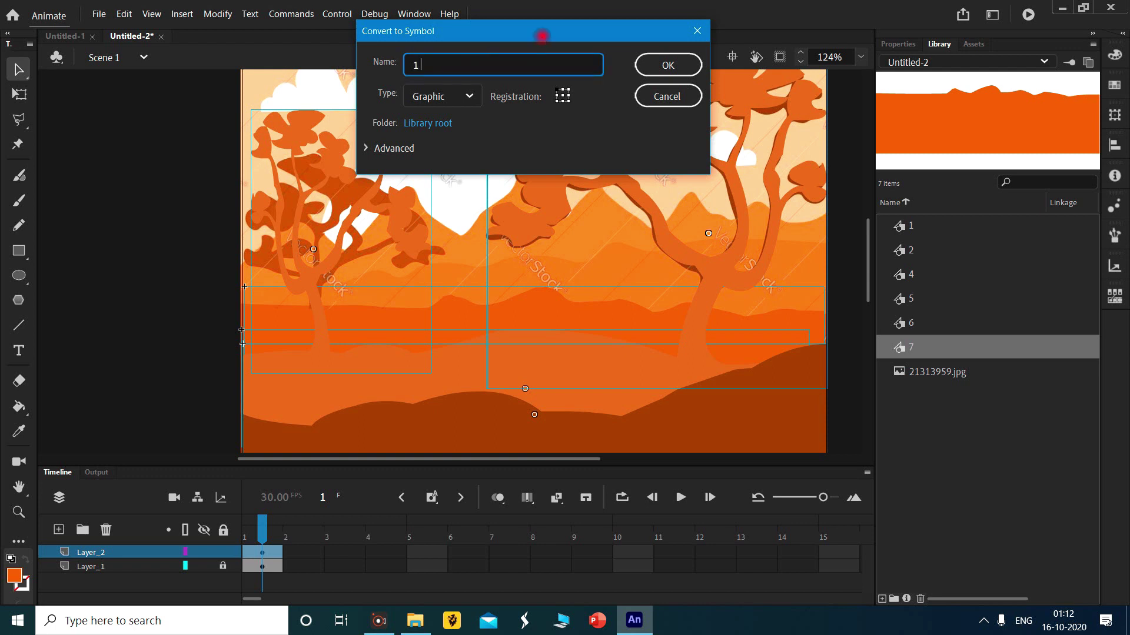
pyautogui.write('final')
pyautogui.click(675, 76)
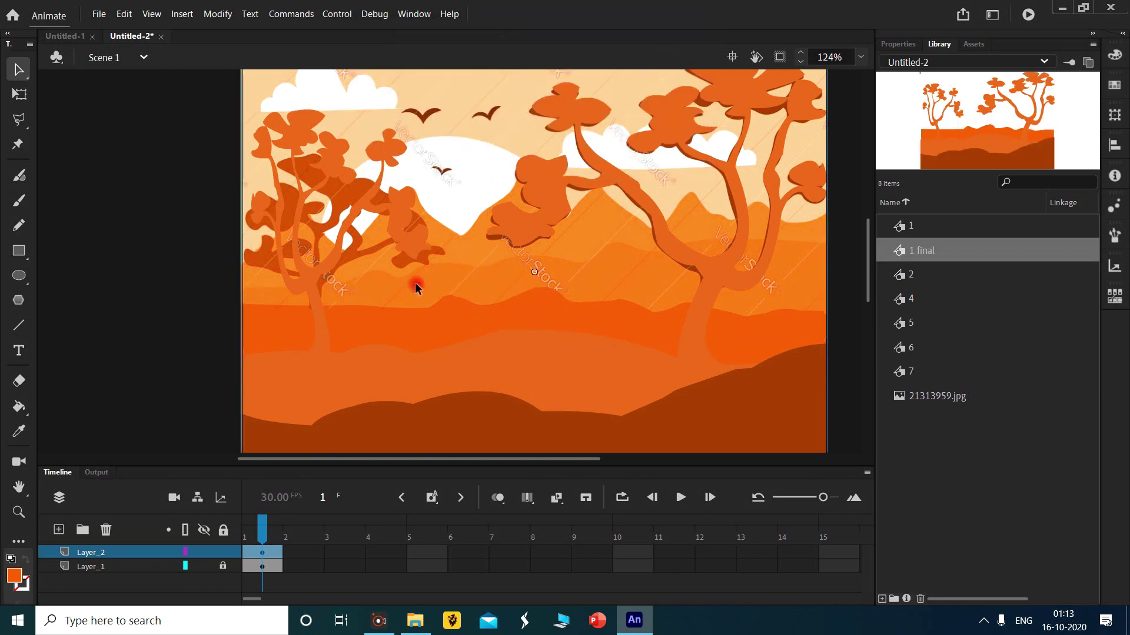
# Sample the orange of the hills behind as fill and draw a full-width rectangle from their base line to the image bottom.
pyautogui.click(14, 575)
pyautogui.click(498, 279)
pyautogui.click(19, 250)
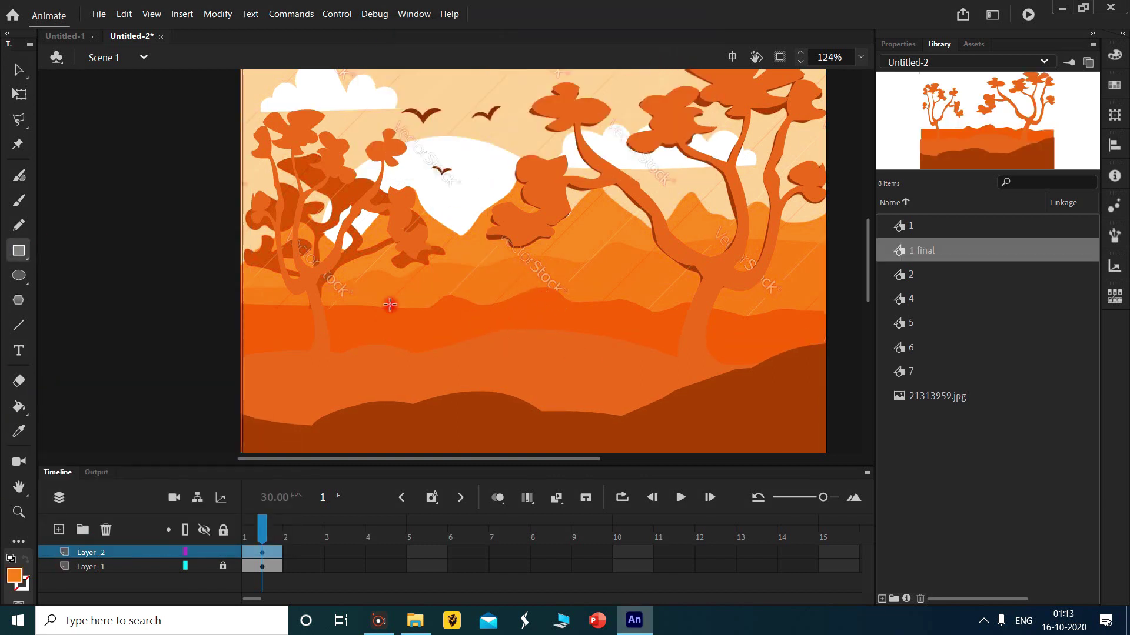
pyautogui.moveTo(241, 287); pyautogui.dragTo(818, 209)
pyautogui.hotkey('ctrl', 'z')
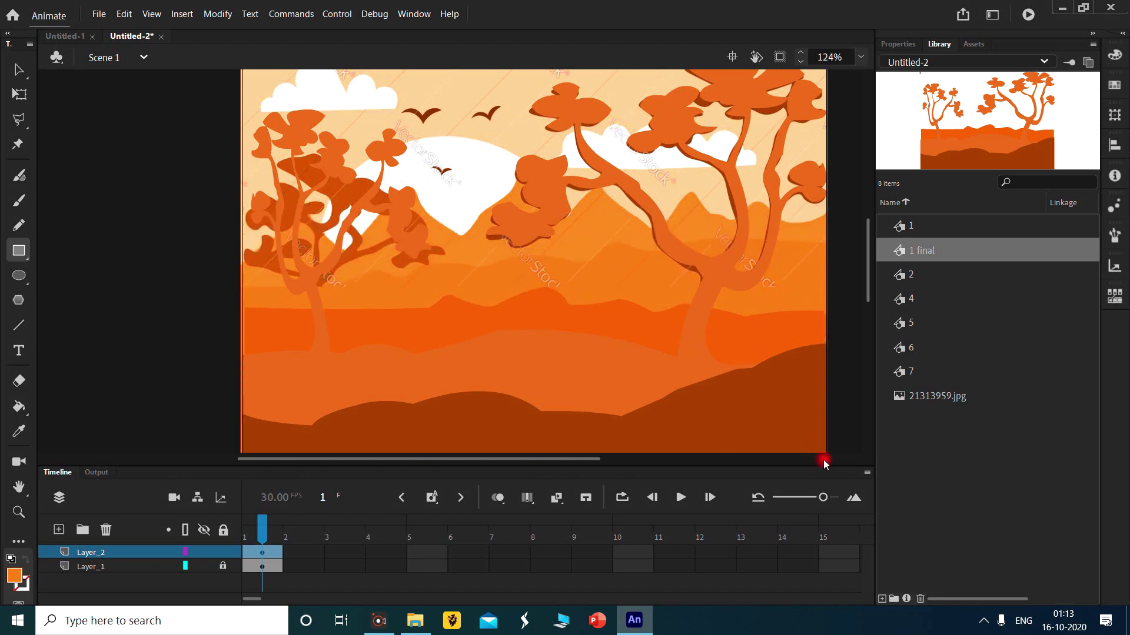
# Show Layer_2 as outlines and reshape the orange rectangle's upper edge along the ridge of the hills behind.
pyautogui.hotkey('ctrl', 'a')
pyautogui.click(19, 69)
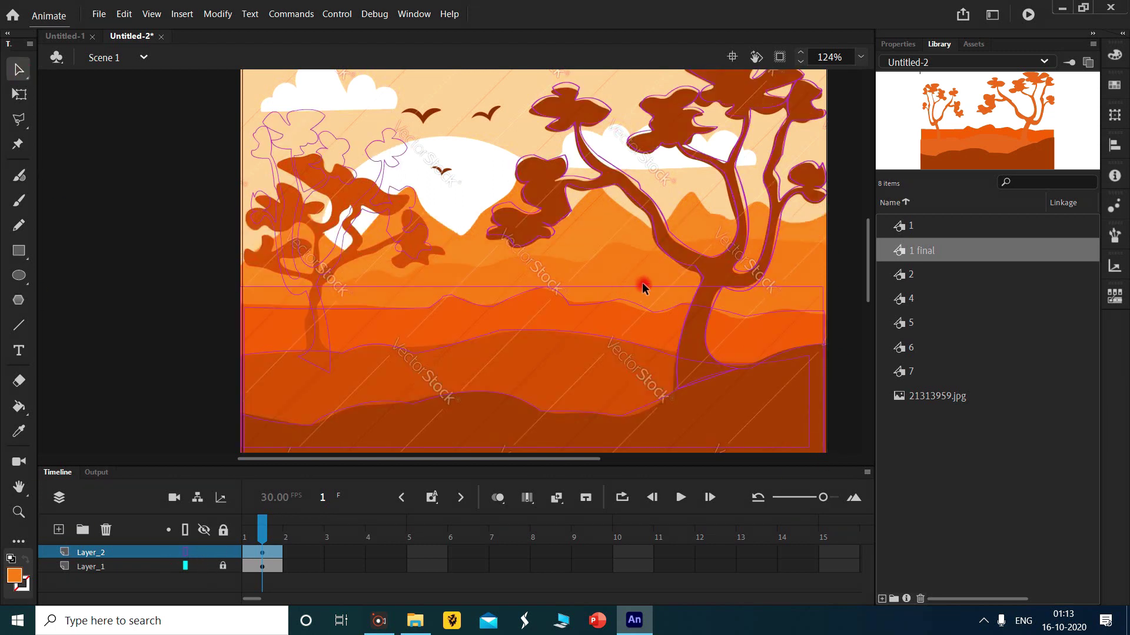
pyautogui.moveTo(823, 257); pyautogui.dragTo(831, 245)
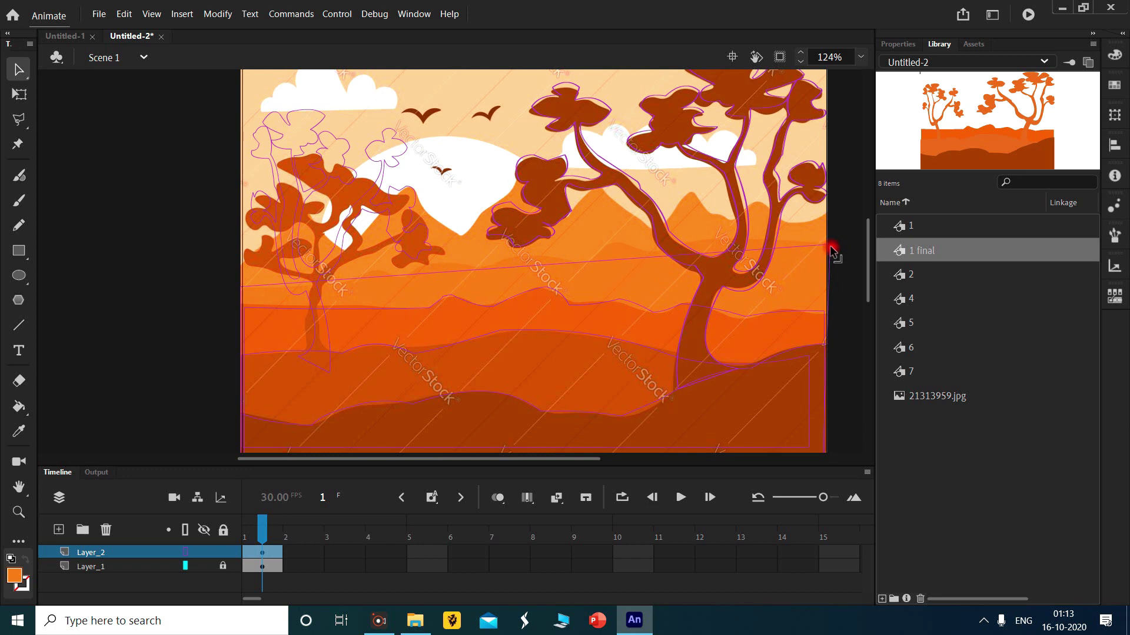
pyautogui.moveTo(782, 244); pyautogui.dragTo(781, 235)
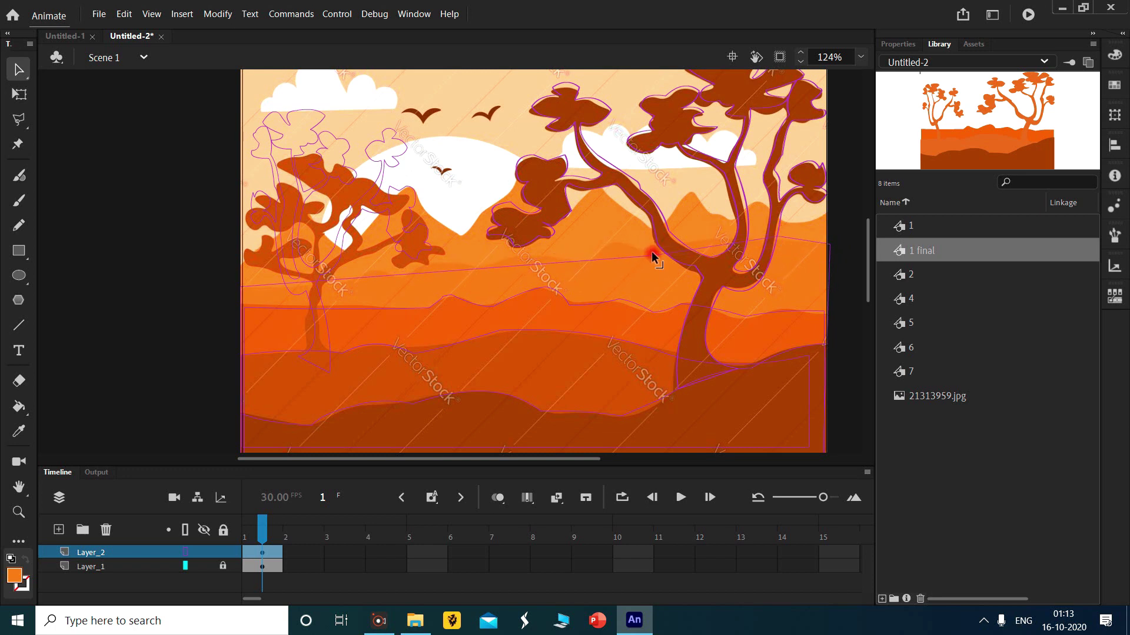
pyautogui.moveTo(615, 257); pyautogui.dragTo(586, 266)
pyautogui.moveTo(536, 268)
pyautogui.mouseDown()
pyautogui.moveTo(535, 257)
pyautogui.moveTo(482, 272)
pyautogui.moveTo(440, 262)
pyautogui.moveTo(404, 280)
pyautogui.moveTo(381, 271)
pyautogui.moveTo(282, 291)
pyautogui.moveTo(282, 271)
pyautogui.moveTo(284, 286)
pyautogui.moveTo(406, 185)
pyautogui.moveTo(424, 235)
pyautogui.moveTo(263, 288)
pyautogui.mouseUp()
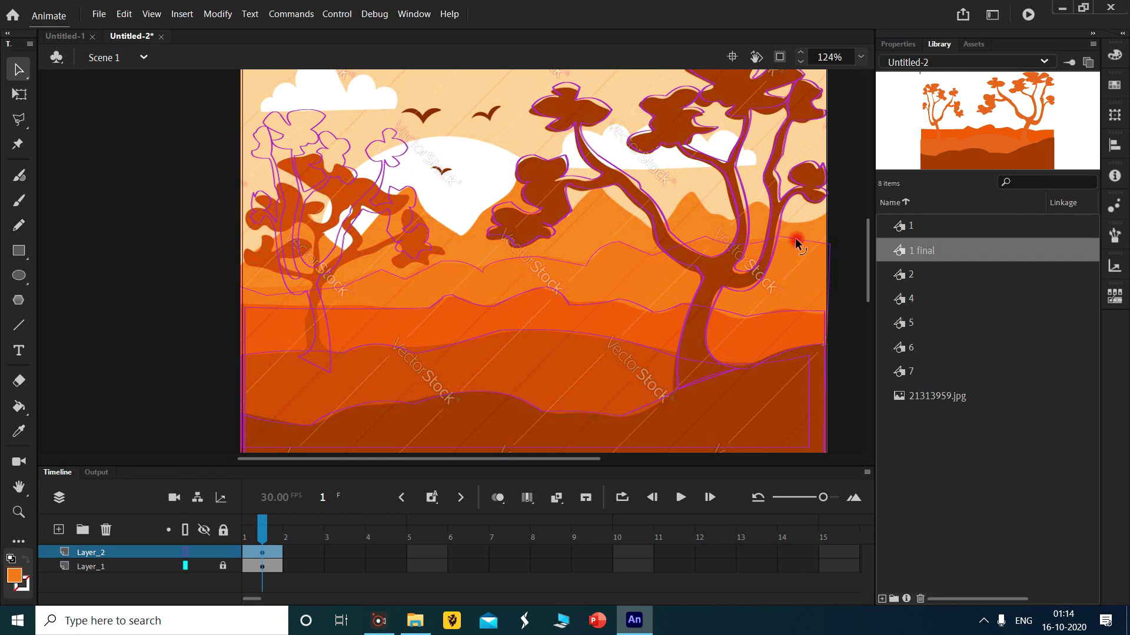
# Return Layer_2 to filled display and convert the orange hill shape to a graphic symbol named 8.
pyautogui.click(209, 554)
pyautogui.press('F8')
pyautogui.write('8')
pyautogui.press('Return')
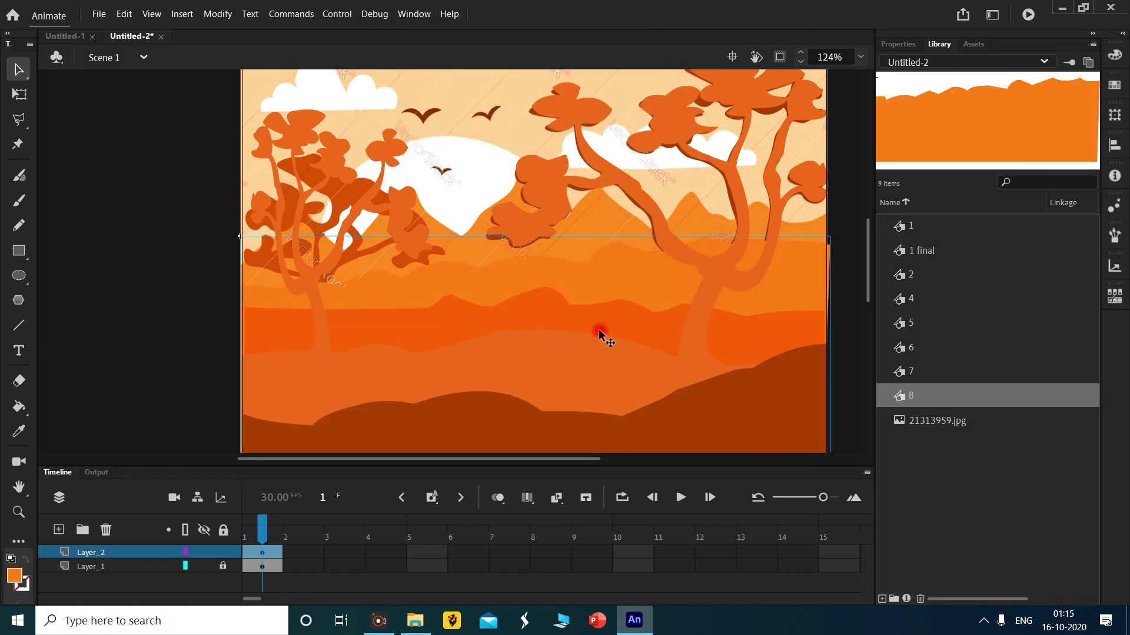
# With Layer_2 outlined, sample the lighter orange of the far mountains and draw a full-width rectangle from above their peaks to the image bottom.
pyautogui.click(185, 553)
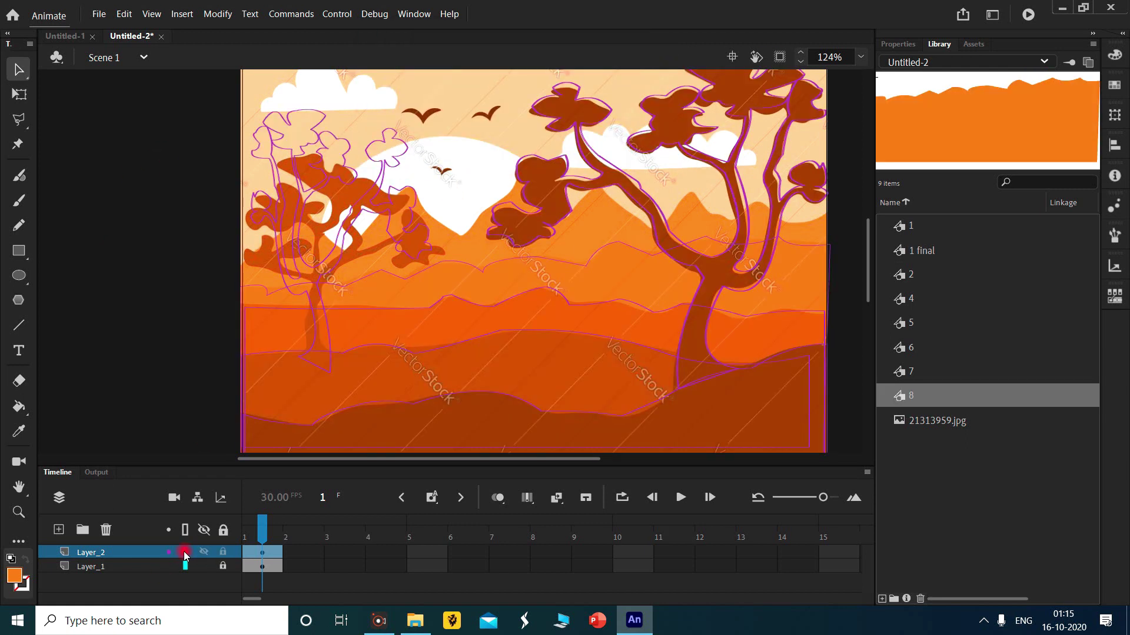
pyautogui.click(14, 575)
pyautogui.click(468, 241)
pyautogui.click(18, 251)
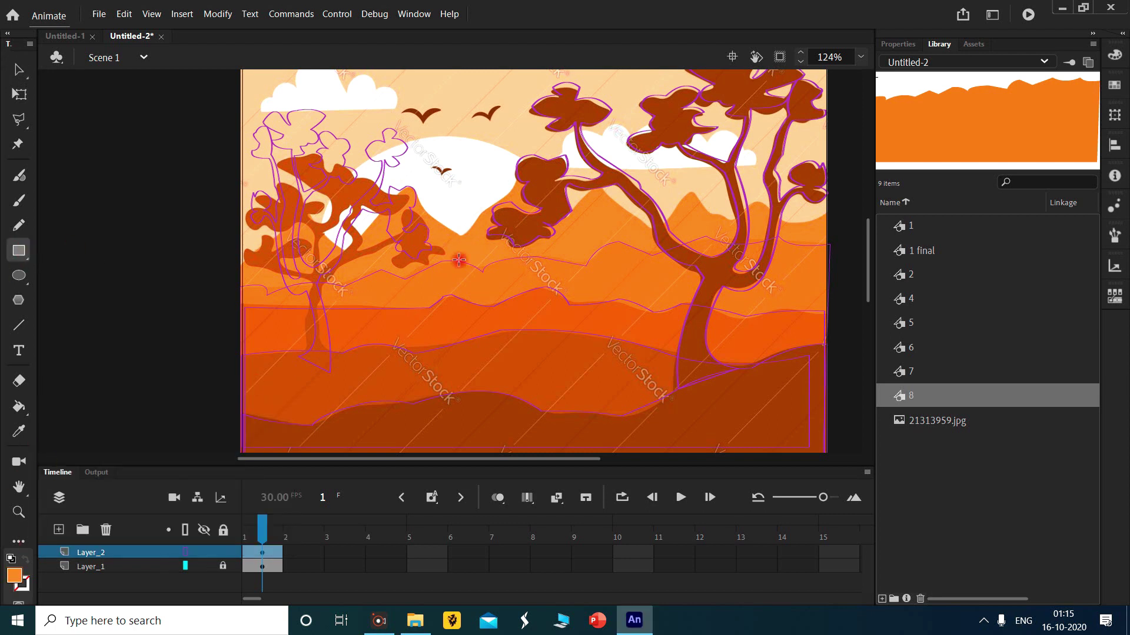
pyautogui.moveTo(241, 181); pyautogui.dragTo(819, 492)
pyautogui.scroll(-3, 858, 394)
pyautogui.scroll(3, 824, 382)
pyautogui.scroll(3, 297, 226)
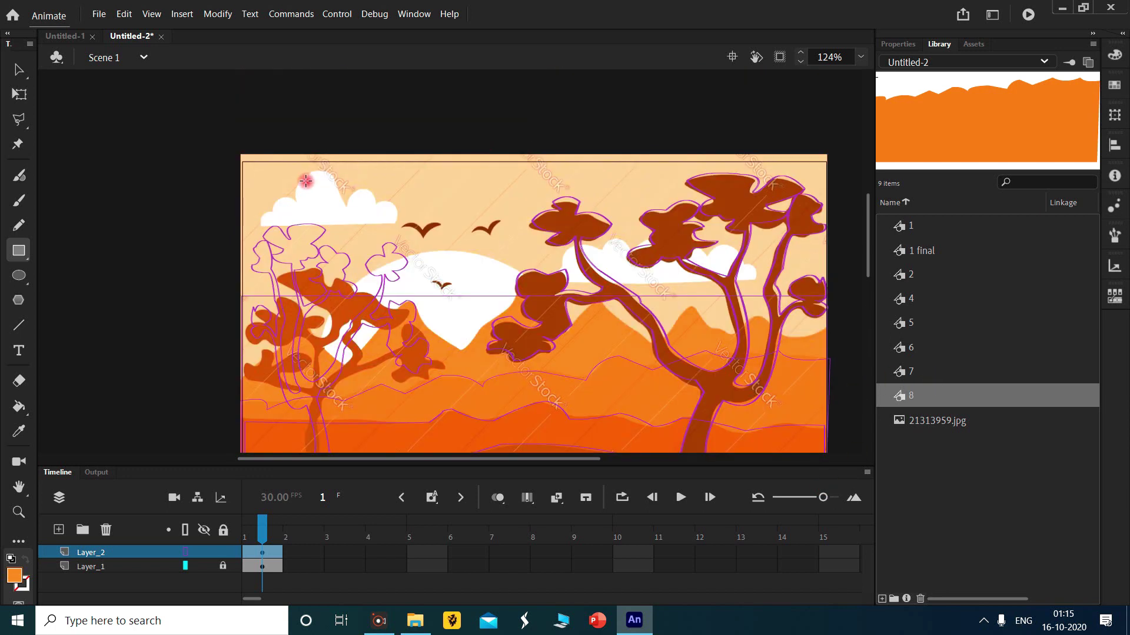
pyautogui.scroll(-3, 276, 291)
pyautogui.press('v')
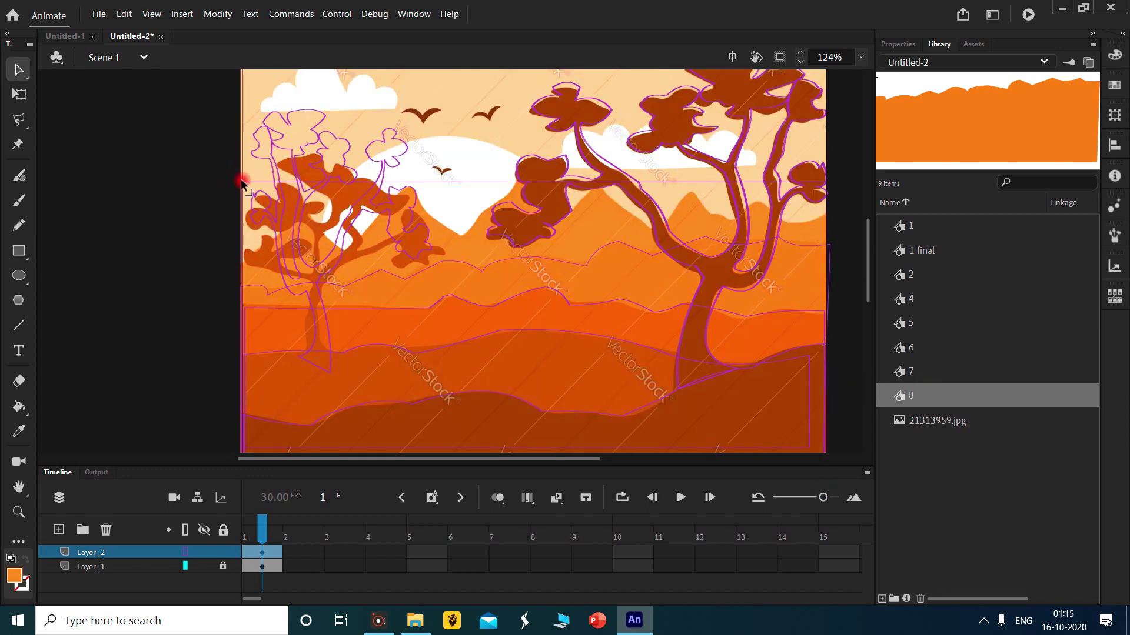
# Reshape the light-orange rectangle's upper edge along the far mountains' peaks and valleys, from the left tree across to the right tree.
pyautogui.moveTo(241, 182); pyautogui.dragTo(239, 256)
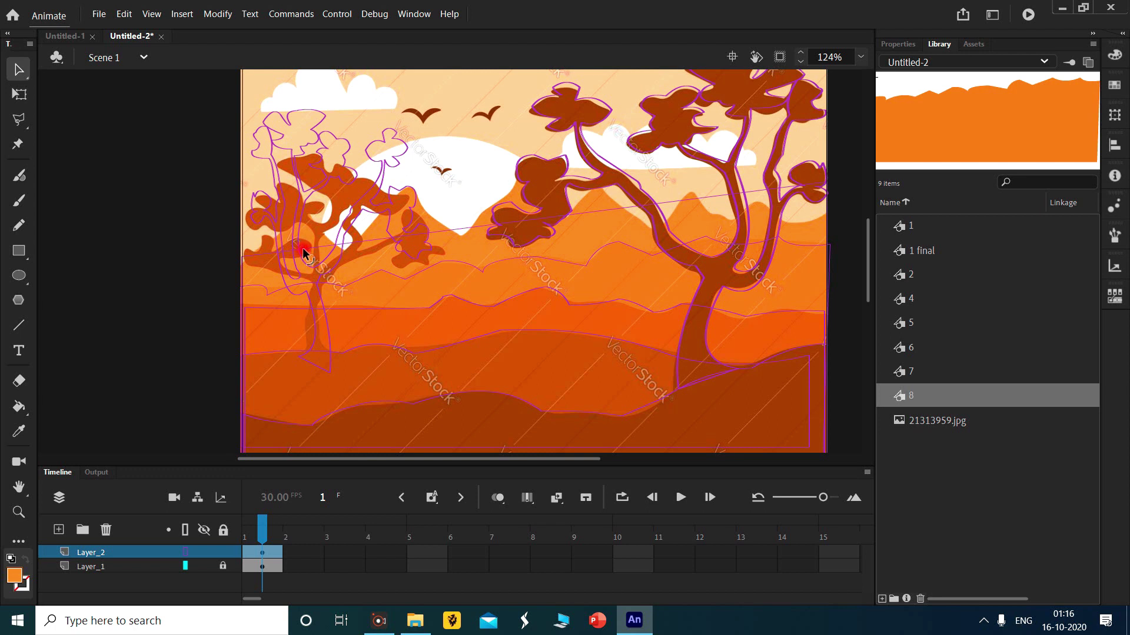
pyautogui.moveTo(309, 253); pyautogui.dragTo(344, 254)
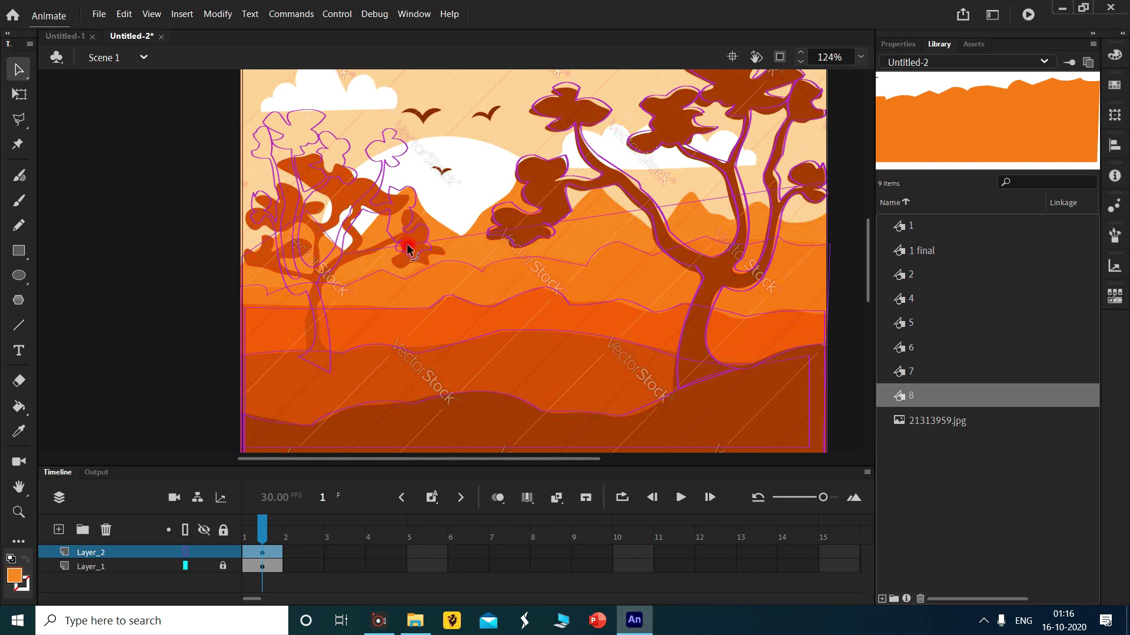
pyautogui.moveTo(410, 243); pyautogui.dragTo(459, 235)
pyautogui.moveTo(531, 218); pyautogui.dragTo(728, 192)
pyautogui.scroll(6, 768, 207)
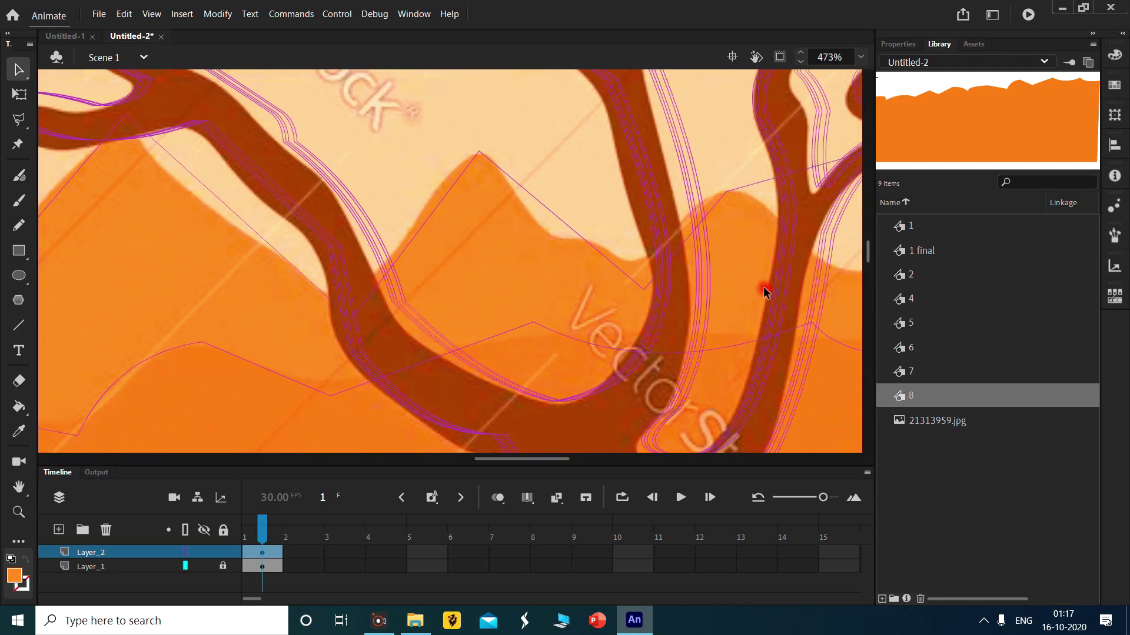
pyautogui.scroll(-3, 832, 263)
pyautogui.moveTo(543, 463); pyautogui.dragTo(585, 453)
pyautogui.click(613, 210)
pyautogui.moveTo(662, 199); pyautogui.dragTo(524, 247)
pyautogui.doubleClick(510, 236)
pyautogui.doubleClick(494, 245)
pyautogui.press('Delete')
pyautogui.doubleClick(577, 207)
pyautogui.doubleClick(555, 288)
pyautogui.doubleClick(553, 290)
pyautogui.doubleClick(549, 291)
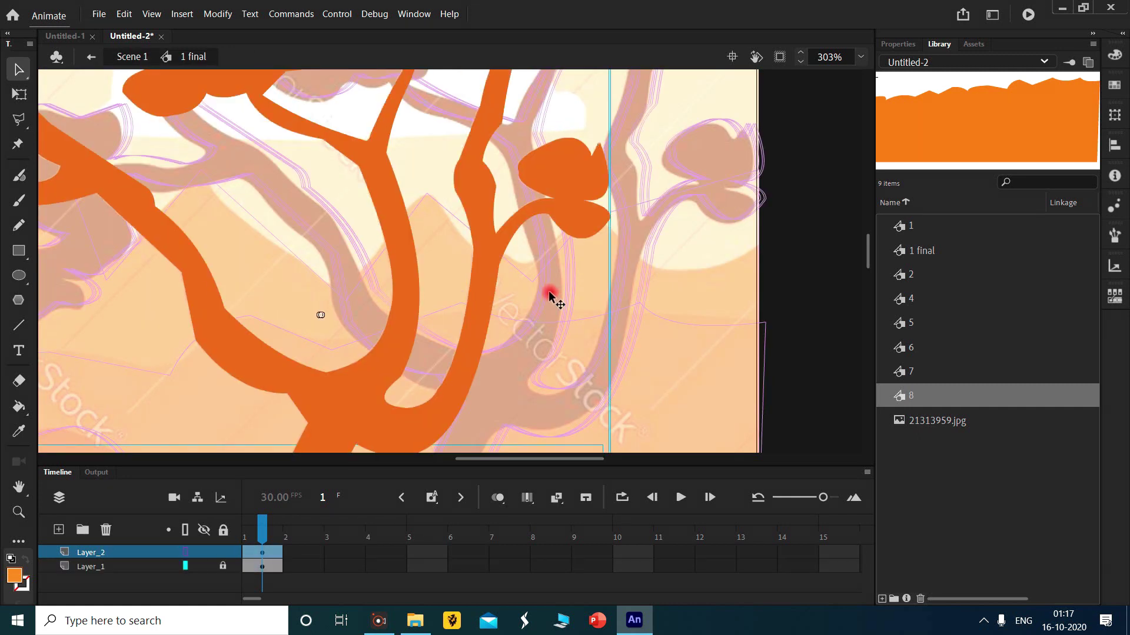
pyautogui.doubleClick(546, 292)
# Bend the light-orange shape's upper edge along the slopes of the far mountains, from the right edge of the image to the central valley.
pyautogui.moveTo(704, 186); pyautogui.dragTo(757, 305)
pyautogui.moveTo(476, 237); pyautogui.dragTo(506, 250)
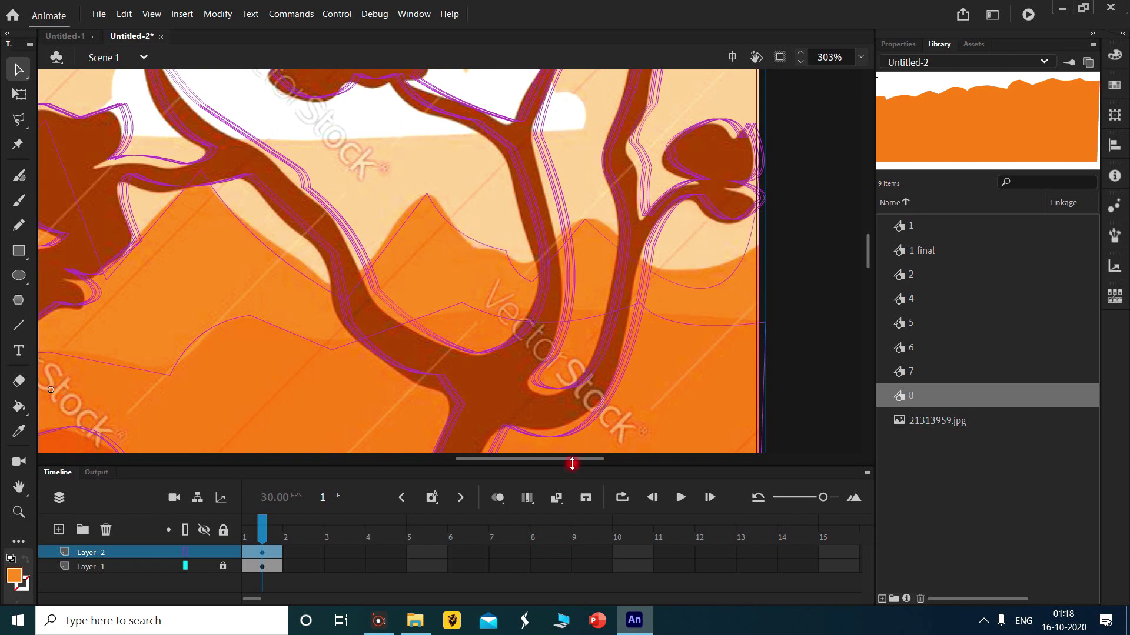
pyautogui.moveTo(569, 459); pyautogui.dragTo(461, 469)
pyautogui.moveTo(449, 263); pyautogui.dragTo(436, 285)
pyautogui.moveTo(498, 217); pyautogui.dragTo(505, 224)
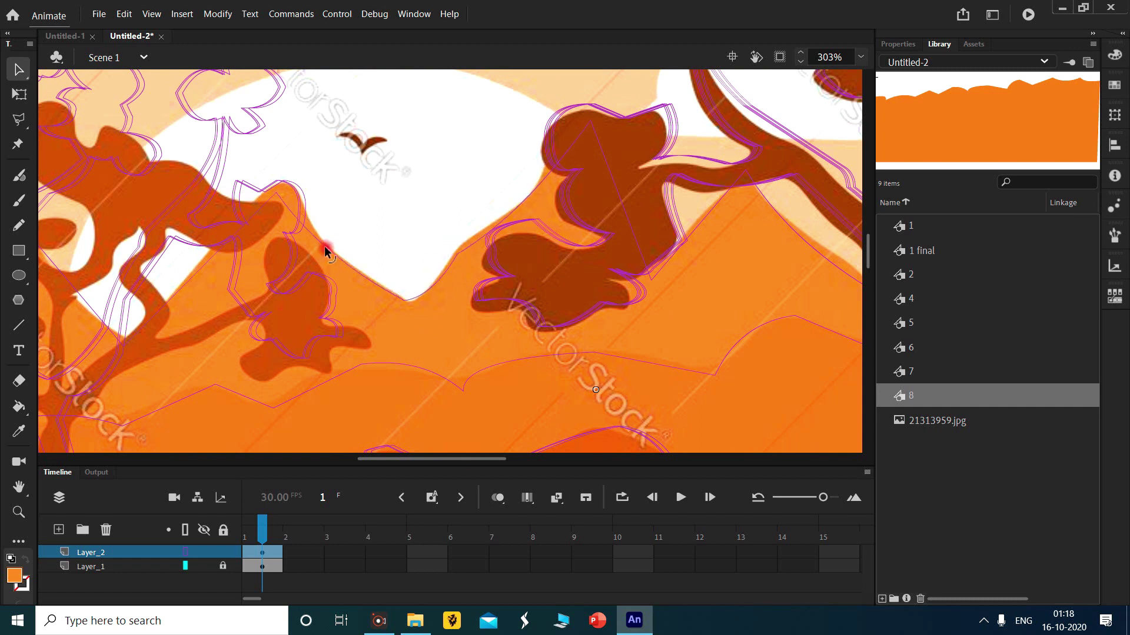
pyautogui.moveTo(484, 459); pyautogui.dragTo(400, 458)
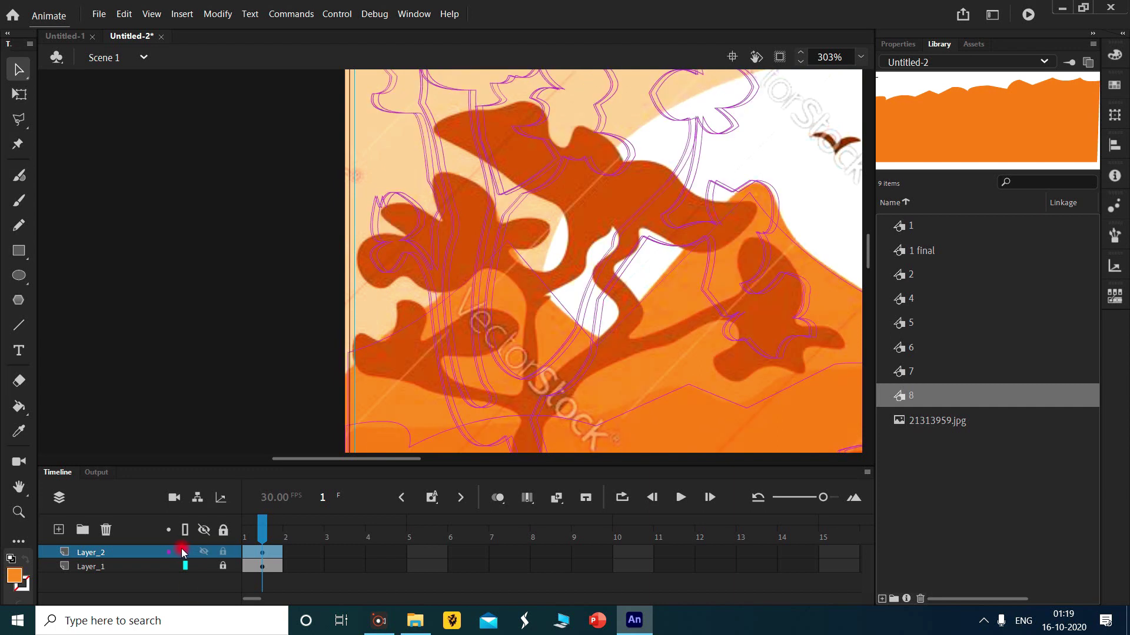
# Select all the traced trees, hills and mountains and convert them to a graphic symbol named mu final.
pyautogui.scroll(-3, 680, 341)
pyautogui.moveTo(432, 459); pyautogui.dragTo(545, 410)
pyautogui.click(20, 94)
pyautogui.moveTo(193, 113); pyautogui.dragTo(600, 360)
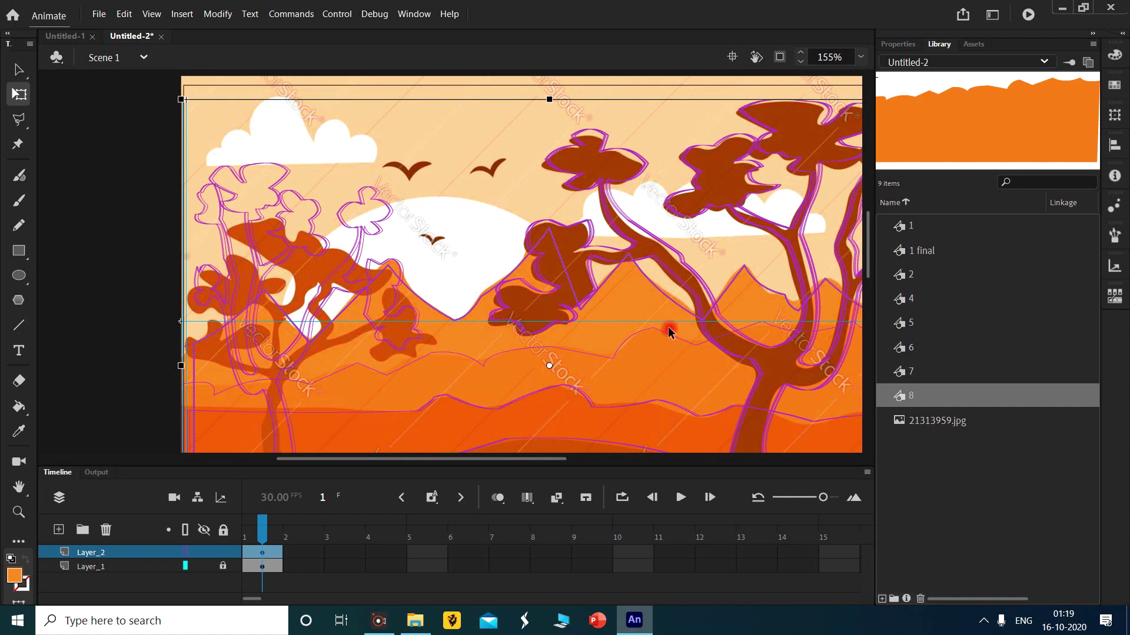
pyautogui.press('F8')
pyautogui.write('u final')
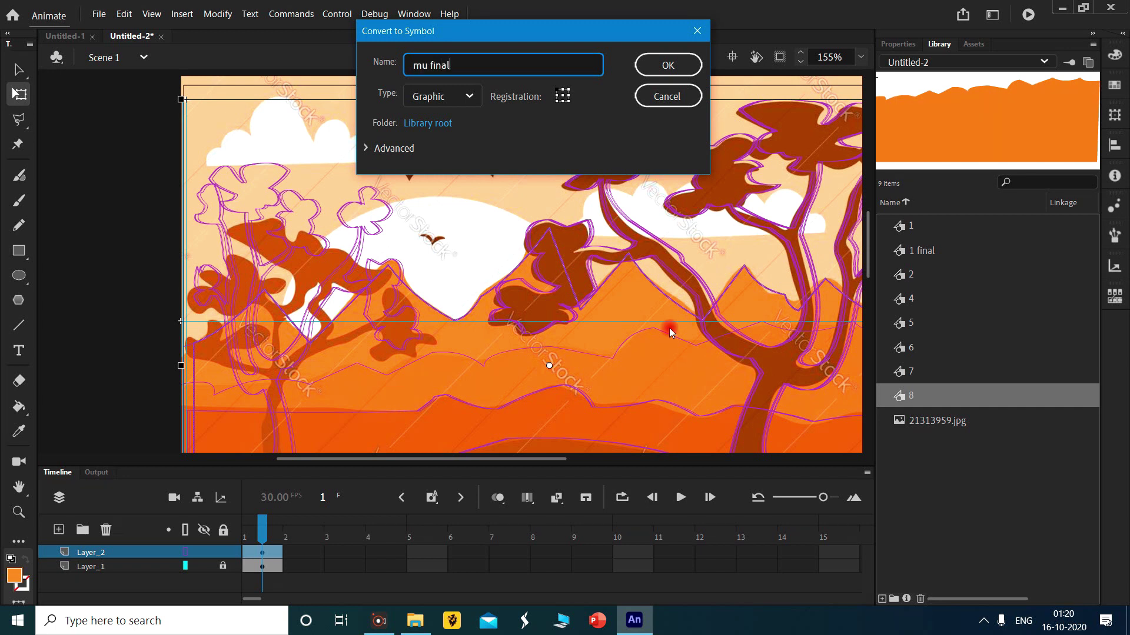
pyautogui.press('Return')
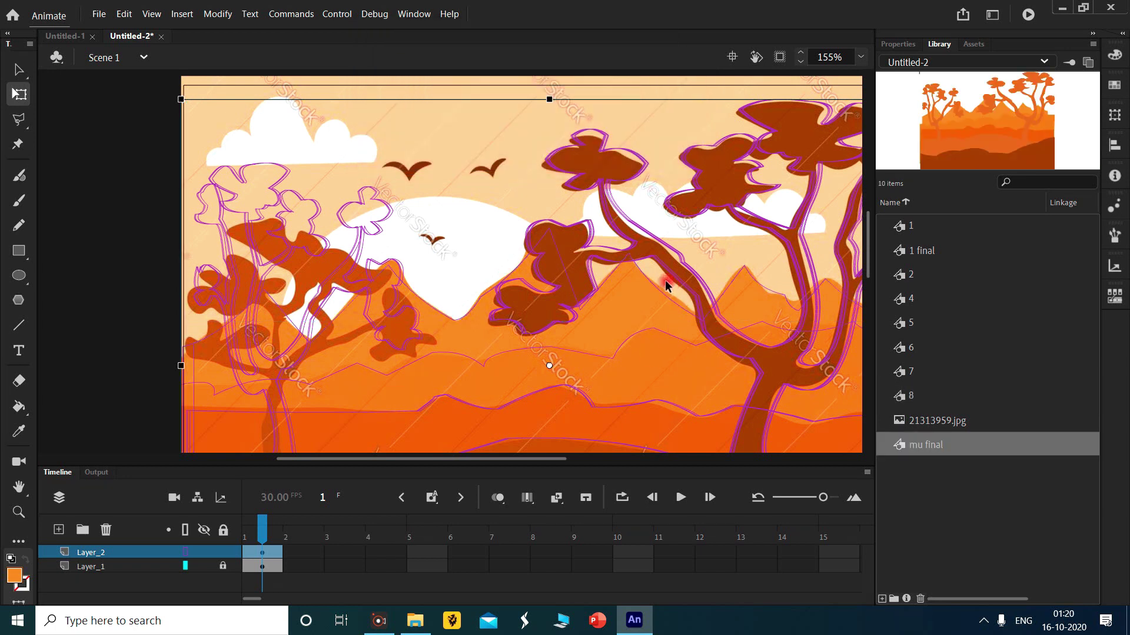
# Add Layer_3 with Layer_2 locked, sample white as the fill, and draw a large oval over the white disc behind the mountains.
pyautogui.click(59, 529)
pyautogui.click(222, 566)
pyautogui.click(19, 250)
pyautogui.click(14, 576)
pyautogui.click(459, 246)
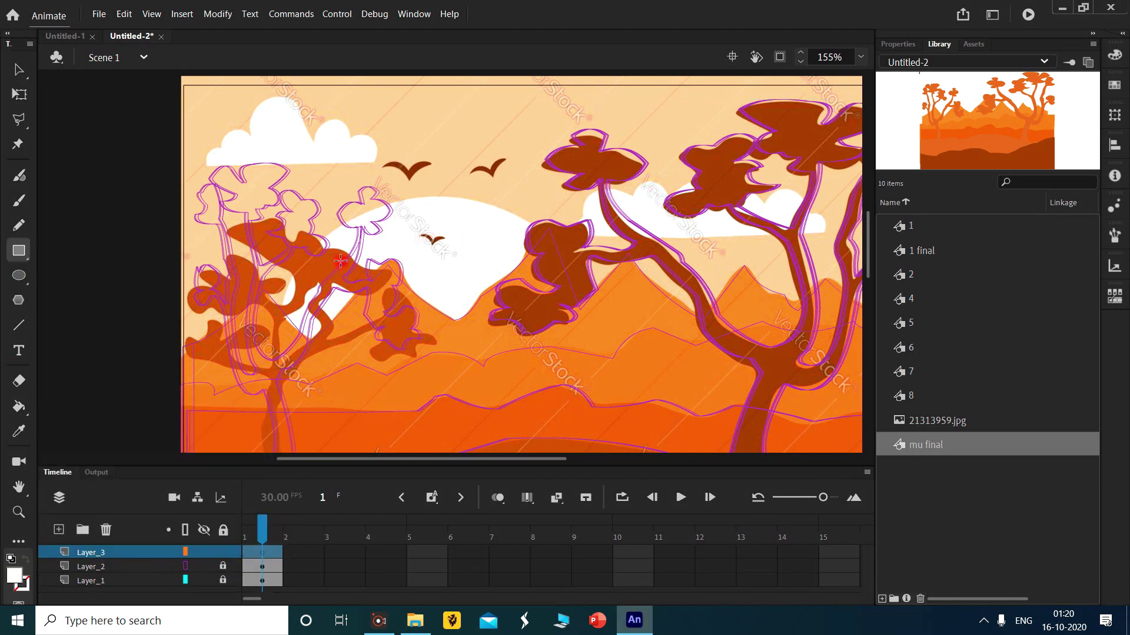
pyautogui.click(15, 276)
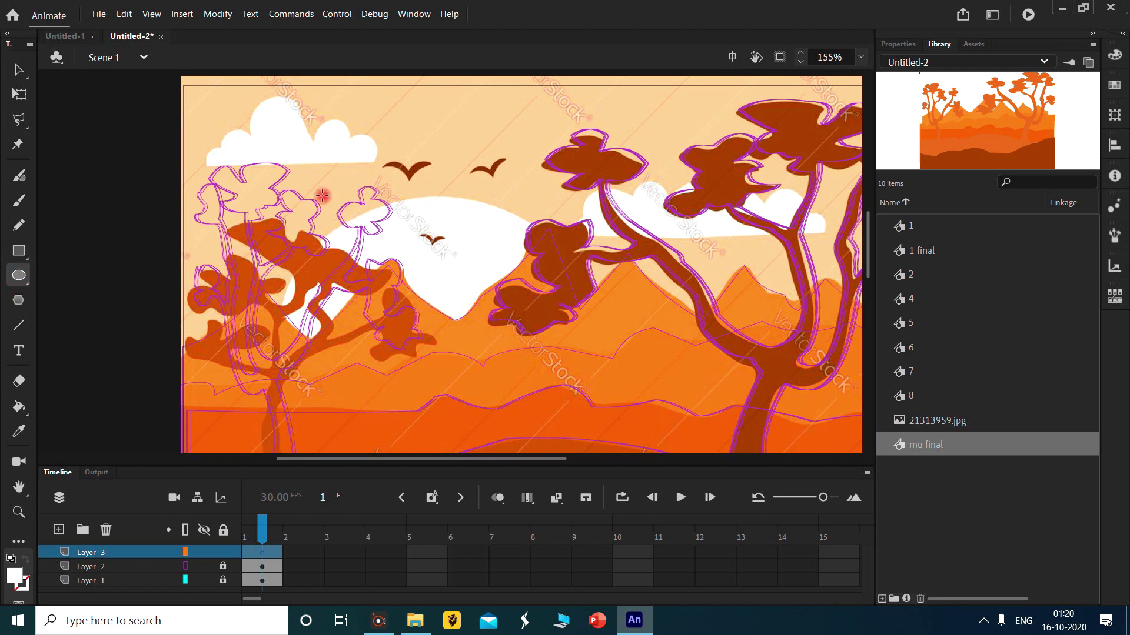
pyautogui.moveTo(318, 198); pyautogui.dragTo(592, 440)
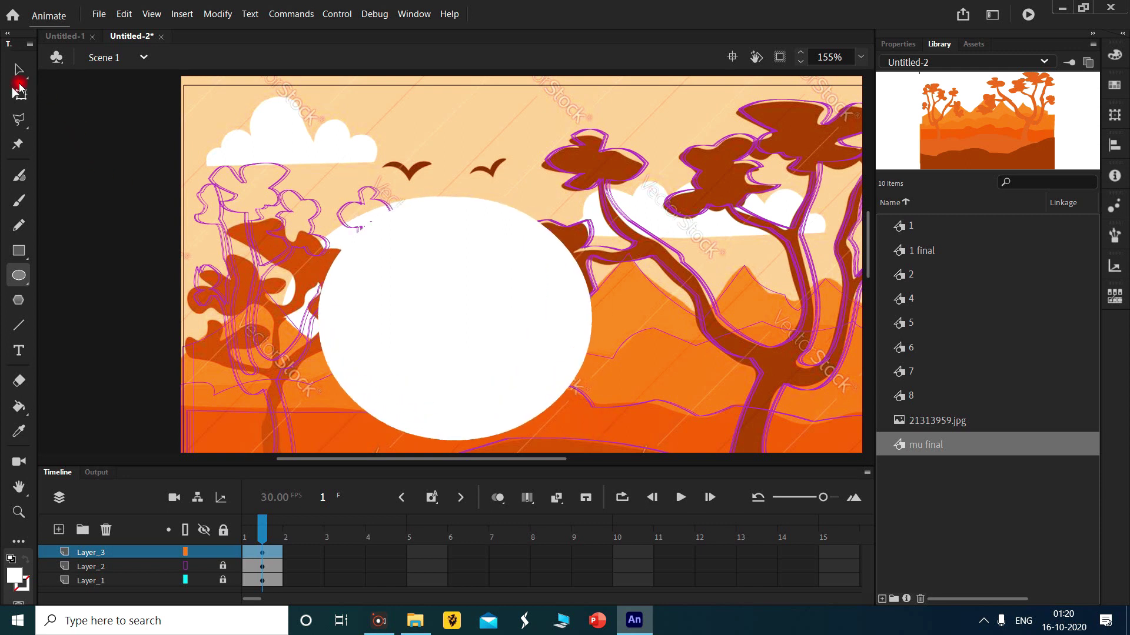
# Shift the white oval up and left and convert it to a graphic symbol named moon.
pyautogui.click(16, 71)
pyautogui.moveTo(436, 315); pyautogui.dragTo(442, 270)
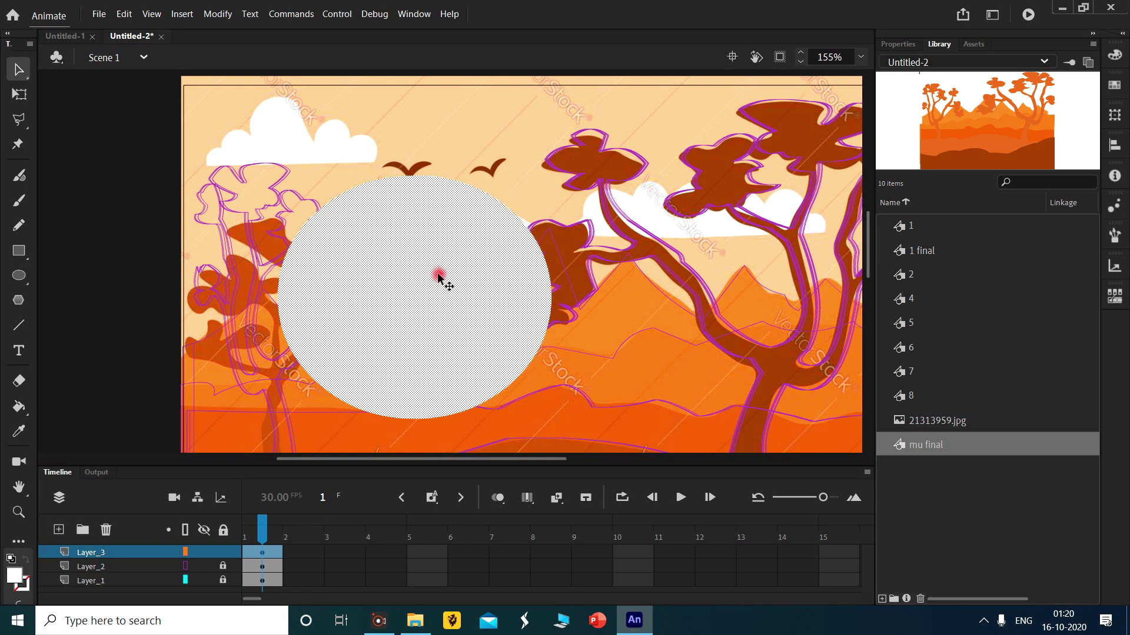
pyautogui.press('F8')
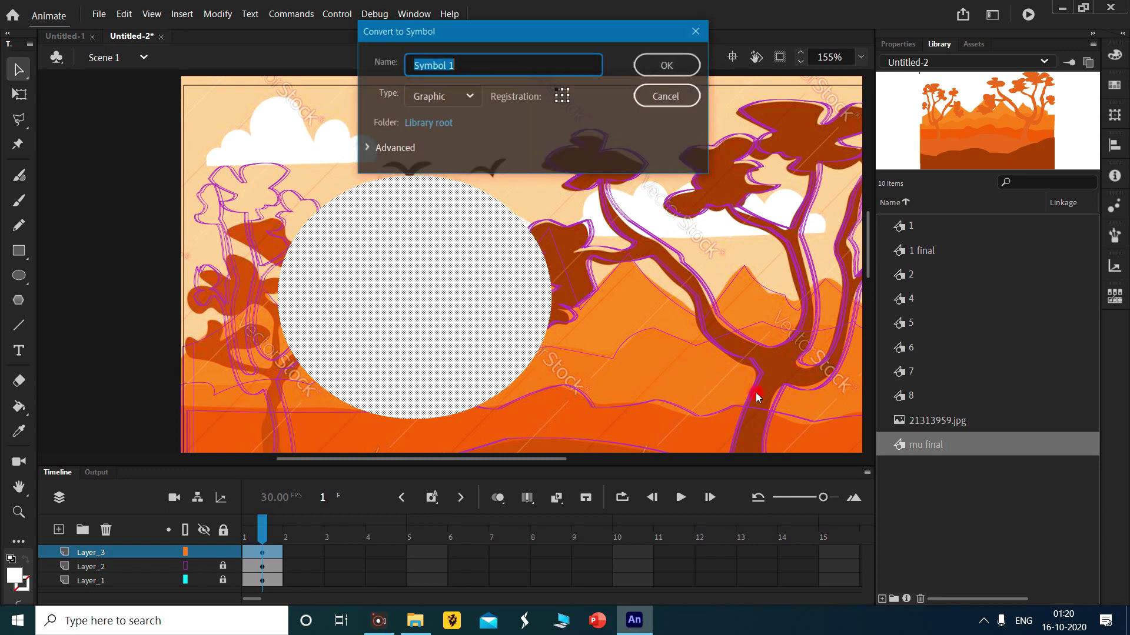
pyautogui.write('moon')
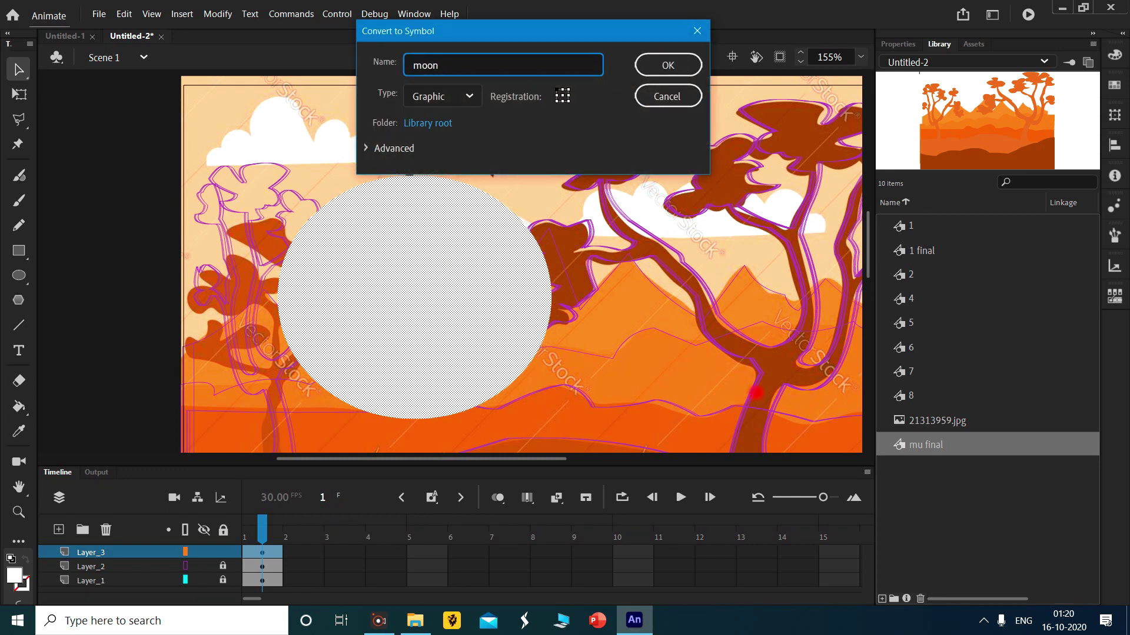
pyautogui.press('Return')
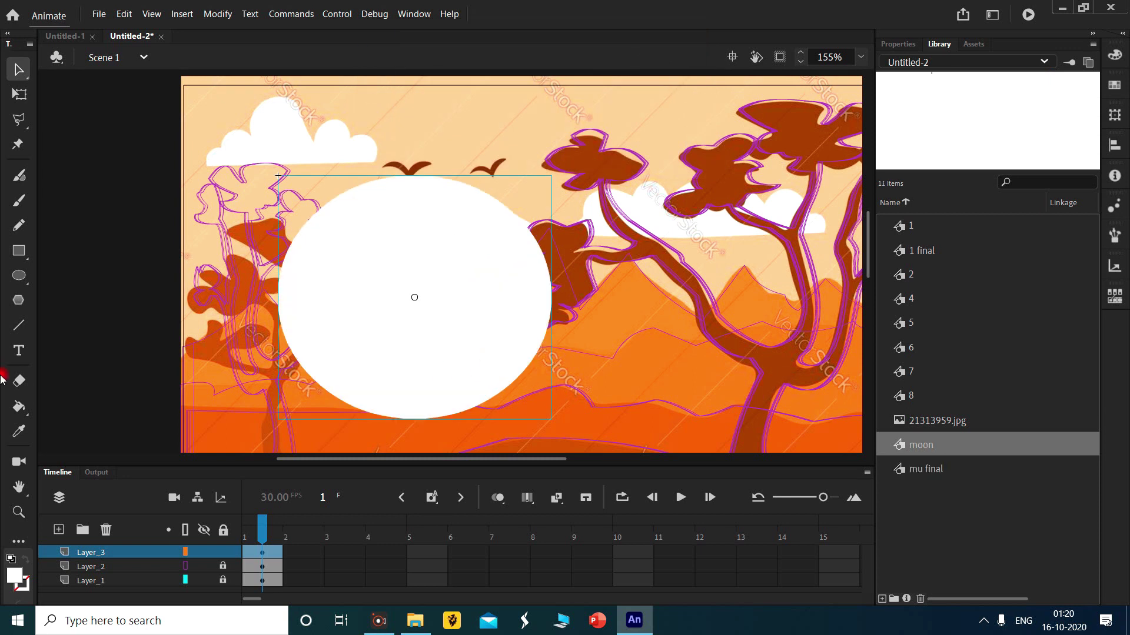
# Unlock Layer_2 and move Layer_3 with the moon beneath it in the layer order.
pyautogui.click(222, 566)
pyautogui.click(388, 118)
pyautogui.moveTo(406, 250); pyautogui.dragTo(428, 225)
pyautogui.click(175, 555)
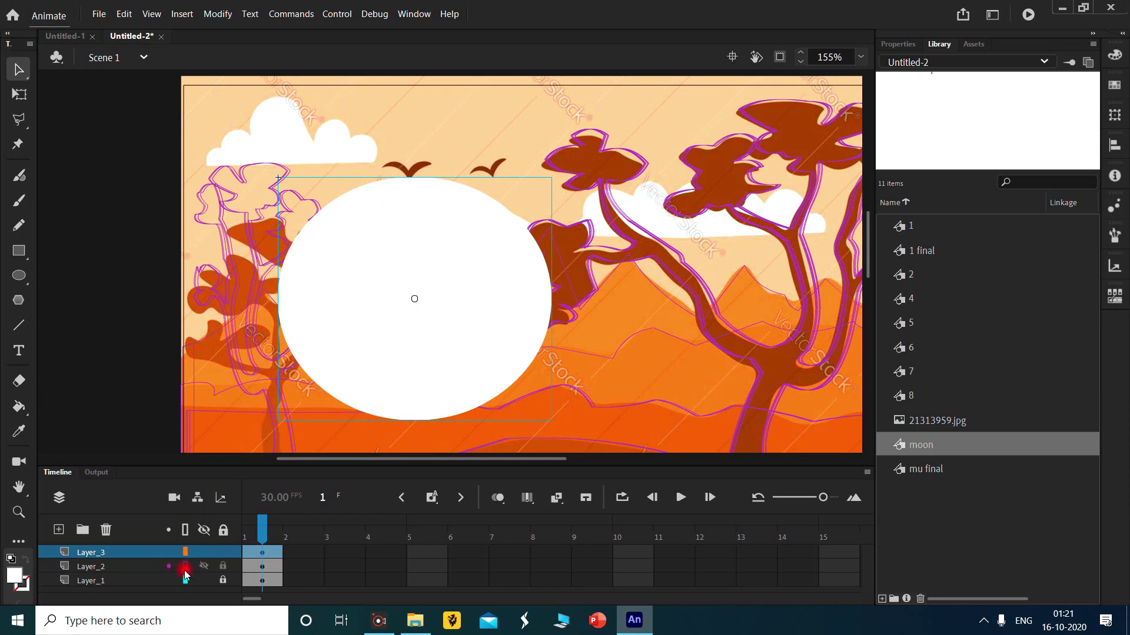
pyautogui.moveTo(157, 552)
pyautogui.mouseDown()
pyautogui.moveTo(132, 552)
pyautogui.moveTo(126, 574)
pyautogui.mouseUp()
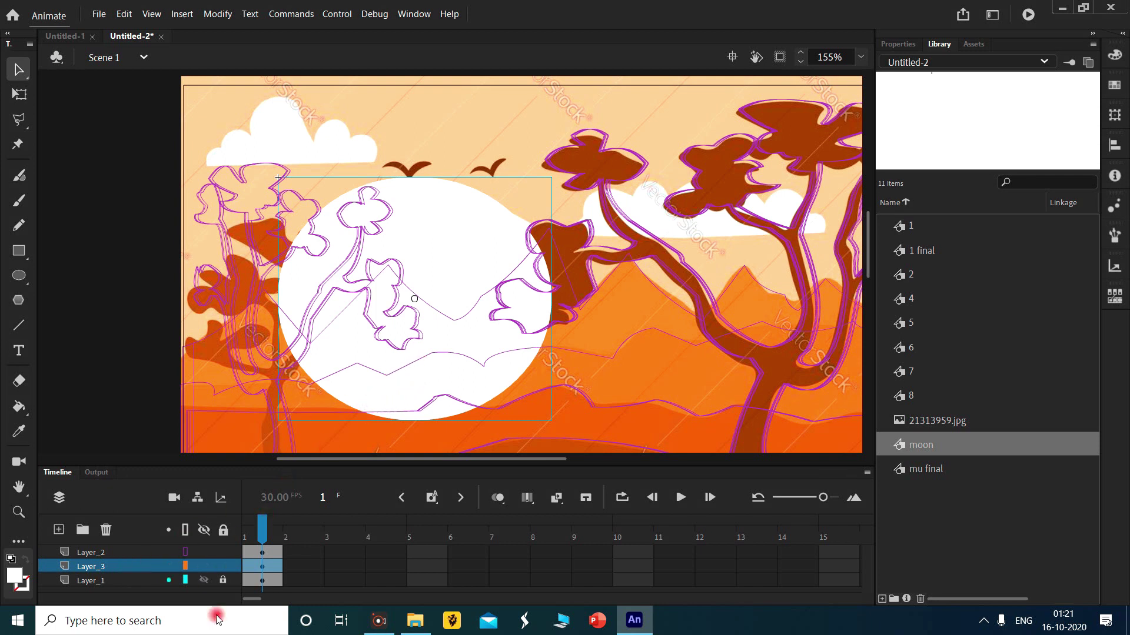
pyautogui.click(475, 116)
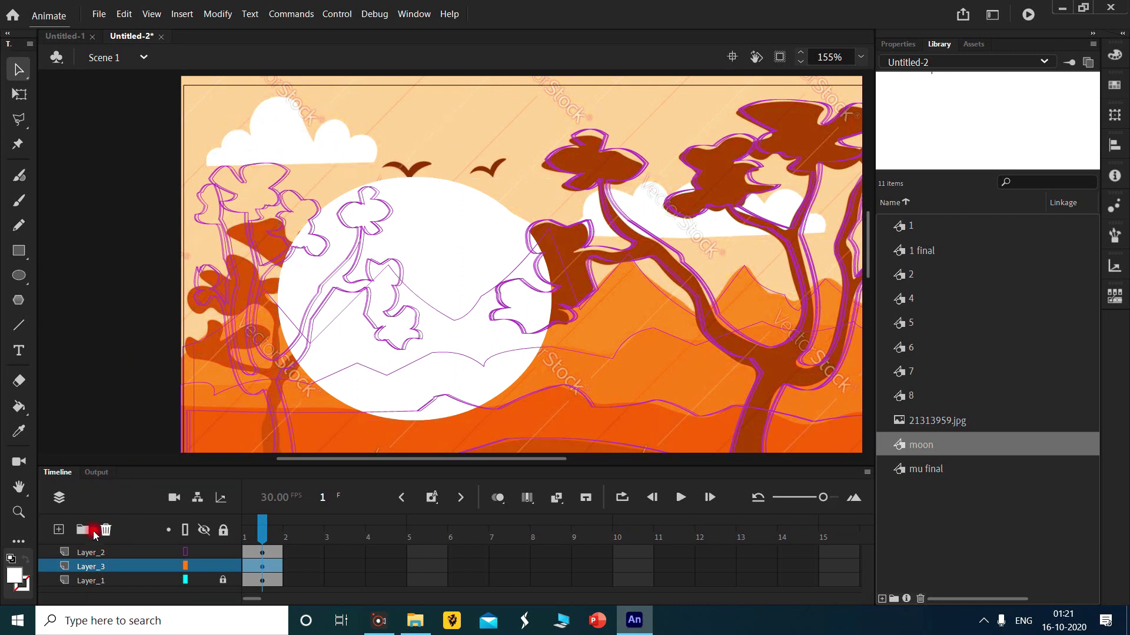
# Draw a white rectangle over each of the two clouds on Layer_3.
pyautogui.click(16, 253)
pyautogui.moveTo(212, 100)
pyautogui.mouseDown()
pyautogui.moveTo(266, 134)
pyautogui.moveTo(366, 170)
pyautogui.moveTo(374, 161)
pyautogui.mouseUp()
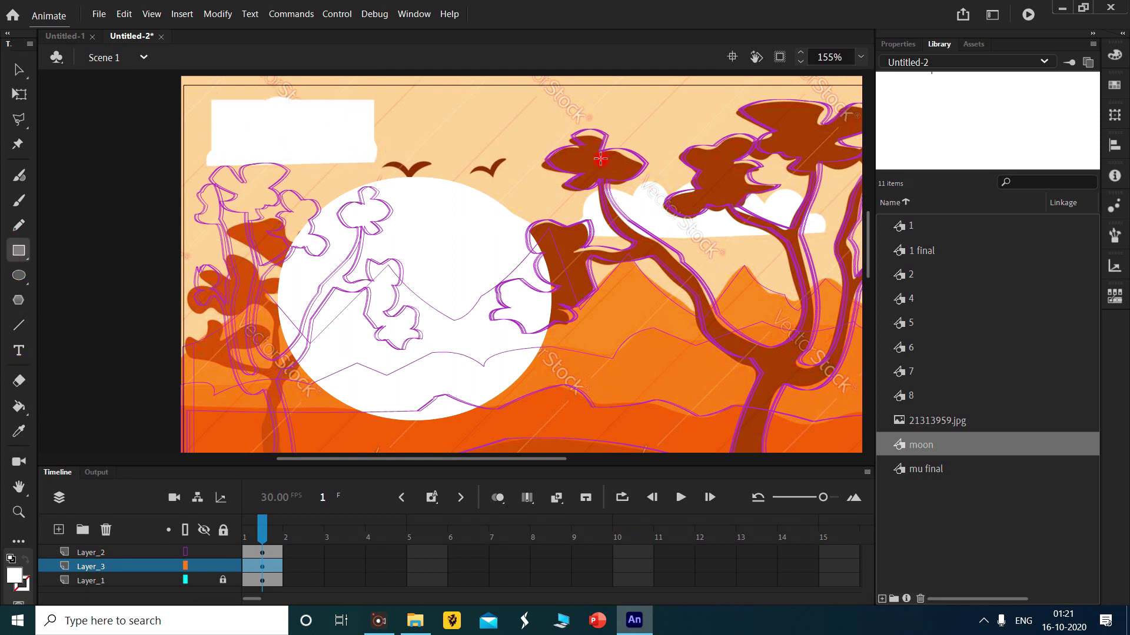
pyautogui.moveTo(560, 178)
pyautogui.mouseDown()
pyautogui.moveTo(736, 250)
pyautogui.moveTo(835, 253)
pyautogui.moveTo(829, 240)
pyautogui.mouseUp()
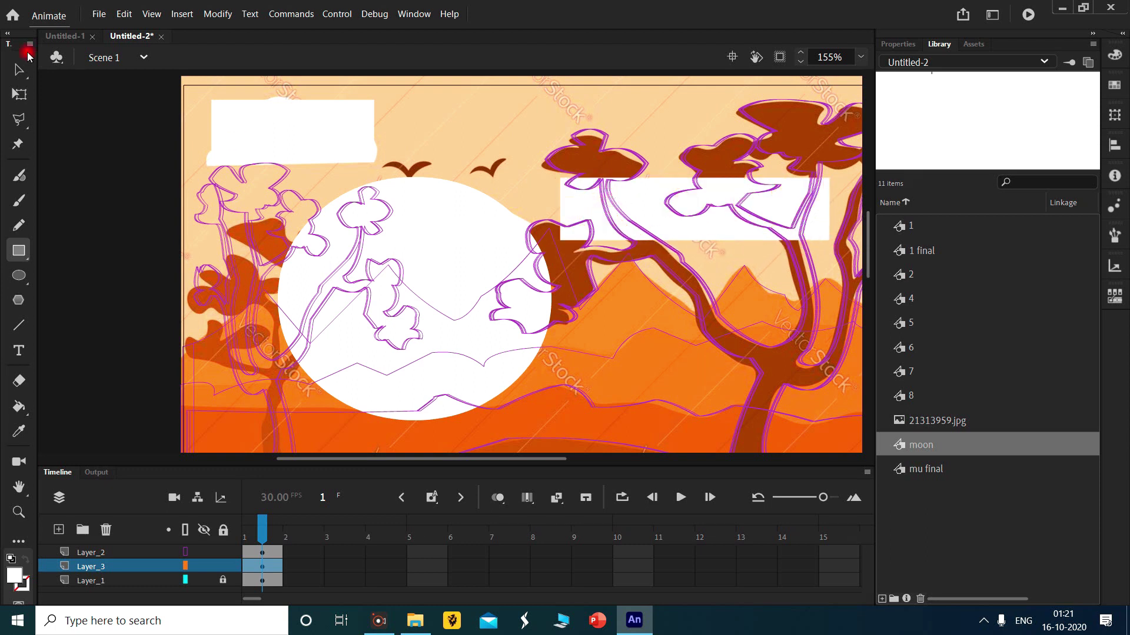
# With Layer_3 shown as outlines, reshape the left rectangle's corners and upper edge along the left cloud's bumps.
pyautogui.click(19, 69)
pyautogui.moveTo(207, 162); pyautogui.dragTo(202, 164)
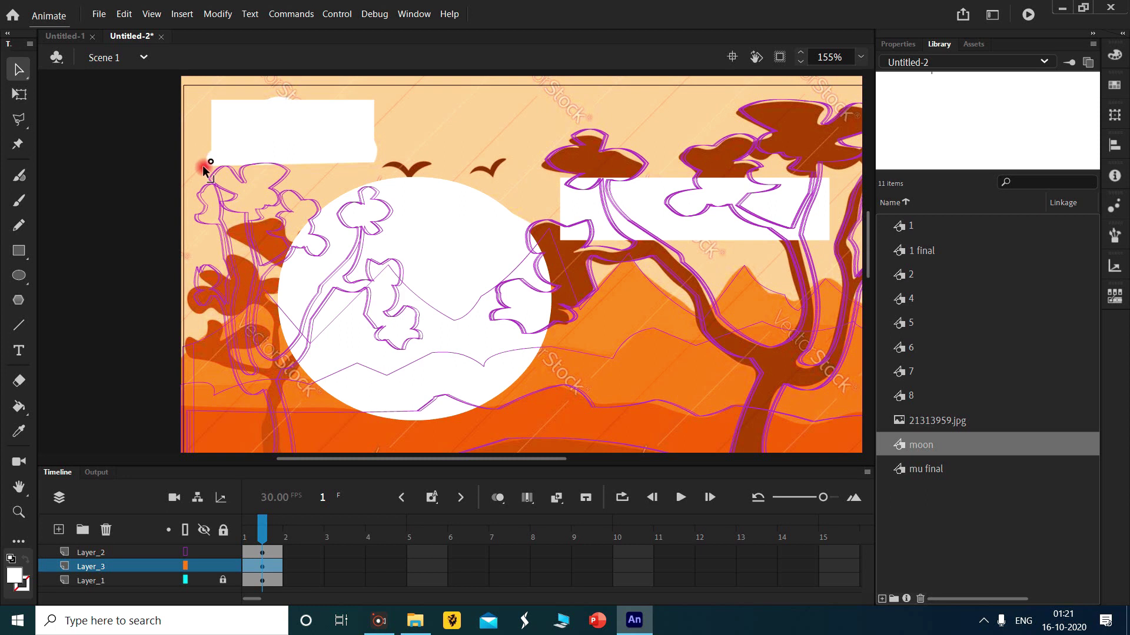
pyautogui.click(184, 566)
pyautogui.moveTo(373, 161); pyautogui.dragTo(372, 163)
pyautogui.moveTo(210, 101); pyautogui.dragTo(215, 147)
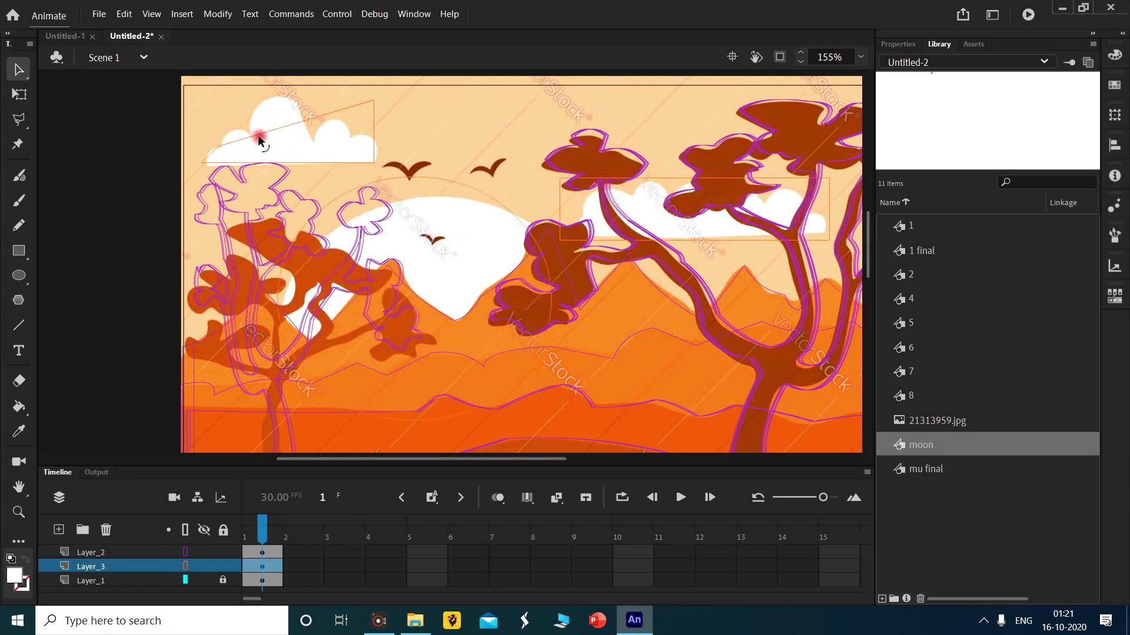
pyautogui.moveTo(278, 128); pyautogui.dragTo(248, 104)
pyautogui.moveTo(276, 116); pyautogui.dragTo(288, 98)
pyautogui.moveTo(376, 101); pyautogui.dragTo(376, 131)
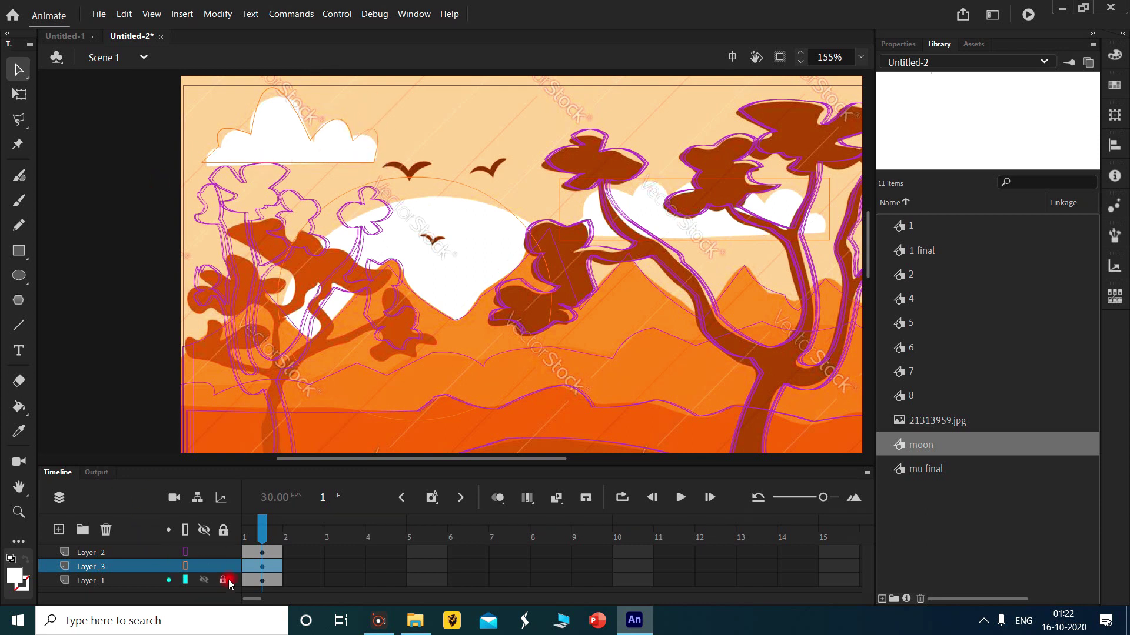
# Return Layer_3 to filled display and paste a copy of the left cloud, placing it above the right-hand rectangle.
pyautogui.click(186, 566)
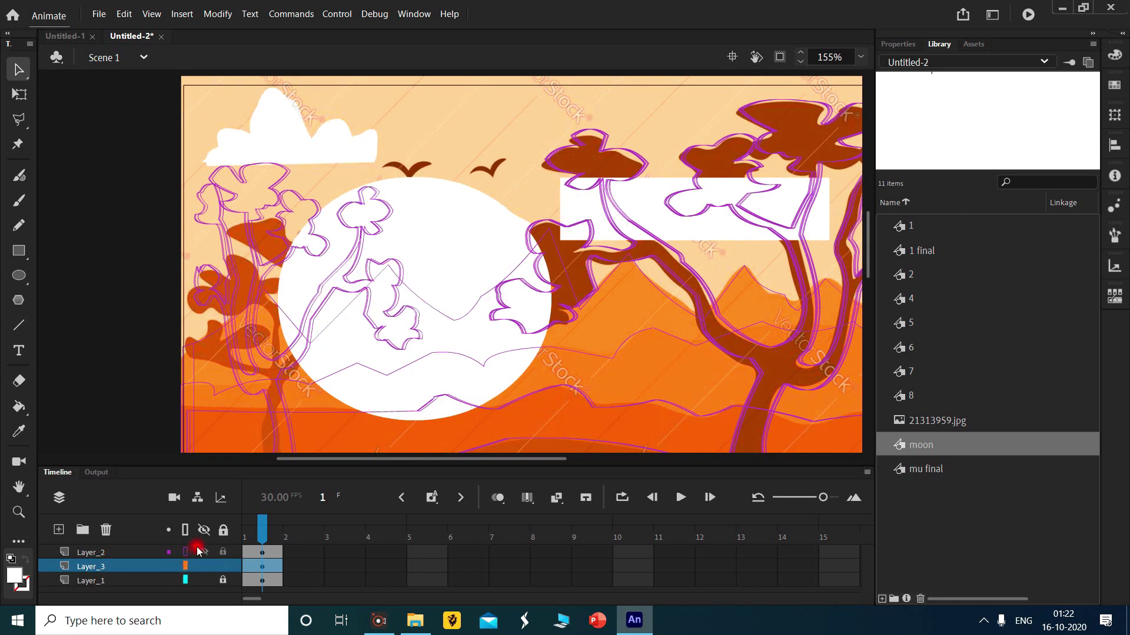
pyautogui.click(298, 147)
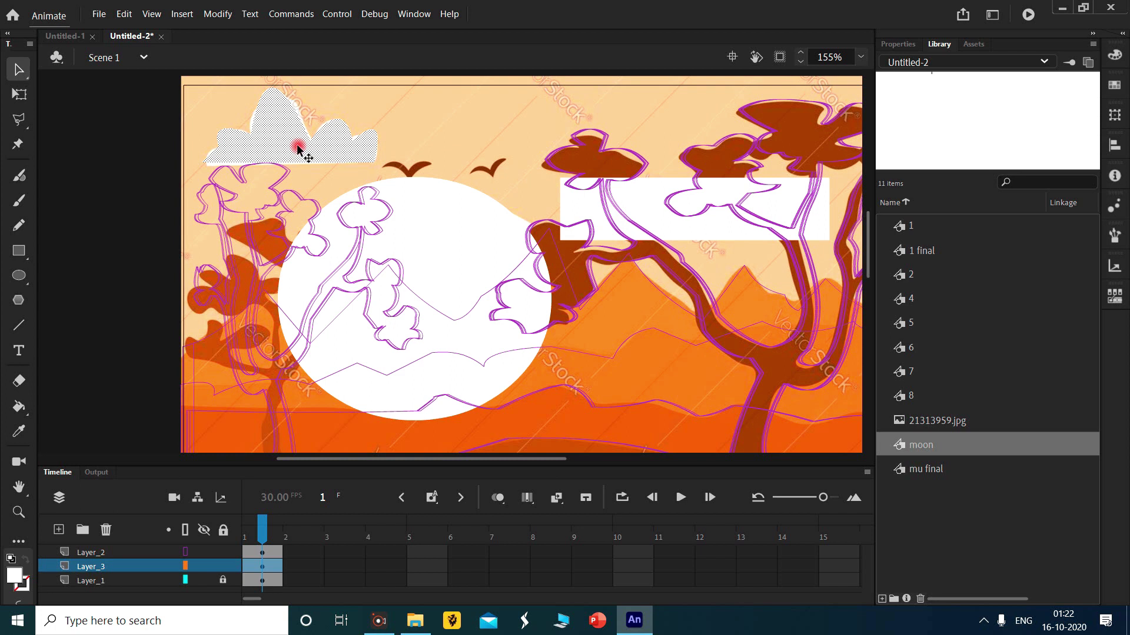
pyautogui.rightClick(297, 148)
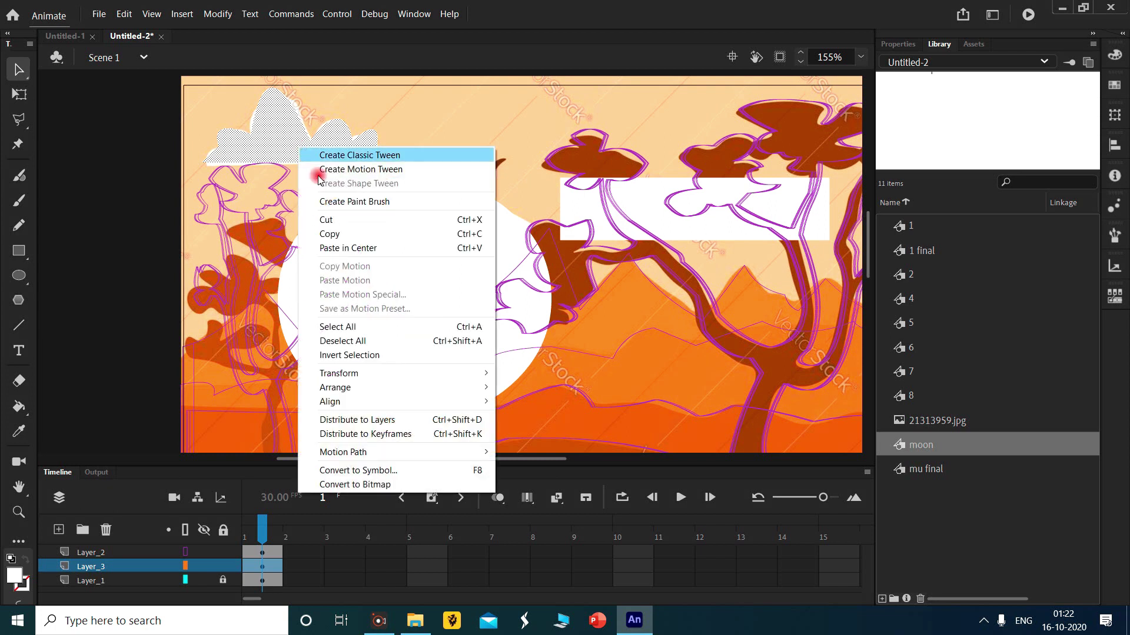
pyautogui.click(367, 233)
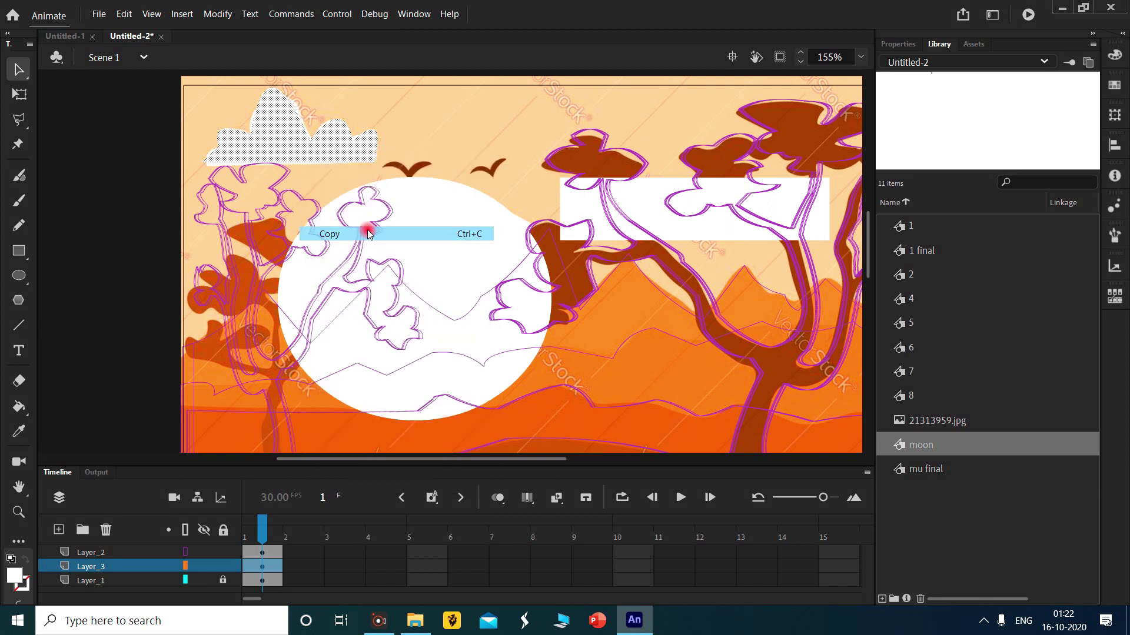
pyautogui.click(488, 108)
pyautogui.rightClick(489, 111)
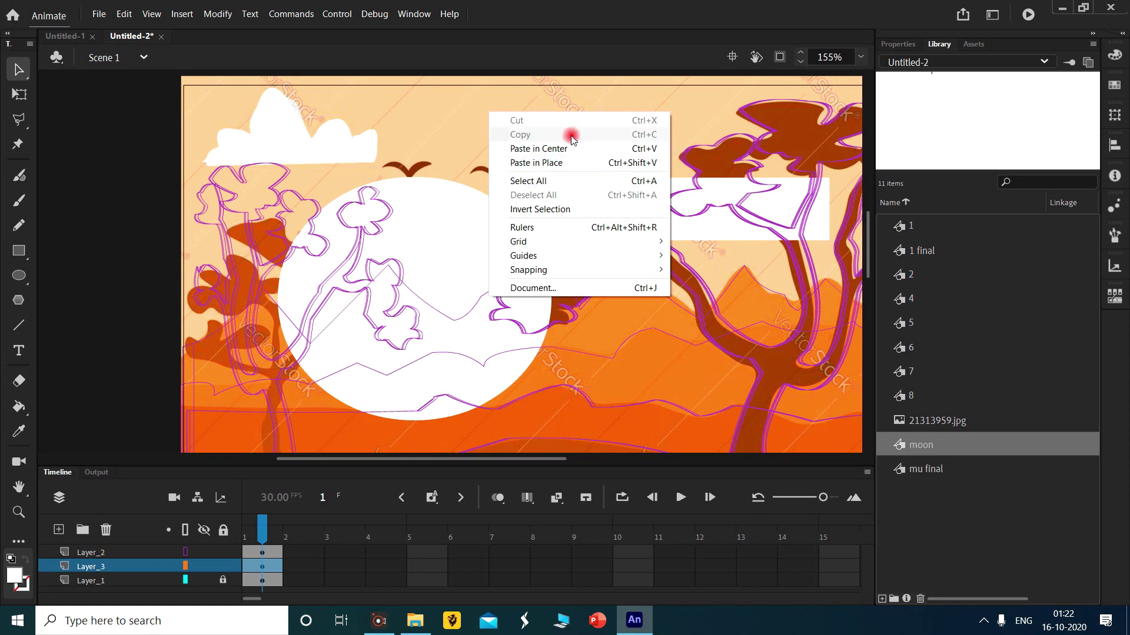
pyautogui.click(546, 149)
pyautogui.moveTo(449, 288); pyautogui.dragTo(658, 112)
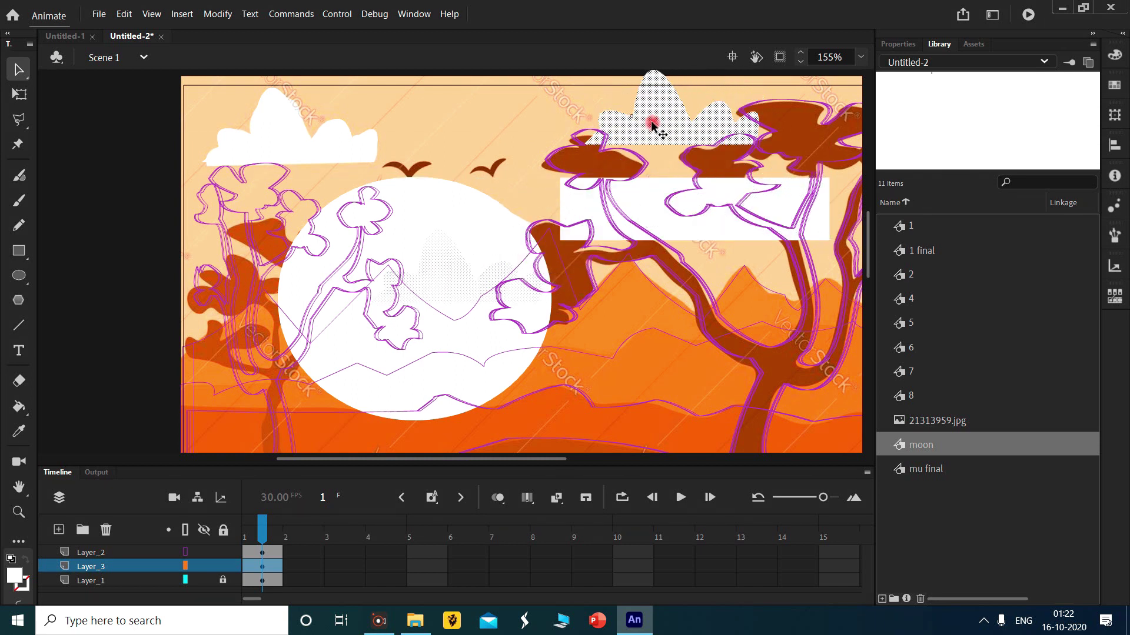
# Delete the white rectangle over the right cloud and move the copied cloud shape into its place.
pyautogui.click(664, 224)
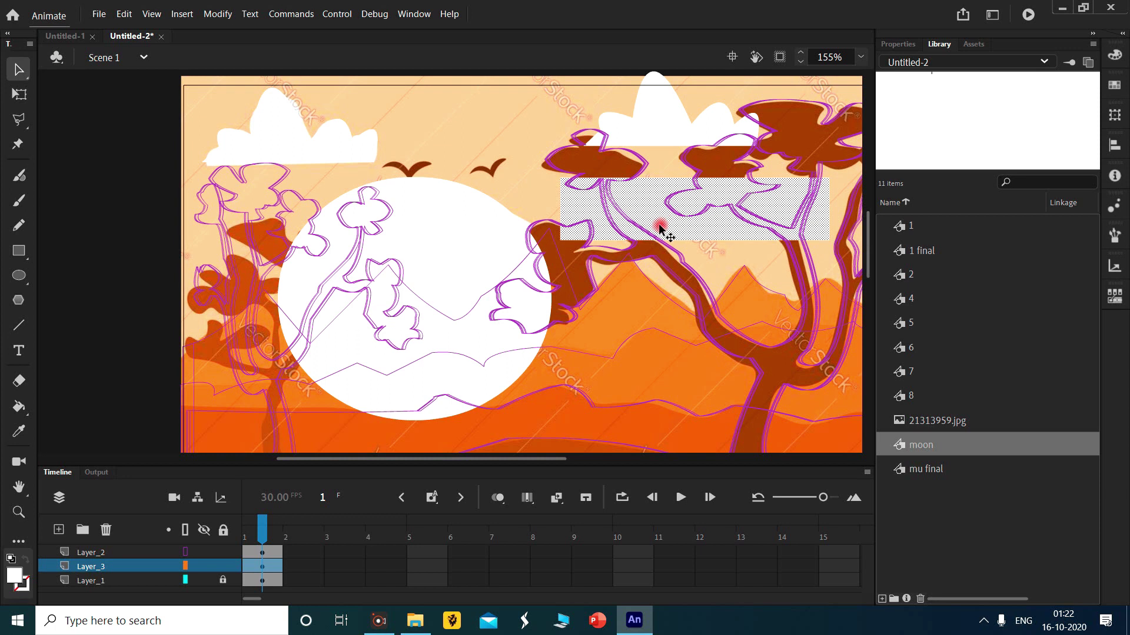
pyautogui.click(669, 133)
pyautogui.moveTo(669, 133); pyautogui.dragTo(679, 208)
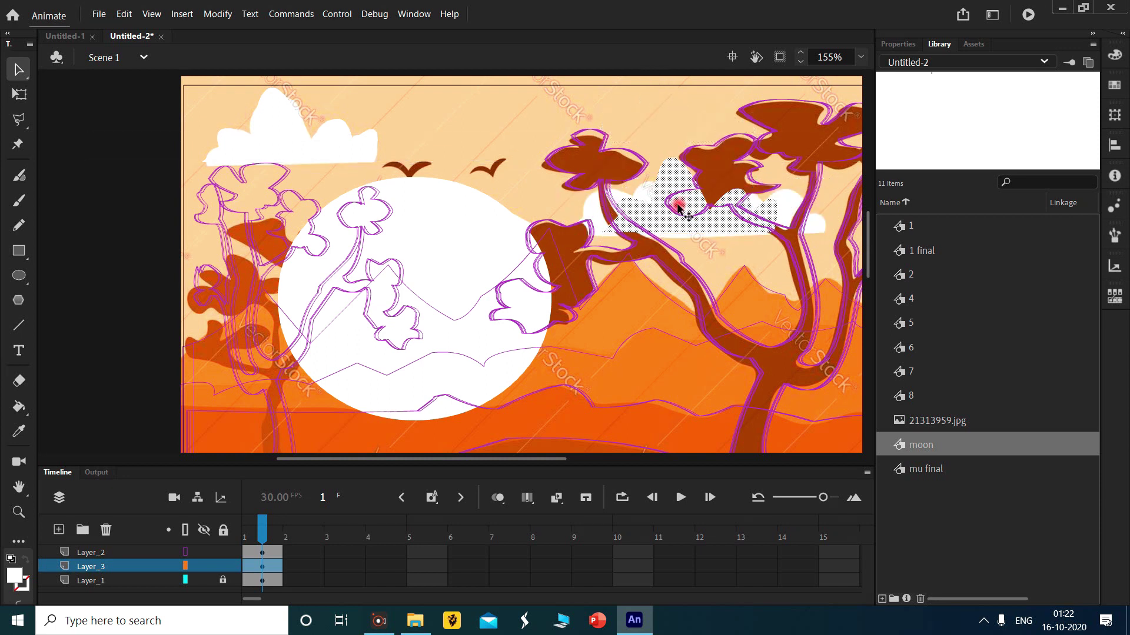
pyautogui.click(412, 112)
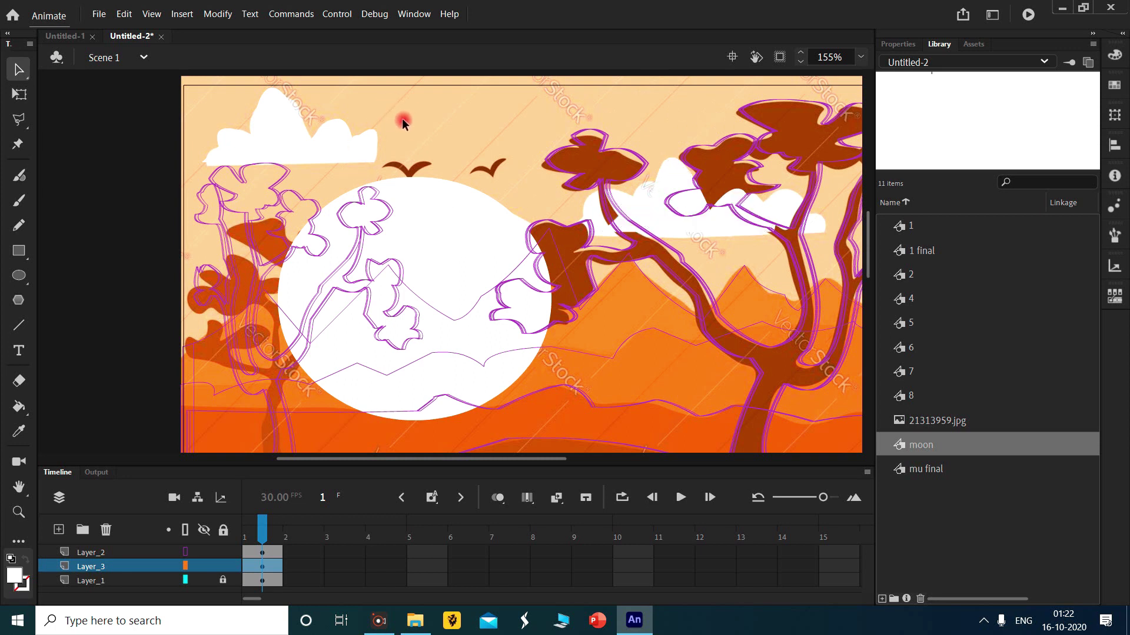
# Set the fill colour to the light peach of the image's sky, ready for the Rectangle tool.
pyautogui.click(14, 575)
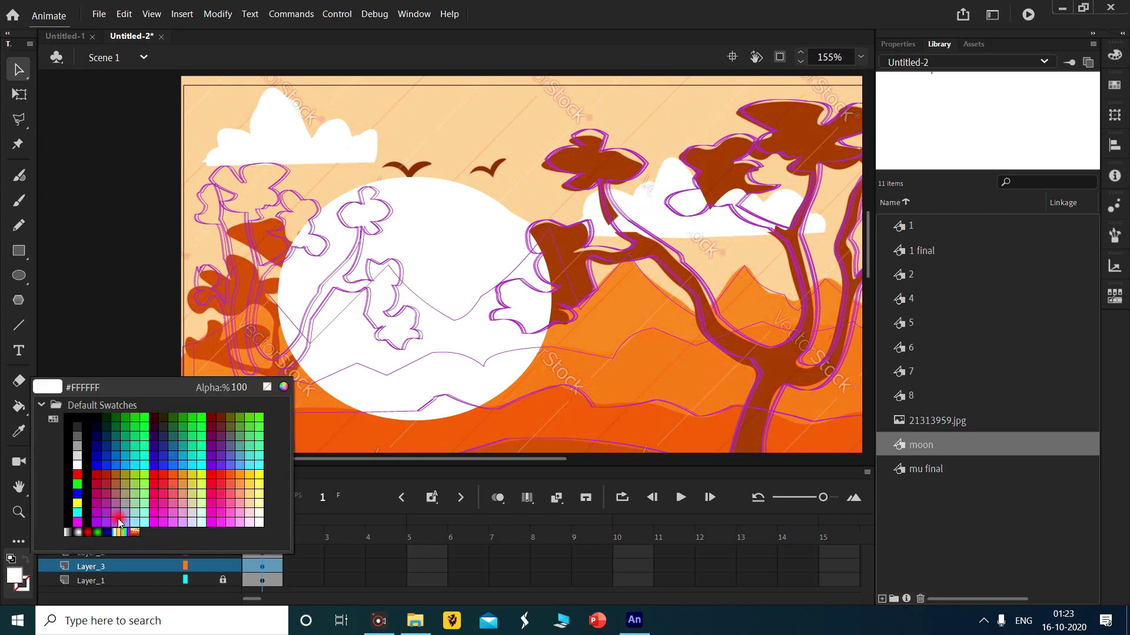
pyautogui.click(436, 115)
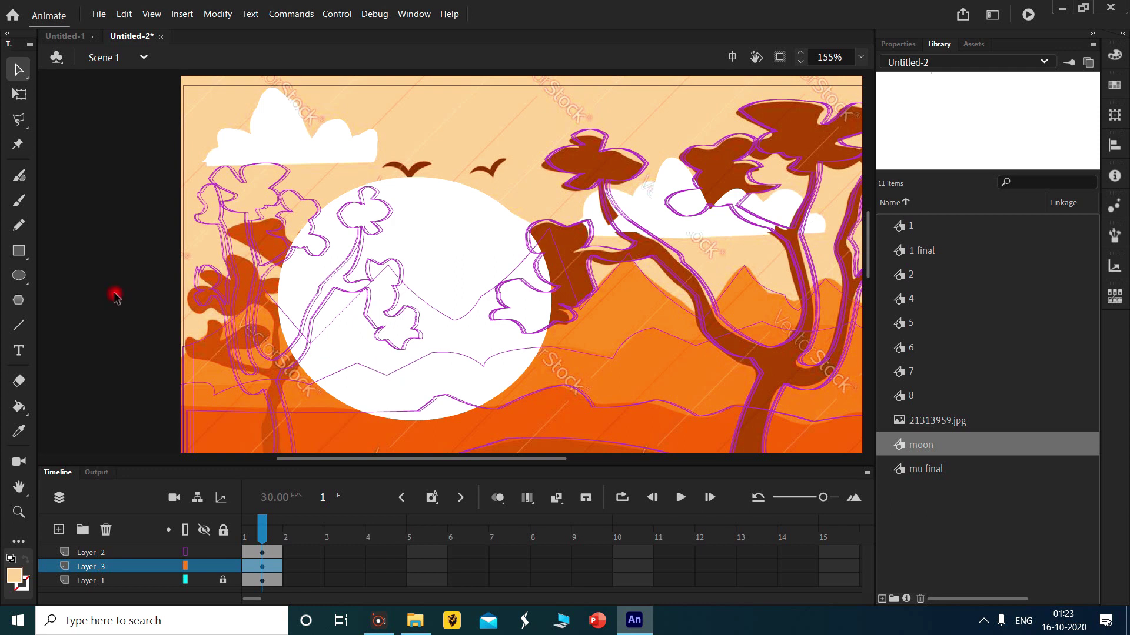
pyautogui.click(19, 249)
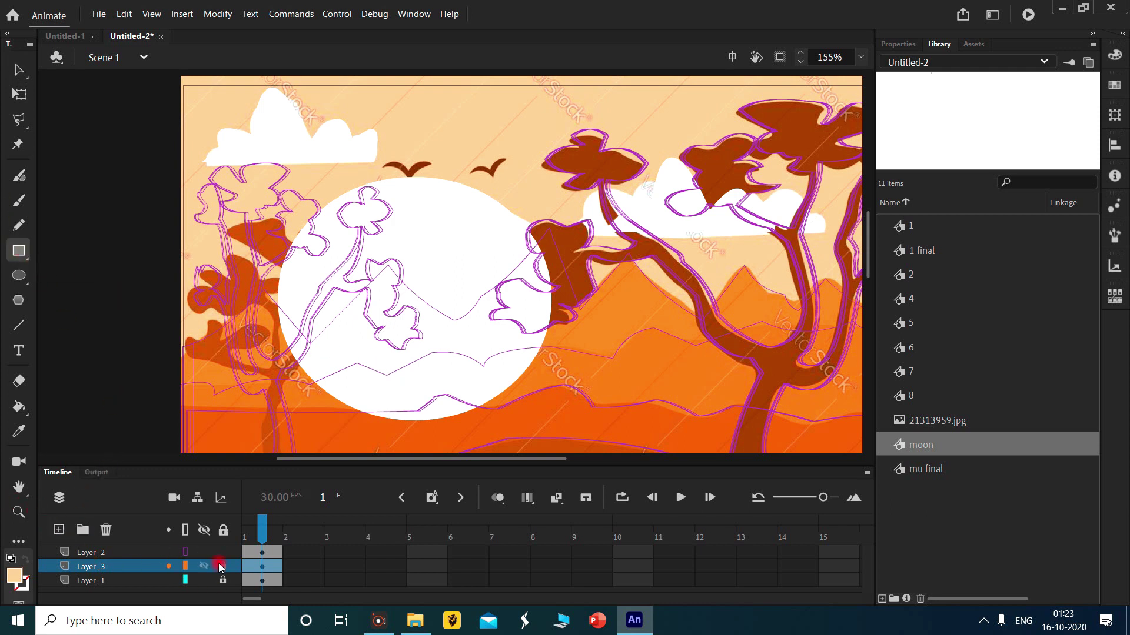
# Lock Layer_3 and Layer_2, add a new layer and move it to the very bottom of the layer stack.
pyautogui.click(224, 552)
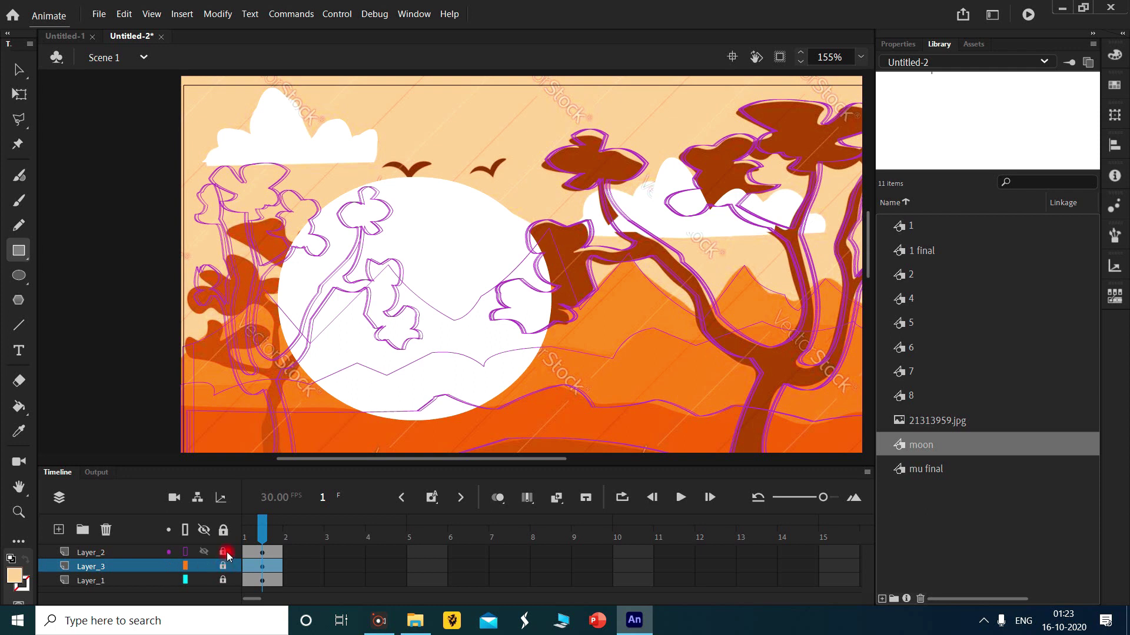
pyautogui.click(93, 553)
pyautogui.click(61, 530)
pyautogui.moveTo(107, 553); pyautogui.dragTo(103, 613)
pyautogui.scroll(-1, 126, 583)
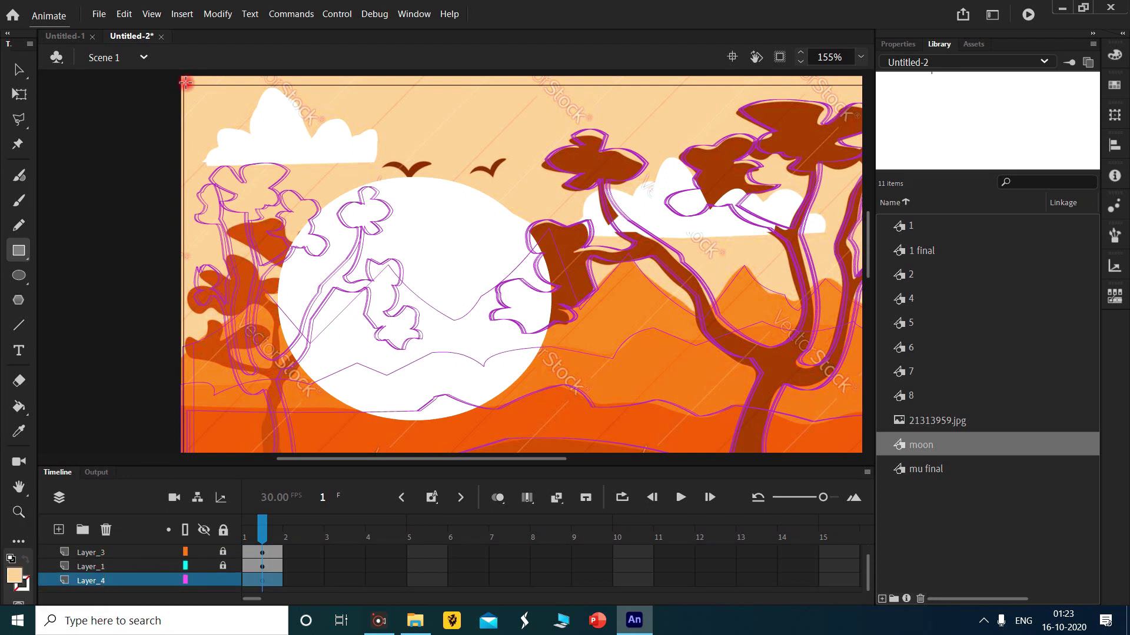
# Draw a peach rectangle over the sky area on Layer_4, from the stage's upper-left corner, and show Layer_1 as outlines.
pyautogui.moveTo(182, 83); pyautogui.dragTo(735, 410)
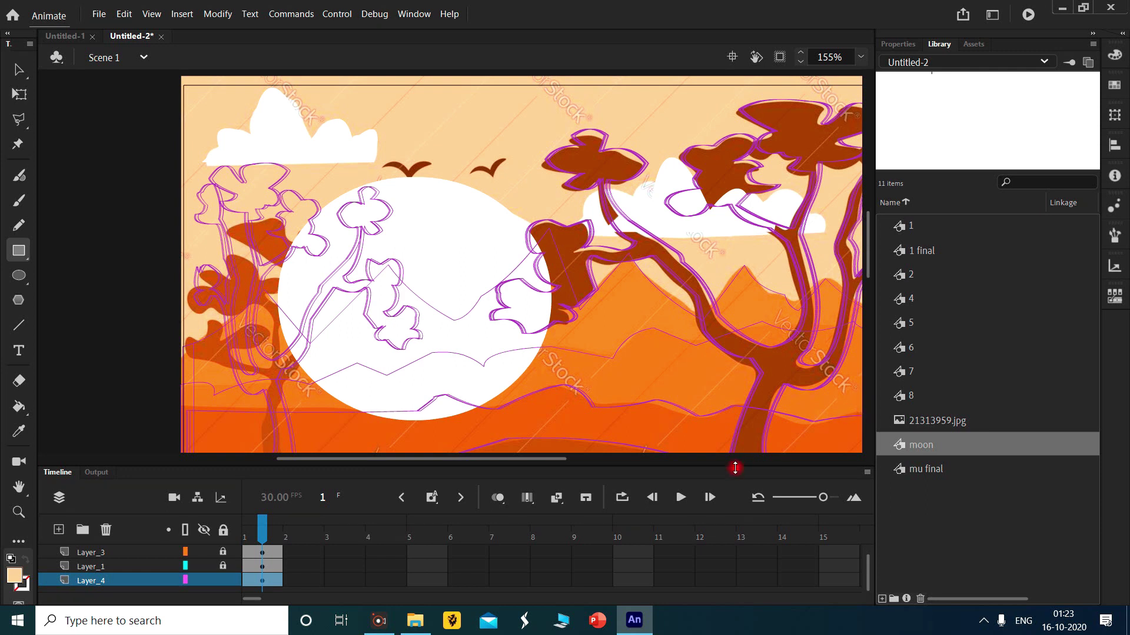
pyautogui.click(185, 567)
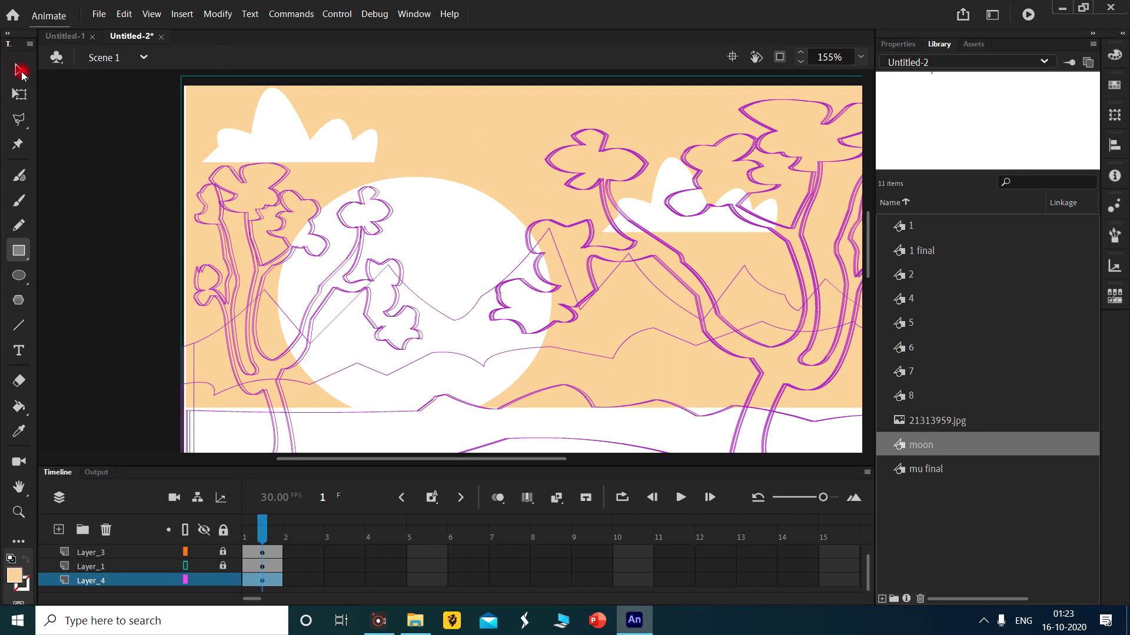
# Convert the peach sky rectangle on Layer_4 to a graphic symbol named background.
pyautogui.click(20, 69)
pyautogui.click(447, 142)
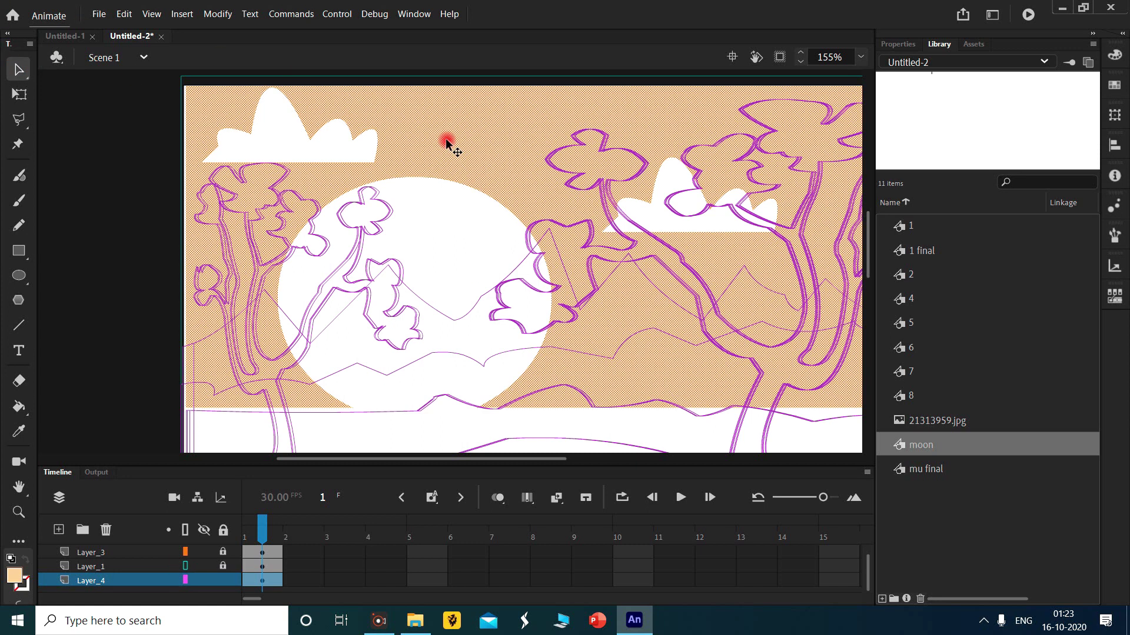
pyautogui.press('F8')
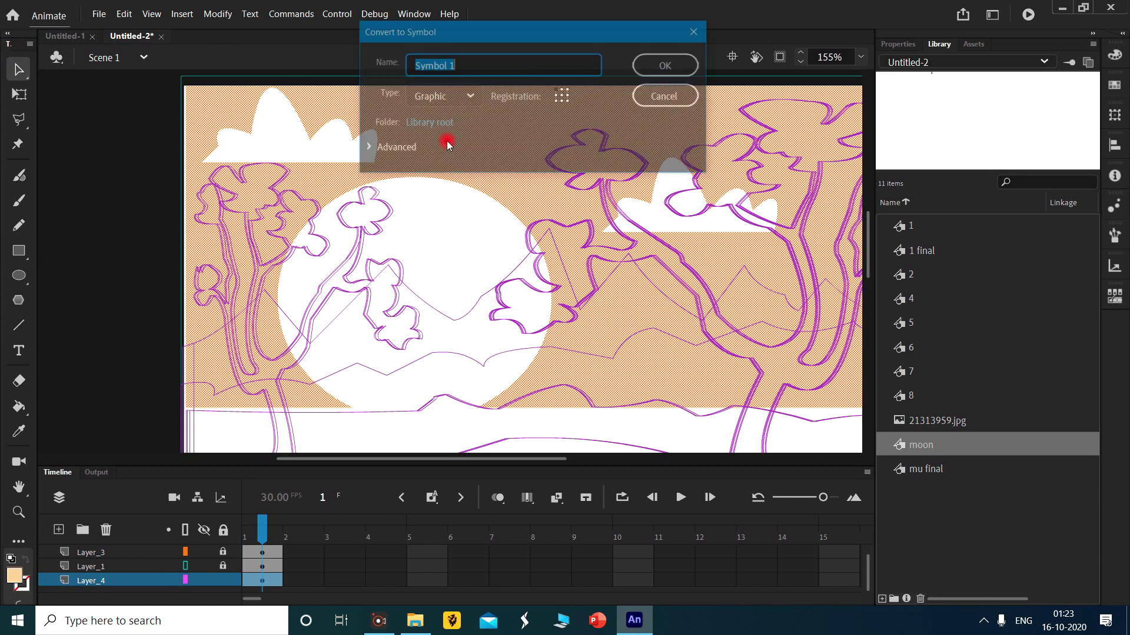
pyautogui.write('backgrou')
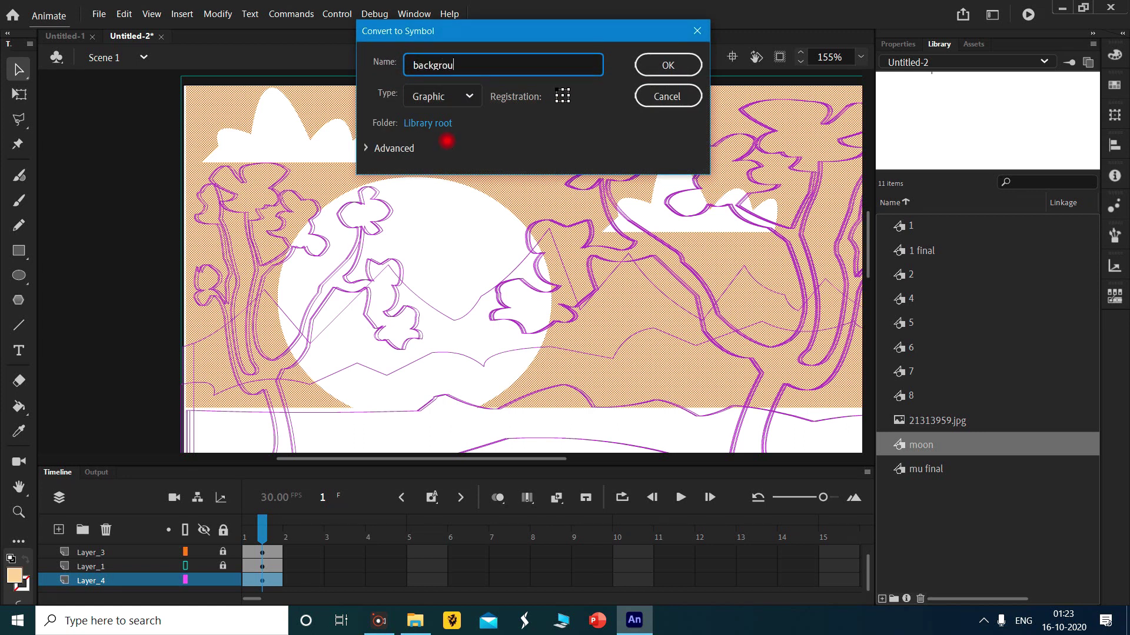
pyautogui.write('nd')
pyautogui.press('Return')
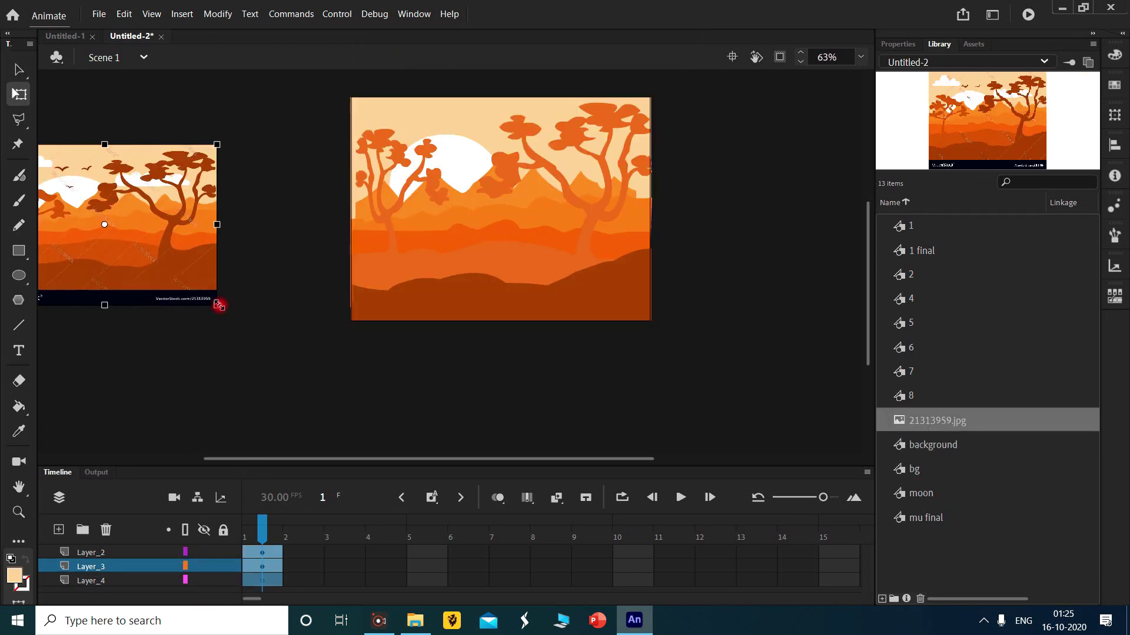
# Enlarge the reference image to about the artwork's width and place it directly beside the artwork.
pyautogui.moveTo(219, 303); pyautogui.dragTo(257, 319)
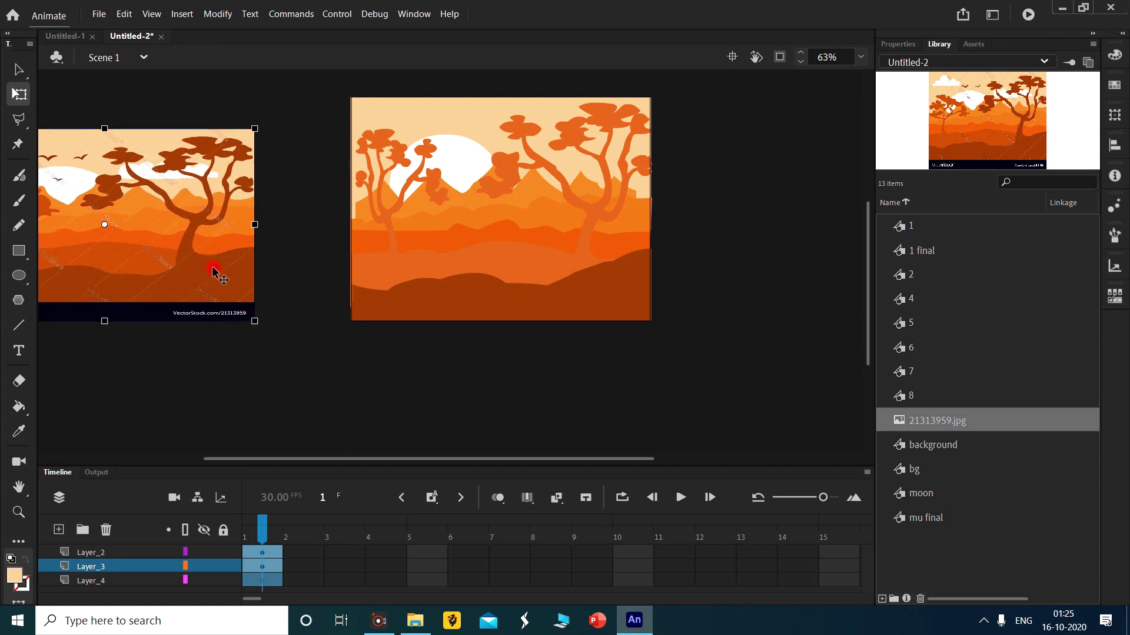
pyautogui.moveTo(181, 252); pyautogui.dragTo(259, 254)
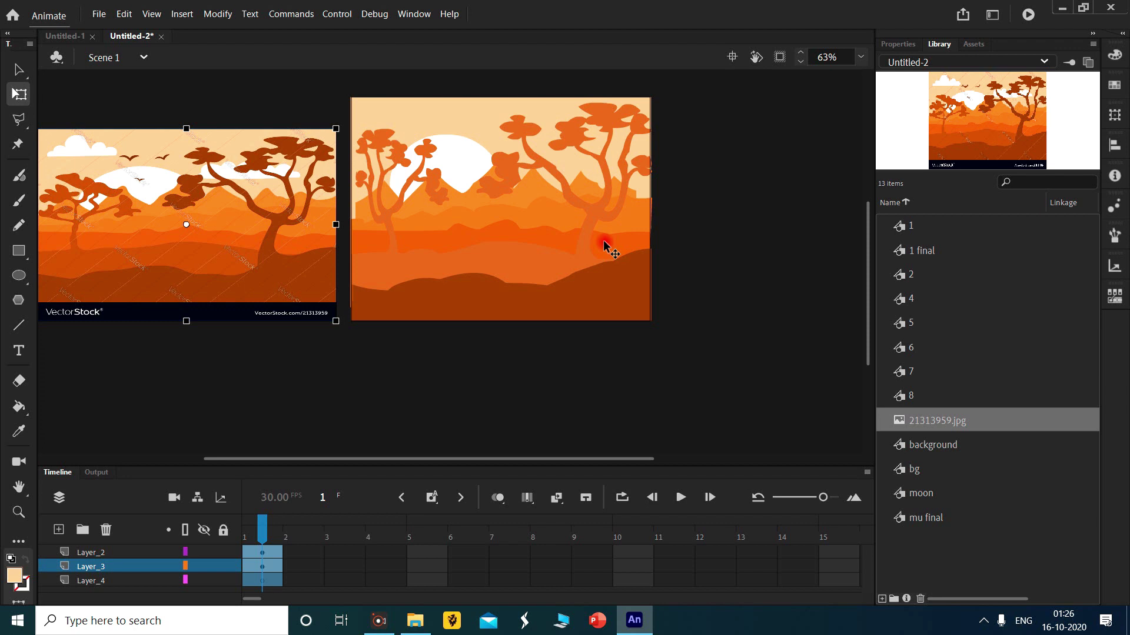
# Preview the background, moon and mu final symbols in the library, and open the background symbol nested inside bg.
pyautogui.click(487, 131)
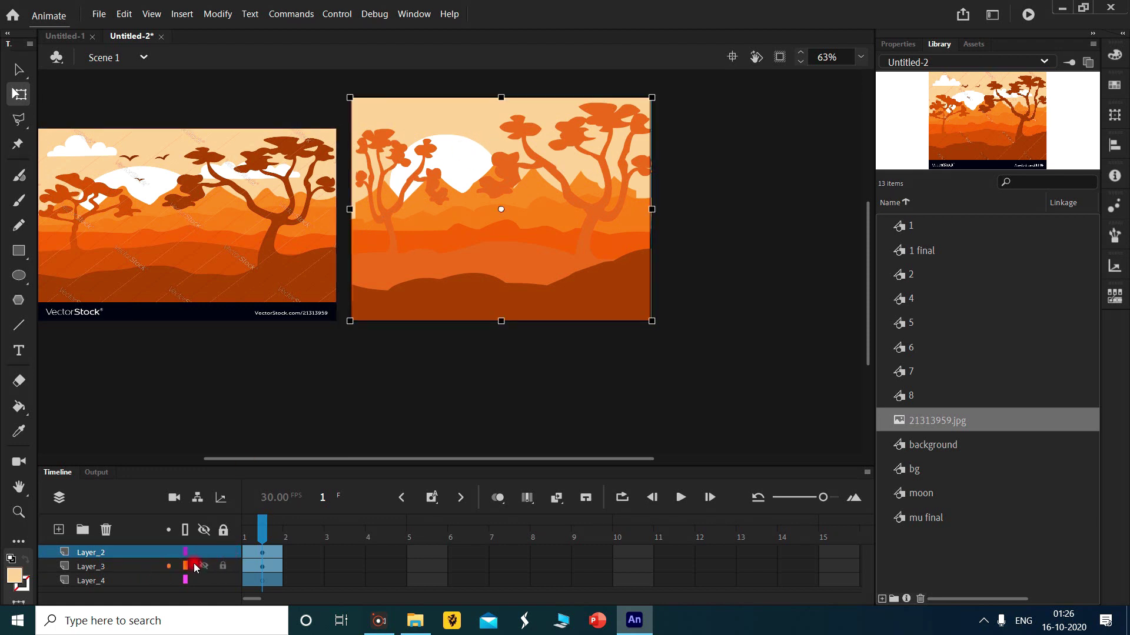
pyautogui.click(974, 445)
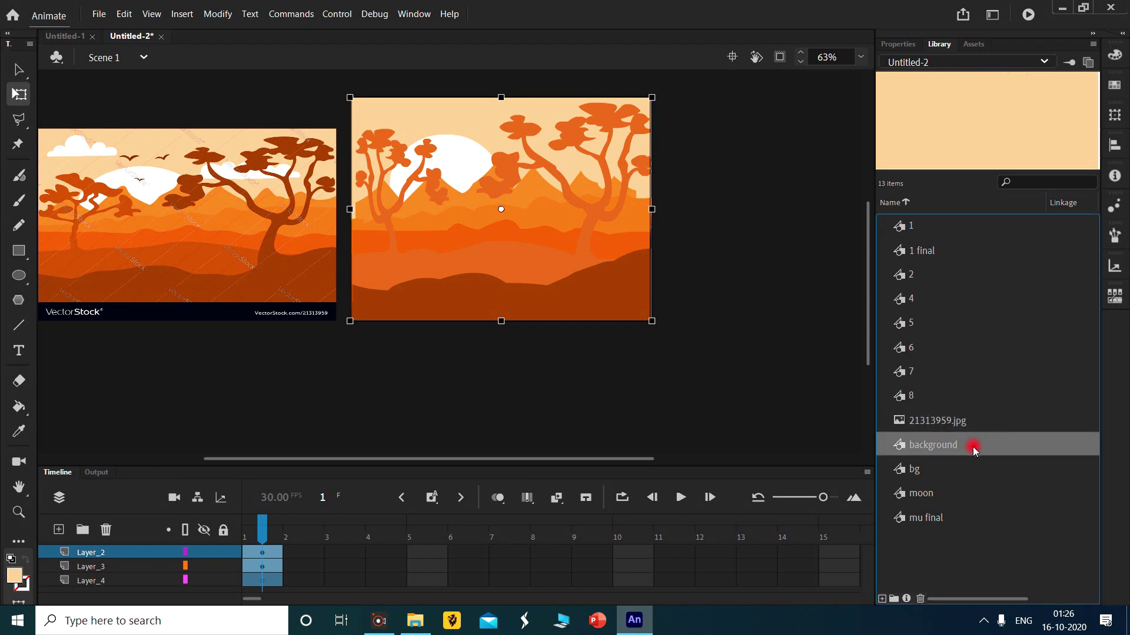
pyautogui.click(965, 494)
pyautogui.click(954, 519)
pyautogui.click(530, 210)
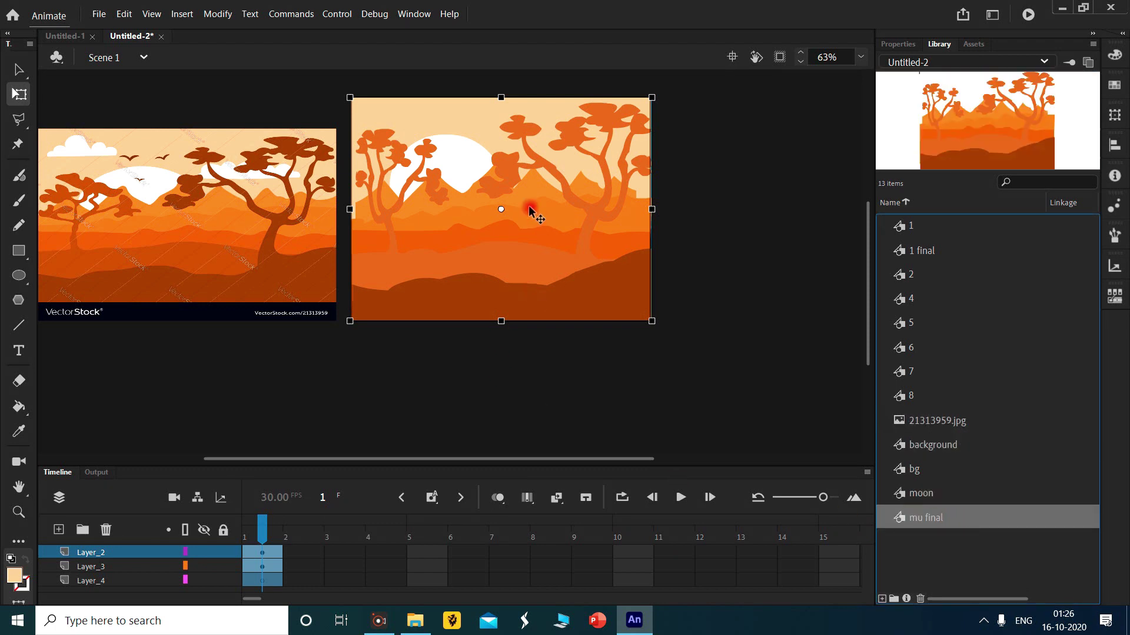
pyautogui.doubleClick(450, 134)
pyautogui.doubleClick(467, 113)
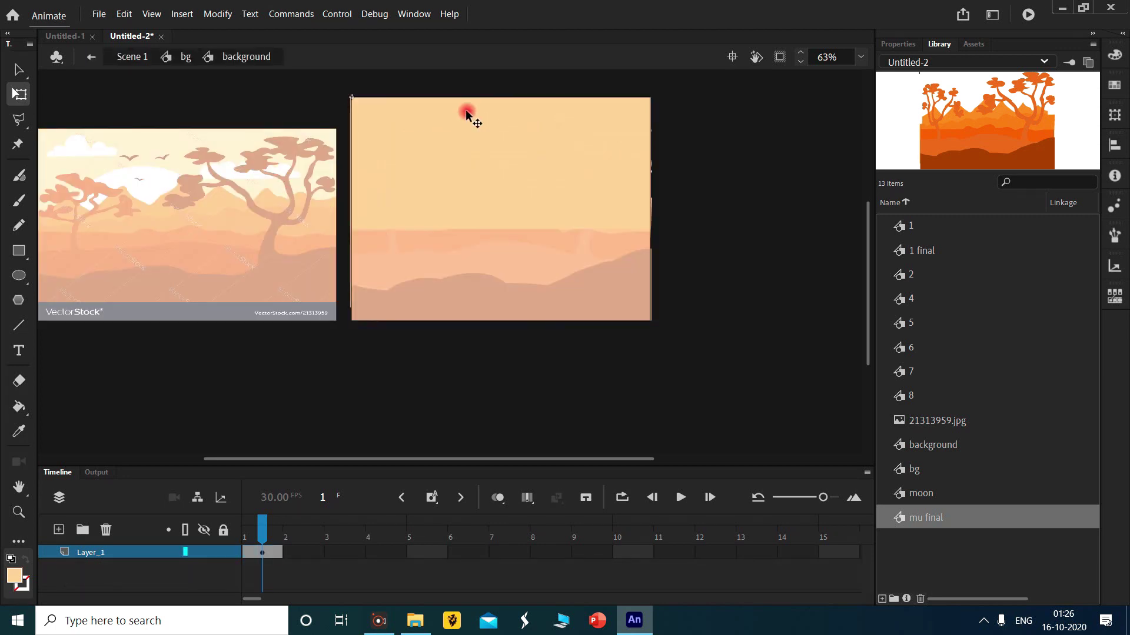